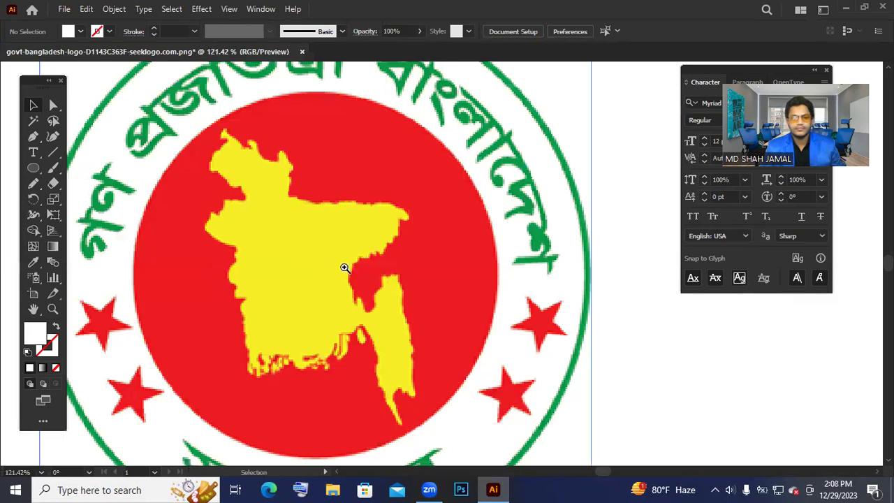
Step: Examine the reference logo's map, curved lettering, stars and outer ring up close, finishing on the whole artboard
{"action": "left_click_drag", "start_coordinate": [345, 268], "coordinate": [559, 326]}
{"action": "left_click_drag", "start_coordinate": [372, 267], "coordinate": [451, 322]}
{"action": "left_click_drag", "start_coordinate": [654, 326], "coordinate": [340, 311]}
{"action": "left_click_drag", "start_coordinate": [440, 310], "coordinate": [338, 300]}
{"action": "left_click_drag", "start_coordinate": [290, 365], "coordinate": [300, 322]}
{"action": "left_click_drag", "start_coordinate": [395, 331], "coordinate": [372, 339]}
{"action": "left_click_drag", "start_coordinate": [377, 341], "coordinate": [347, 282]}
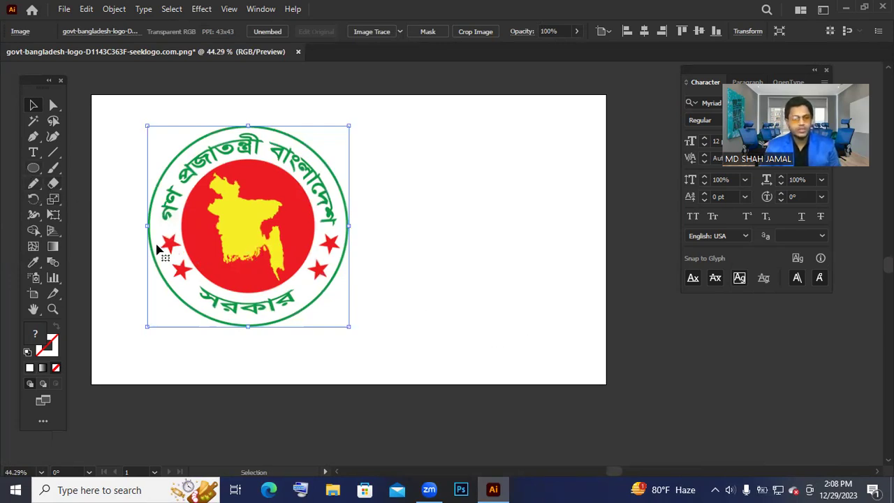
Step: Create a 500 px by 500 px circle beside the reference logo with the Ellipse tool
{"action": "left_click", "coordinate": [30, 173]}
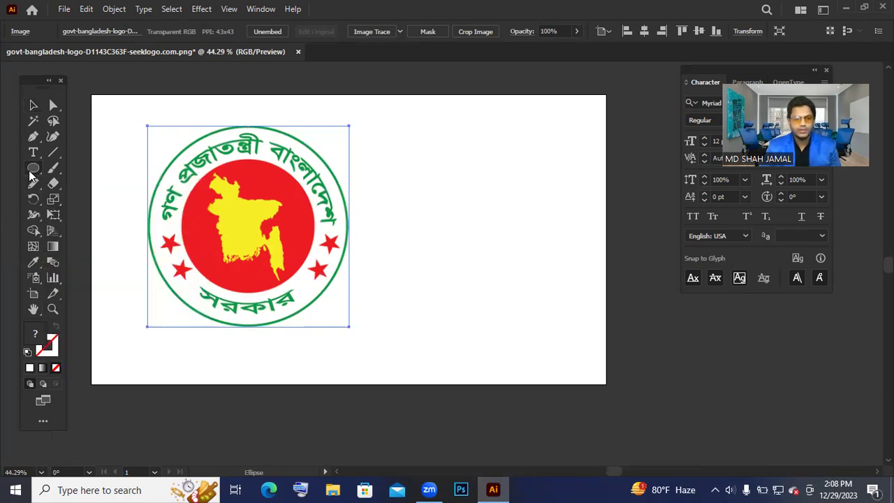
{"action": "left_click", "coordinate": [30, 175]}
{"action": "left_click", "coordinate": [62, 168]}
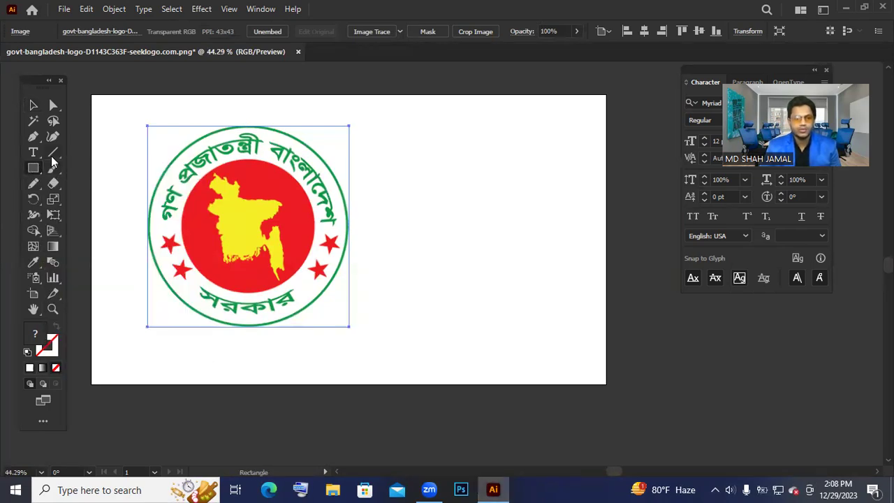
{"action": "key", "text": "l"}
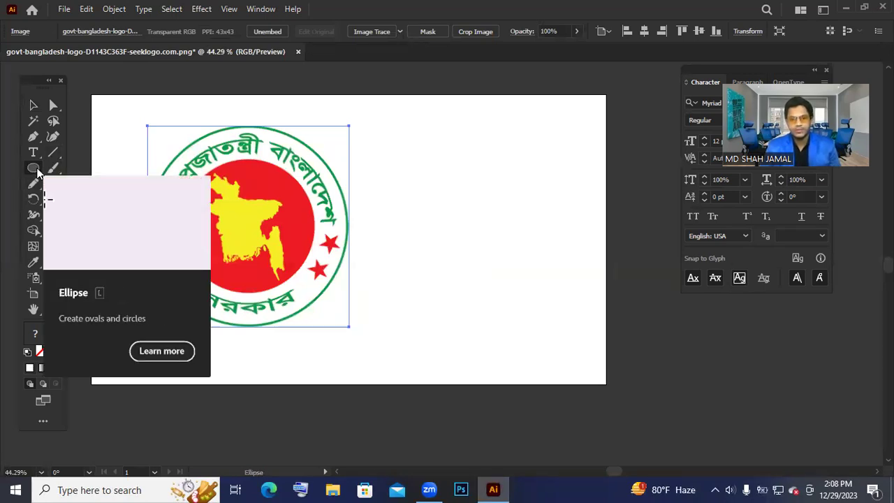
{"action": "left_click", "coordinate": [33, 169]}
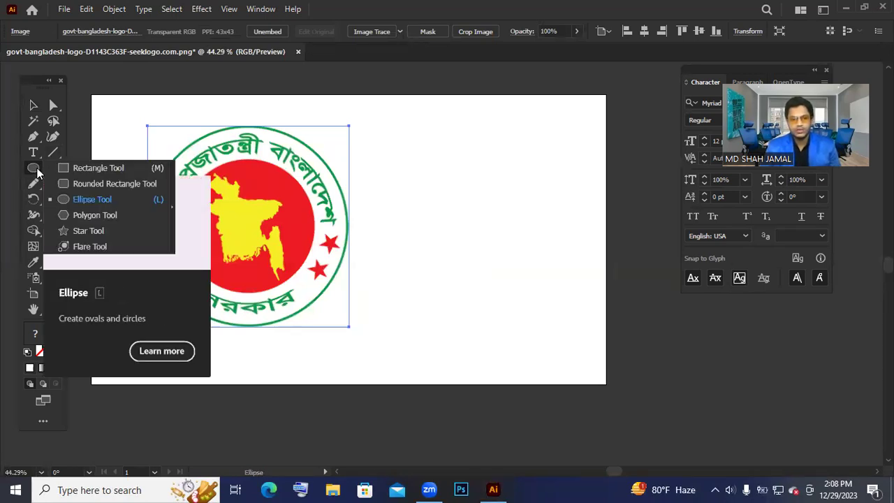
{"action": "left_click", "coordinate": [141, 200]}
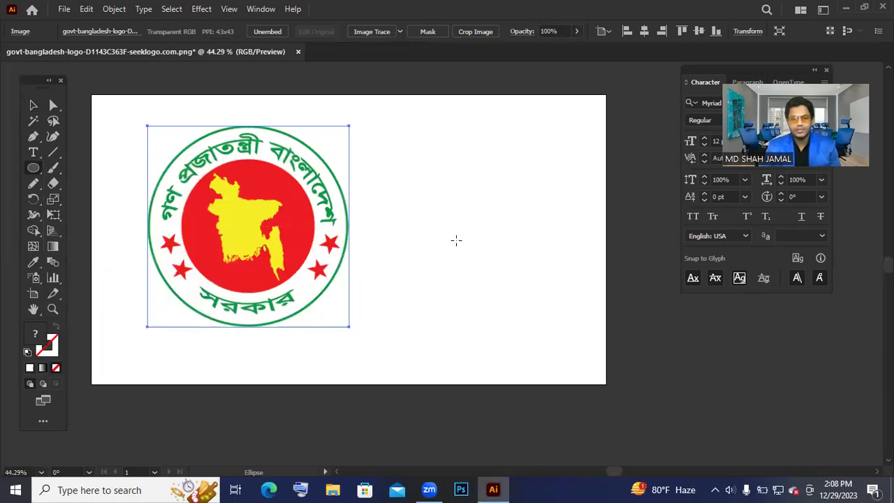
{"action": "left_click", "coordinate": [437, 218]}
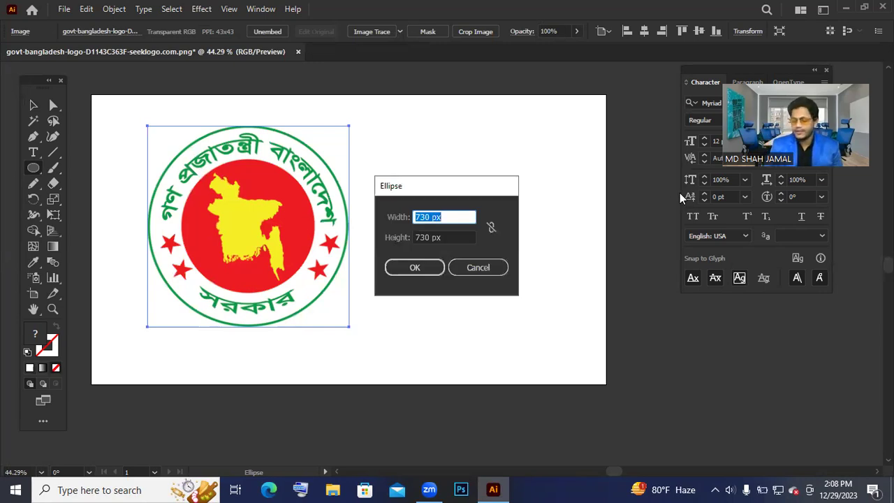
{"action": "type", "text": "5"}
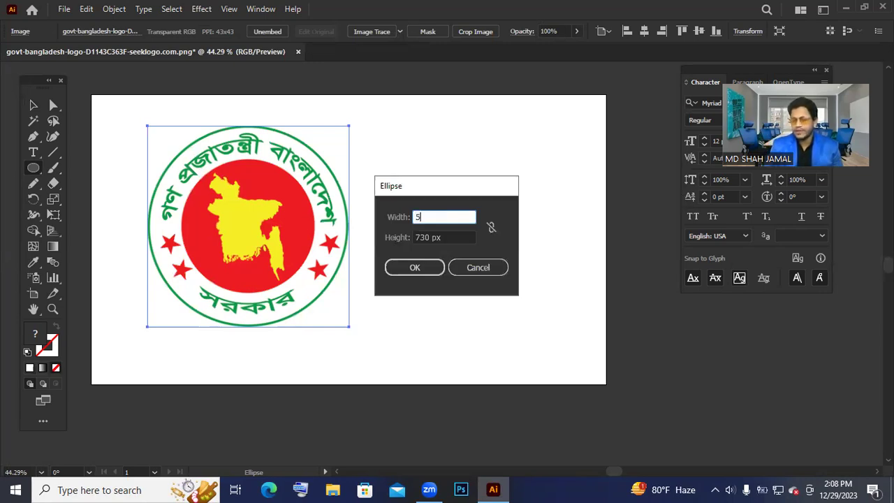
{"action": "type", "text": "00"}
{"action": "key", "text": "Tab"}
{"action": "type", "text": "5"}
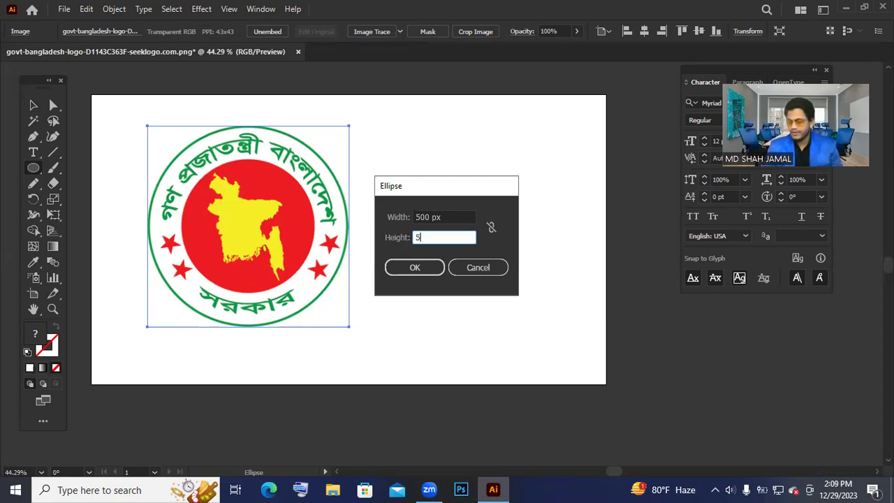
{"action": "type", "text": "00"}
{"action": "key", "text": "Return"}
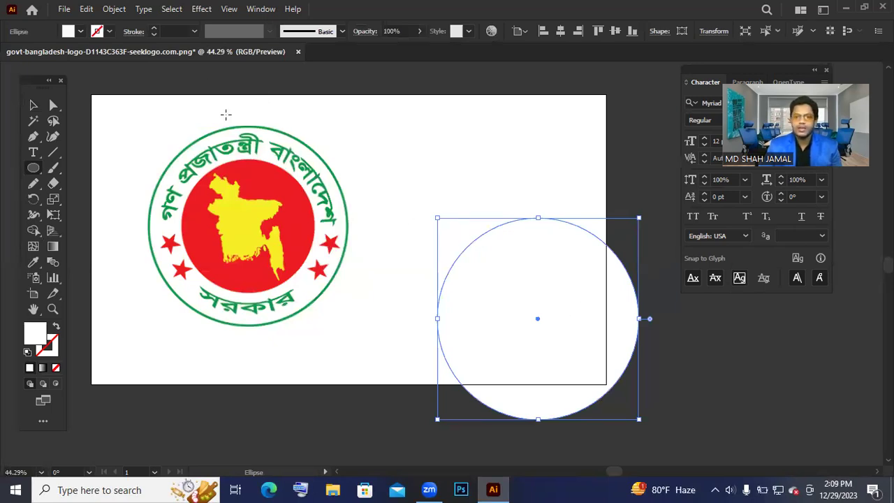
Step: Give the new circle a 5 pt black stroke
{"action": "left_click", "coordinate": [170, 30]}
{"action": "type", "text": "1"}
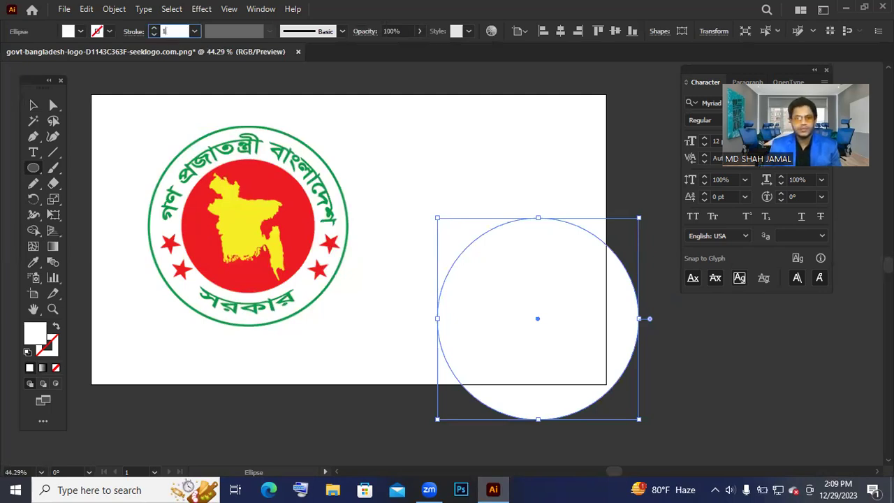
{"action": "key", "text": "Return"}
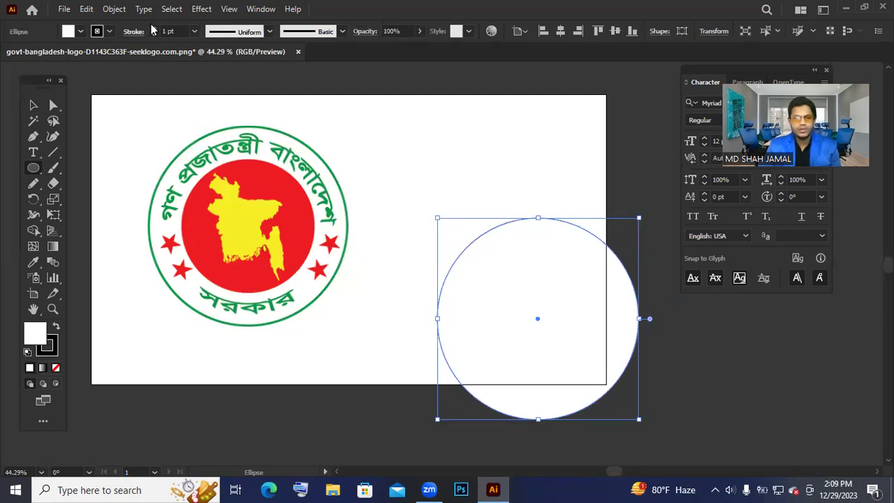
{"action": "left_click", "coordinate": [155, 28]}
{"action": "left_click", "coordinate": [154, 28]}
{"action": "left_click", "coordinate": [155, 28]}
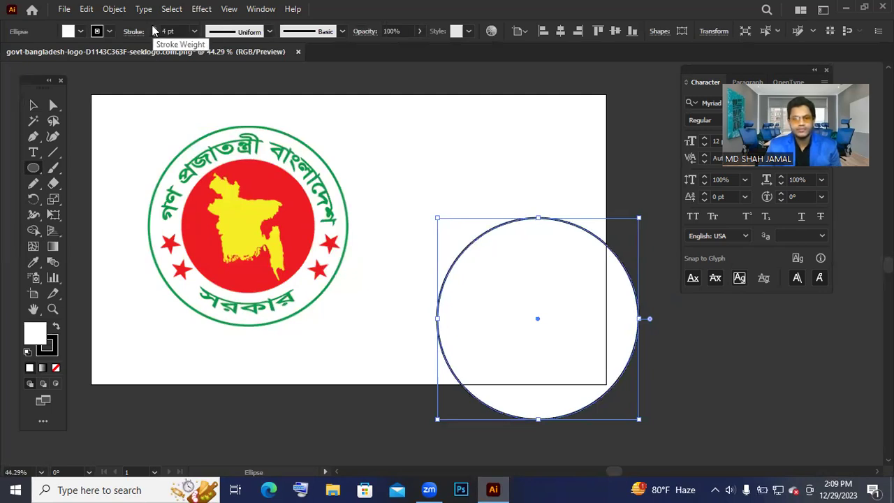
{"action": "left_click", "coordinate": [154, 28]}
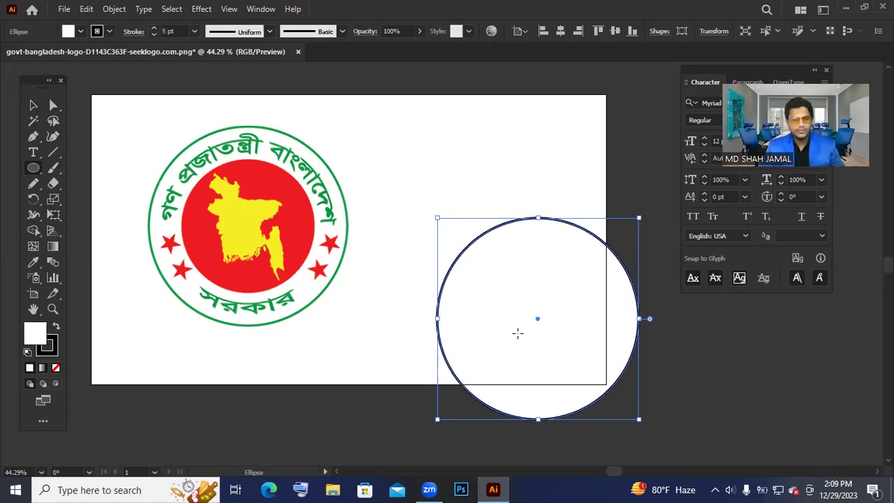
Step: Move the circle fully onto the artboard, beside the reference logo, and deselect it
{"action": "left_click", "coordinate": [33, 106]}
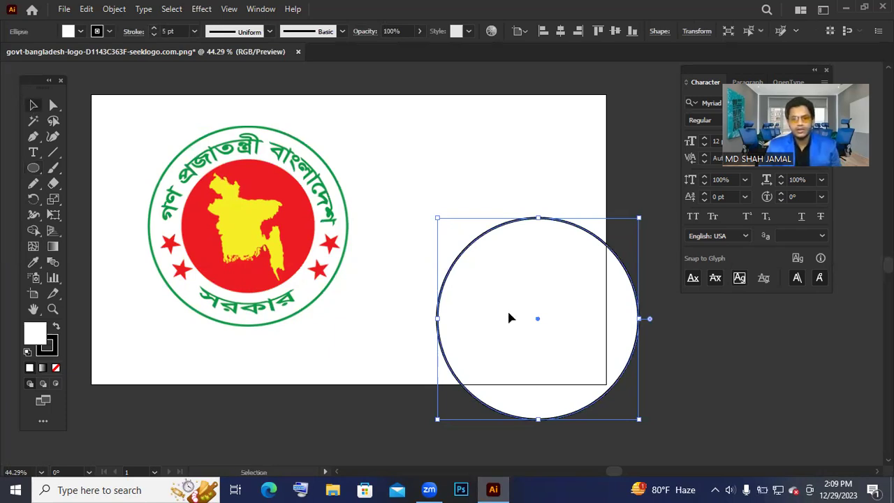
{"action": "left_click_drag", "start_coordinate": [478, 276], "coordinate": [471, 300]}
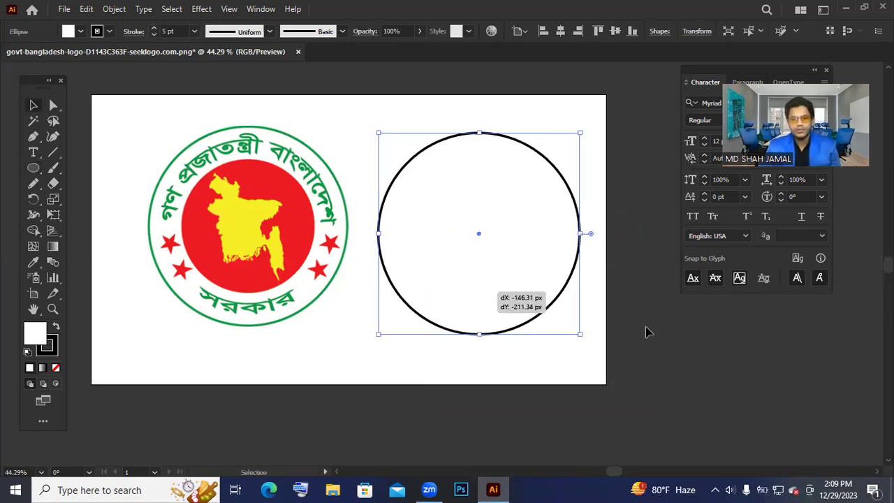
{"action": "left_click", "coordinate": [648, 329]}
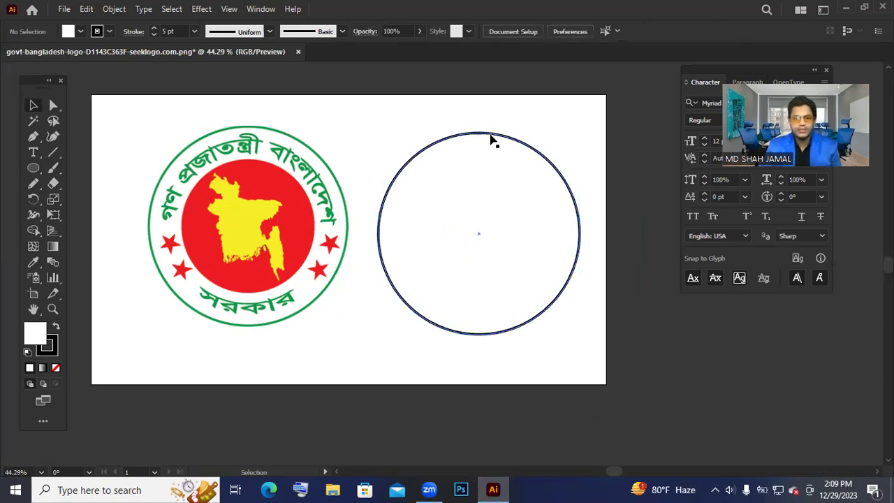
Step: Increase the circle's stroke weight to 7 pt and deselect it
{"action": "left_click", "coordinate": [460, 139]}
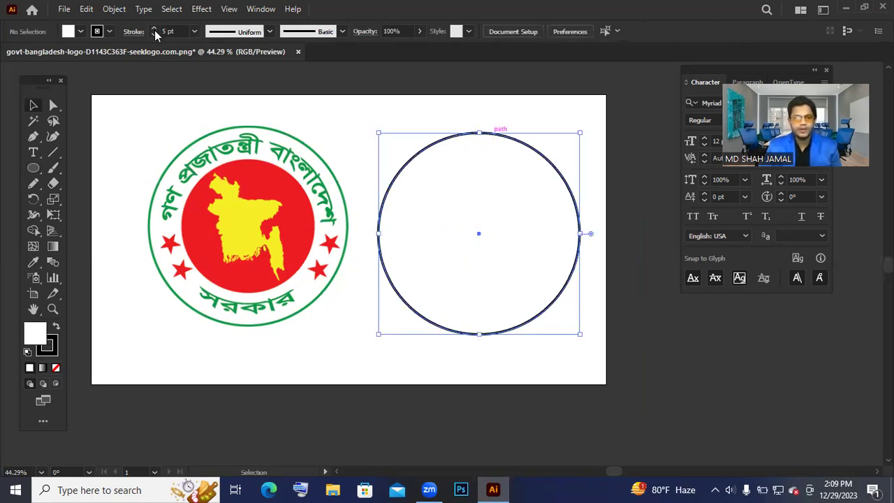
{"action": "left_click", "coordinate": [155, 30]}
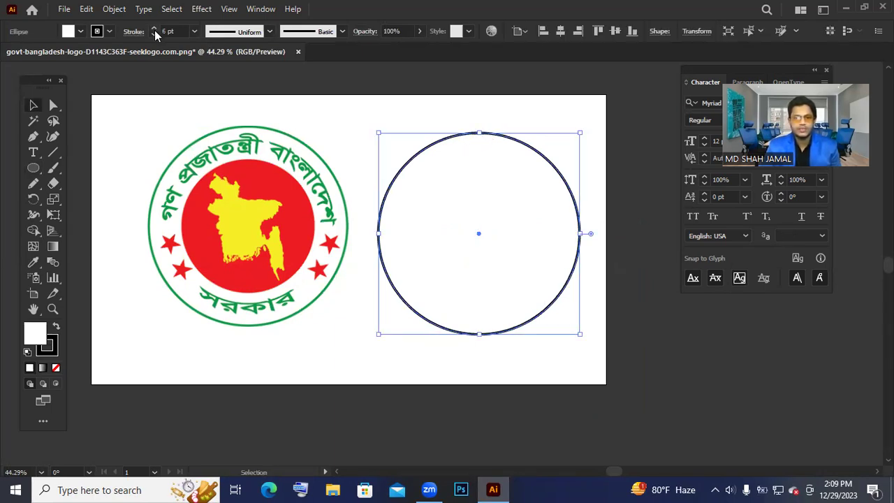
{"action": "left_click", "coordinate": [342, 137]}
{"action": "left_click", "coordinate": [426, 132]}
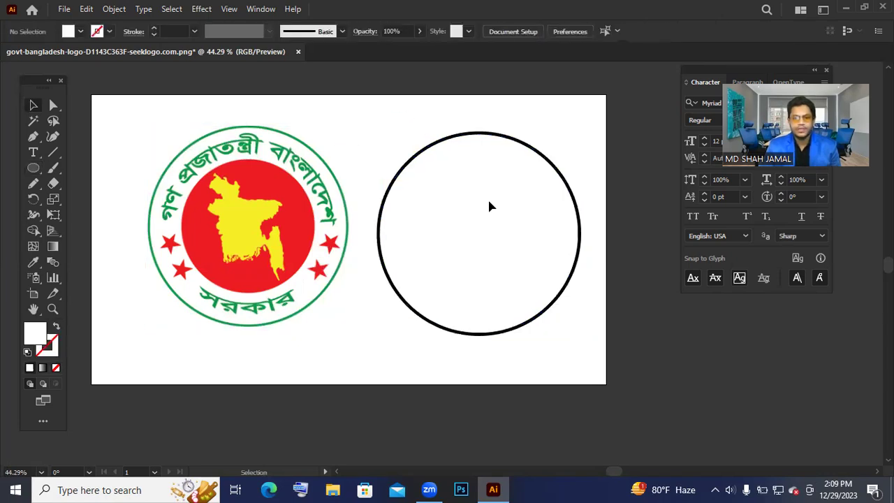
Step: Look through the circle's available stroke swatches, showing color groups, color swatches, pattern swatches and all swatches
{"action": "left_click", "coordinate": [521, 234]}
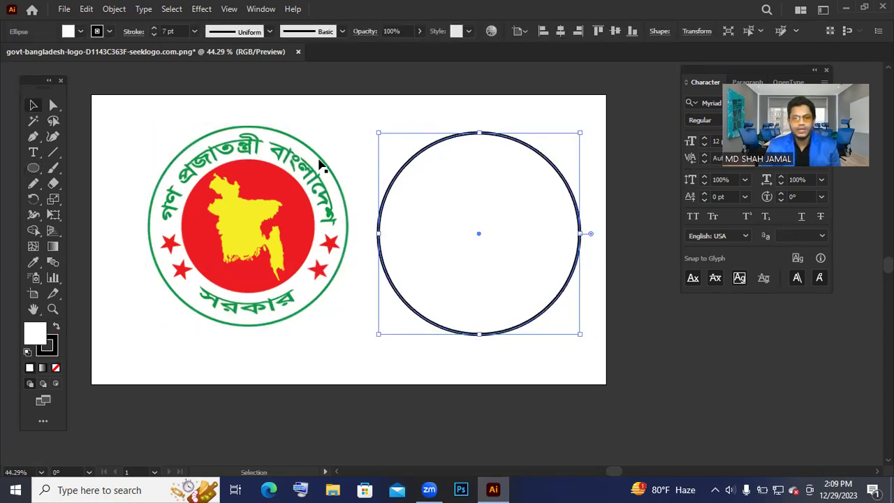
{"action": "left_click", "coordinate": [110, 32]}
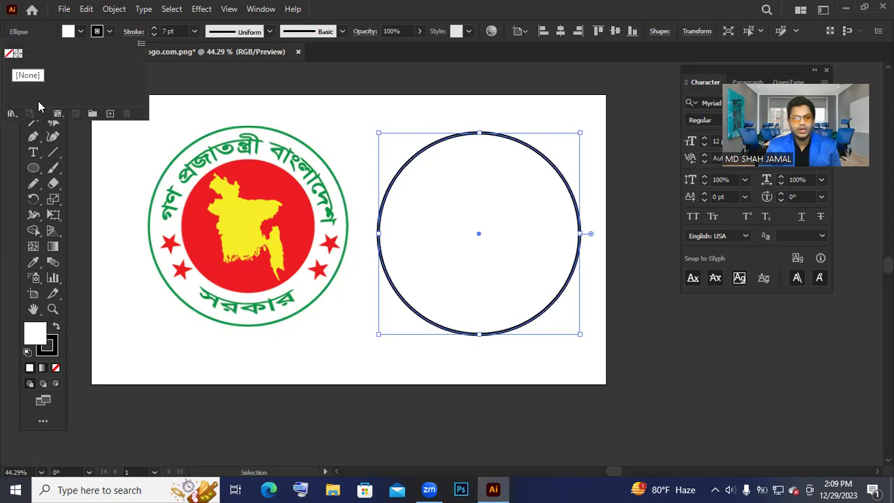
{"action": "left_click", "coordinate": [59, 114]}
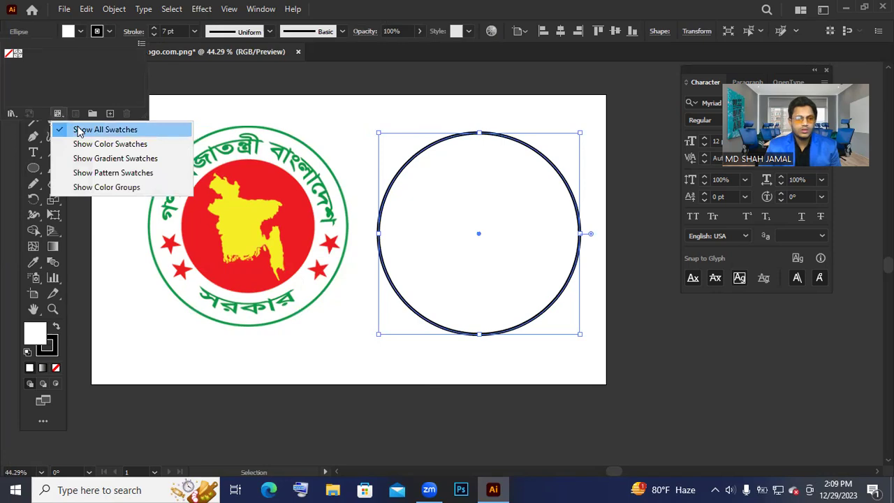
{"action": "left_click", "coordinate": [94, 187]}
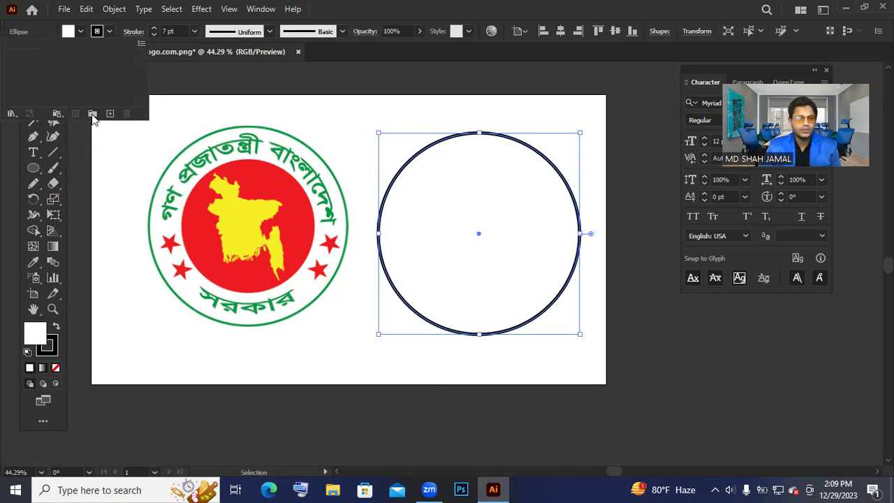
{"action": "left_click", "coordinate": [58, 115]}
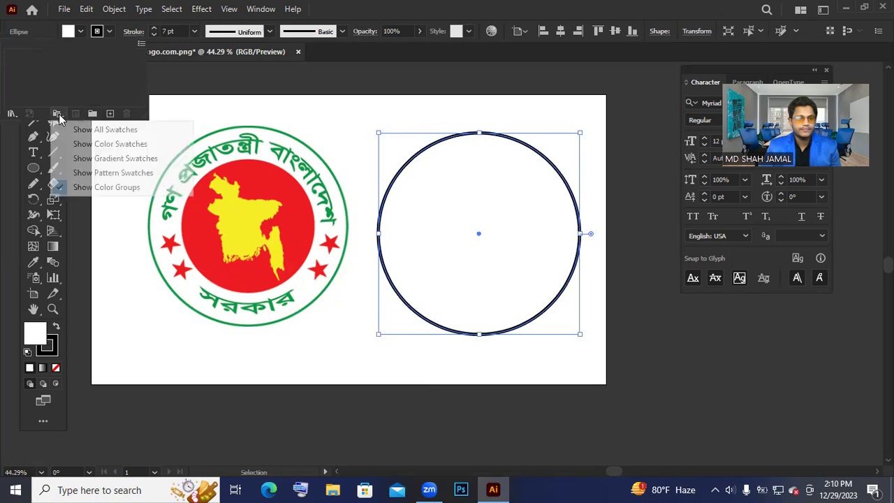
{"action": "left_click", "coordinate": [72, 128]}
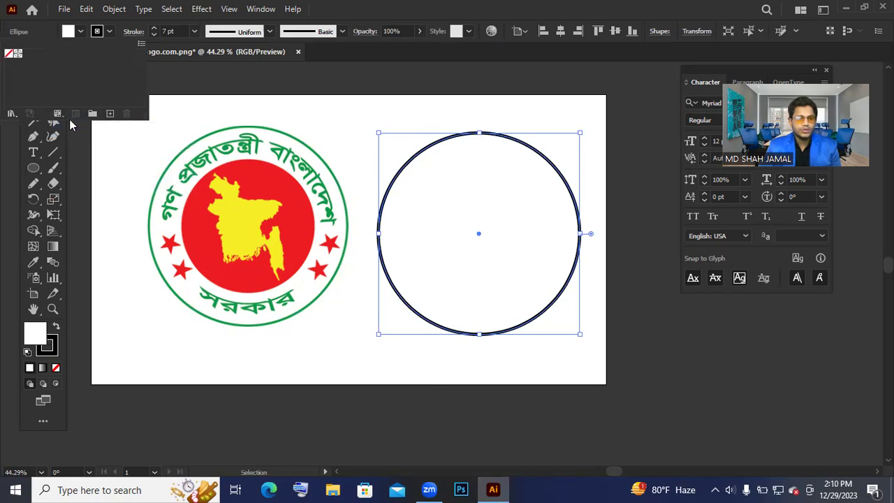
{"action": "left_click", "coordinate": [57, 116]}
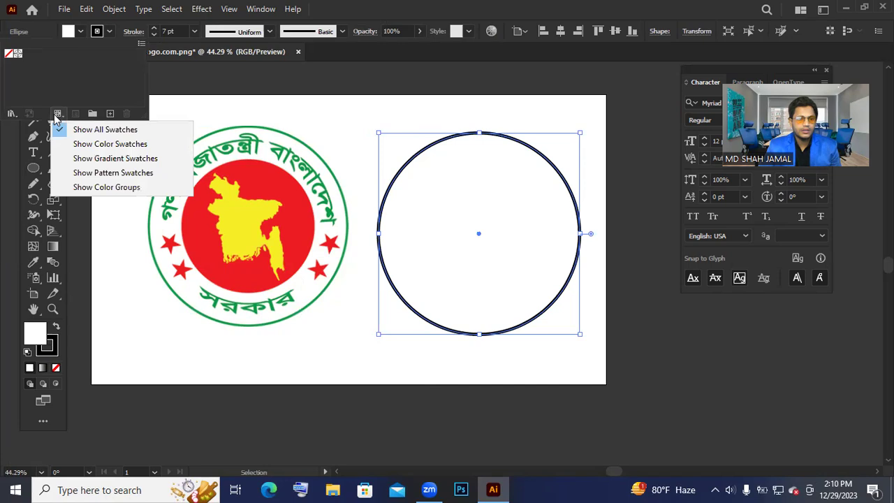
{"action": "left_click", "coordinate": [76, 144]}
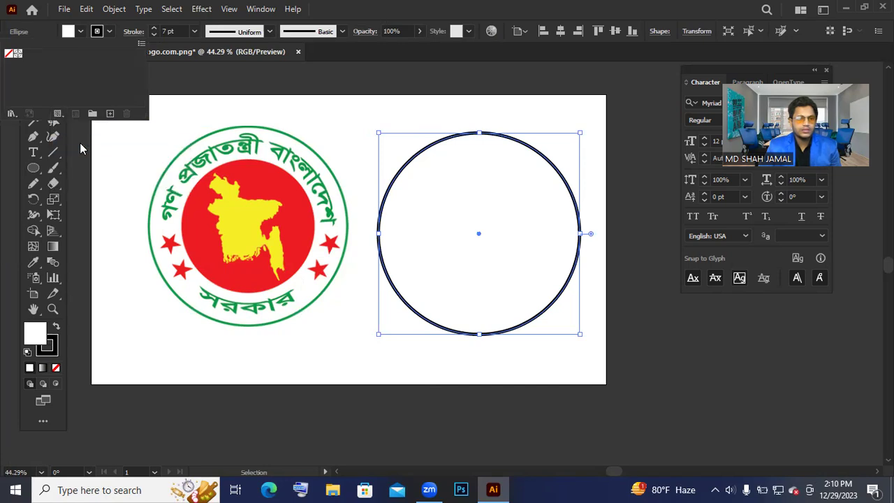
{"action": "left_click", "coordinate": [59, 114]}
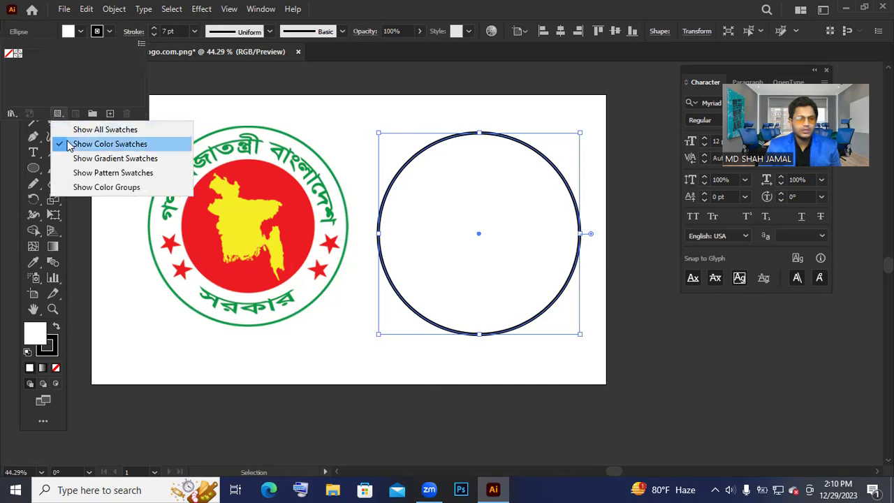
{"action": "left_click", "coordinate": [80, 173]}
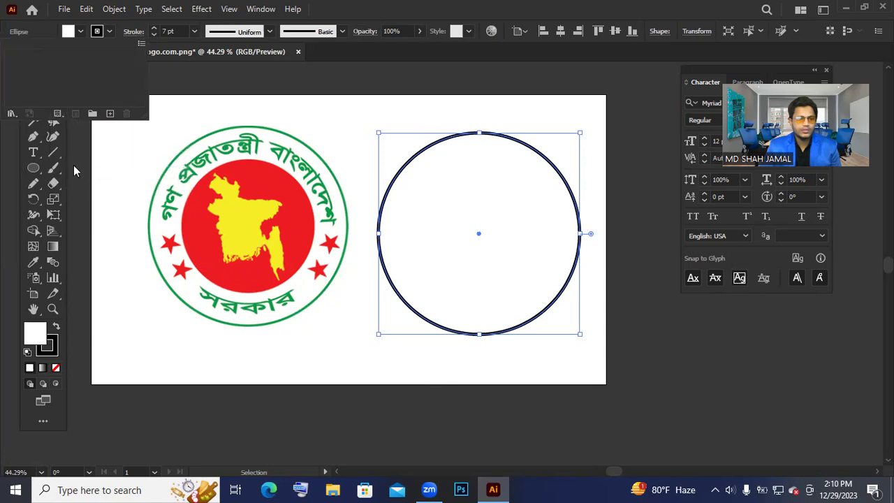
{"action": "left_click", "coordinate": [60, 115]}
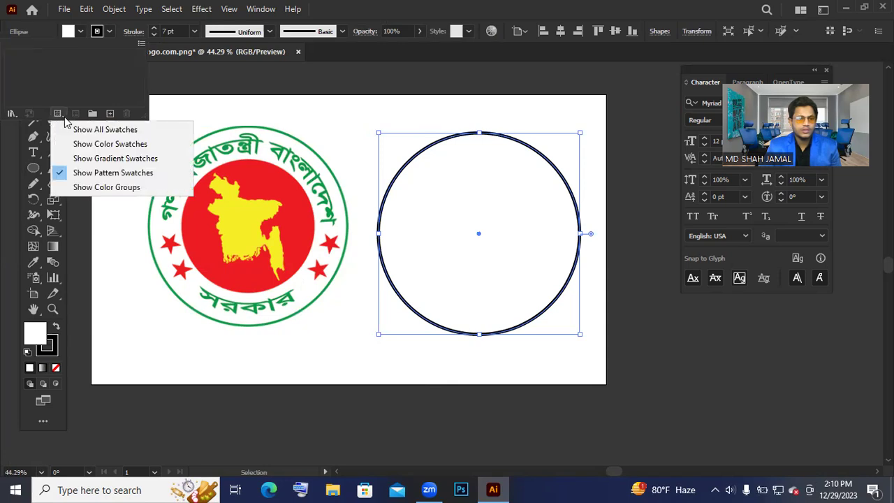
{"action": "left_click", "coordinate": [87, 147]}
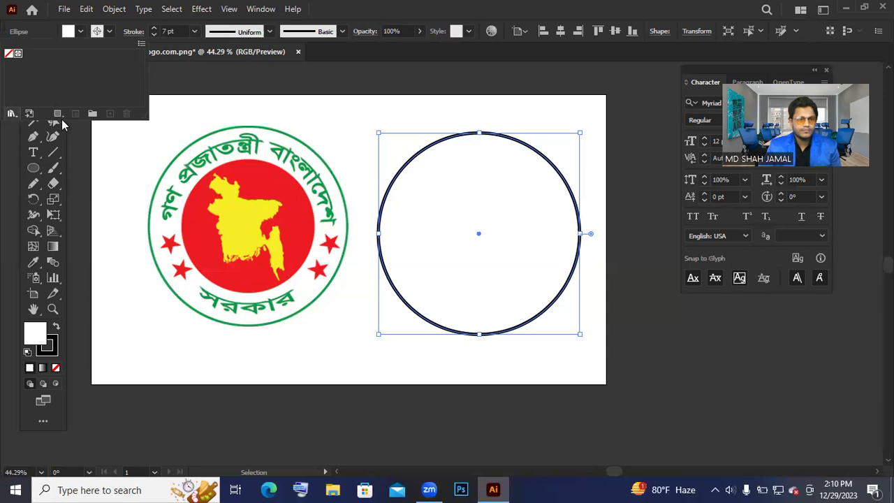
{"action": "left_click", "coordinate": [62, 120]}
{"action": "left_click", "coordinate": [74, 127]}
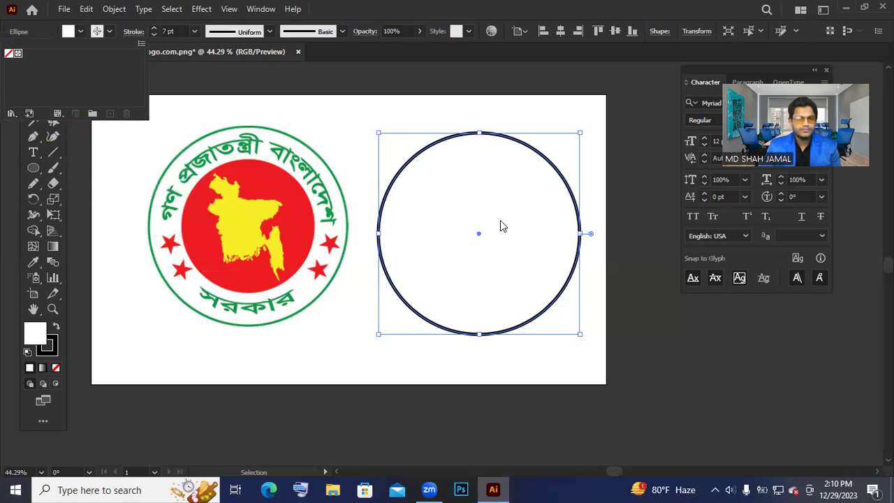
Step: Reselect the circle and set its stroke color to None
{"action": "left_click", "coordinate": [365, 114]}
{"action": "left_click", "coordinate": [415, 156]}
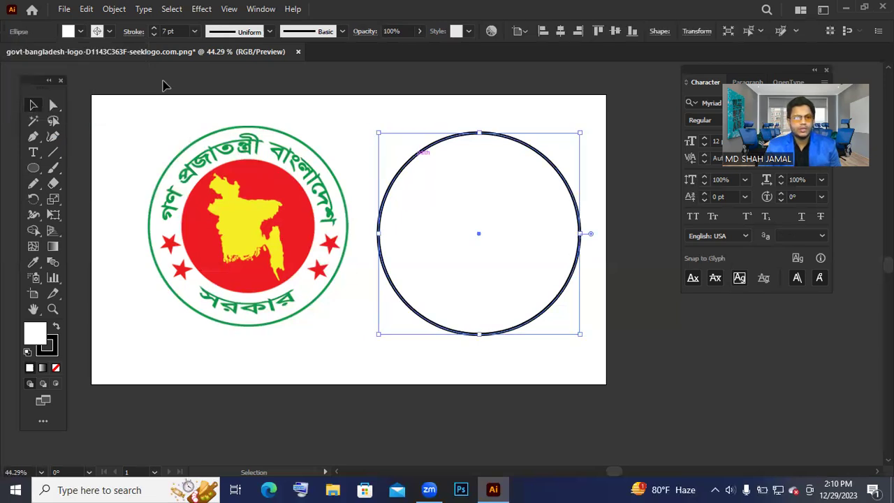
{"action": "left_click", "coordinate": [109, 31]}
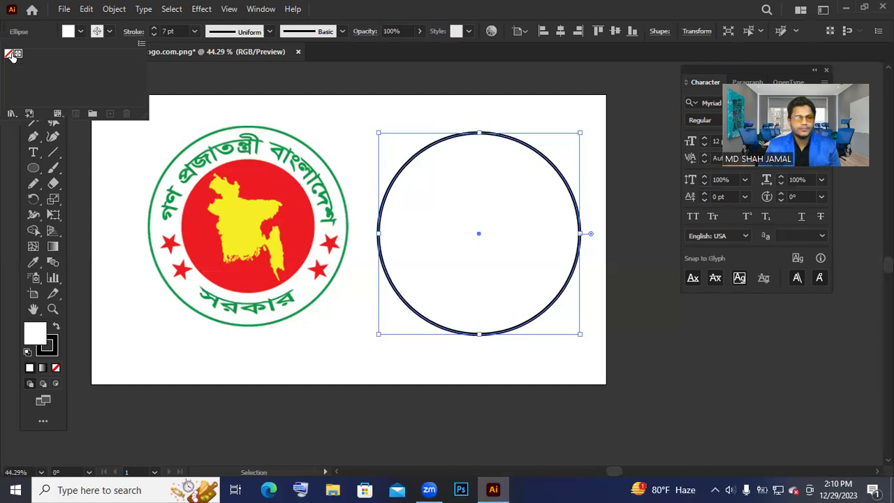
{"action": "left_click", "coordinate": [10, 54]}
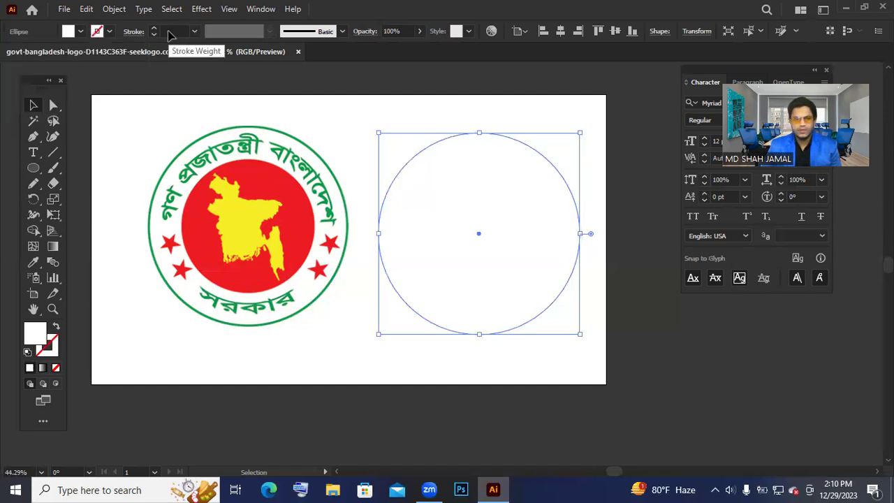
{"action": "key", "text": "Return"}
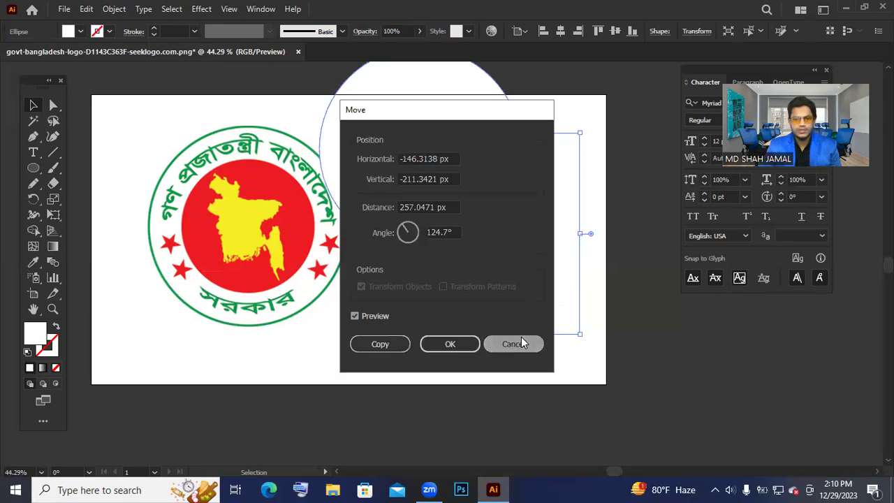
{"action": "left_click", "coordinate": [521, 336]}
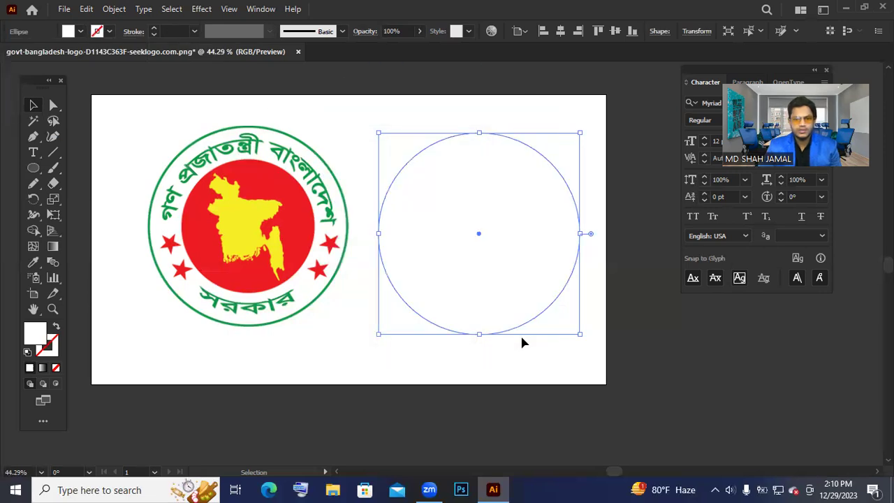
Step: Restore a stroke on the circle and set its weight to 4 pt
{"action": "left_click", "coordinate": [167, 31]}
{"action": "key", "text": "Up"}
{"action": "key", "text": "Up"}
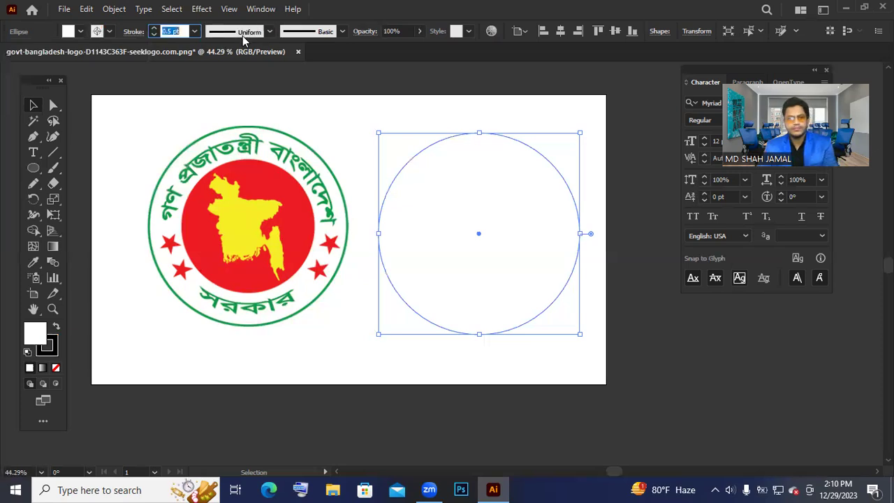
{"action": "type", "text": "3"}
{"action": "key", "text": "Return"}
{"action": "type", "text": "4"}
{"action": "key", "text": "Return"}
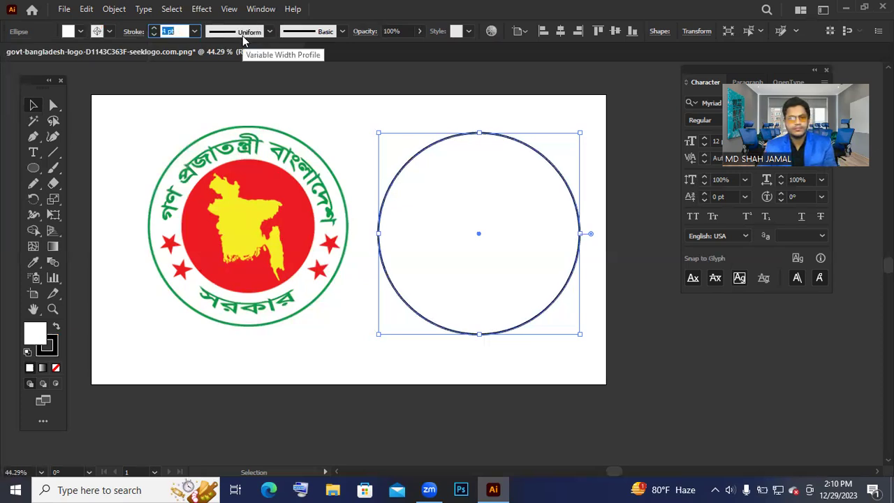
Step: Color the circle's stroke bright green with hex value 21AA00
{"action": "left_click", "coordinate": [51, 349]}
{"action": "double_click", "coordinate": [49, 346]}
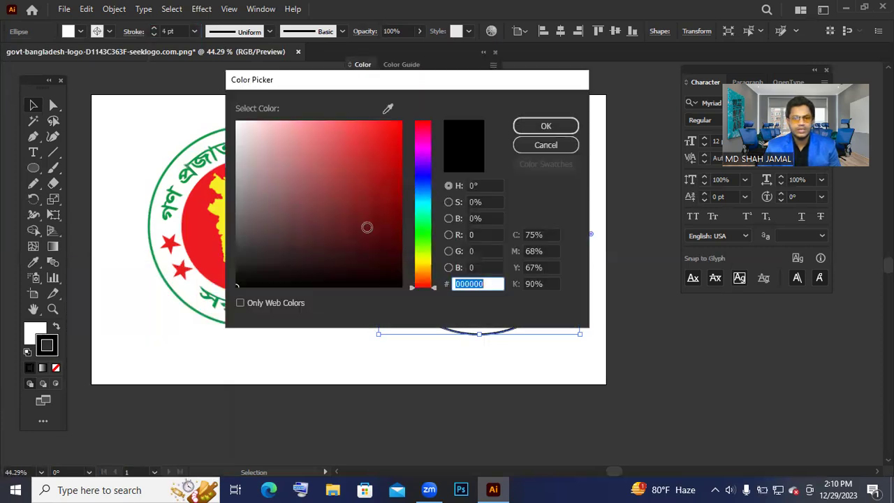
{"action": "left_click", "coordinate": [424, 238]}
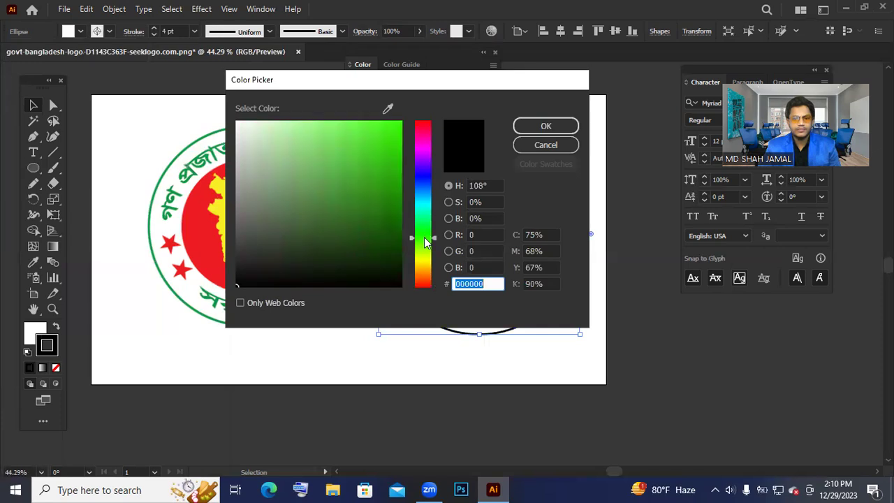
{"action": "left_click", "coordinate": [400, 239]}
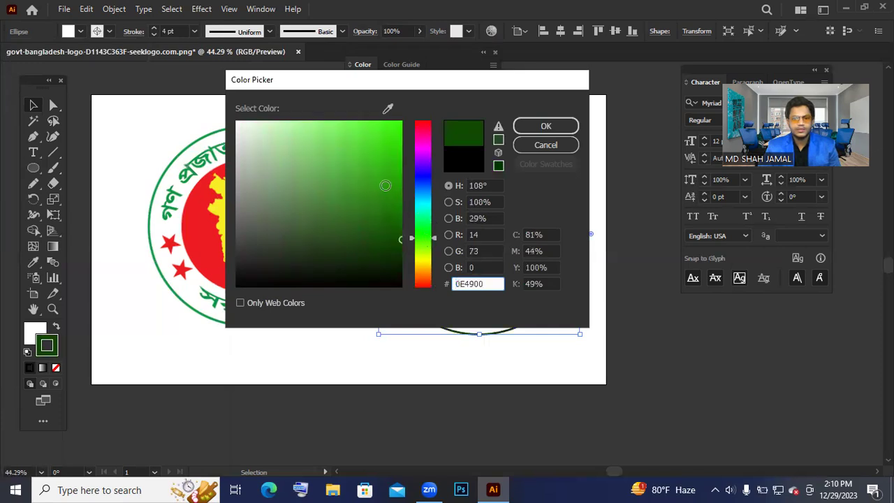
{"action": "left_click", "coordinate": [398, 176]}
{"action": "left_click", "coordinate": [543, 126]}
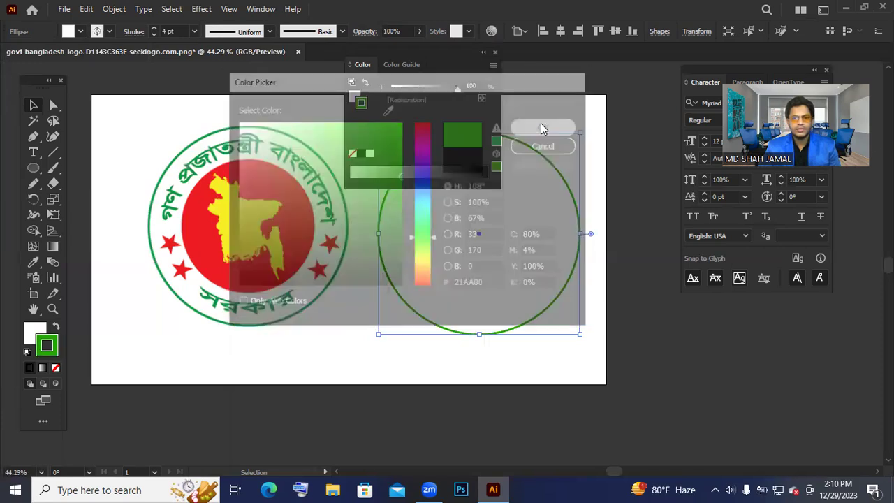
{"action": "left_click", "coordinate": [496, 54]}
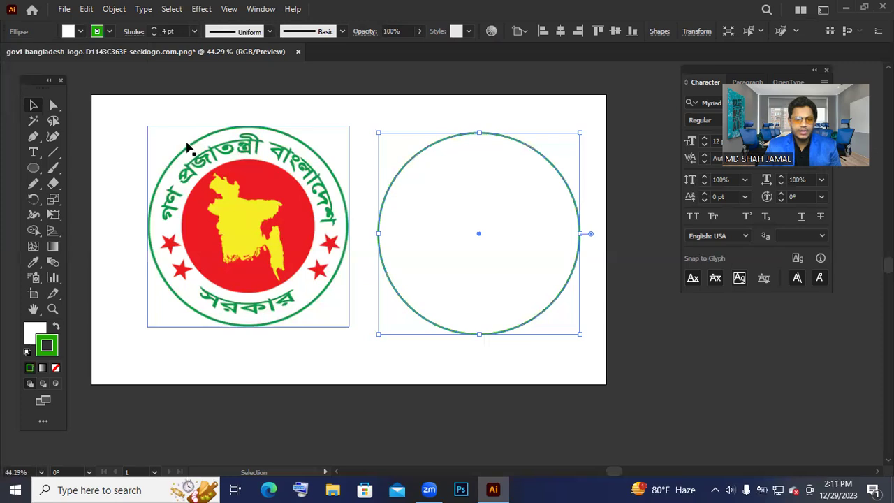
Step: Sample the reference logo's outer ring with the Eyedropper to fill the circle with green 079946
{"action": "left_click", "coordinate": [33, 262]}
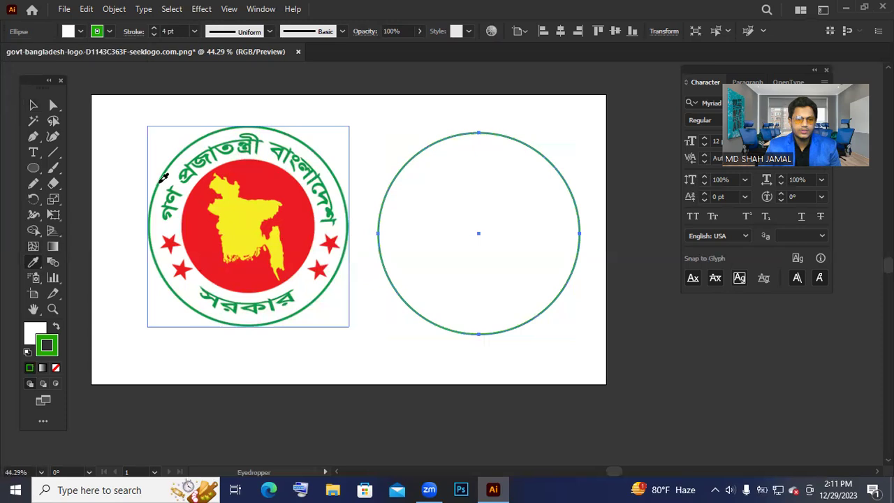
{"action": "left_click", "coordinate": [165, 178]}
{"action": "double_click", "coordinate": [36, 337]}
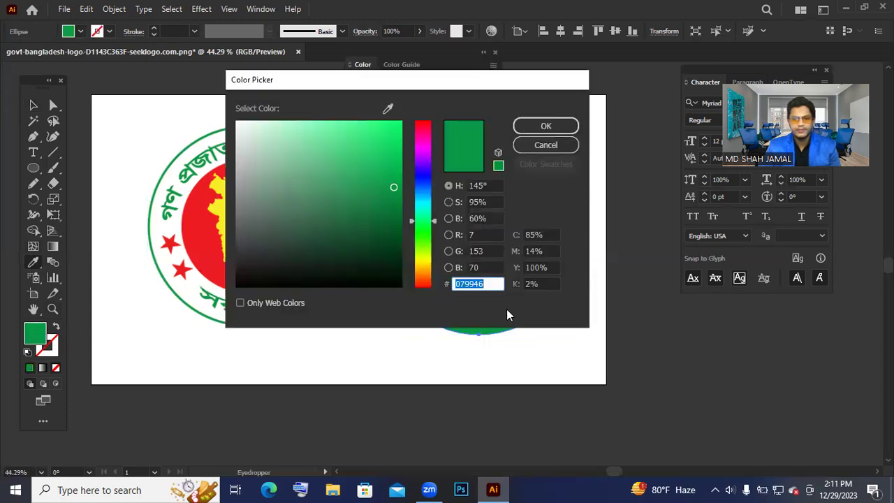
{"action": "left_click_drag", "start_coordinate": [487, 285], "coordinate": [447, 286]}
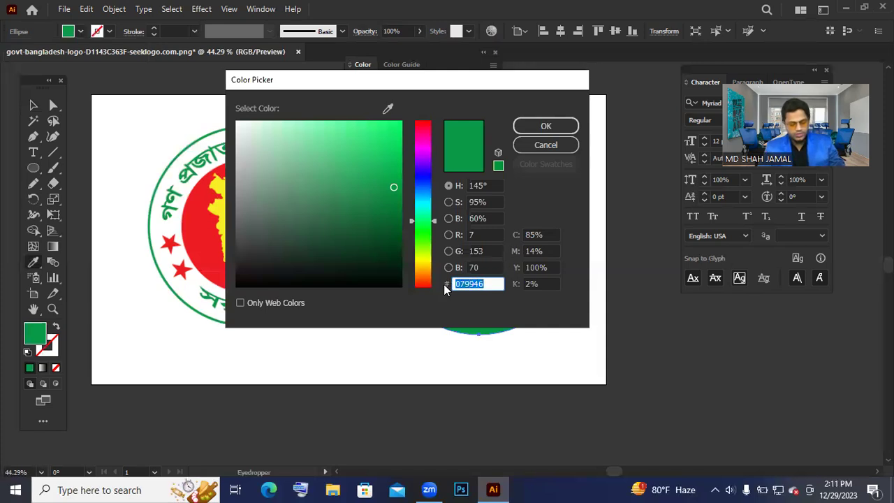
{"action": "left_click", "coordinate": [539, 133]}
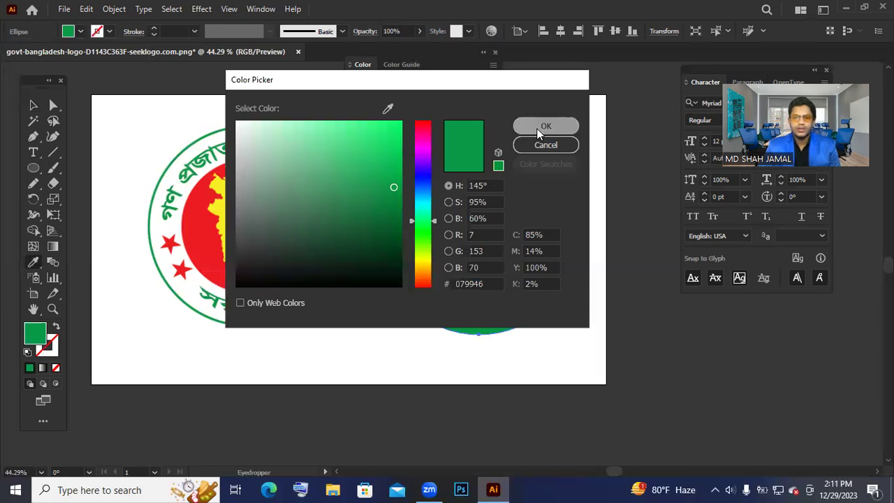
{"action": "left_click", "coordinate": [494, 54]}
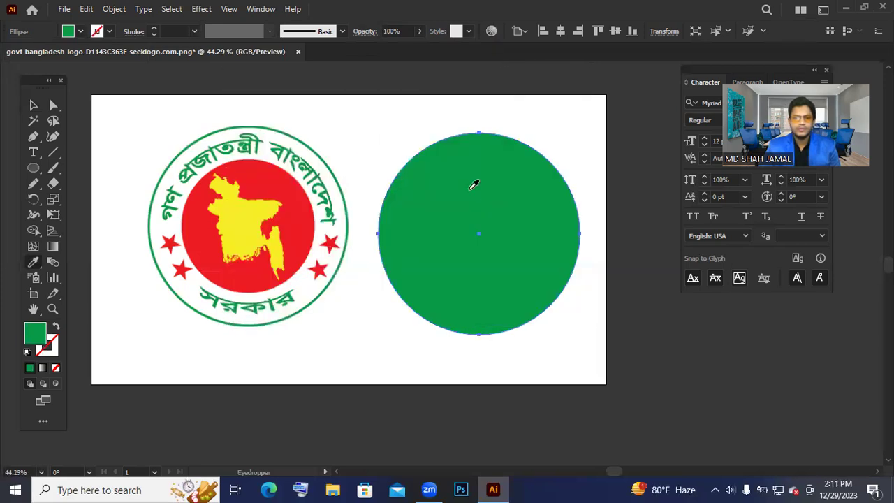
Step: Remove the circle's fill and apply the sampled green 079946 to its stroke instead
{"action": "left_click", "coordinate": [33, 105]}
{"action": "left_click", "coordinate": [459, 258]}
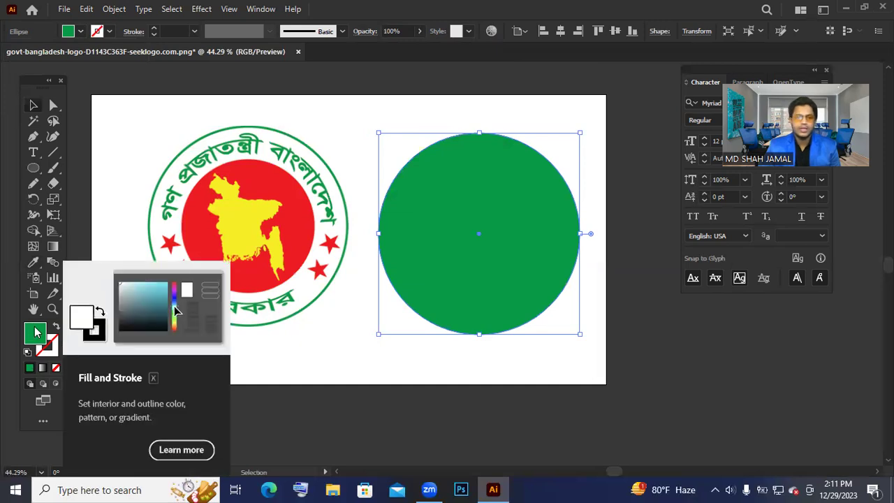
{"action": "left_click", "coordinate": [56, 369]}
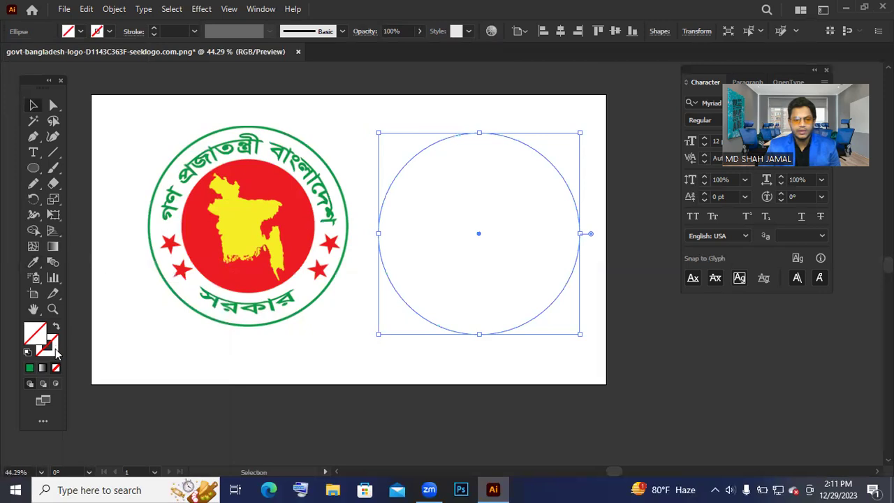
{"action": "left_click", "coordinate": [55, 349]}
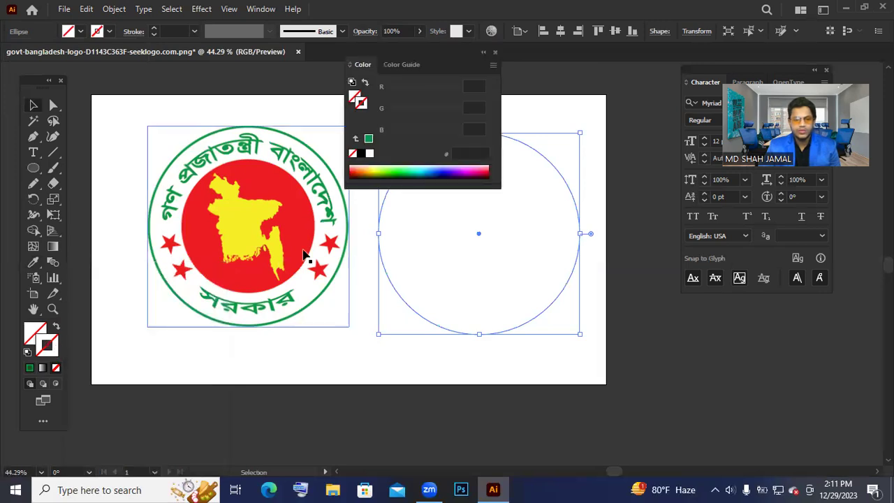
{"action": "left_click", "coordinate": [368, 140]}
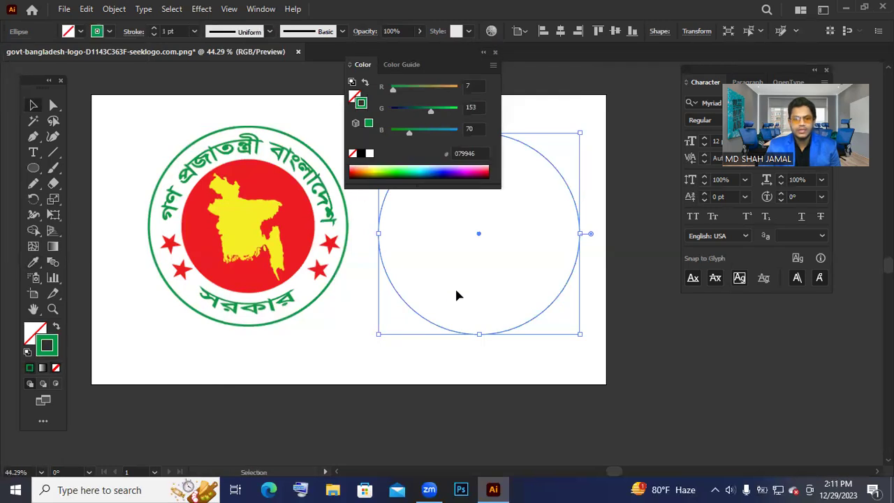
Step: Set the green circle's stroke weight to 6 pt and deselect it
{"action": "left_click", "coordinate": [176, 31]}
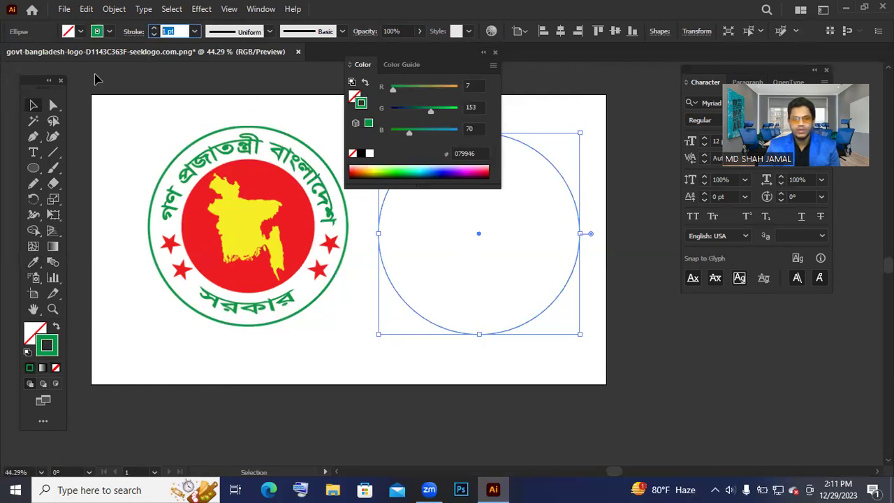
{"action": "type", "text": "6"}
{"action": "key", "text": "Return"}
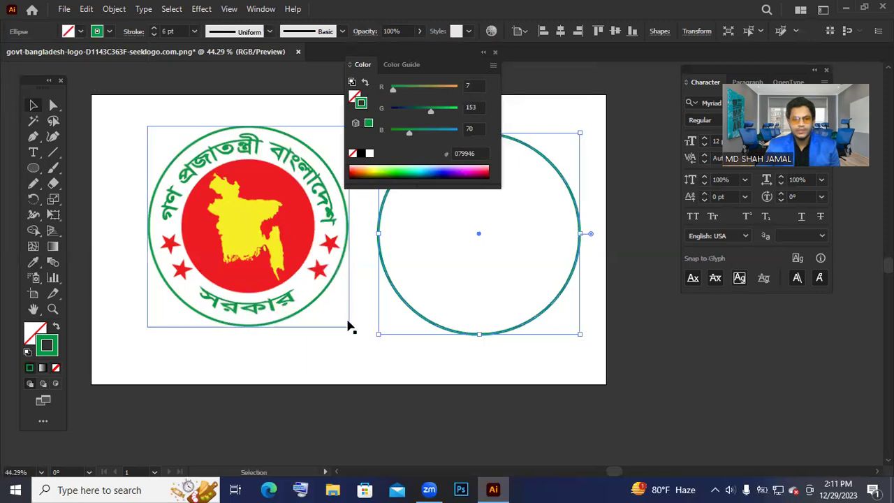
{"action": "left_click", "coordinate": [365, 350]}
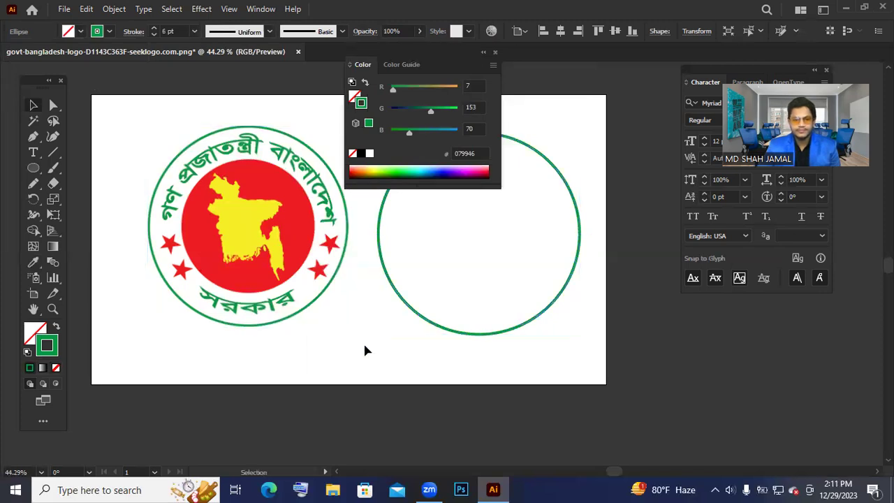
{"action": "left_click", "coordinate": [495, 52]}
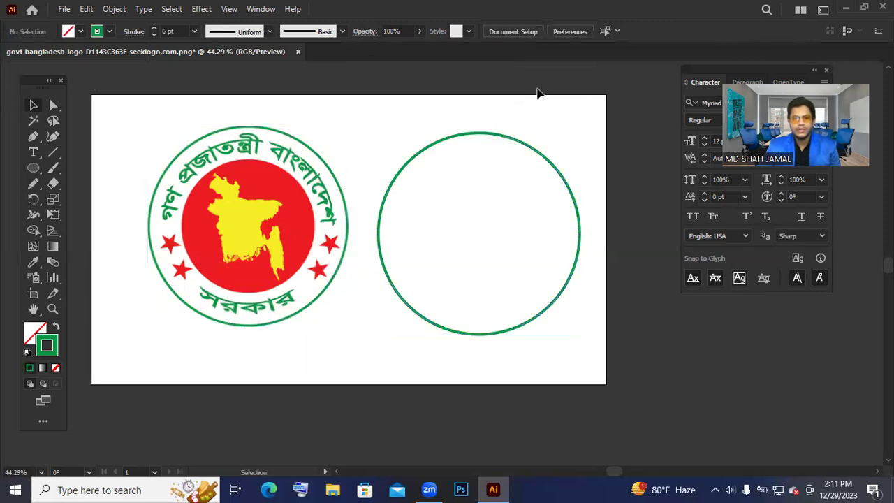
Step: Set the green circle's stroke weight to 5 pt and deselect it
{"action": "left_click", "coordinate": [567, 184]}
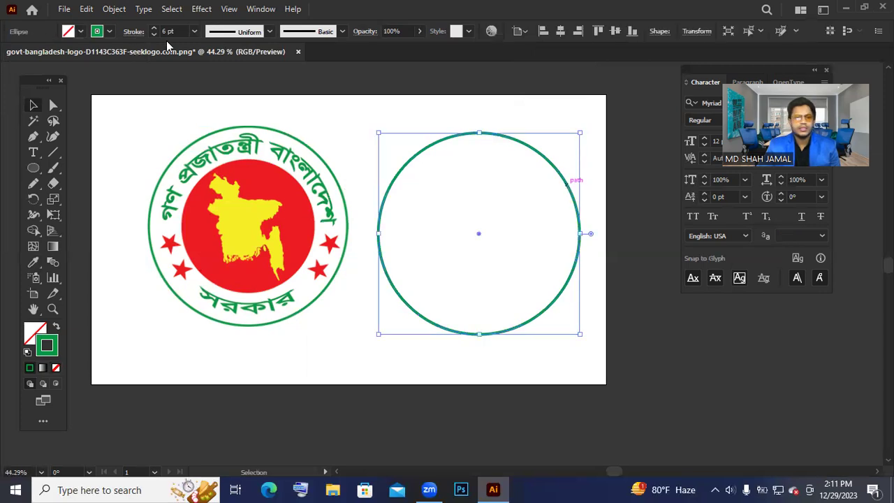
{"action": "left_click_drag", "start_coordinate": [174, 32], "coordinate": [109, 33]}
{"action": "type", "text": "5"}
{"action": "key", "text": "Return"}
{"action": "left_click", "coordinate": [487, 240]}
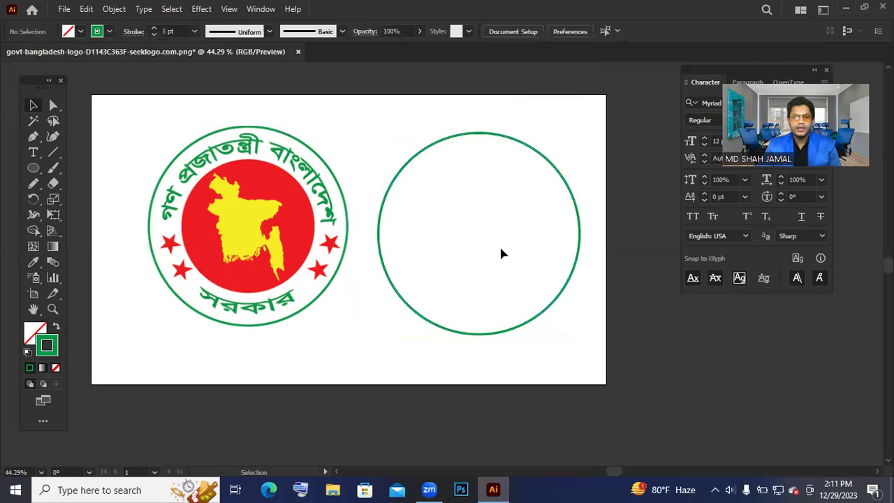
Step: Hide the panels, copy the green circle and paste the copy directly in front of it
{"action": "left_click_drag", "start_coordinate": [538, 293], "coordinate": [480, 291]}
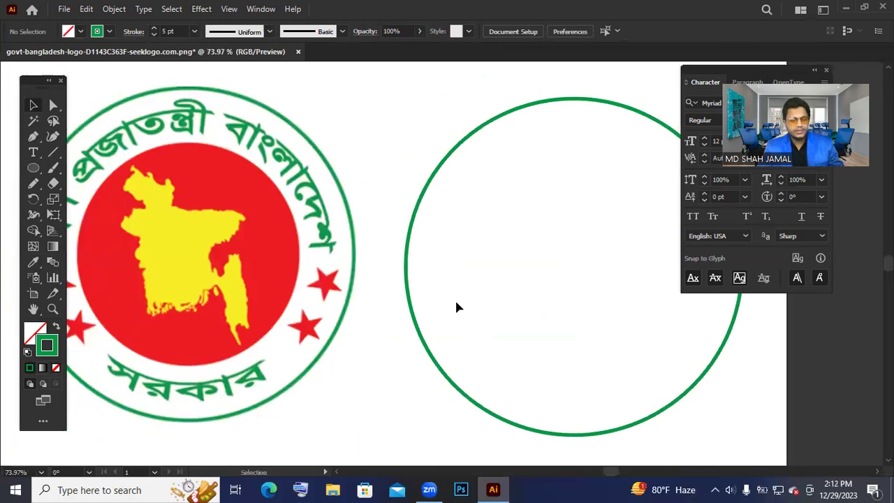
{"action": "key", "text": "Tab"}
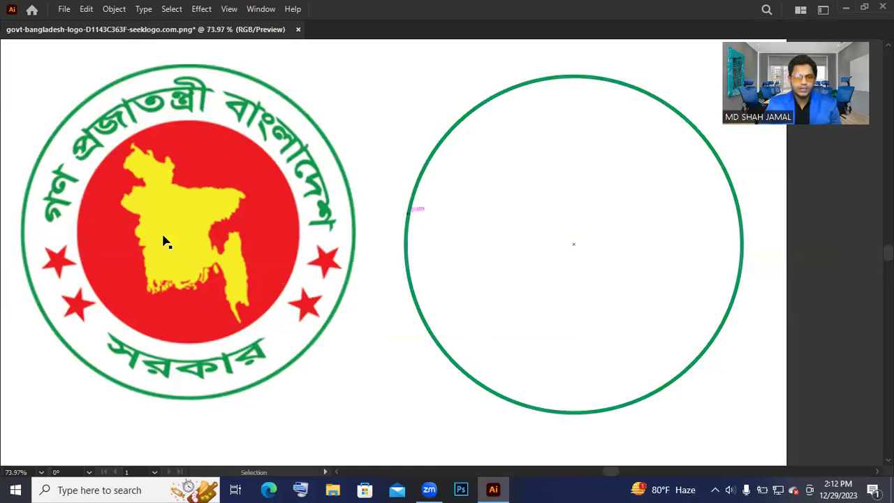
{"action": "left_click", "coordinate": [430, 163]}
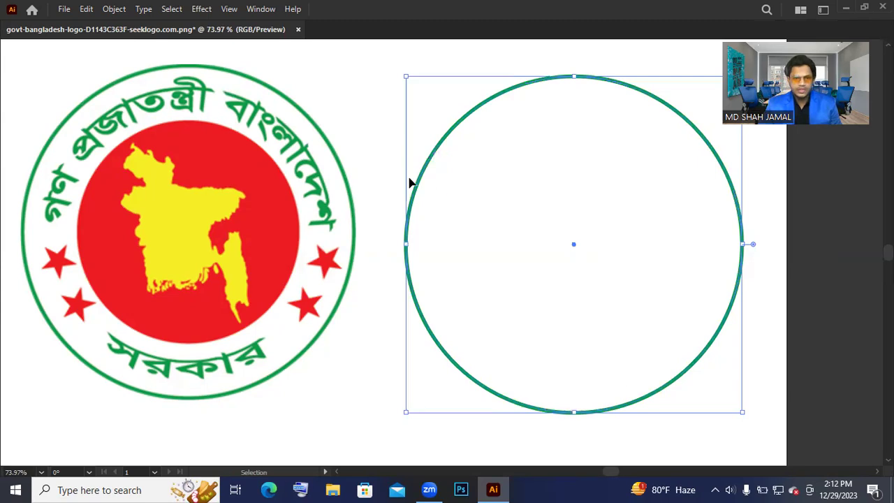
{"action": "left_click", "coordinate": [112, 10]}
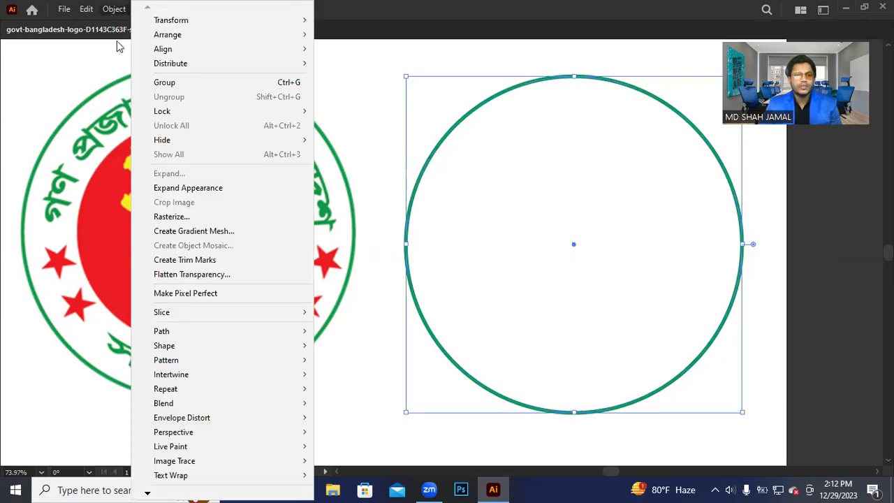
{"action": "left_click", "coordinate": [86, 9]}
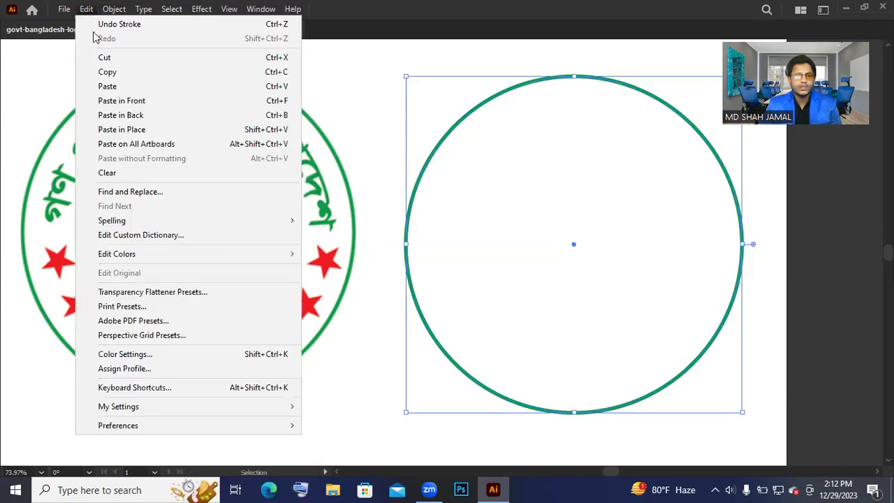
{"action": "left_click", "coordinate": [110, 73]}
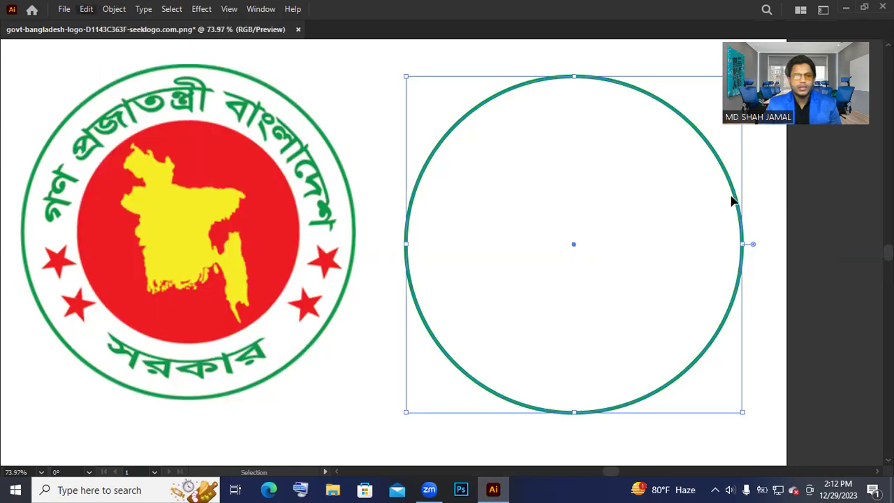
{"action": "left_click", "coordinate": [86, 9]}
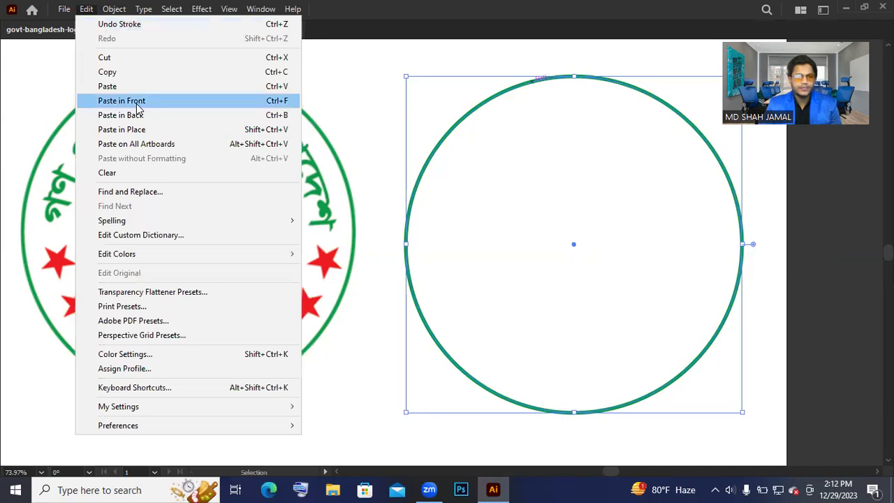
{"action": "left_click", "coordinate": [138, 105]}
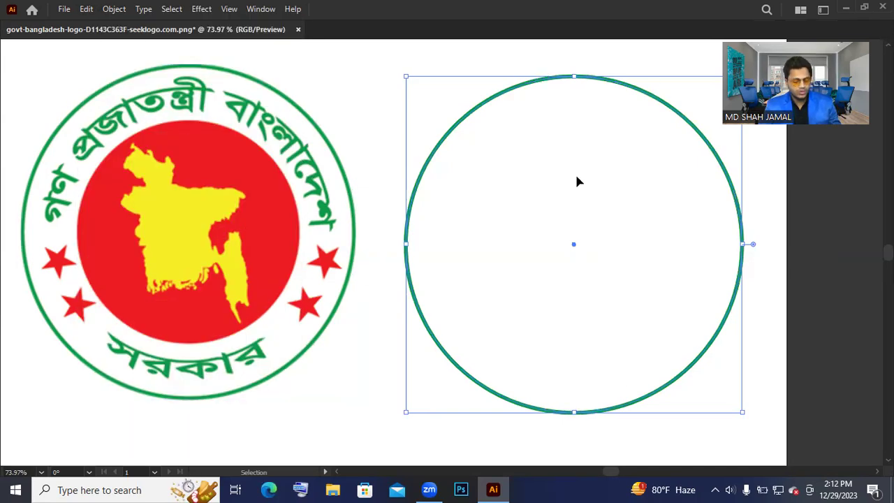
Step: Copy the green circle, paste it in front, and scale the copy down about its centre to form the inner circle
{"action": "key", "text": "ctrl+c"}
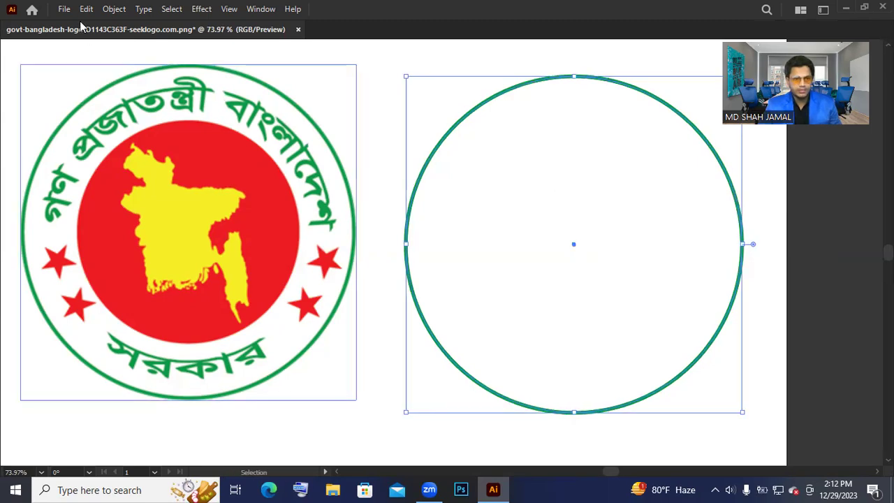
{"action": "left_click", "coordinate": [86, 9]}
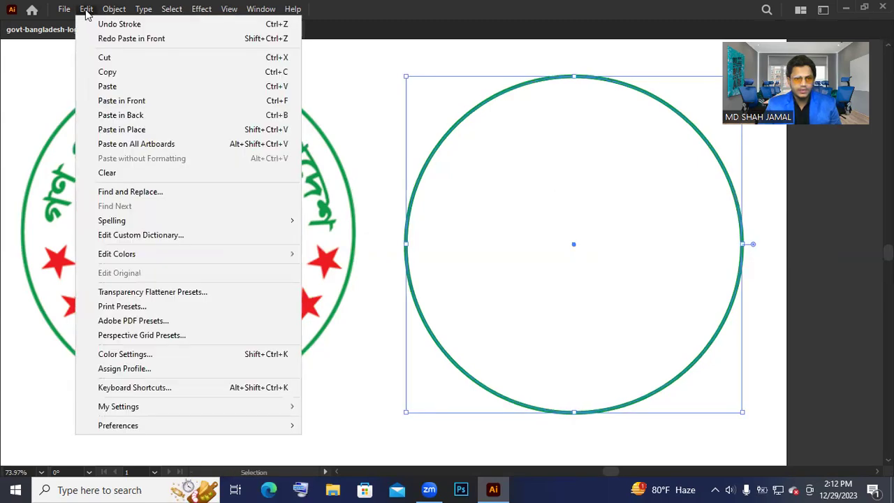
{"action": "left_click", "coordinate": [125, 102]}
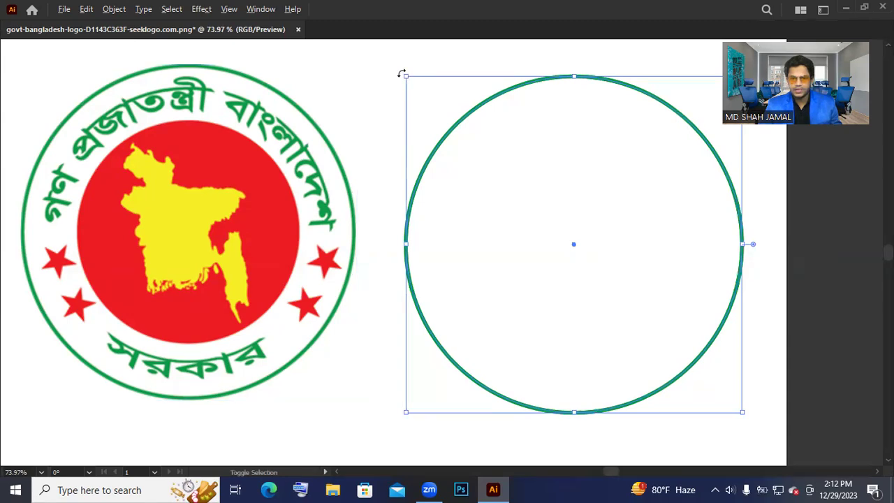
{"action": "left_click_drag", "start_coordinate": [421, 100], "coordinate": [452, 146]}
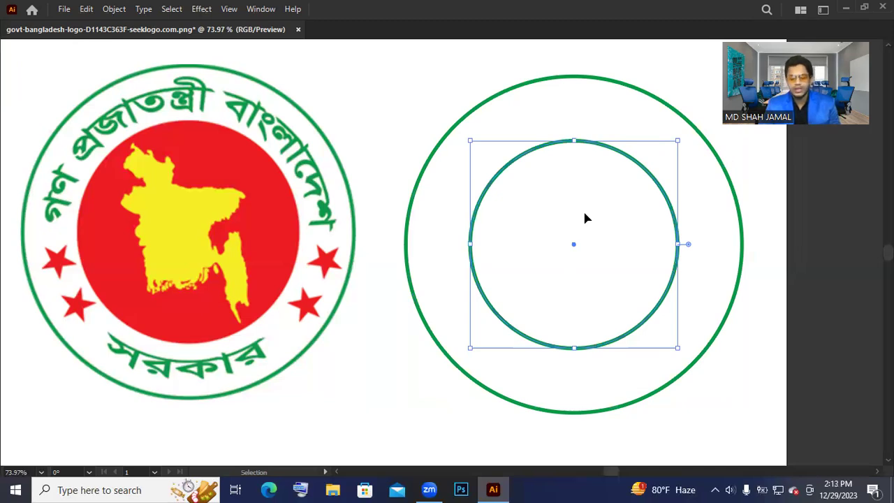
Step: Show the hidden panels again and shift the floating toolbar slightly away from the artwork
{"action": "key", "text": "i"}
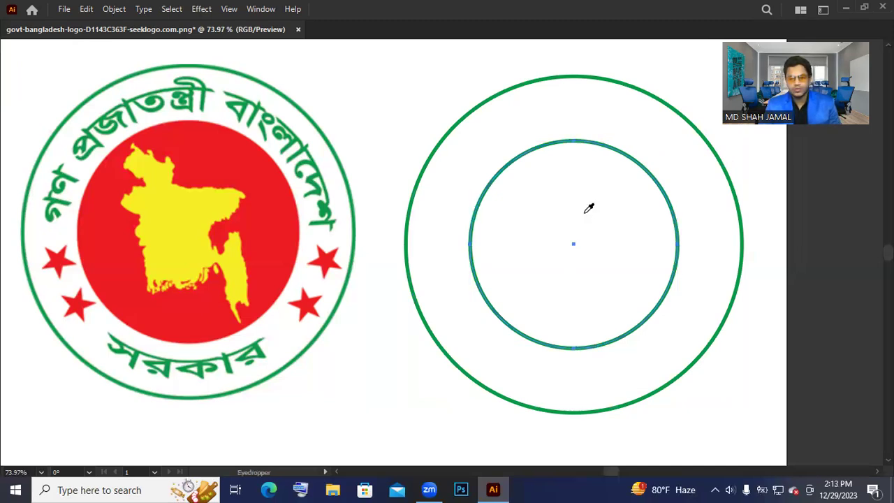
{"action": "key", "text": "v"}
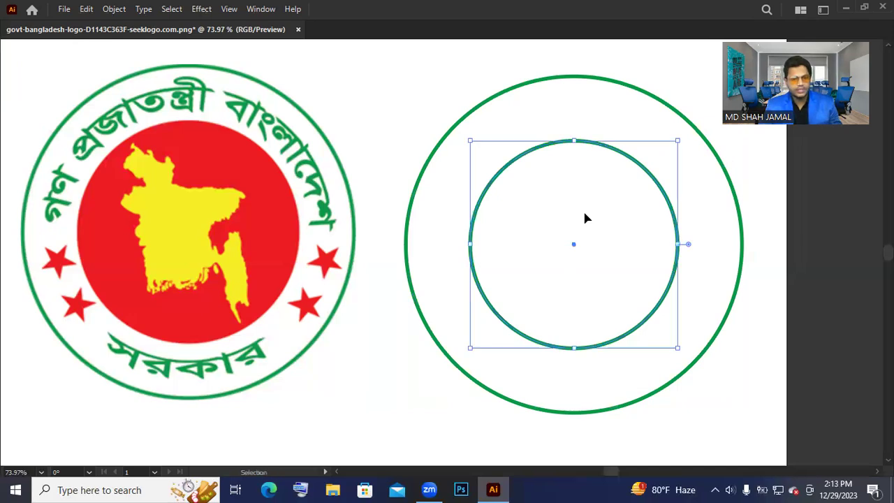
{"action": "key", "text": "Tab"}
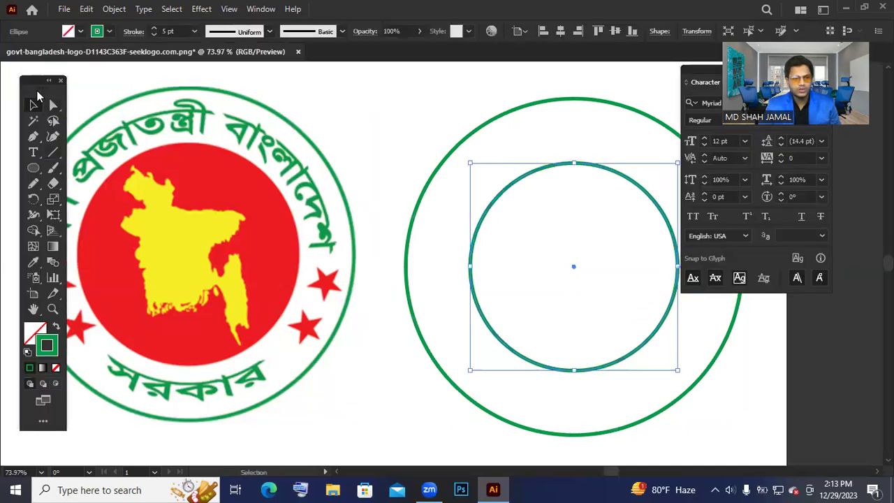
{"action": "mouse_move", "coordinate": [37, 78]}
{"action": "left_mouse_down"}
{"action": "mouse_move", "coordinate": [17, 64]}
{"action": "mouse_move", "coordinate": [32, 74]}
{"action": "left_mouse_up"}
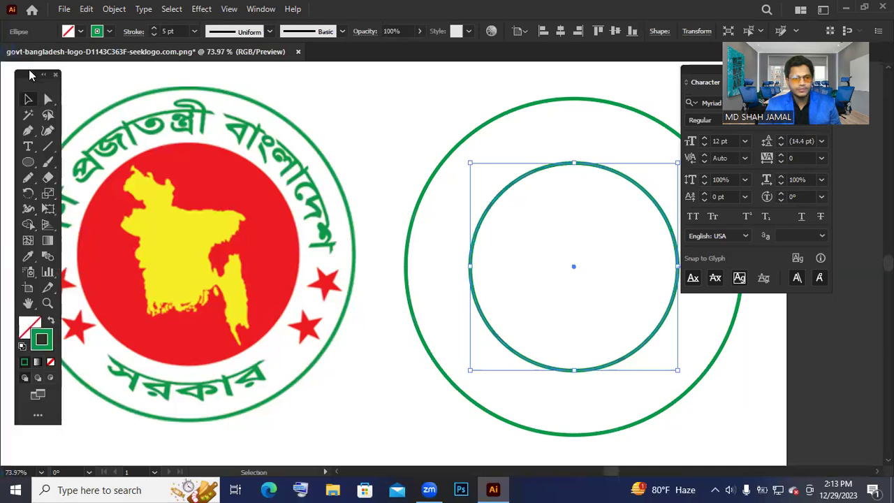
Step: Fill the inner circle with the red sampled by Eyedropper from the reference logo's disc, and deselect it
{"action": "left_click", "coordinate": [29, 258]}
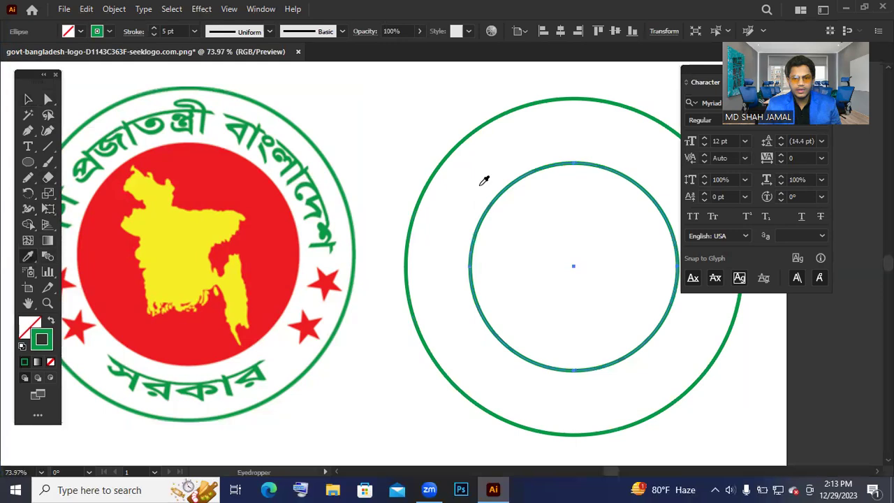
{"action": "left_click", "coordinate": [28, 100]}
{"action": "left_click", "coordinate": [494, 222]}
{"action": "left_click", "coordinate": [489, 215]}
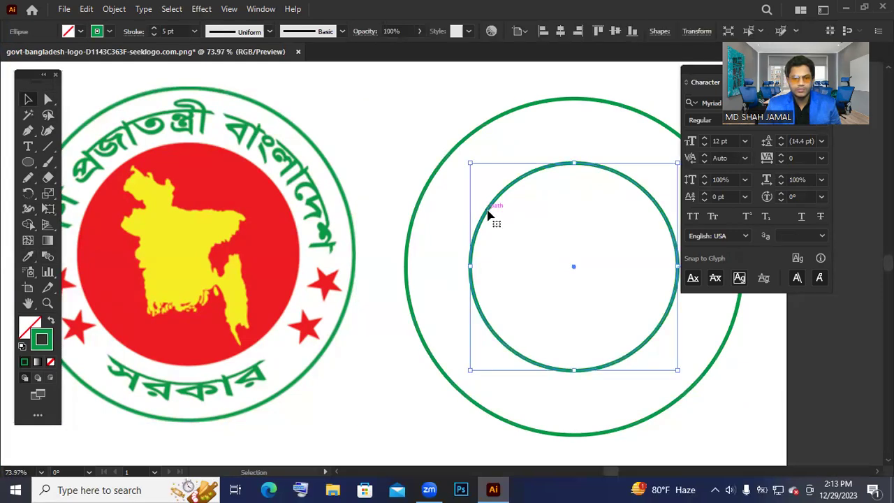
{"action": "key", "text": "i"}
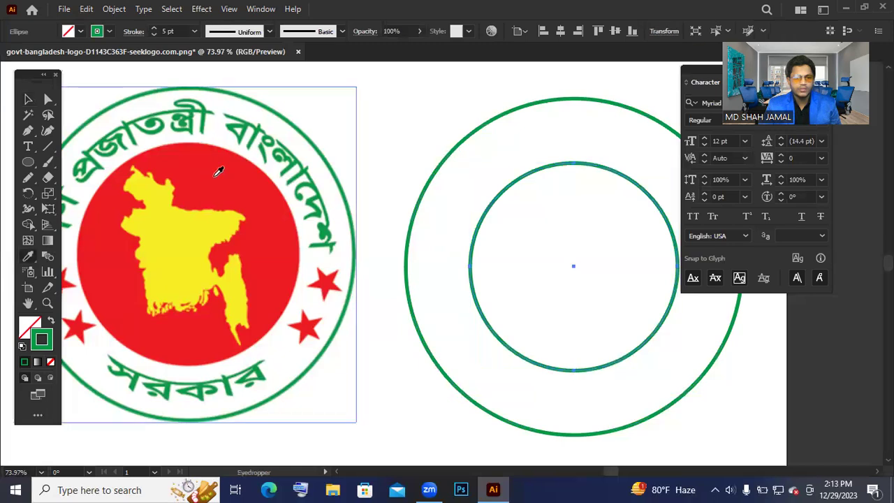
{"action": "left_click", "coordinate": [218, 171]}
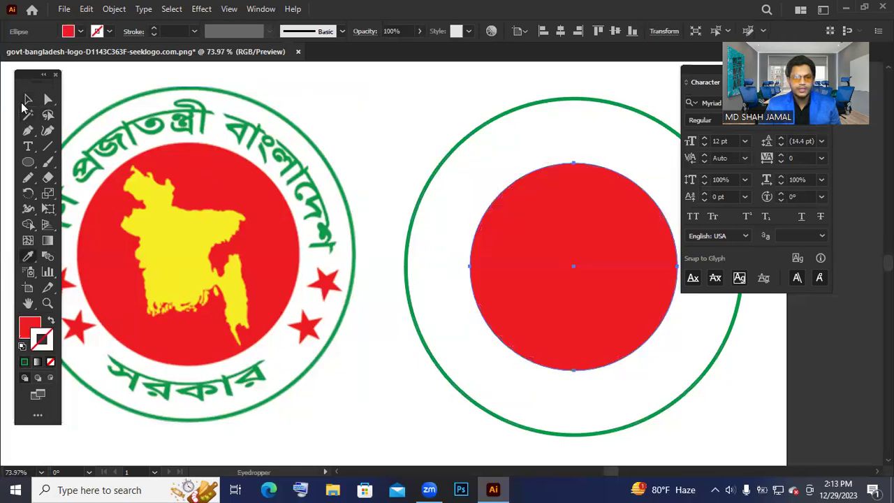
{"action": "left_click", "coordinate": [27, 102]}
{"action": "left_click", "coordinate": [405, 112]}
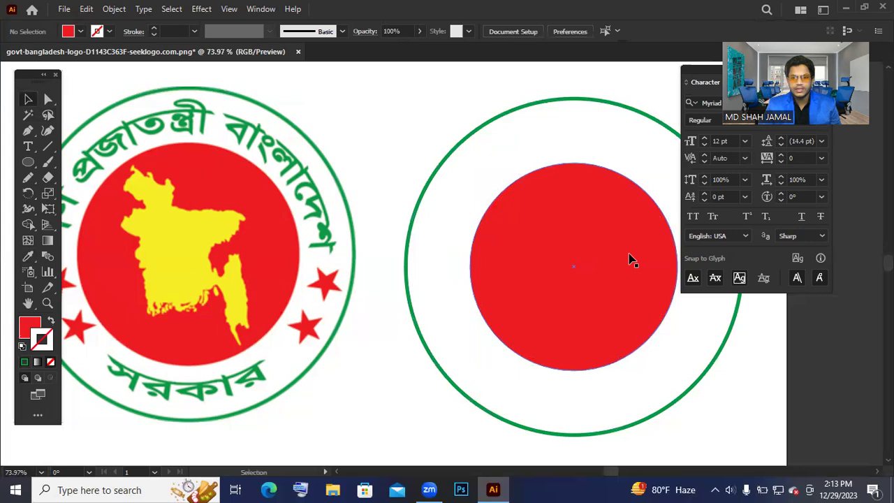
Step: Paste a copy of the outer green ring in front and scale it about its centre to sit between the ring and red disc
{"action": "left_click", "coordinate": [438, 166]}
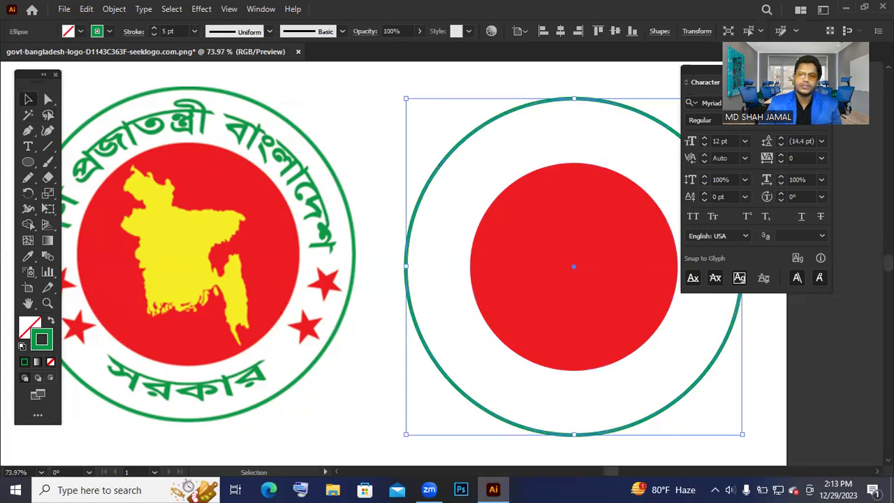
{"action": "left_click", "coordinate": [86, 11]}
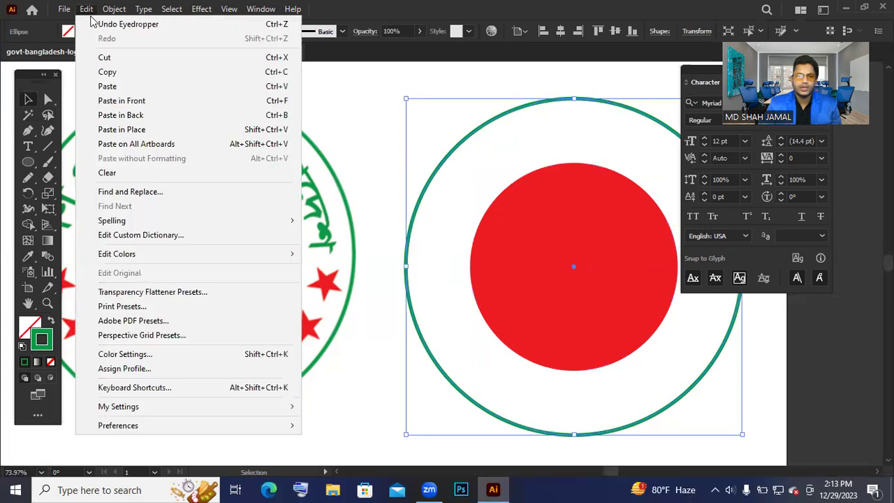
{"action": "left_click", "coordinate": [137, 105]}
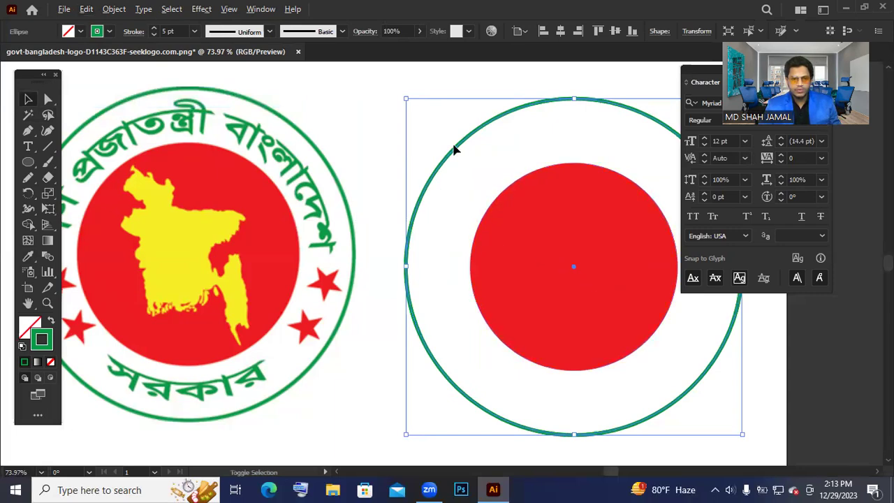
{"action": "left_click_drag", "start_coordinate": [407, 100], "coordinate": [442, 138]}
{"action": "scroll", "coordinate": [617, 291], "scroll_direction": "down", "scroll_amount": 3}
{"action": "left_click_drag", "start_coordinate": [594, 275], "coordinate": [398, 253]}
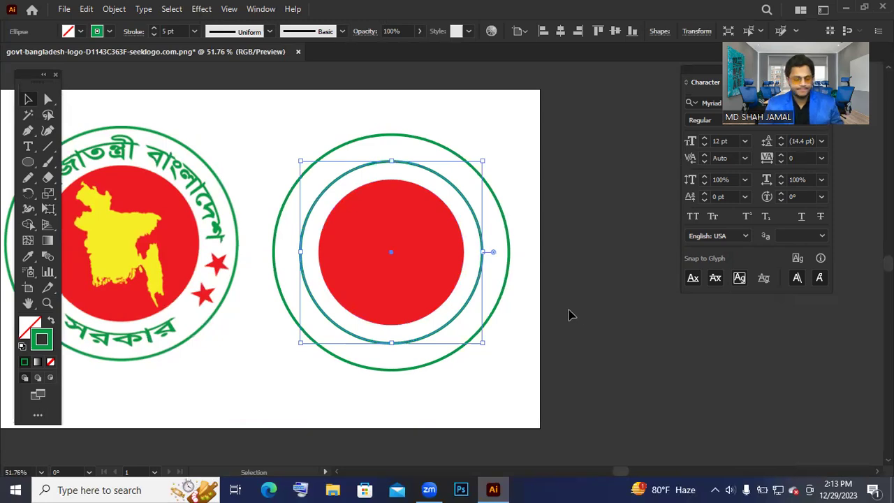
Step: Show the rulers and place a horizontal guide through the centre of the circles
{"action": "scroll", "coordinate": [373, 267], "scroll_direction": "up", "scroll_amount": 1}
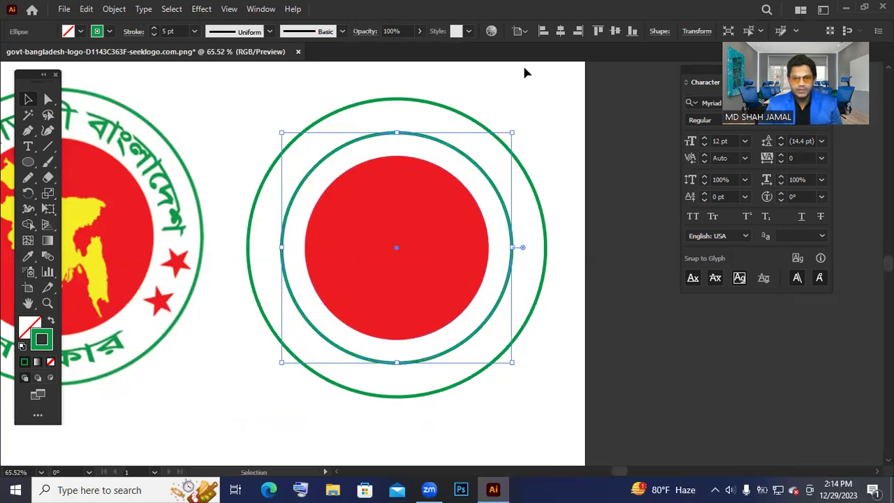
{"action": "key", "text": "a"}
{"action": "key", "text": "v"}
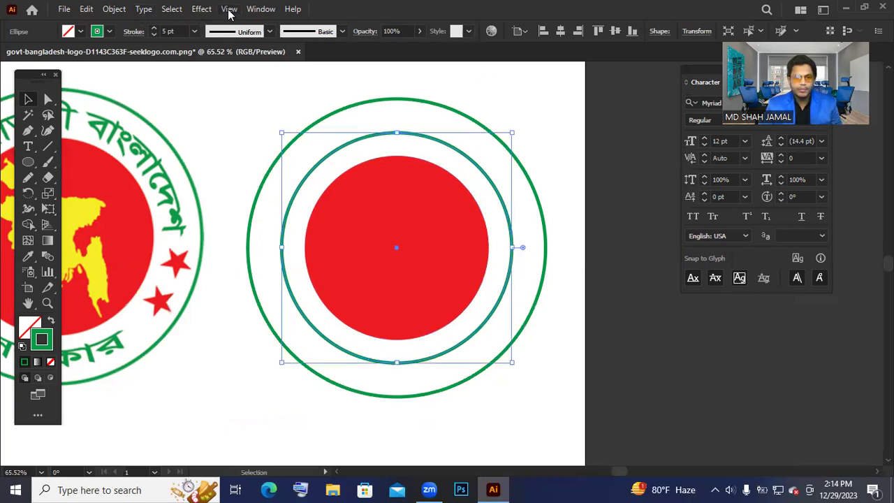
{"action": "left_click", "coordinate": [229, 9]}
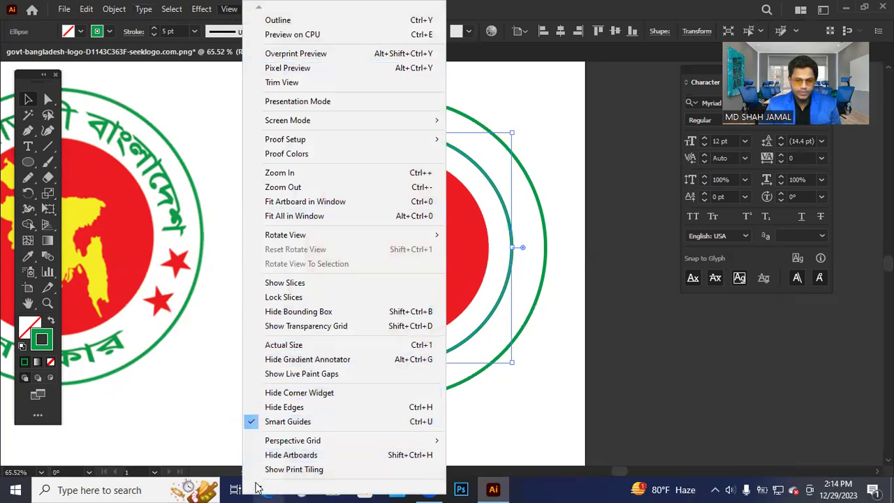
{"action": "mouse_move", "coordinate": [257, 483]}
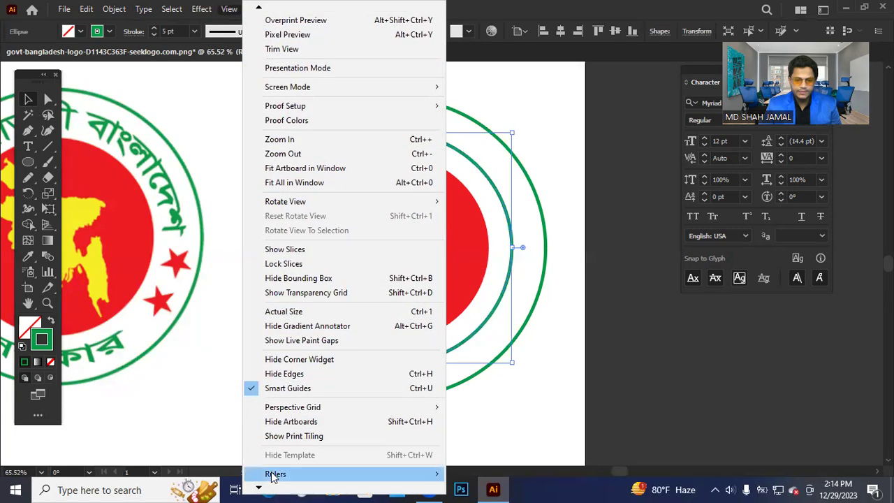
{"action": "mouse_move", "coordinate": [379, 477]}
{"action": "left_click", "coordinate": [481, 443]}
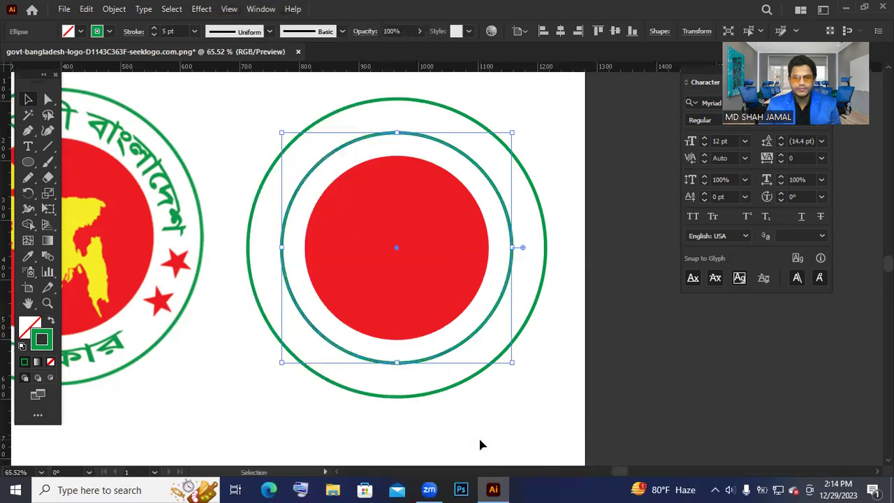
{"action": "left_click_drag", "start_coordinate": [529, 68], "coordinate": [544, 254]}
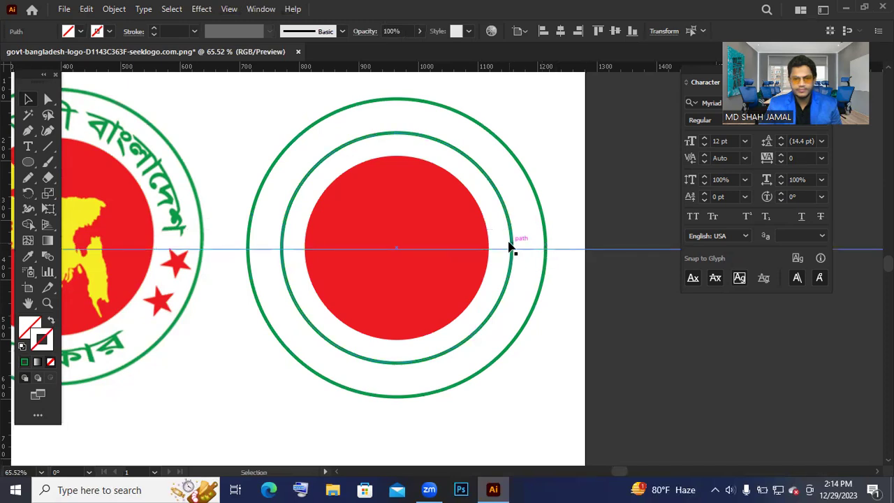
Step: Cut the middle green ring with the Scissors tool at its left and right anchor points along the guide
{"action": "left_click", "coordinate": [513, 248]}
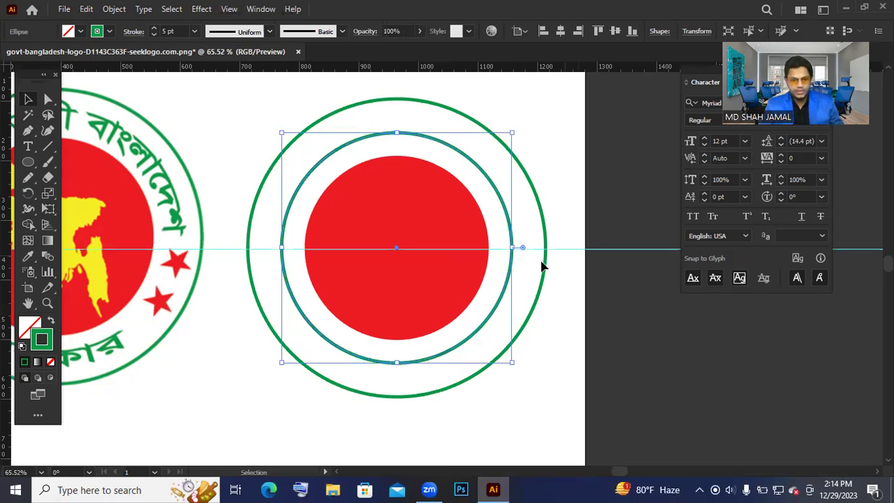
{"action": "key", "text": "ctrl+space"}
{"action": "left_click_drag", "start_coordinate": [326, 249], "coordinate": [444, 286]}
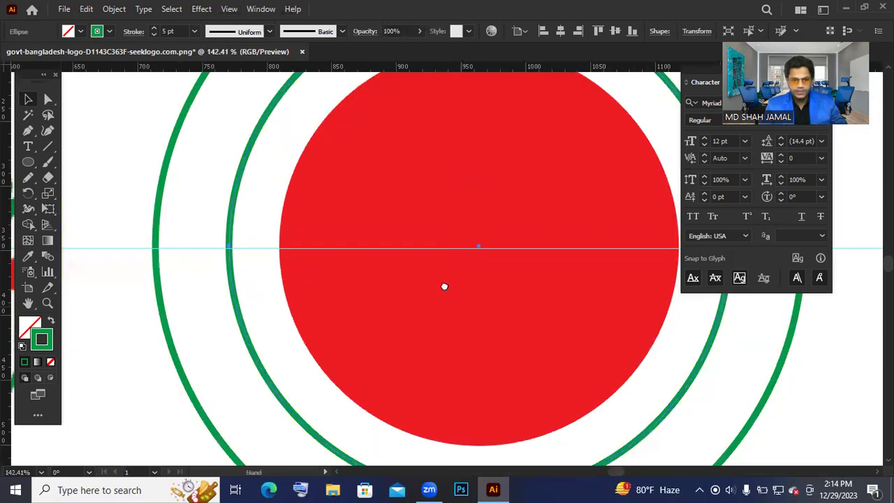
{"action": "left_click_drag", "start_coordinate": [444, 225], "coordinate": [438, 333]}
{"action": "left_click_drag", "start_coordinate": [481, 275], "coordinate": [439, 245]}
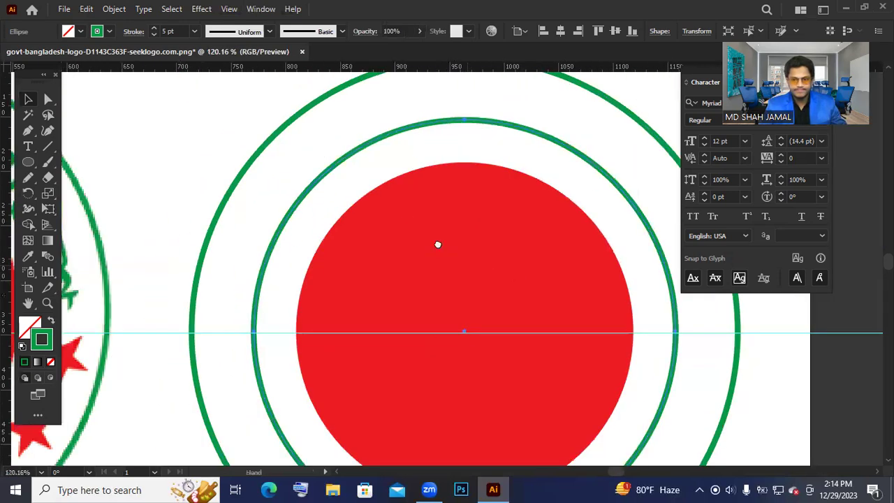
{"action": "left_click_drag", "start_coordinate": [408, 212], "coordinate": [349, 161]}
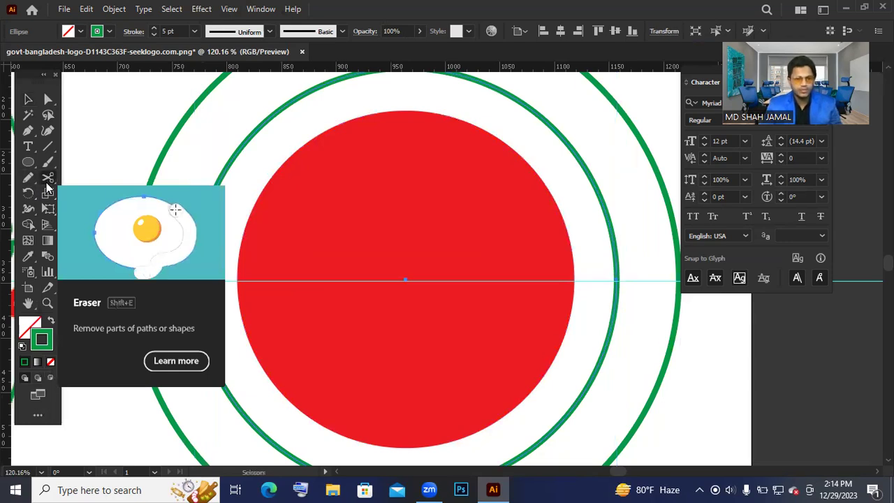
{"action": "left_click", "coordinate": [47, 179], "text": "alt"}
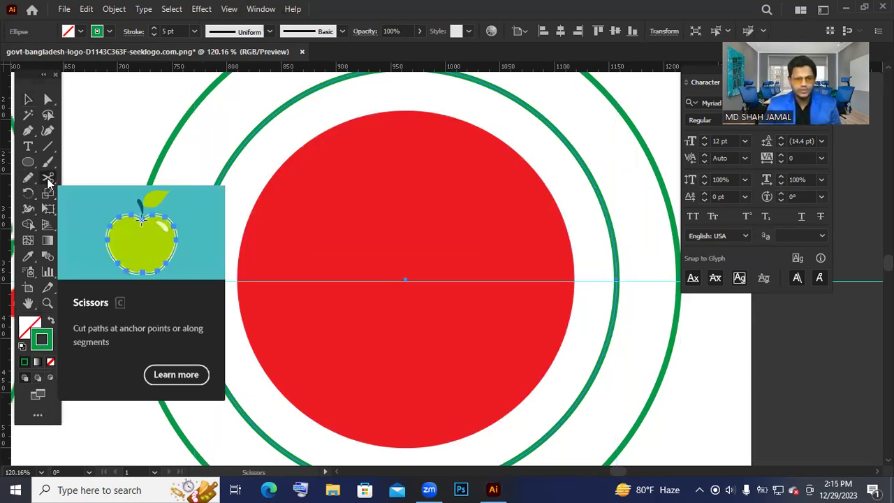
{"action": "left_click_drag", "start_coordinate": [48, 180], "coordinate": [118, 199]}
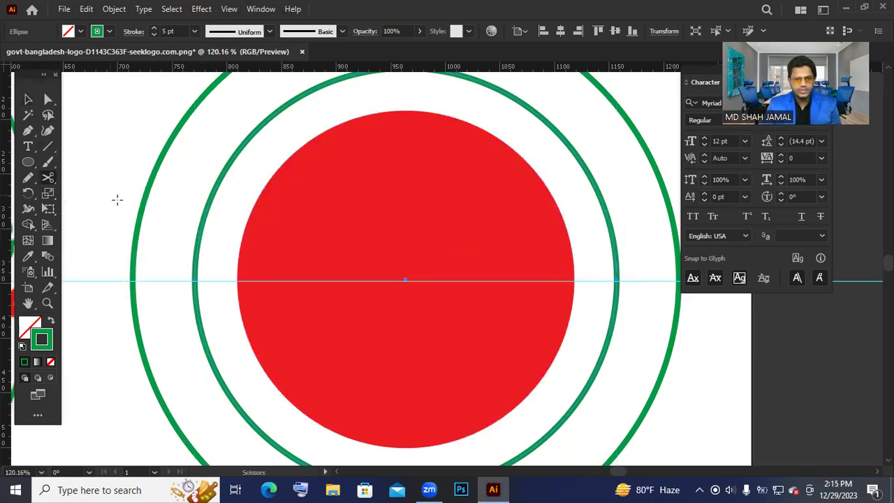
{"action": "left_click", "coordinate": [194, 279]}
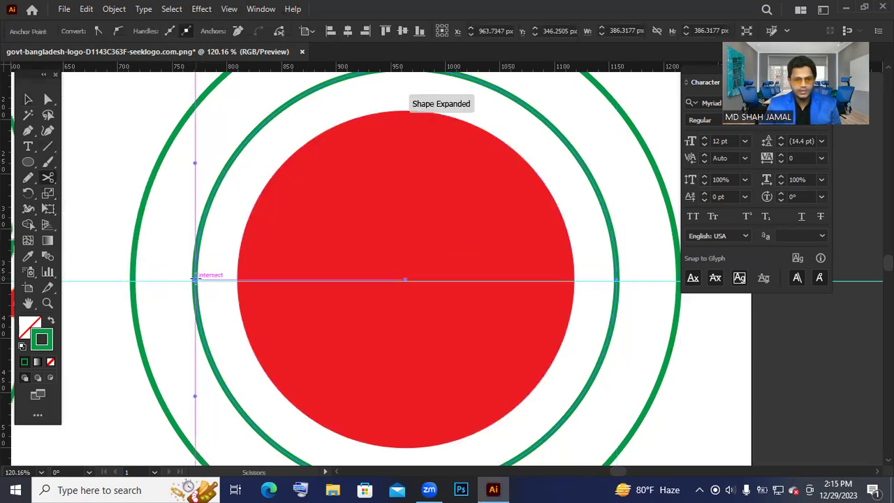
{"action": "left_click", "coordinate": [616, 280]}
{"action": "left_click", "coordinate": [616, 279]}
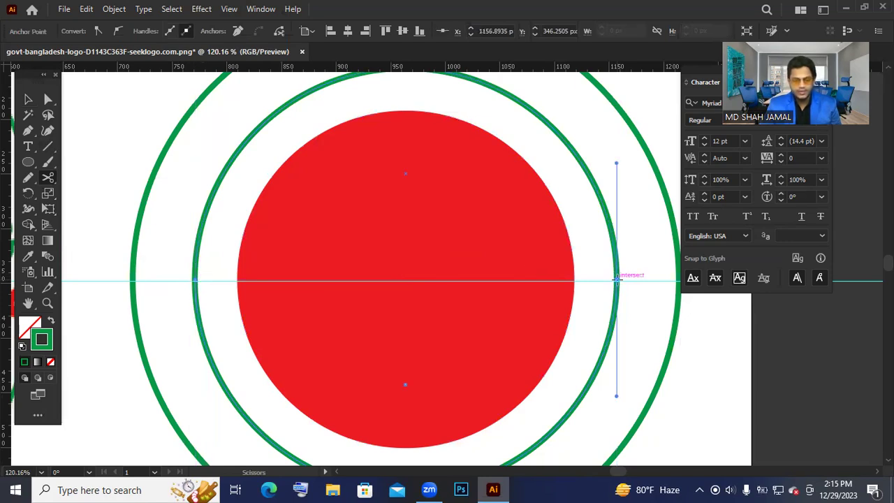
Step: Delete the lower half of the cut middle ring, keeping the upper arc above the guide
{"action": "left_click", "coordinate": [28, 101]}
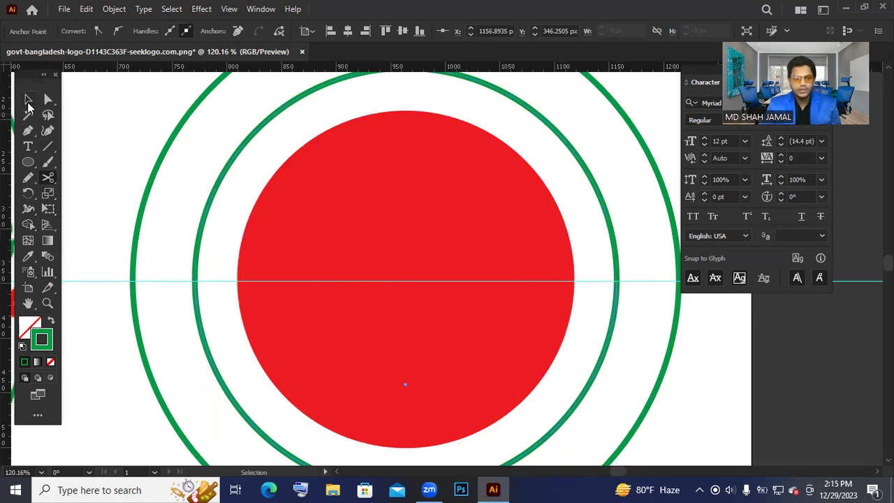
{"action": "left_click", "coordinate": [548, 321]}
{"action": "scroll", "coordinate": [548, 321], "scroll_direction": "down", "scroll_amount": 3}
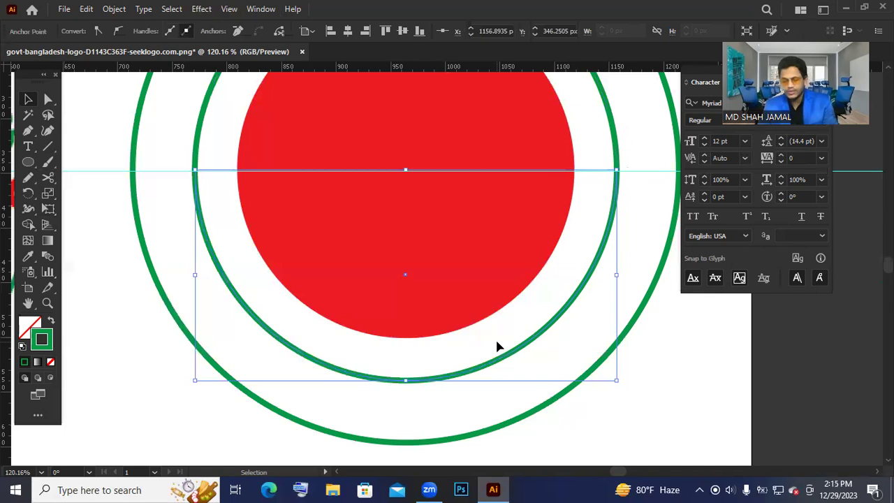
{"action": "key", "text": "Delete"}
{"action": "key", "text": "Delete"}
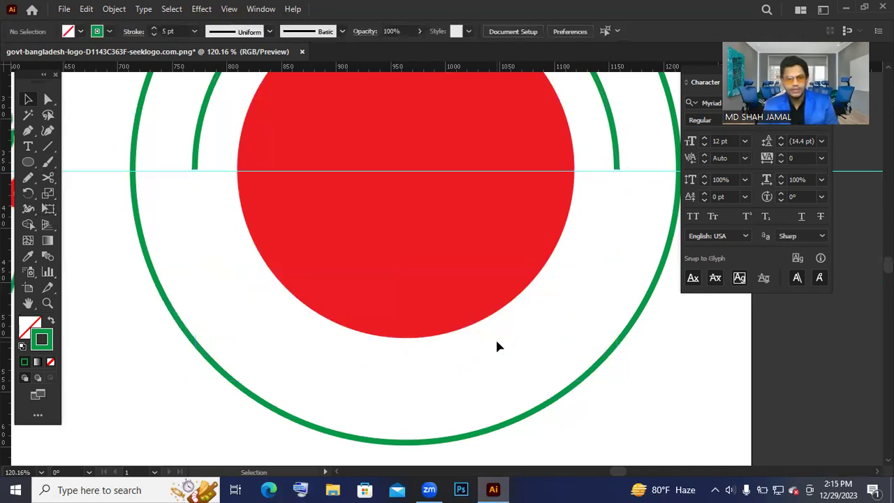
{"action": "scroll", "coordinate": [497, 347], "scroll_direction": "up", "scroll_amount": 3}
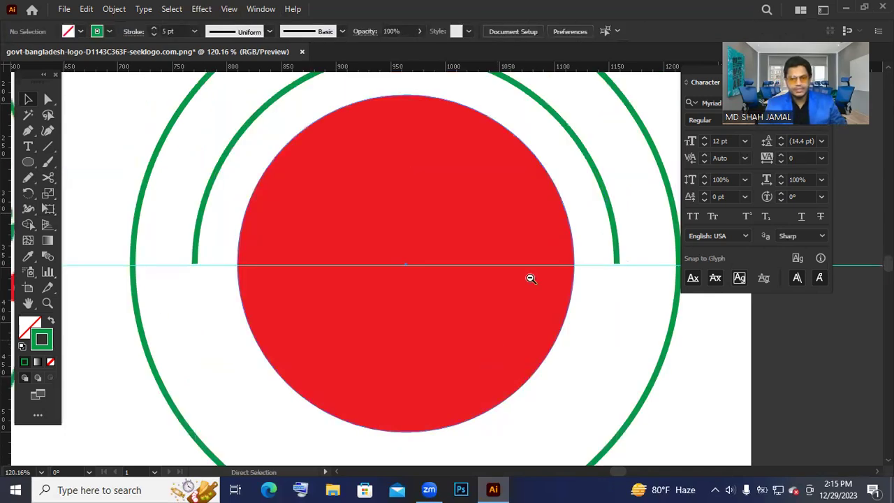
Step: Hide the guide and bring the reference logo and the new circles into view together
{"action": "key", "text": "ctrl+minus"}
{"action": "key", "text": "ctrl+minus"}
{"action": "left_click_drag", "start_coordinate": [726, 332], "coordinate": [598, 308]}
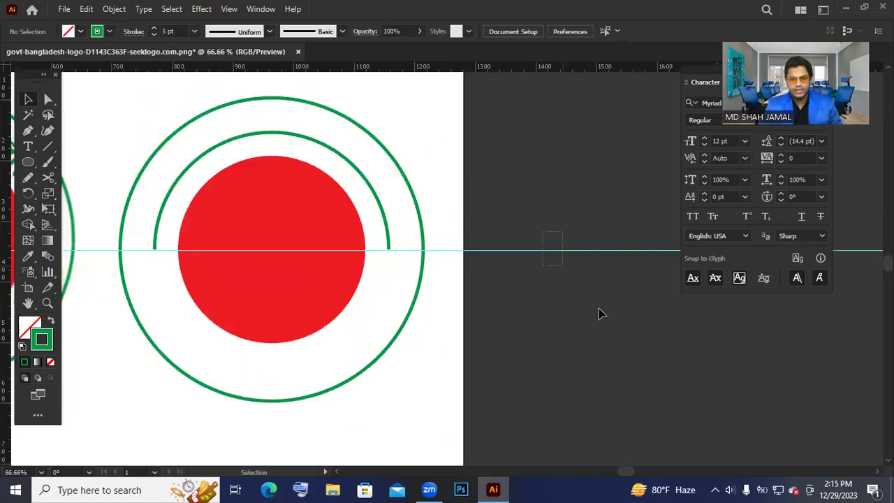
{"action": "key", "text": "ctrl+semicolon"}
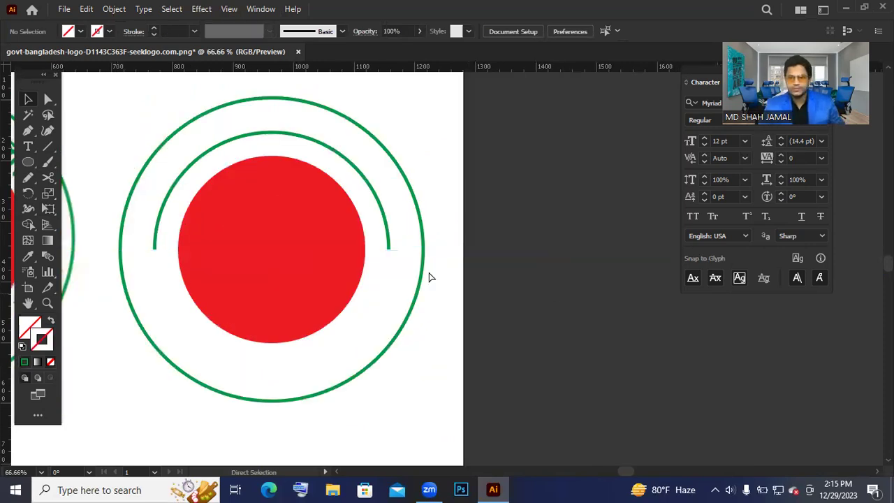
{"action": "scroll", "coordinate": [354, 255], "scroll_direction": "down", "scroll_amount": 1}
{"action": "left_click_drag", "start_coordinate": [318, 259], "coordinate": [540, 284]}
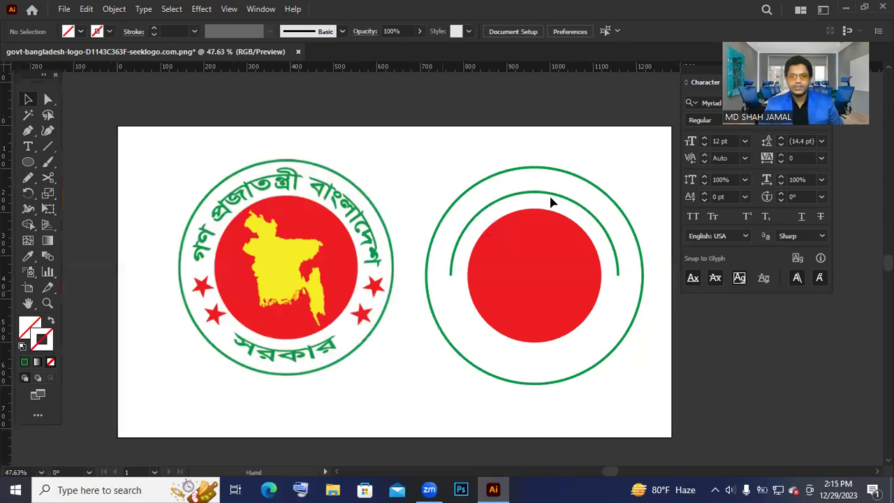
Step: Set the stroke weight of the green upper arc to 1 pt
{"action": "left_click", "coordinate": [478, 280]}
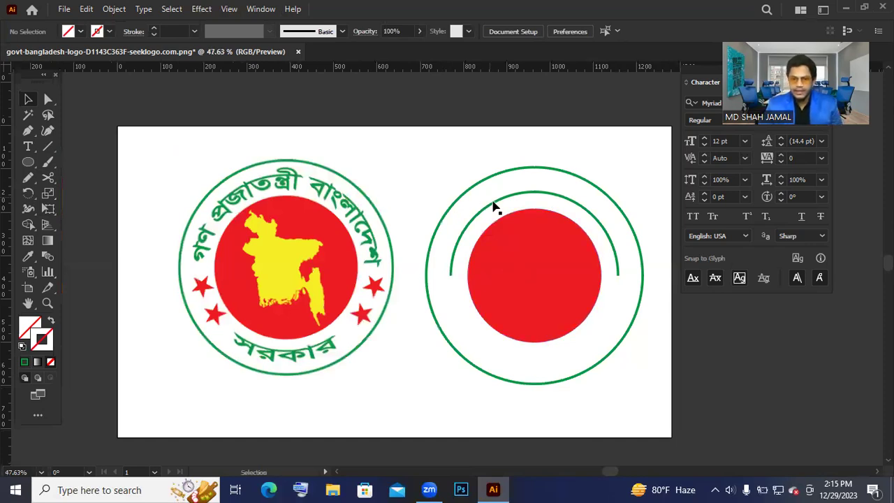
{"action": "left_click", "coordinate": [525, 190]}
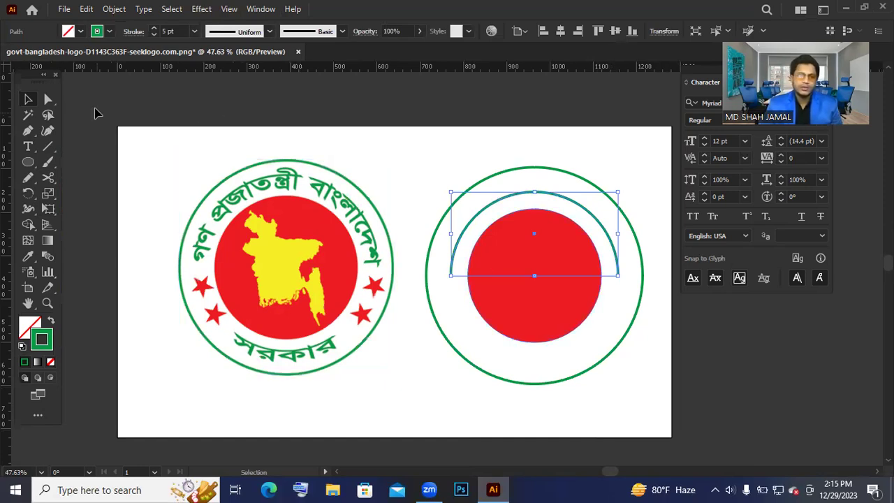
{"action": "left_click", "coordinate": [153, 34]}
{"action": "left_click", "coordinate": [154, 34]}
{"action": "left_click", "coordinate": [153, 34]}
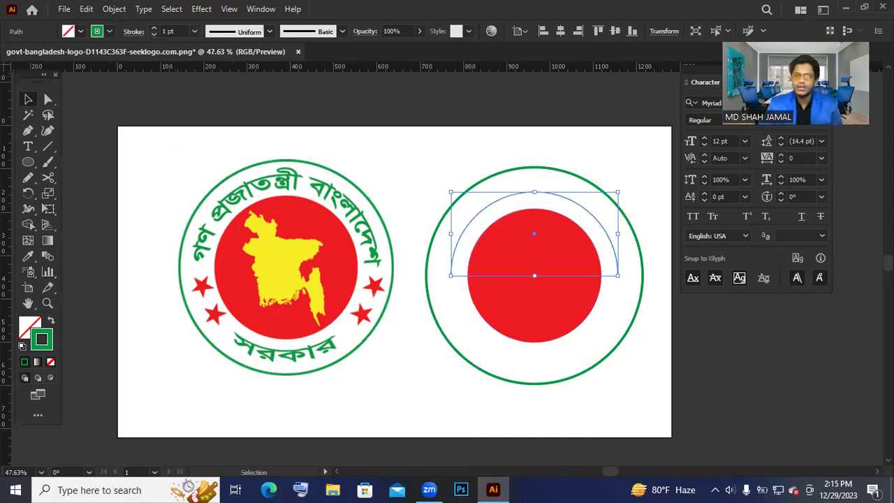
Step: Start path text at the lower left end of the arc with the Type on a Path tool and delete its placeholder text
{"action": "left_click", "coordinate": [29, 151]}
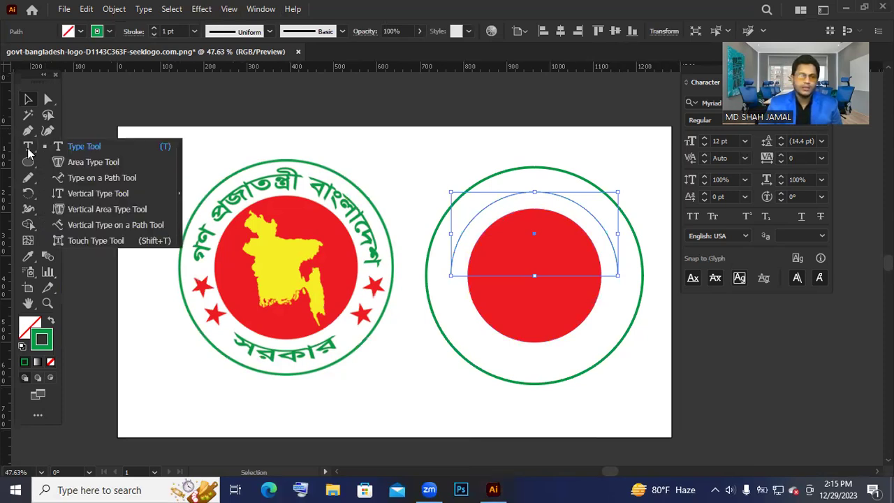
{"action": "left_click", "coordinate": [81, 178]}
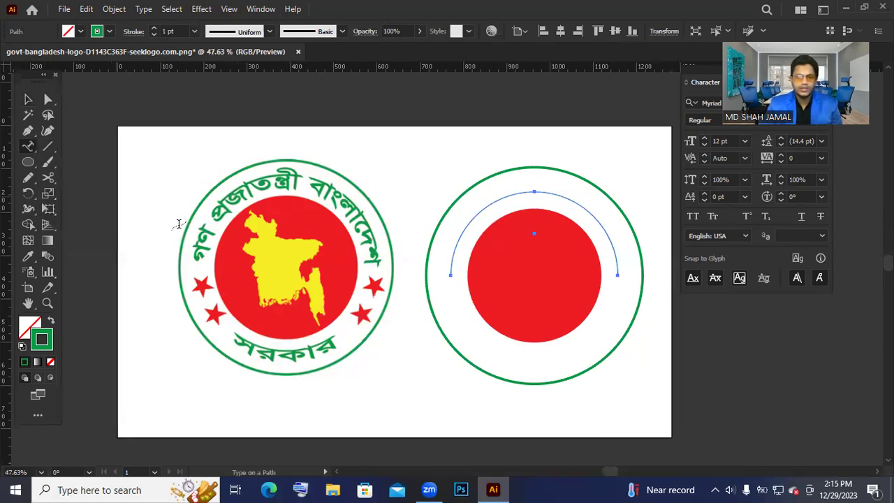
{"action": "left_click", "coordinate": [450, 270]}
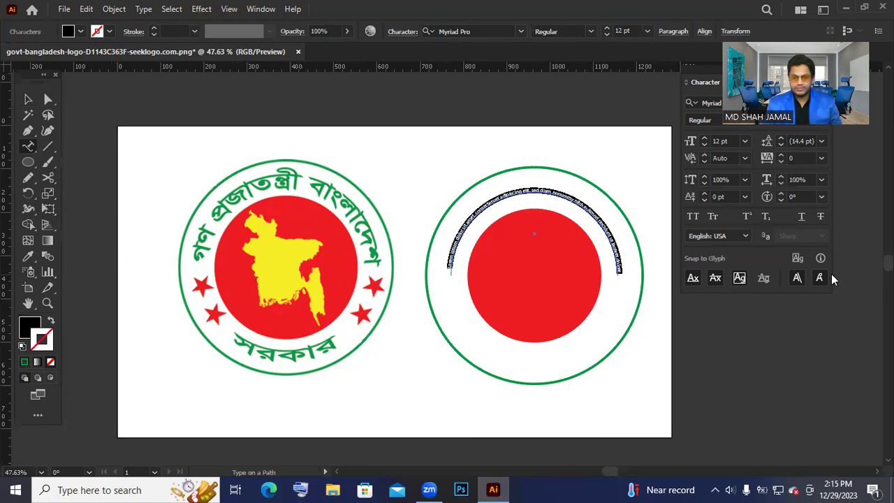
{"action": "key", "text": "BackSpace"}
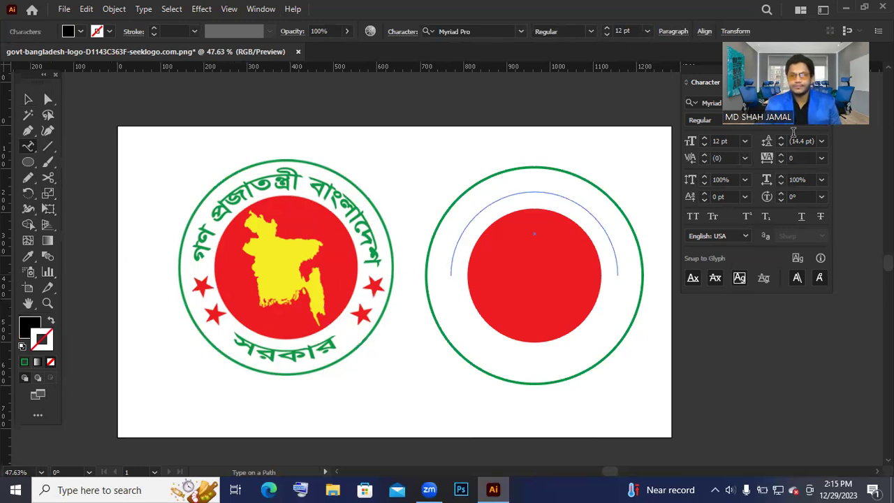
Step: Move the character settings clear of the artwork and set the path text's font to SutonnyMJ
{"action": "left_click_drag", "start_coordinate": [707, 72], "coordinate": [617, 61]}
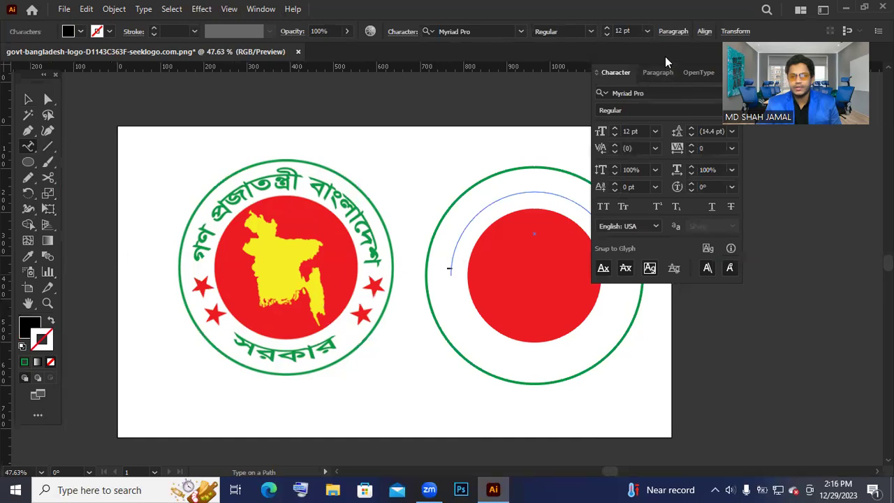
{"action": "left_click_drag", "start_coordinate": [665, 57], "coordinate": [783, 208]}
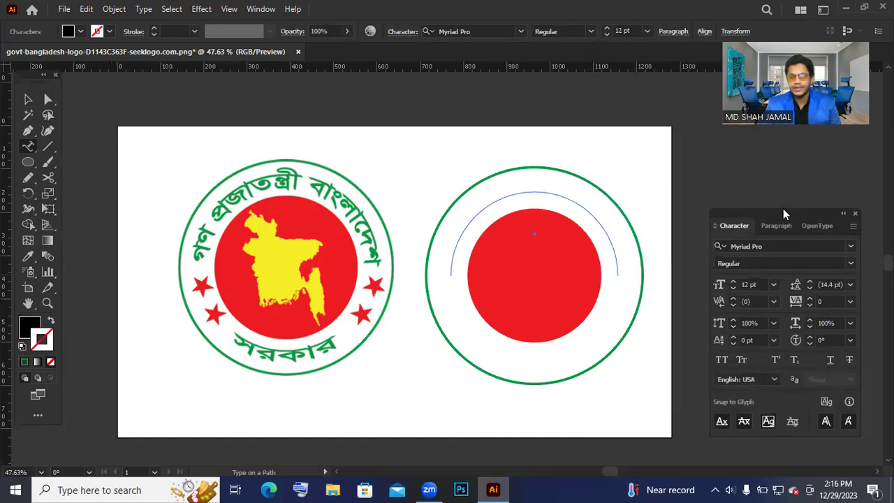
{"action": "left_click", "coordinate": [781, 247]}
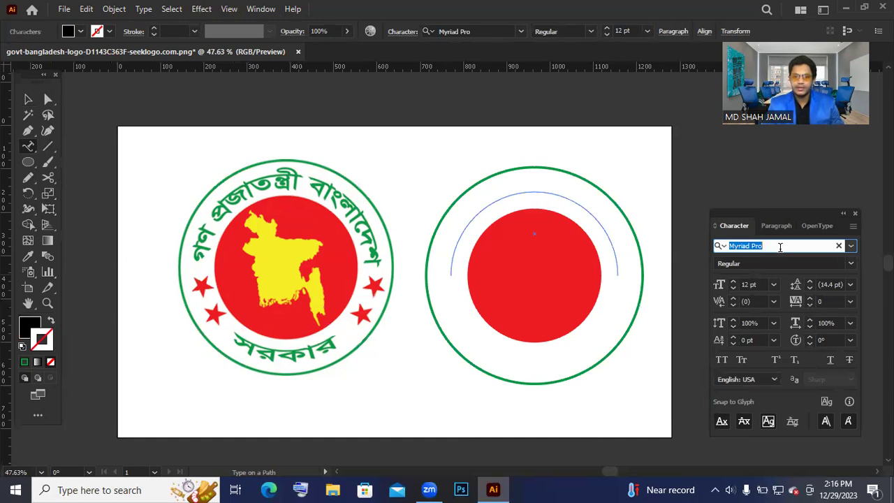
{"action": "type", "text": "suton"}
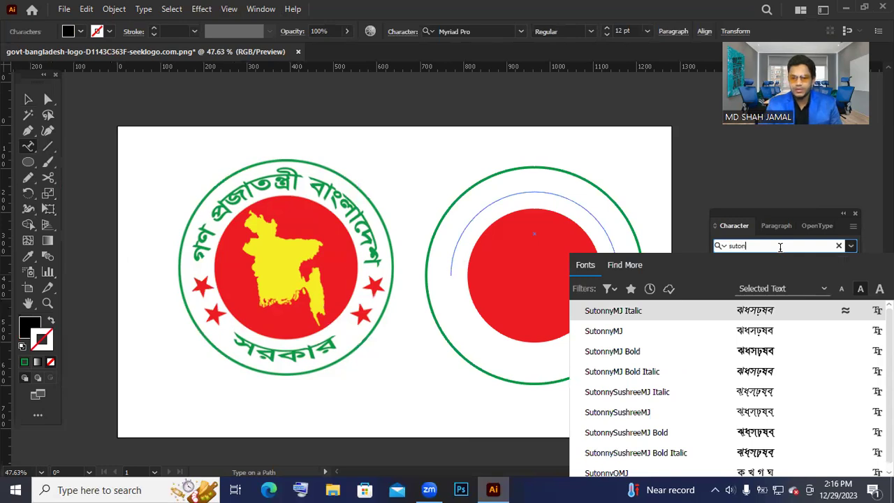
{"action": "left_click", "coordinate": [700, 329]}
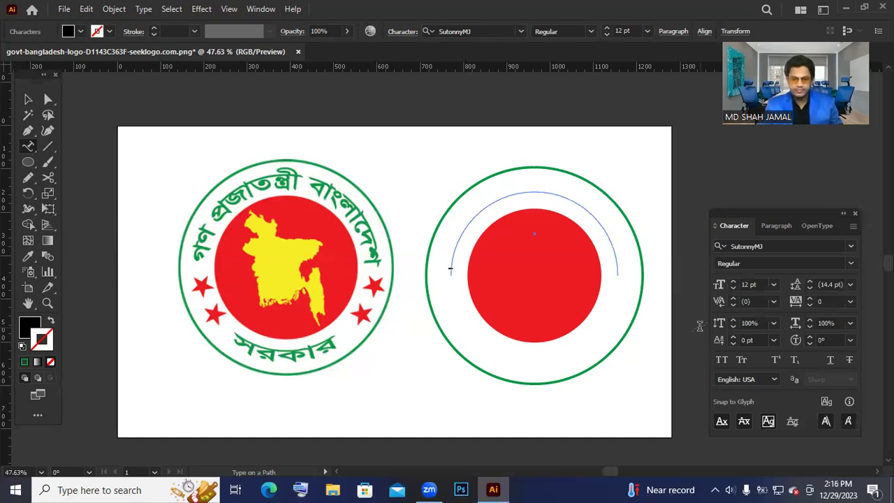
Step: Set the path text's font size to 56 pt
{"action": "left_click", "coordinate": [719, 285]}
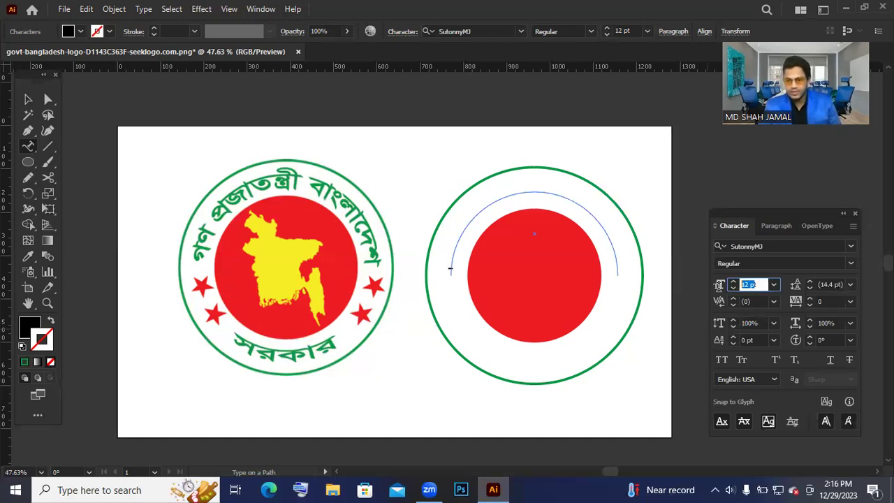
{"action": "type", "text": "12"}
{"action": "key", "text": "Return"}
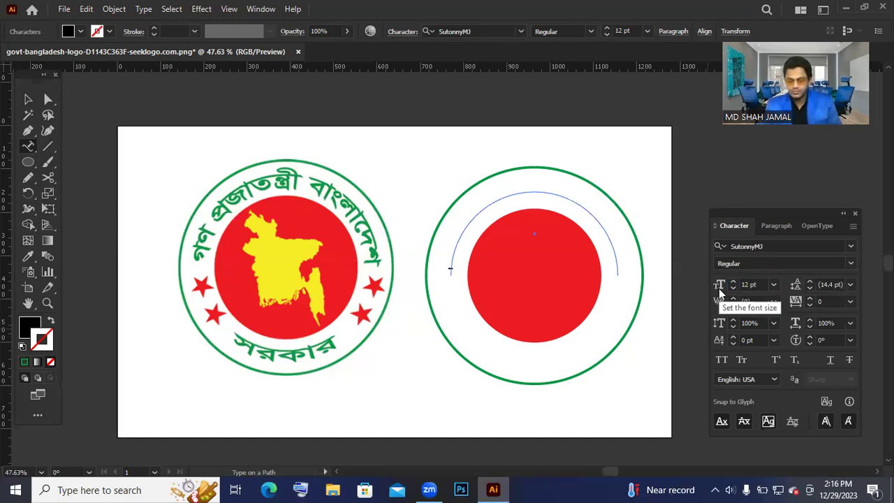
{"action": "left_click", "coordinate": [764, 284]}
{"action": "key", "text": "Up"}
{"action": "key", "text": "Up"}
{"action": "key", "text": "Up"}
{"action": "key", "text": "Up"}
{"action": "key", "text": "Up"}
{"action": "key", "text": "Up"}
{"action": "key", "text": "Up"}
{"action": "key", "text": "Up"}
{"action": "key", "text": "Up"}
{"action": "key", "text": "Up"}
{"action": "key", "text": "Up"}
{"action": "key", "text": "Up"}
{"action": "key", "text": "Up"}
{"action": "key", "text": "Up"}
{"action": "key", "text": "Up"}
{"action": "key", "text": "Up"}
{"action": "key", "text": "Up"}
{"action": "key", "text": "Up"}
{"action": "key", "text": "Up"}
{"action": "key", "text": "Up"}
{"action": "key", "text": "Up"}
{"action": "key", "text": "Up"}
{"action": "key", "text": "Up"}
{"action": "key", "text": "Up"}
{"action": "key", "text": "Up"}
{"action": "key", "text": "Up"}
{"action": "key", "text": "Up"}
{"action": "key", "text": "Up"}
{"action": "key", "text": "Up"}
{"action": "key", "text": "Up"}
{"action": "key", "text": "Up"}
{"action": "key", "text": "Up"}
{"action": "key", "text": "Up"}
{"action": "key", "text": "Up"}
{"action": "key", "text": "Up"}
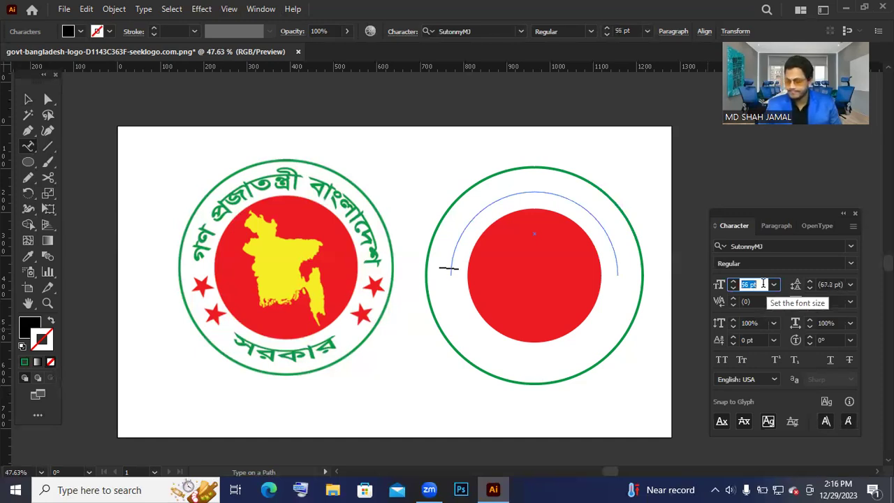
{"action": "key", "text": "Return"}
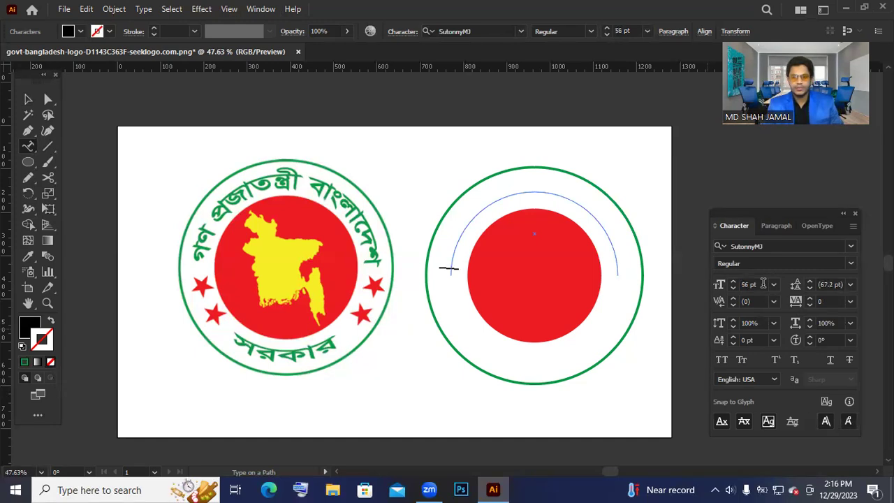
{"action": "type", "text": "hf"}
{"action": "key", "text": "BackSpace"}
{"action": "key", "text": "BackSpace"}
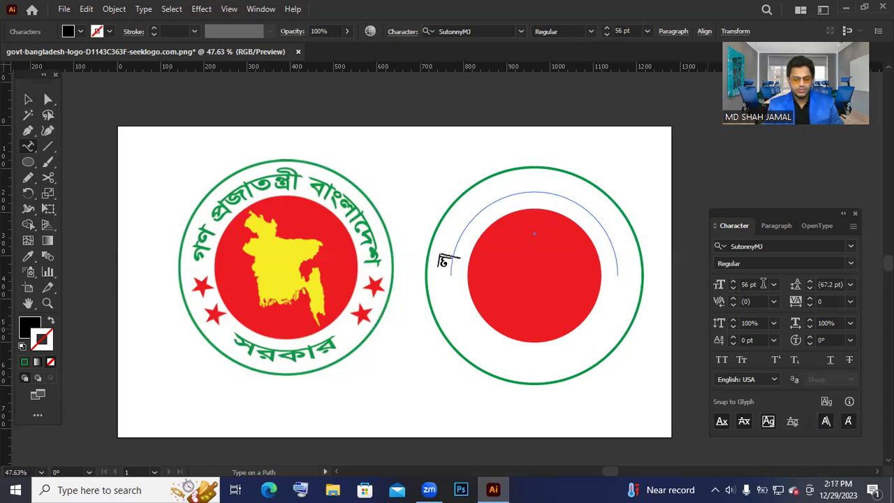
{"action": "left_click", "coordinate": [448, 266]}
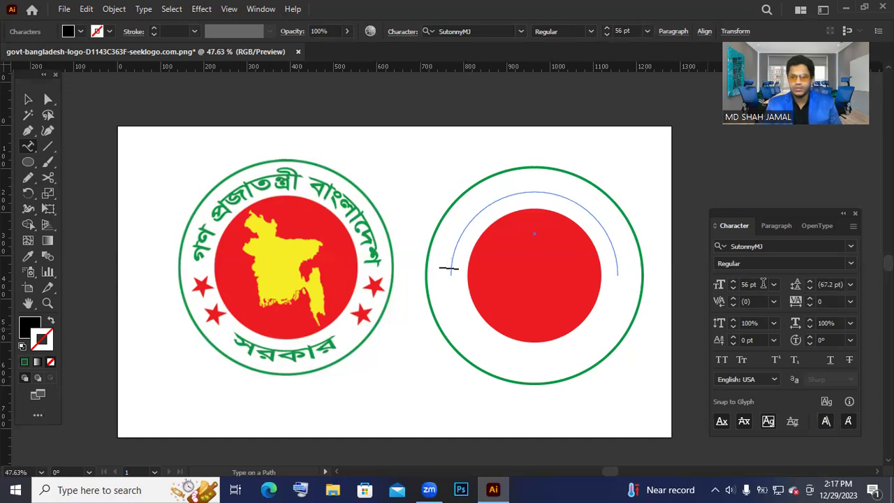
Step: Close the running Bijoy keyboard program and launch BijoyBayanno again for Bengali typing
{"action": "left_click", "coordinate": [715, 489]}
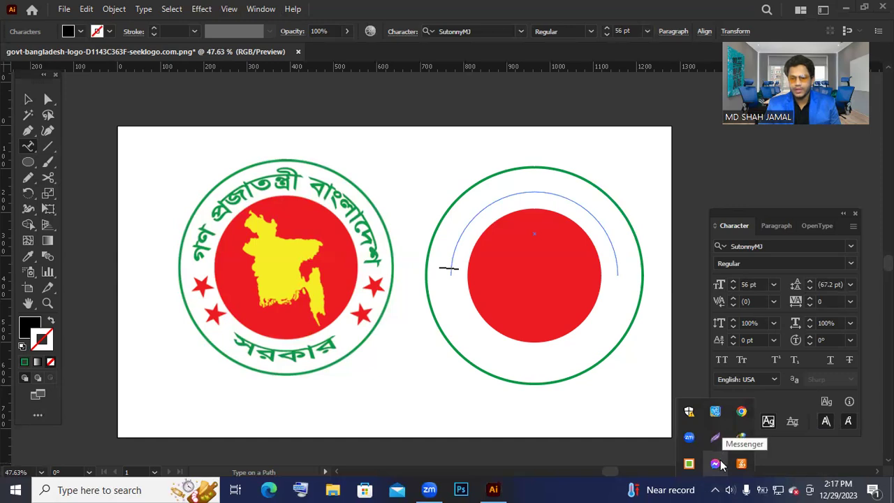
{"action": "left_click", "coordinate": [689, 464]}
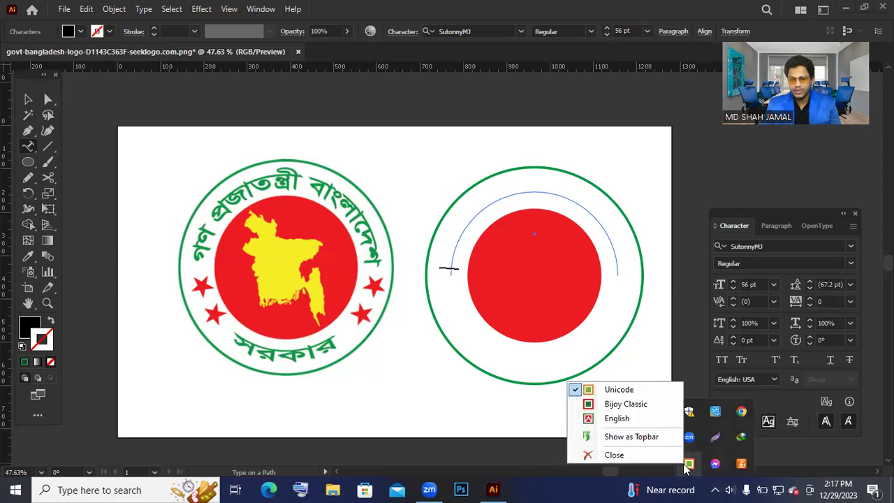
{"action": "left_click", "coordinate": [623, 454]}
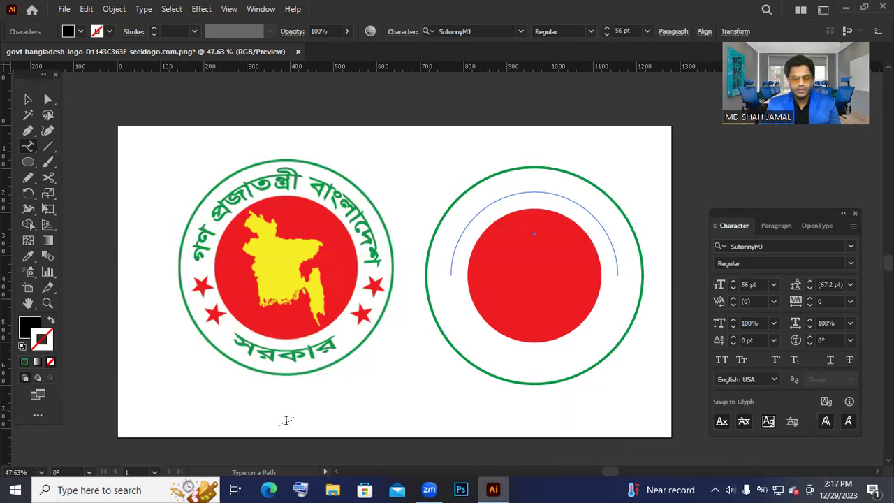
{"action": "left_click", "coordinate": [11, 489]}
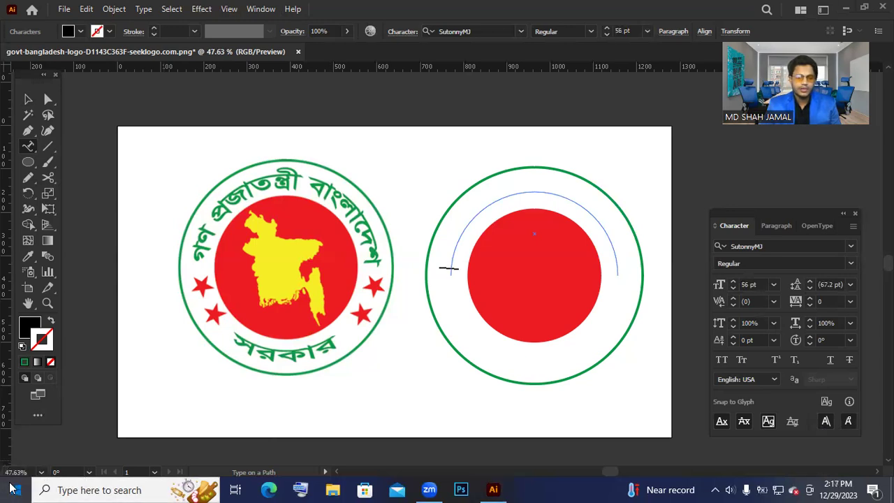
{"action": "left_click", "coordinate": [14, 489]}
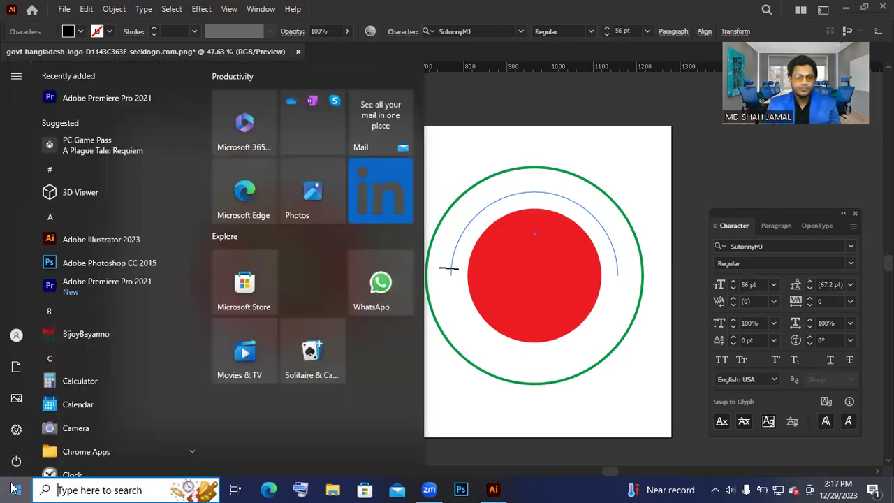
{"action": "left_click", "coordinate": [71, 336]}
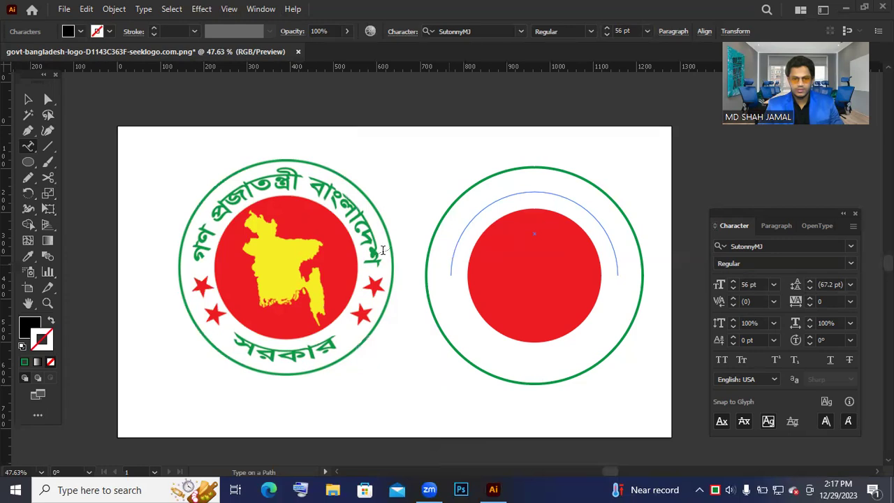
Step: Resume editing the empty path text on the arc with the Type on a Path tool
{"action": "left_click", "coordinate": [27, 100]}
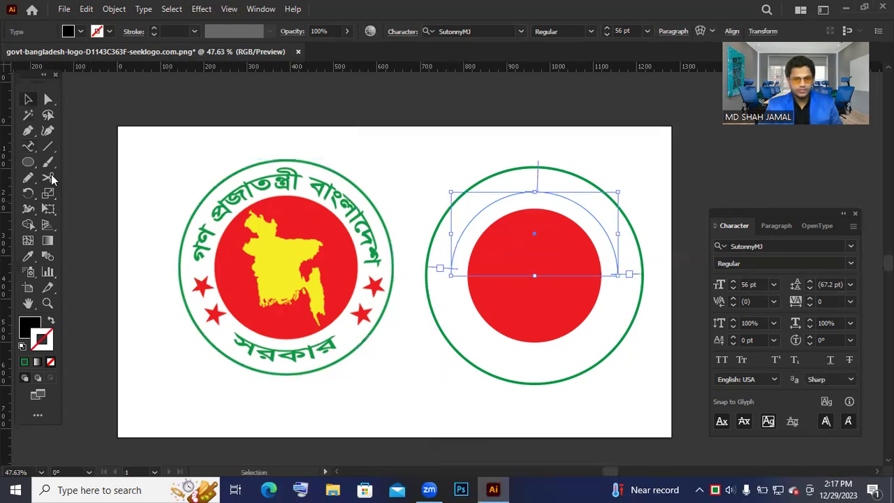
{"action": "left_click", "coordinate": [29, 147]}
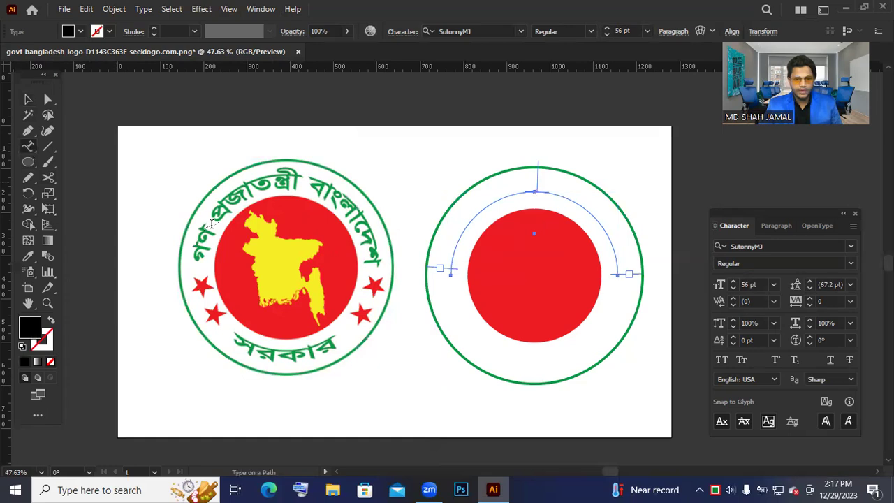
{"action": "left_click", "coordinate": [451, 253]}
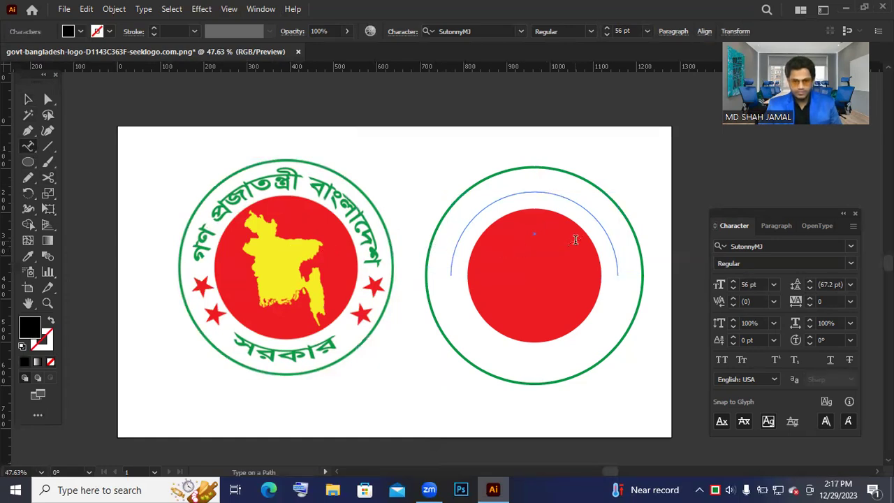
{"action": "type", "text": "বাং"}
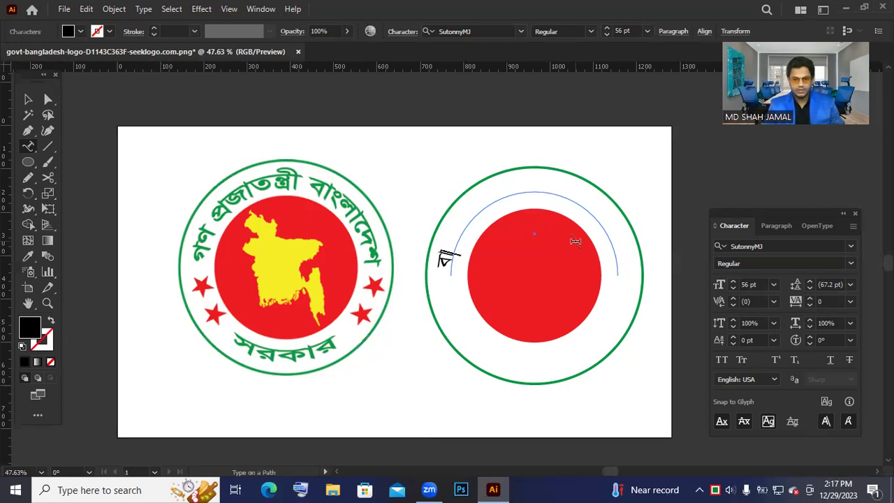
{"action": "type", "text": "লাদেশ"}
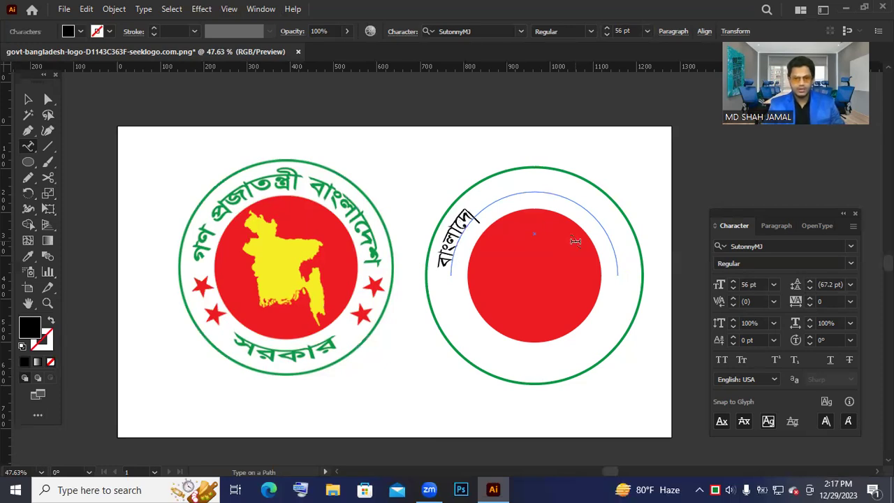
{"action": "key", "text": "BackSpace"}
{"action": "key", "text": "BackSpace"}
{"action": "key", "text": "BackSpace"}
{"action": "key", "text": "BackSpace"}
{"action": "key", "text": "BackSpace"}
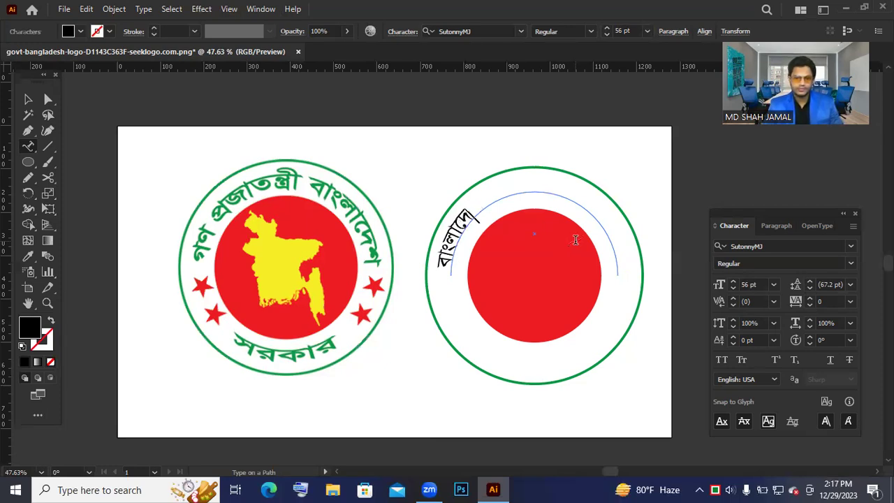
{"action": "key", "text": "BackSpace"}
{"action": "key", "text": "BackSpace"}
{"action": "key", "text": "BackSpace"}
Step: Enter the lettering "গণ প্রজাতন্ত্রী বাংলাদেশ" along the arc, with a space after গণ
{"action": "type", "text": "গণ"}
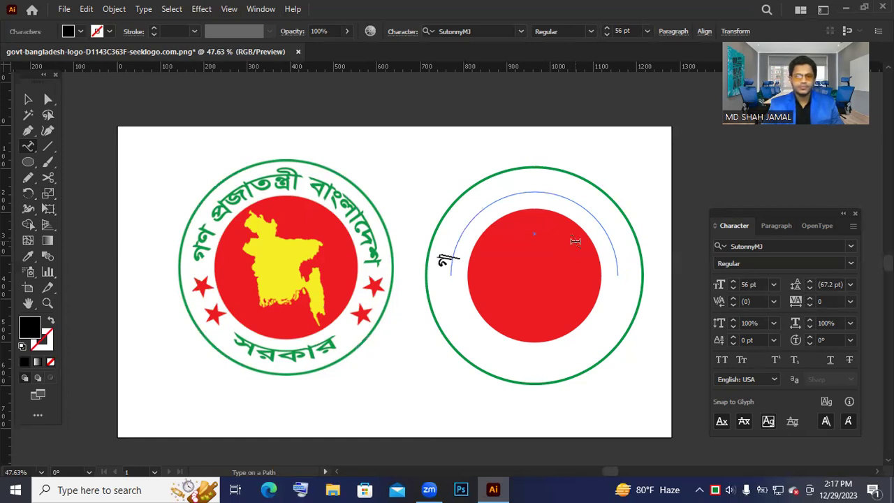
{"action": "type", "text": "প্র"}
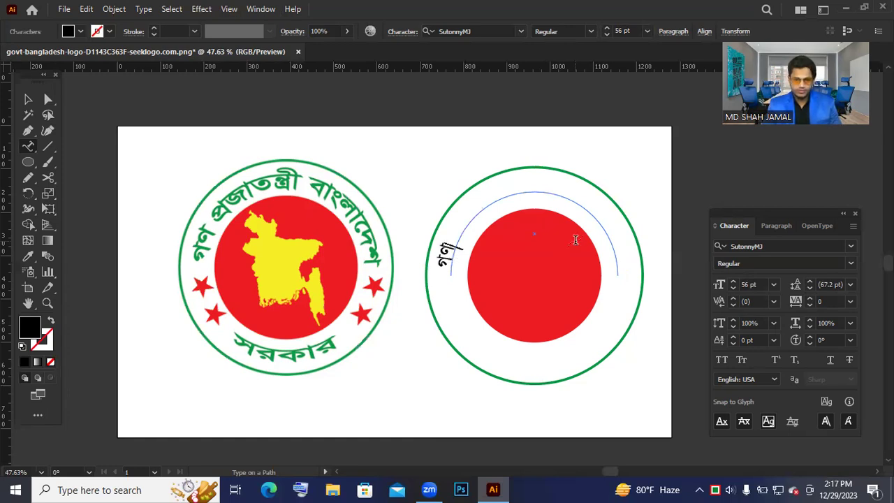
{"action": "type", "text": "জাতন"}
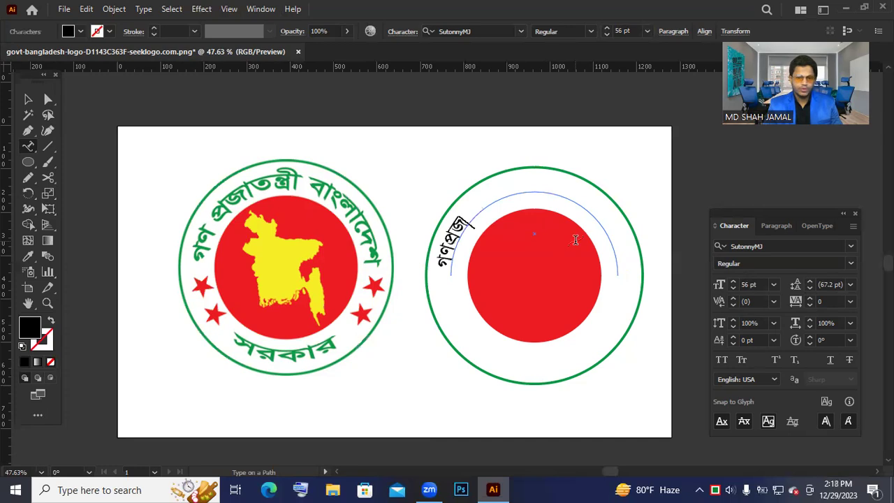
{"action": "type", "text": "্ত্র"}
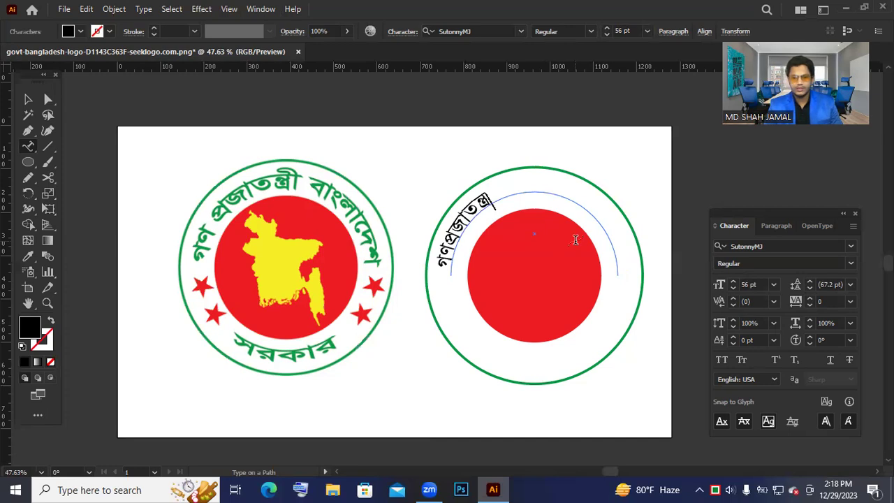
{"action": "type", "text": "ী "}
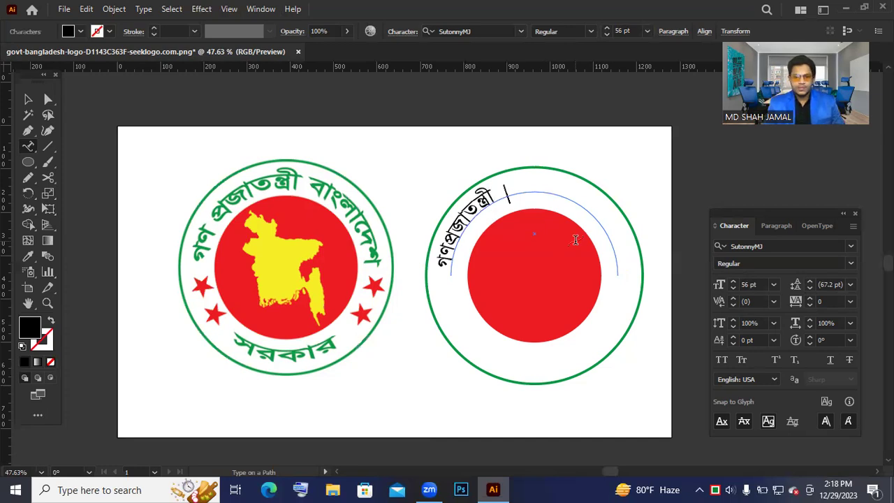
{"action": "type", "text": "বাং"}
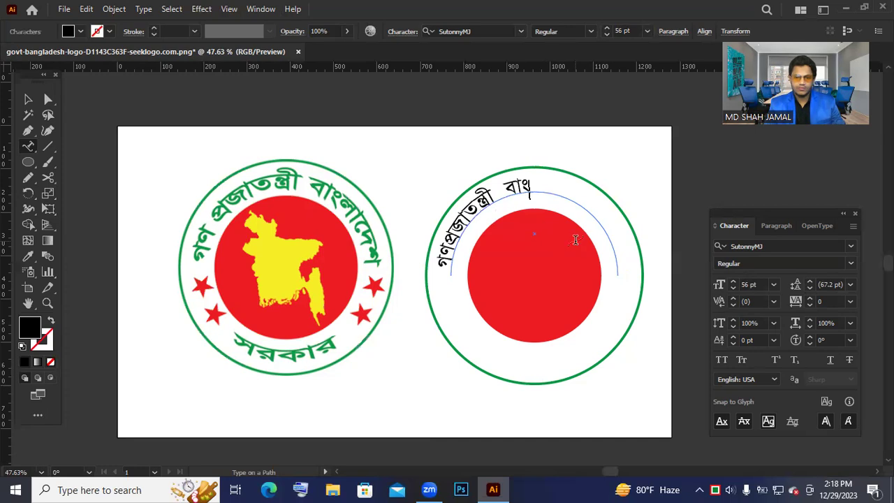
{"action": "type", "text": "লাদেশ"}
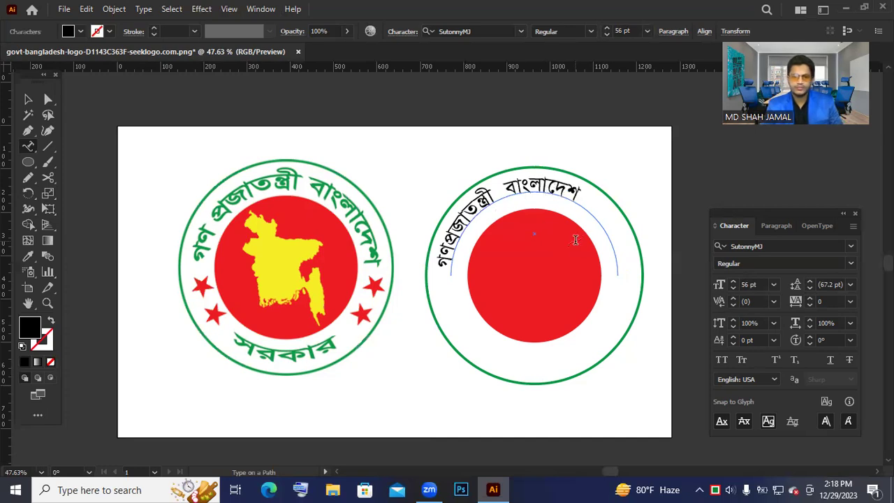
{"action": "type", "text": "/"}
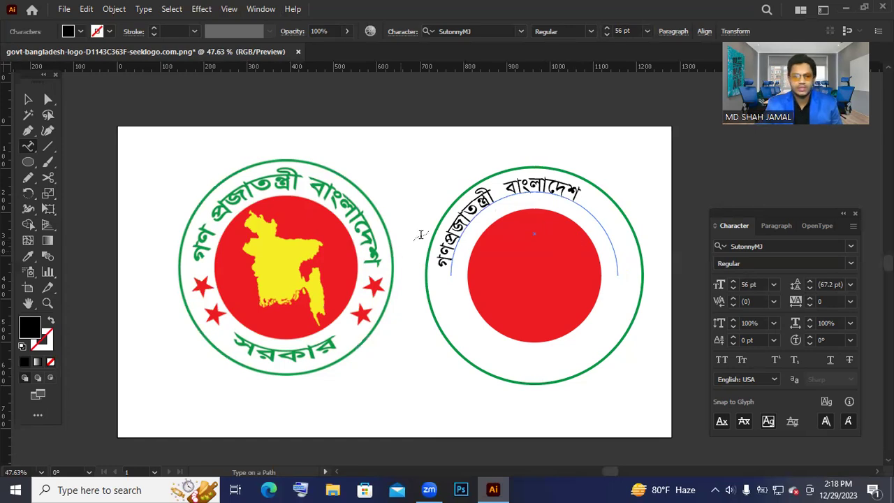
{"action": "key", "text": "BackSpace"}
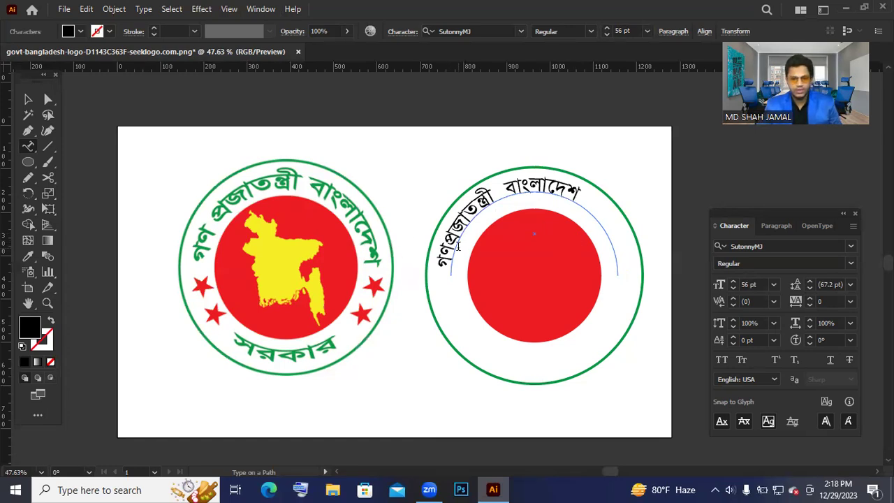
{"action": "left_click", "coordinate": [458, 244]}
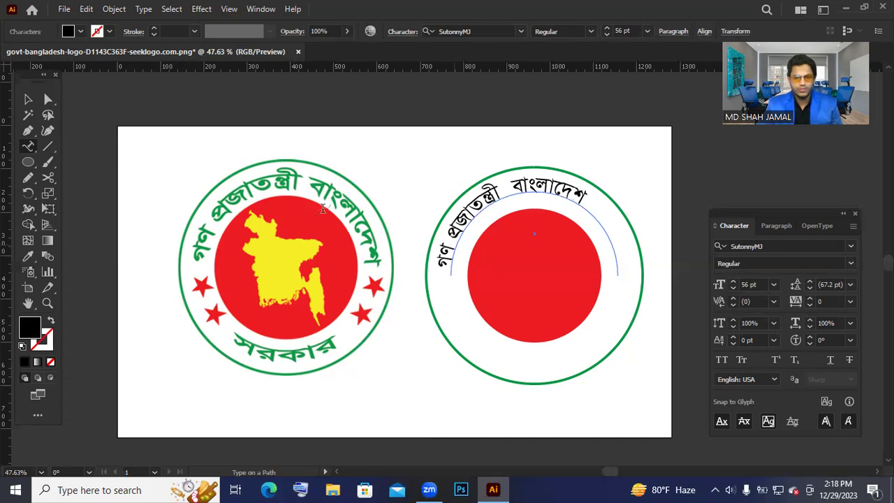
{"action": "left_click", "coordinate": [31, 100]}
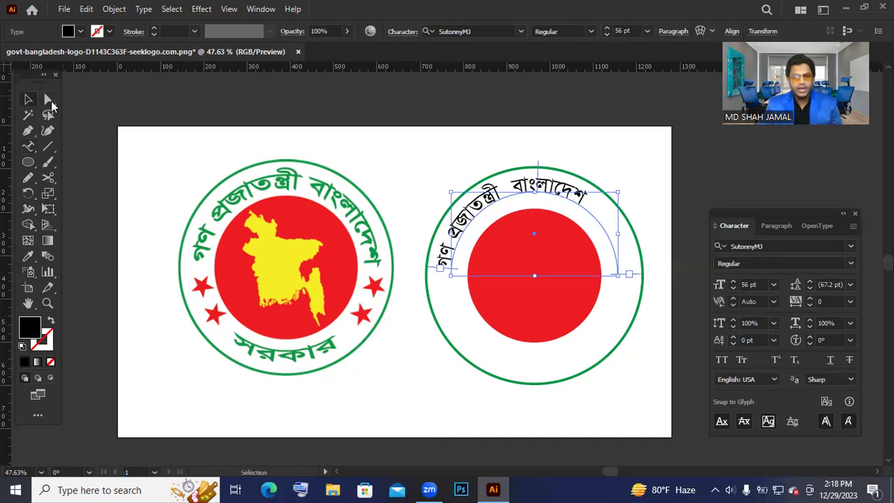
Step: Enlarge the arc text to 79 pt and scale it down together with its path to about 67.9 pt inside the green ring
{"action": "left_click", "coordinate": [734, 282]}
{"action": "left_click", "coordinate": [734, 282]}
{"action": "left_click", "coordinate": [734, 281]}
{"action": "left_click", "coordinate": [734, 281]}
{"action": "left_click", "coordinate": [734, 282]}
{"action": "left_click", "coordinate": [733, 282]}
{"action": "left_click", "coordinate": [734, 281]}
{"action": "left_click", "coordinate": [734, 281]}
{"action": "left_click", "coordinate": [734, 282]}
{"action": "left_click", "coordinate": [733, 282]}
{"action": "left_click", "coordinate": [734, 282]}
{"action": "left_click", "coordinate": [734, 281]}
{"action": "left_click", "coordinate": [733, 281]}
{"action": "left_click", "coordinate": [733, 282]}
{"action": "left_click", "coordinate": [733, 282]}
{"action": "left_click", "coordinate": [734, 281]}
{"action": "left_click", "coordinate": [733, 283]}
{"action": "left_click", "coordinate": [734, 282]}
{"action": "left_click", "coordinate": [734, 282]}
{"action": "left_click", "coordinate": [733, 283]}
{"action": "left_click", "coordinate": [734, 282]}
{"action": "left_click", "coordinate": [734, 283]}
{"action": "left_click", "coordinate": [734, 282]}
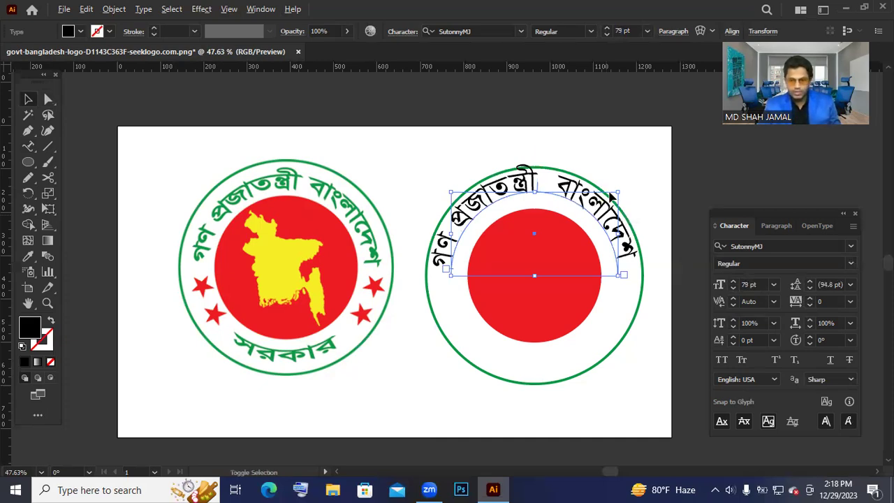
{"action": "left_click_drag", "start_coordinate": [617, 198], "coordinate": [619, 202]}
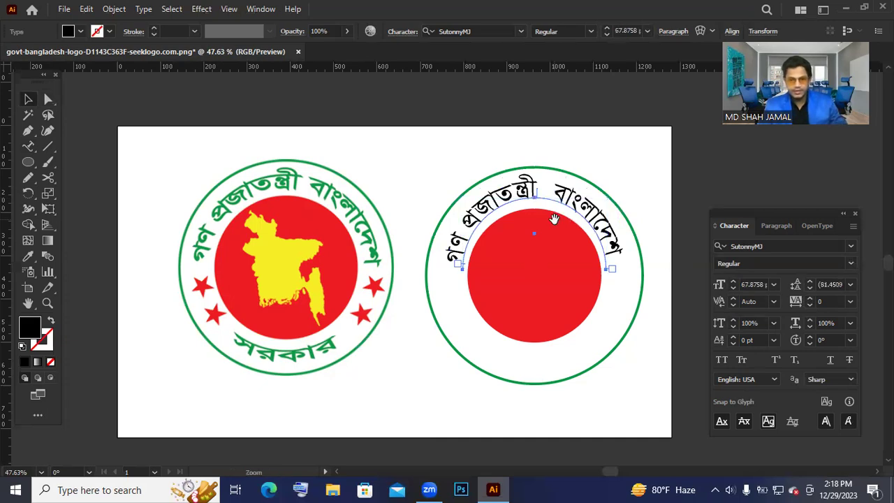
Step: Examine the arc lettering's letter shapes, joins and spacing up close and against the reference logo
{"action": "left_click", "coordinate": [555, 220]}
{"action": "left_click_drag", "start_coordinate": [244, 309], "coordinate": [379, 207]}
{"action": "double_click", "coordinate": [378, 207]}
{"action": "left_click_drag", "start_coordinate": [512, 277], "coordinate": [401, 193]}
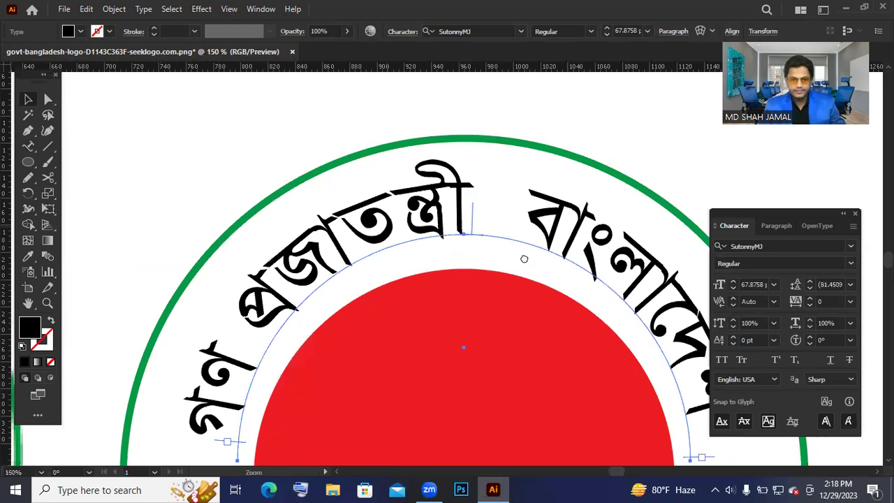
{"action": "double_click", "coordinate": [347, 233]}
{"action": "key", "text": "v"}
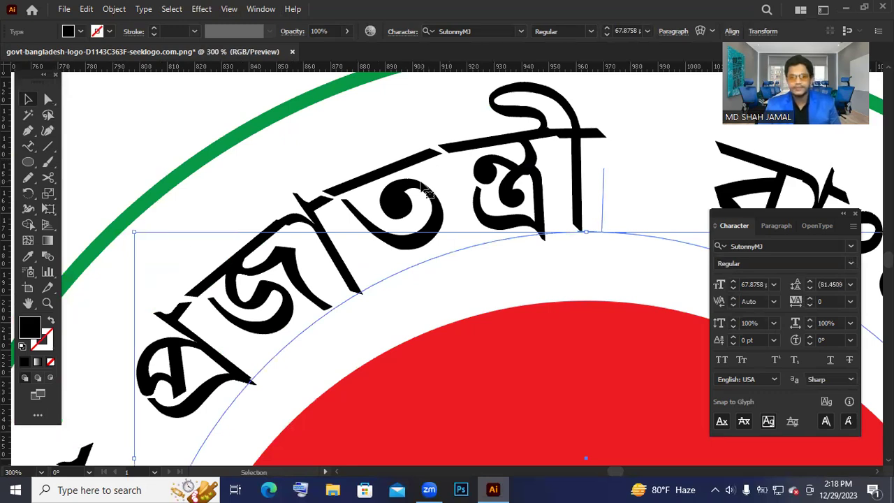
{"action": "scroll", "coordinate": [601, 175], "scroll_direction": "down", "scroll_amount": 3}
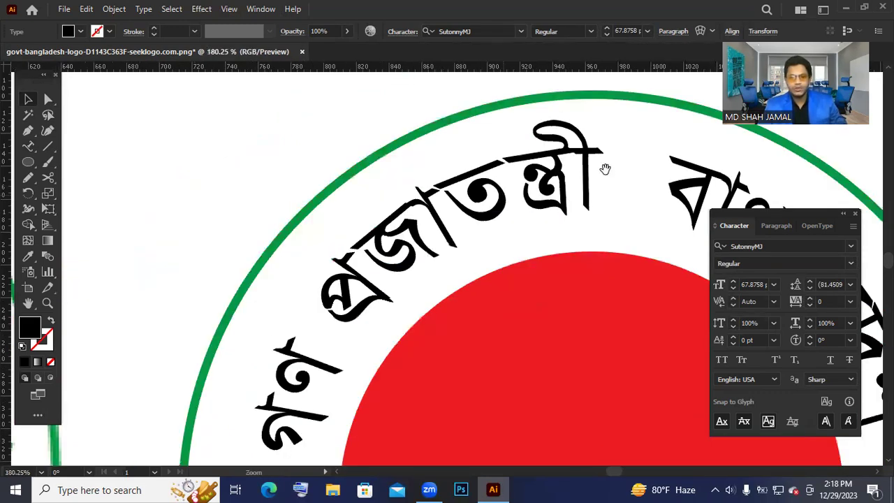
{"action": "scroll", "coordinate": [515, 175], "scroll_direction": "down", "scroll_amount": 1}
{"action": "scroll", "coordinate": [537, 183], "scroll_direction": "down", "scroll_amount": 1}
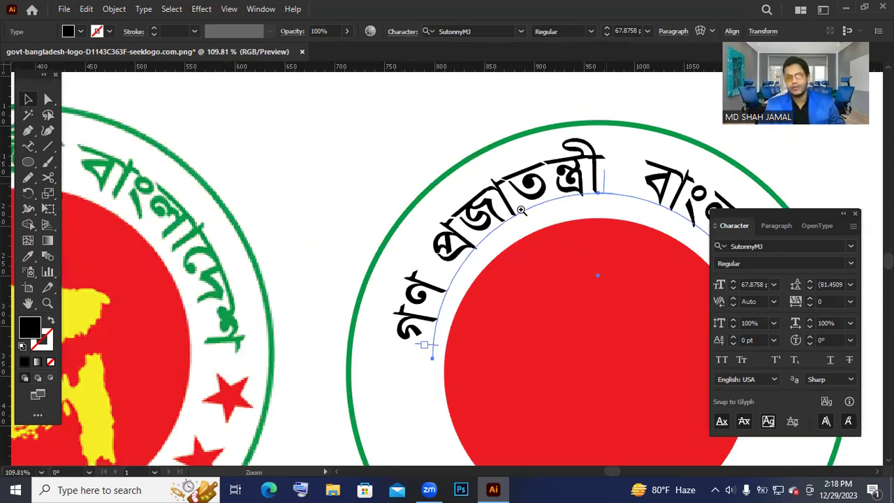
{"action": "left_click", "coordinate": [479, 202], "text": "ctrl"}
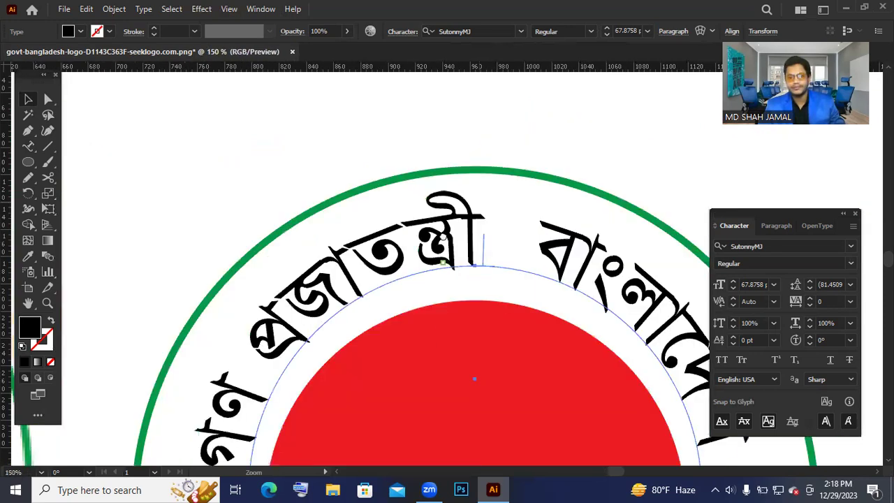
{"action": "left_click_drag", "start_coordinate": [518, 259], "coordinate": [449, 255]}
{"action": "left_click", "coordinate": [443, 286], "text": "ctrl+alt"}
{"action": "scroll", "coordinate": [453, 209], "scroll_direction": "down", "scroll_amount": 2}
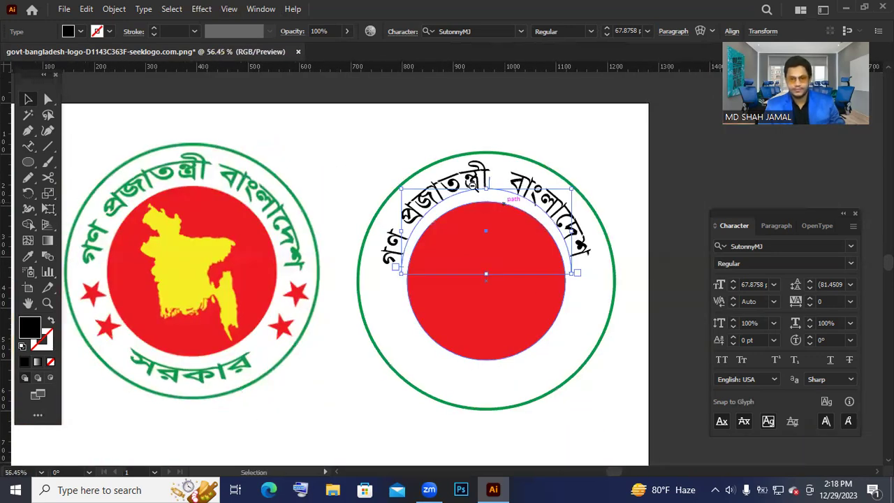
{"action": "scroll", "coordinate": [513, 204], "scroll_direction": "down", "scroll_amount": 1}
{"action": "scroll", "coordinate": [420, 203], "scroll_direction": "right", "scroll_amount": 2}
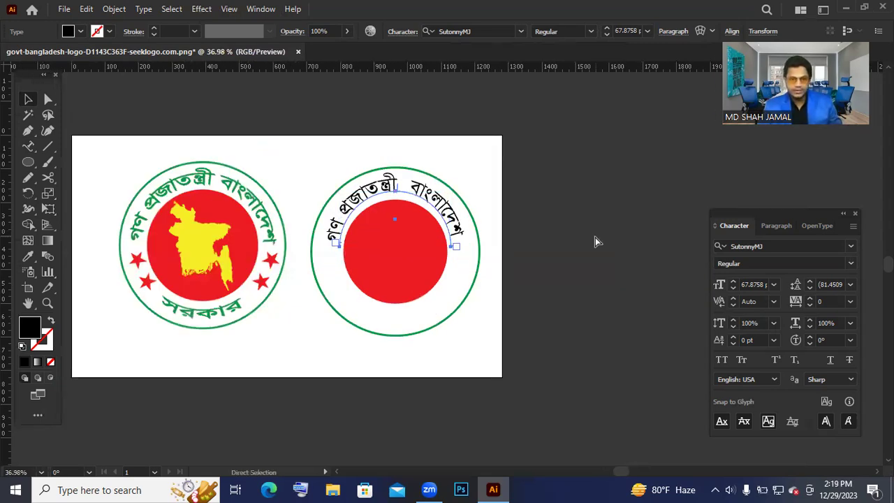
Step: Undo the last scaling of the arc text and delete the text together with its arc
{"action": "key", "text": "ctrl+z"}
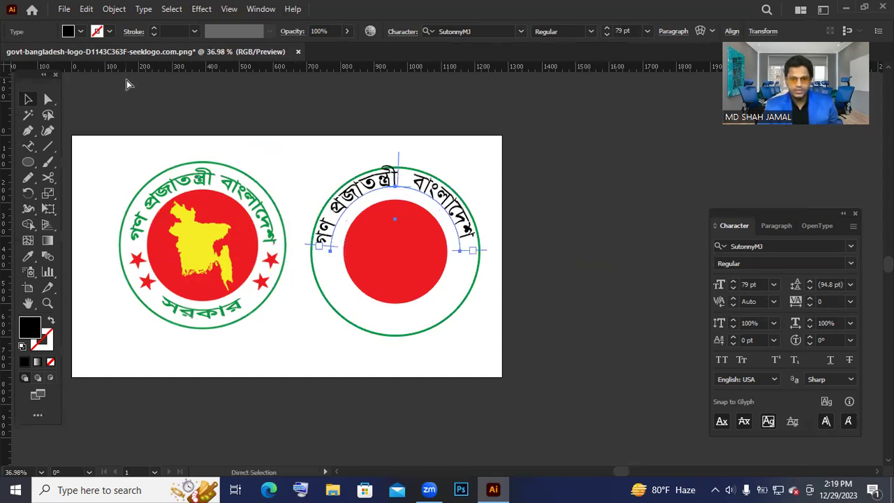
{"action": "key", "text": "ctrl+shift+comma"}
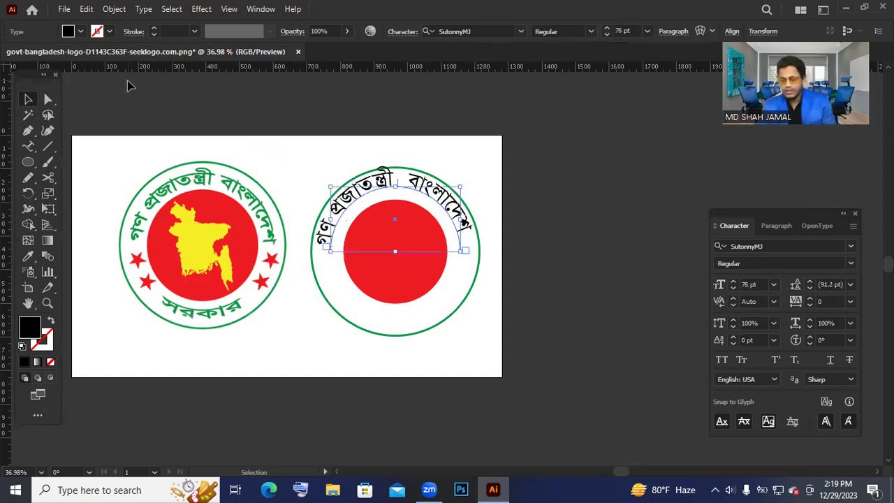
{"action": "key", "text": "ctrl+shift+comma"}
{"action": "left_click", "coordinate": [128, 84]}
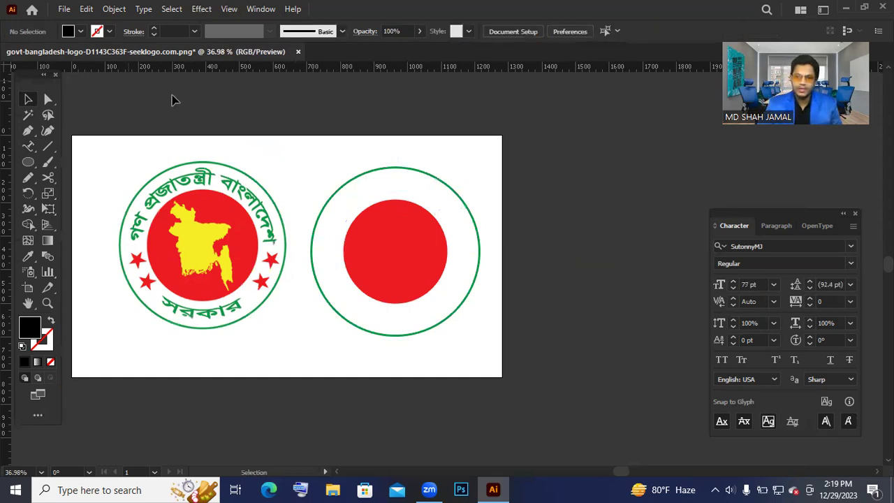
Step: Copy the green ring, paste it in front and scale the copy about its centre to about 370 px, just outside the red disc
{"action": "left_click", "coordinate": [353, 183]}
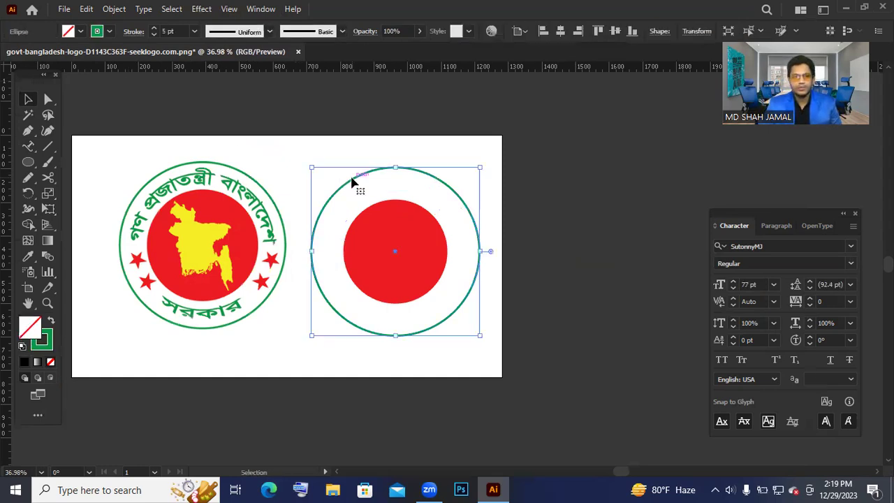
{"action": "left_click", "coordinate": [88, 11]}
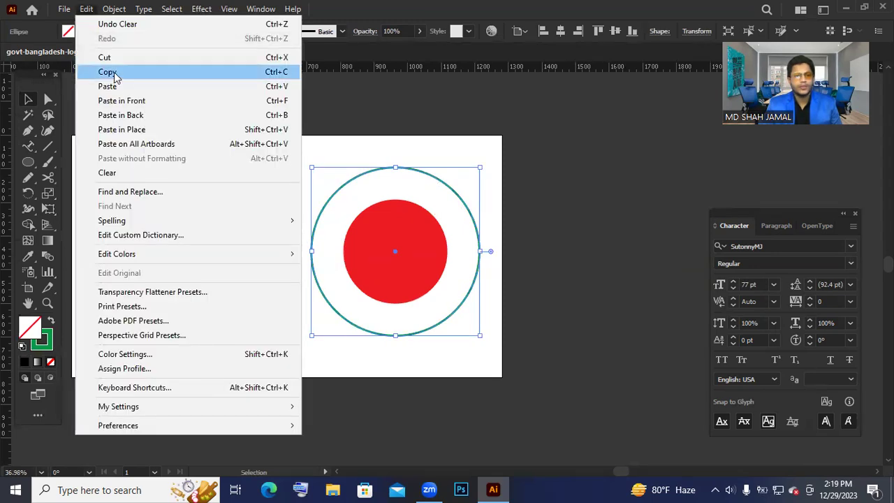
{"action": "left_click", "coordinate": [113, 75]}
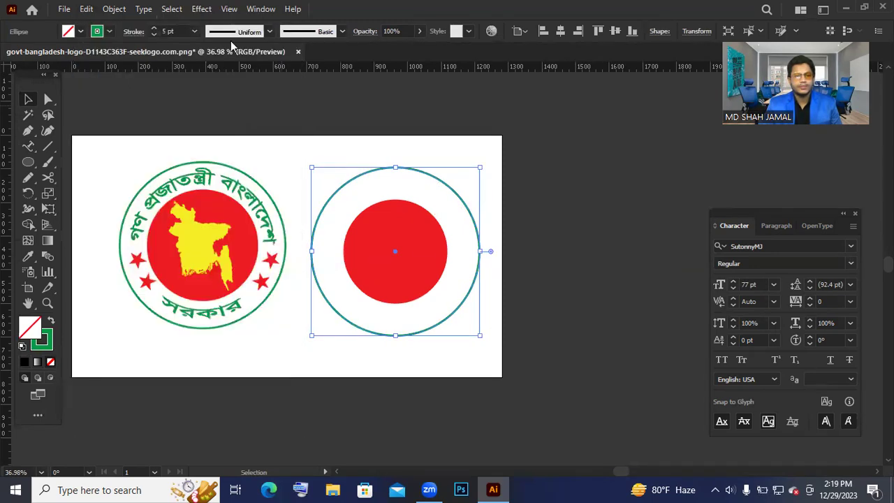
{"action": "left_click", "coordinate": [86, 11]}
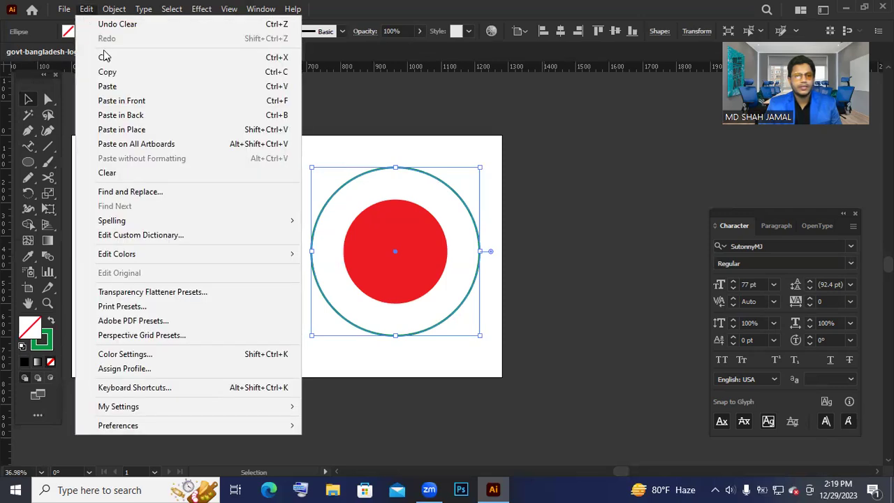
{"action": "left_click", "coordinate": [123, 102]}
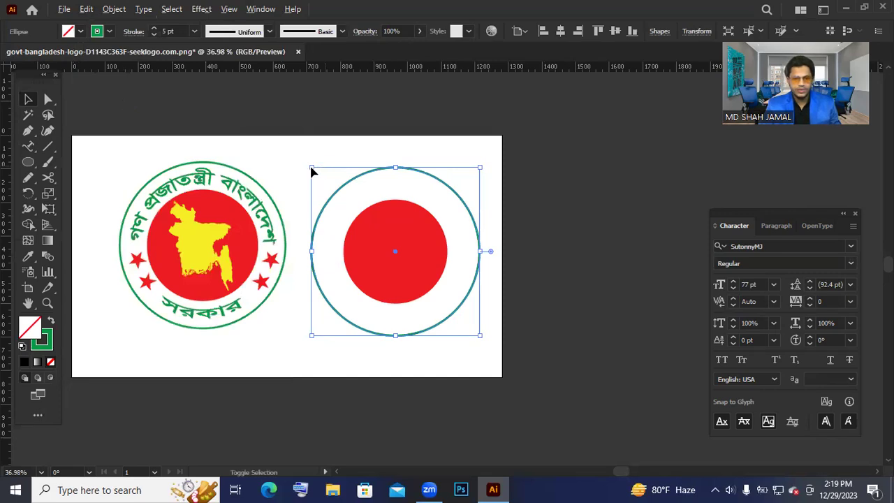
{"action": "left_click_drag", "start_coordinate": [311, 168], "coordinate": [333, 183]}
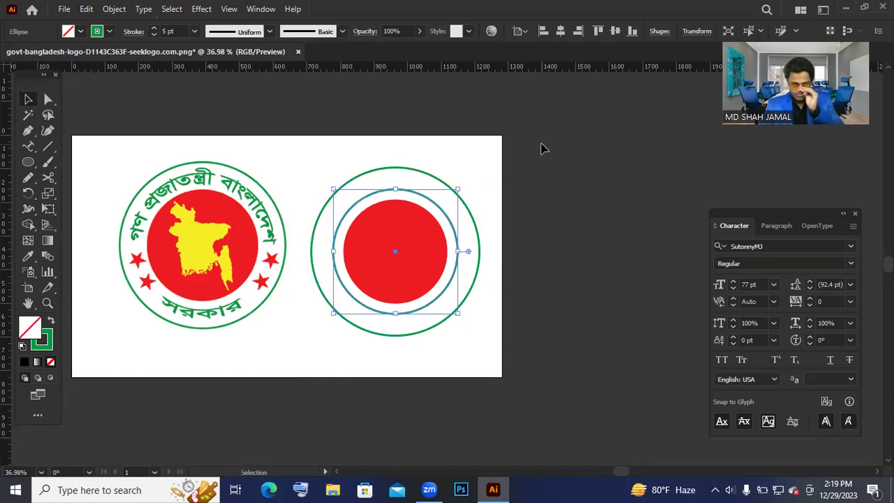
Step: Cut the new inner circle into upper and lower halves at its left and right anchor points with Scissors in outline view
{"action": "key", "text": "ctrl+space"}
{"action": "left_click_drag", "start_coordinate": [333, 233], "coordinate": [641, 342]}
{"action": "scroll", "coordinate": [593, 312], "scroll_direction": "down", "scroll_amount": 2}
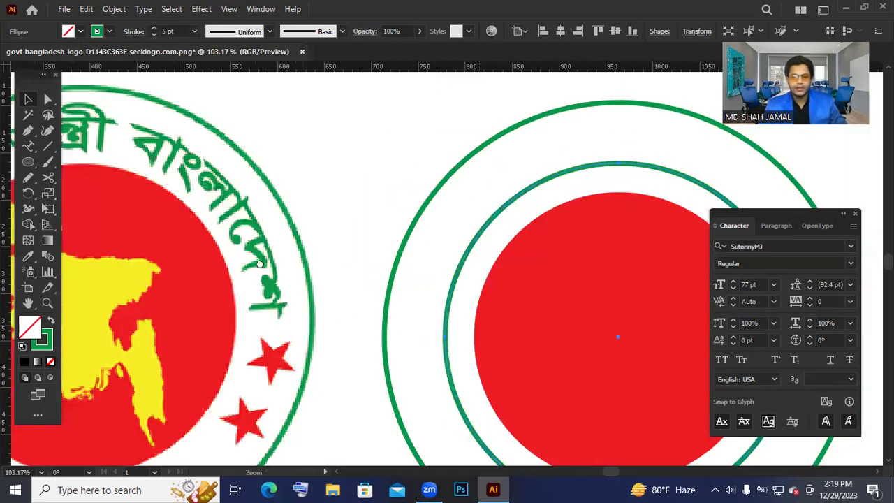
{"action": "scroll", "coordinate": [350, 286], "scroll_direction": "down", "scroll_amount": 1}
{"action": "left_click", "coordinate": [460, 302]}
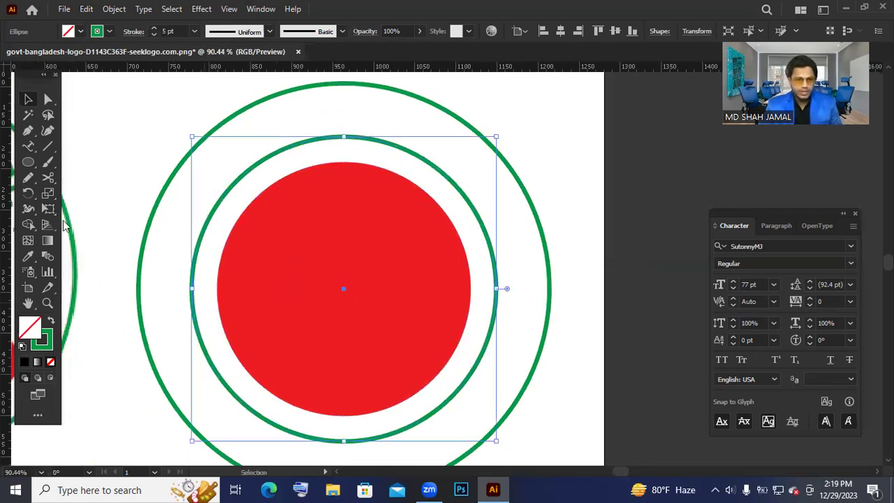
{"action": "left_click", "coordinate": [43, 180]}
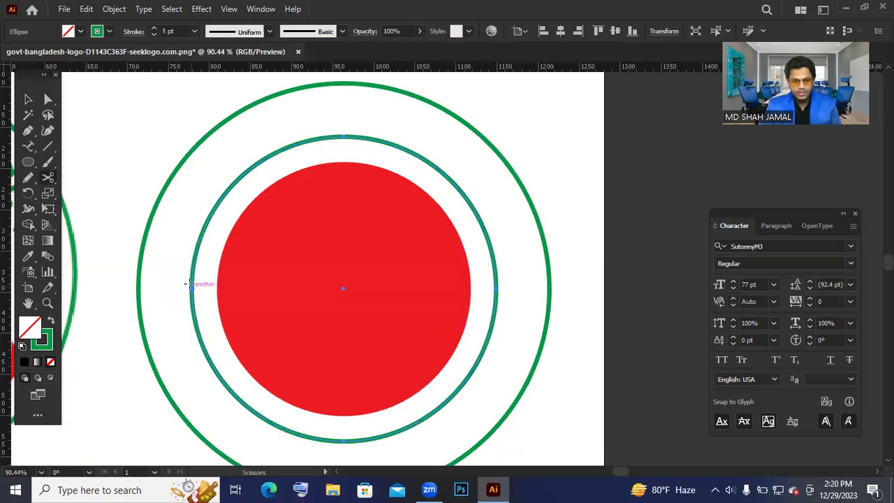
{"action": "key", "text": "v"}
{"action": "key", "text": "c"}
{"action": "key", "text": "ctrl+y"}
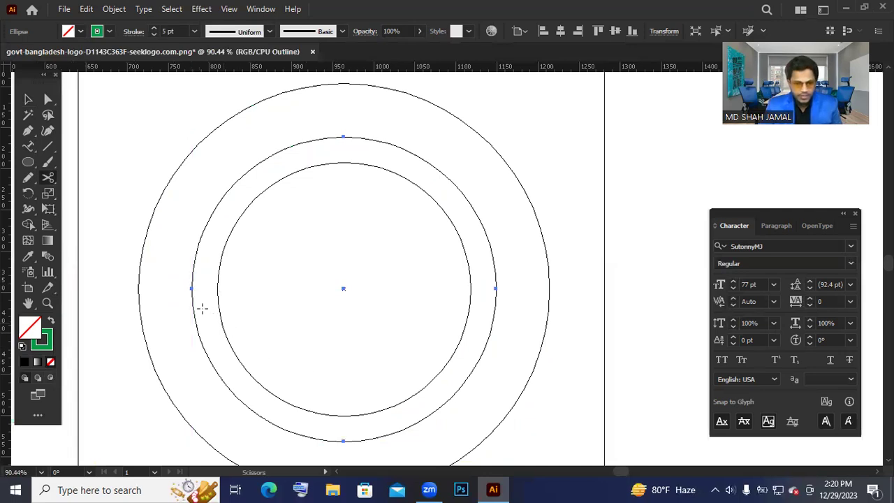
{"action": "left_click", "coordinate": [191, 289]}
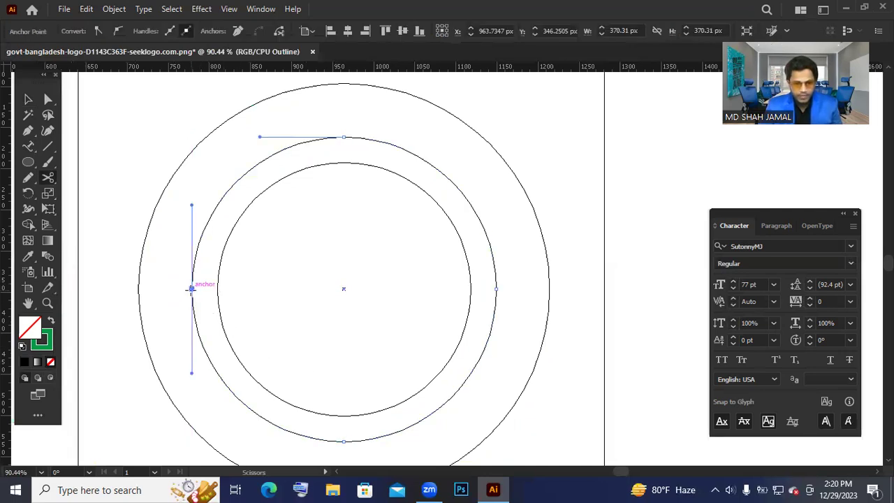
{"action": "left_click", "coordinate": [496, 288]}
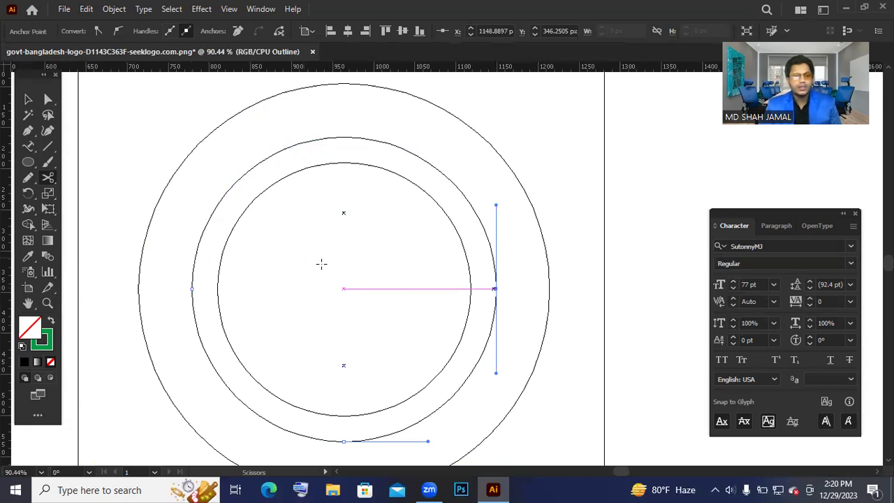
Step: Return to preview display and delete the lower half of the split inner circle
{"action": "key", "text": "ctrl"}
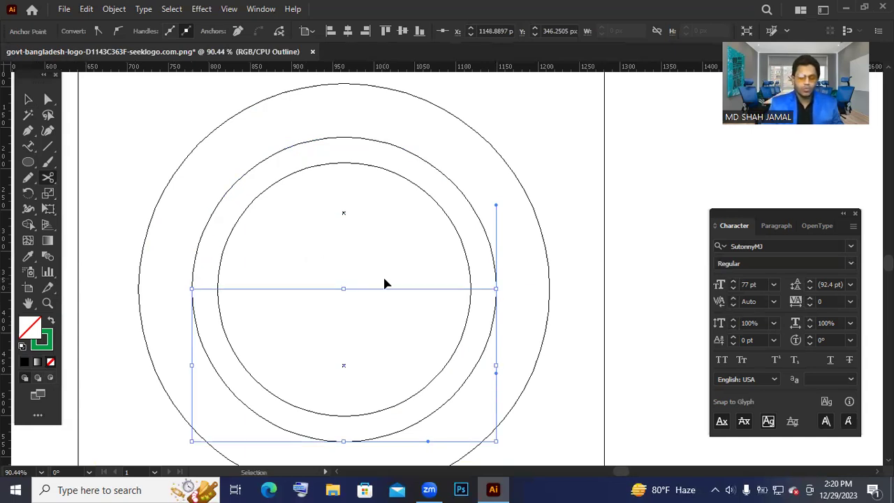
{"action": "key", "text": "ctrl+y"}
{"action": "key", "text": "c"}
{"action": "scroll", "coordinate": [384, 278], "scroll_direction": "down", "scroll_amount": 2}
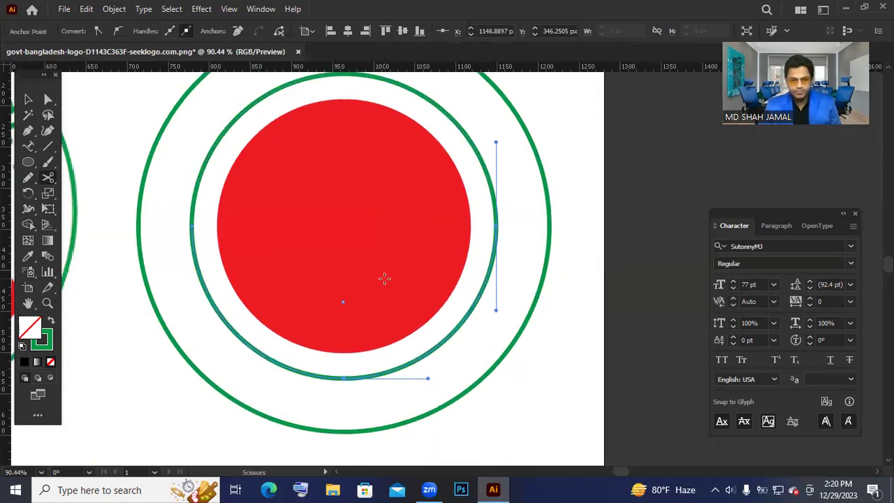
{"action": "left_click", "coordinate": [28, 99]}
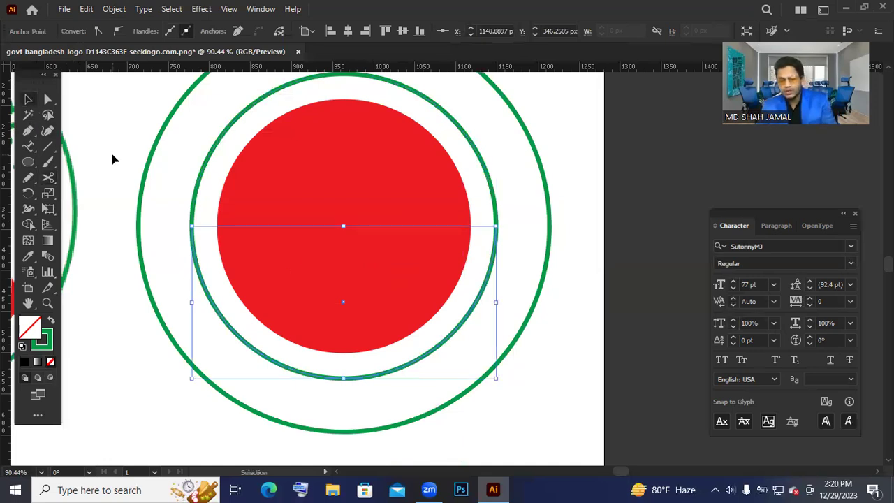
{"action": "key", "text": "Delete"}
{"action": "key", "text": "Delete"}
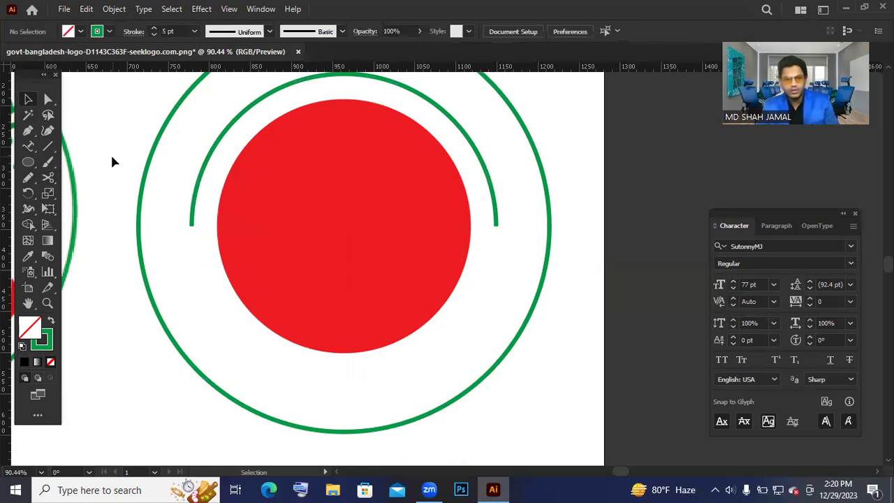
Step: Set the stroke of the remaining upper arc to 1 pt
{"action": "scroll", "coordinate": [266, 234], "scroll_direction": "up", "scroll_amount": 2}
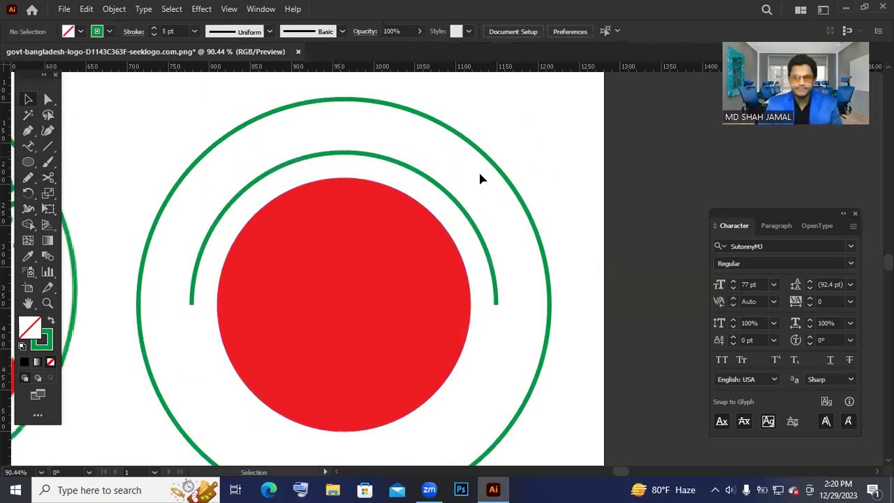
{"action": "left_click", "coordinate": [371, 154]}
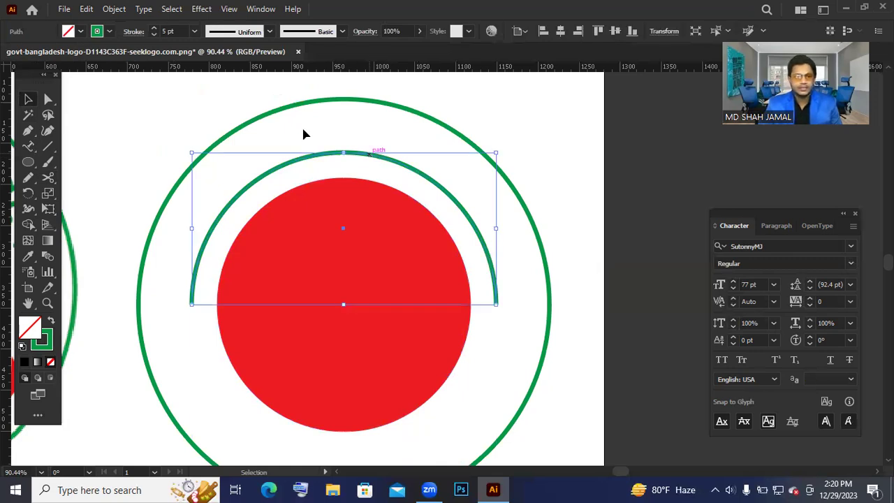
{"action": "left_click", "coordinate": [77, 32]}
{"action": "type", "text": "1"}
{"action": "key", "text": "Return"}
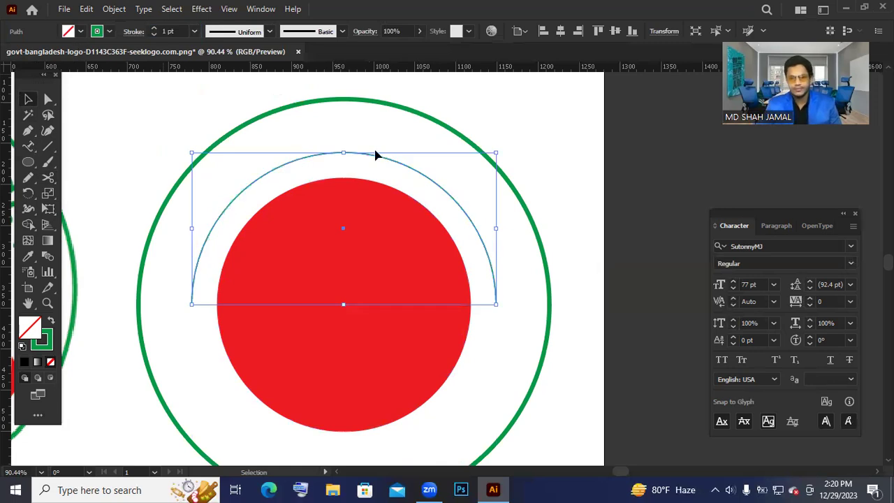
{"action": "left_click", "coordinate": [667, 178]}
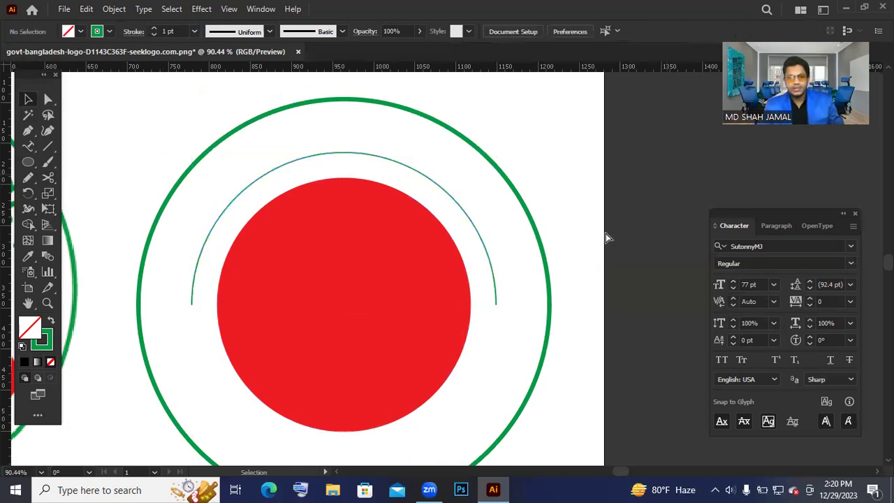
Step: Add the point text "গণ প্রজাতন্ত্রী বাংলাদেশ" in SutonnyMJ at 77 pt just below the artboard
{"action": "left_click_drag", "start_coordinate": [547, 237], "coordinate": [495, 236]}
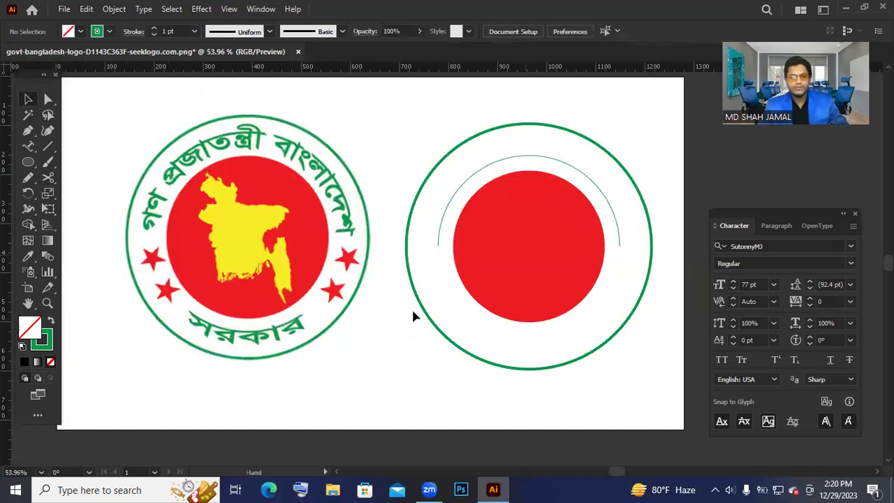
{"action": "left_click_drag", "start_coordinate": [322, 389], "coordinate": [347, 364]}
{"action": "scroll", "coordinate": [557, 267], "scroll_direction": "down", "scroll_amount": 1}
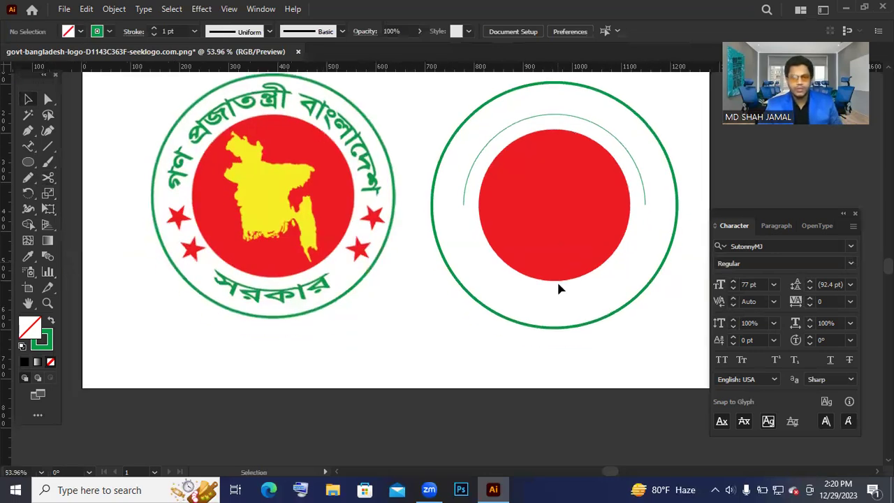
{"action": "scroll", "coordinate": [559, 289], "scroll_direction": "up", "scroll_amount": 4}
{"action": "scroll", "coordinate": [470, 344], "scroll_direction": "down", "scroll_amount": 5}
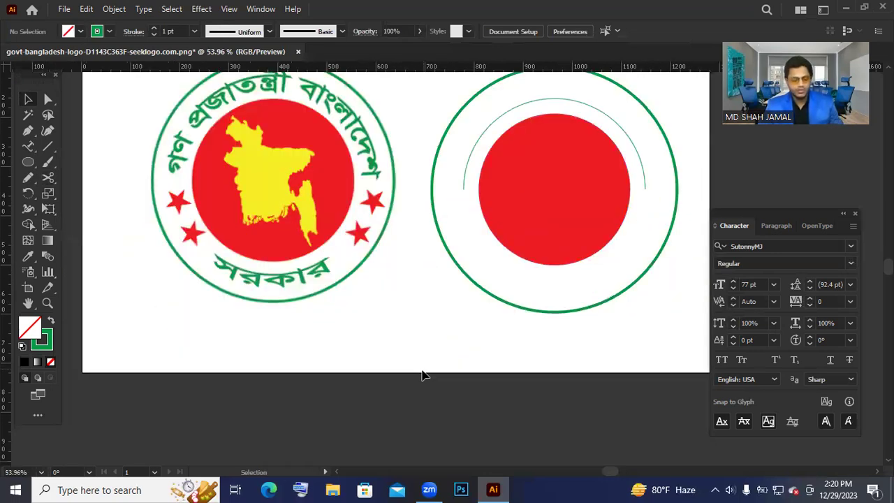
{"action": "left_click_drag", "start_coordinate": [28, 151], "coordinate": [67, 148]}
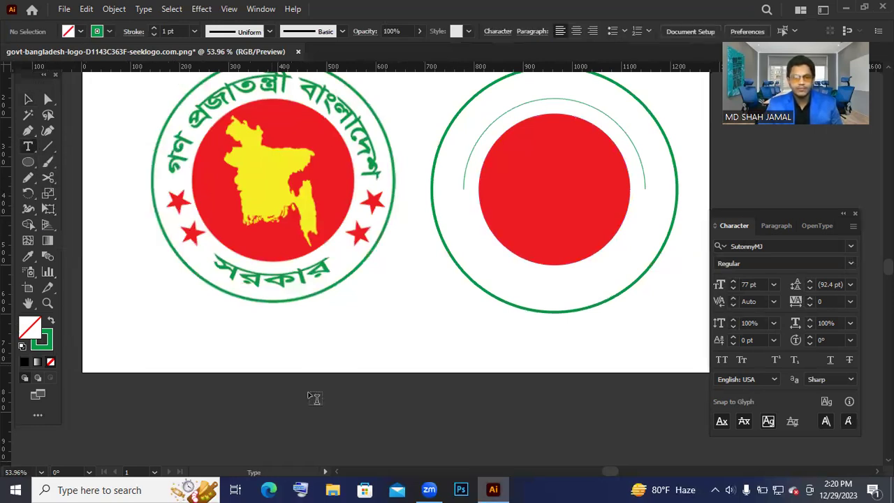
{"action": "scroll", "coordinate": [328, 387], "scroll_direction": "up", "scroll_amount": 2}
{"action": "scroll", "coordinate": [342, 377], "scroll_direction": "down", "scroll_amount": 1}
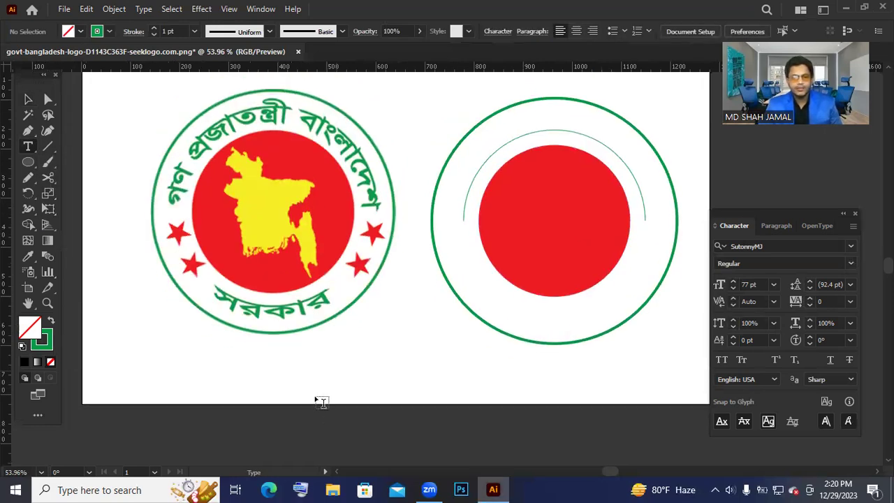
{"action": "left_click", "coordinate": [334, 431]}
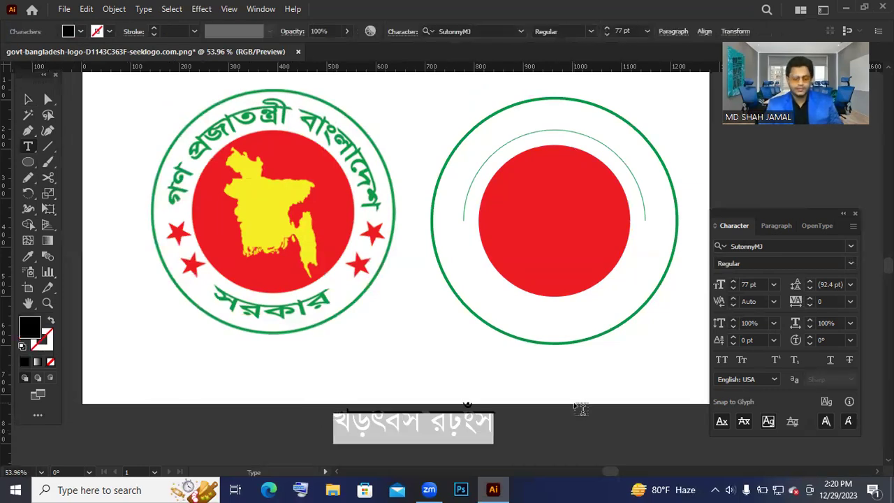
{"action": "type", "text": "গণ প্রজাতন্"}
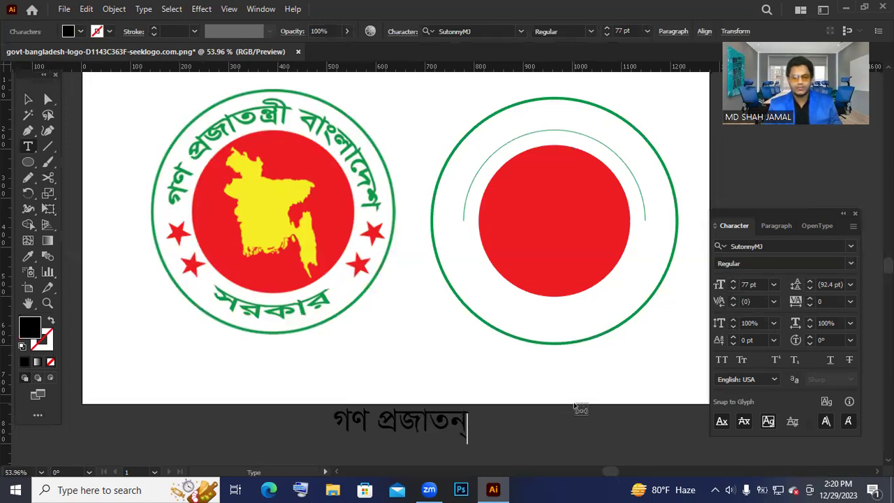
{"action": "type", "text": "ত্রী বালং"}
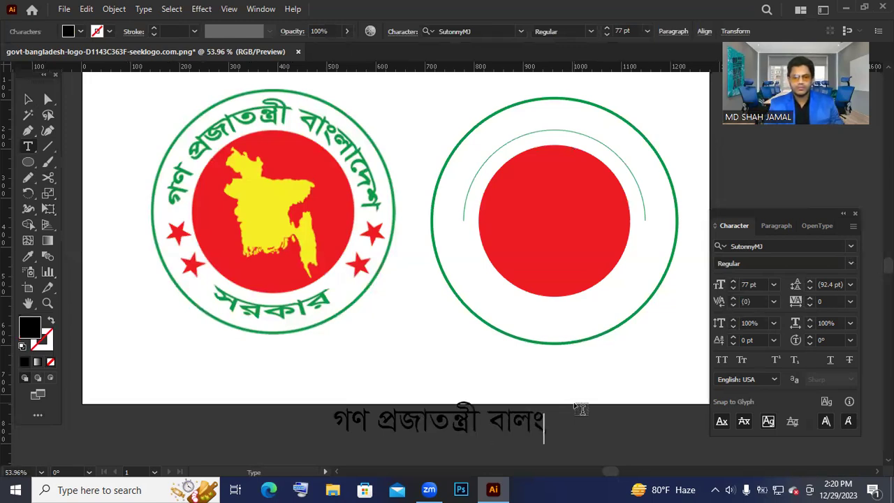
{"action": "key", "text": "BackSpace"}
{"action": "key", "text": "BackSpace"}
{"action": "key", "text": "BackSpace"}
{"action": "type", "text": "াং"}
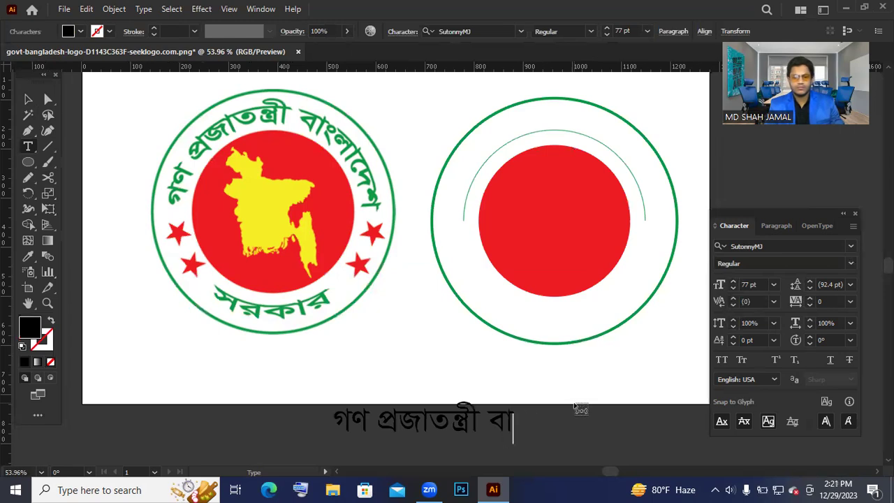
{"action": "type", "text": "লাদেশ"}
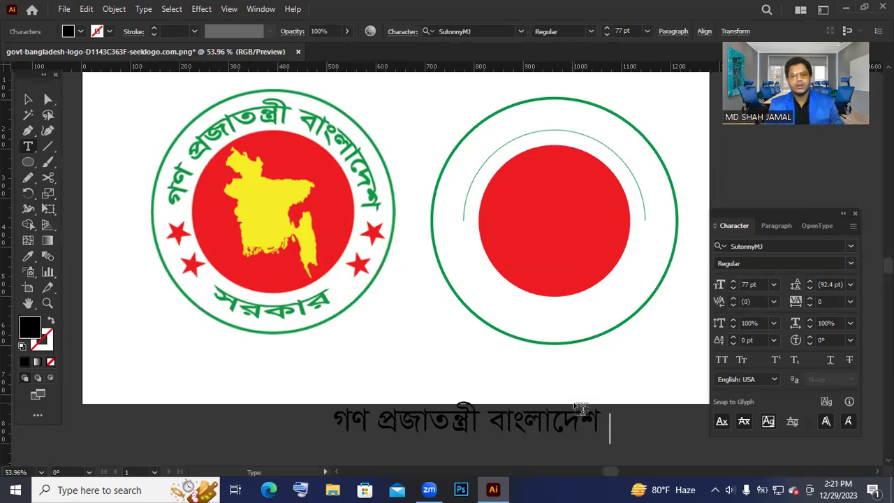
{"action": "key", "text": "BackSpace"}
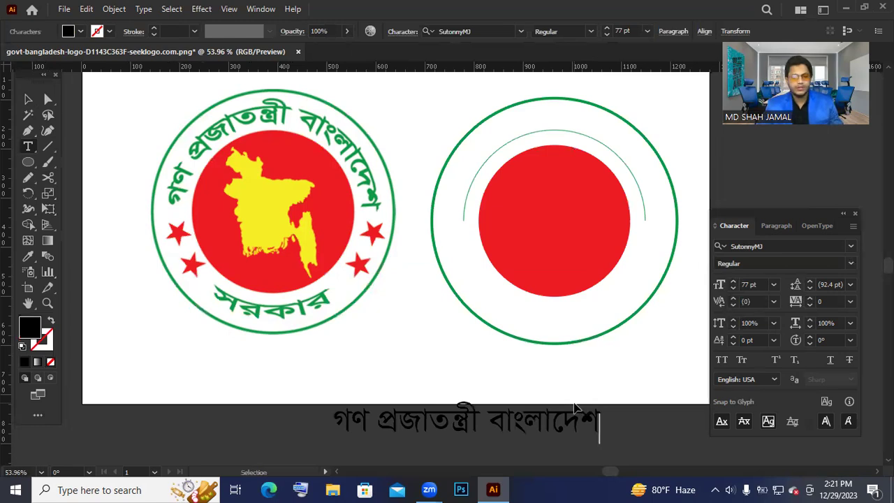
{"action": "key", "text": "Escape"}
Step: Move the Bengali text onto the artboard below the logos and place a duplicate across the lower part of the new ring
{"action": "left_click_drag", "start_coordinate": [576, 425], "coordinate": [515, 372]}
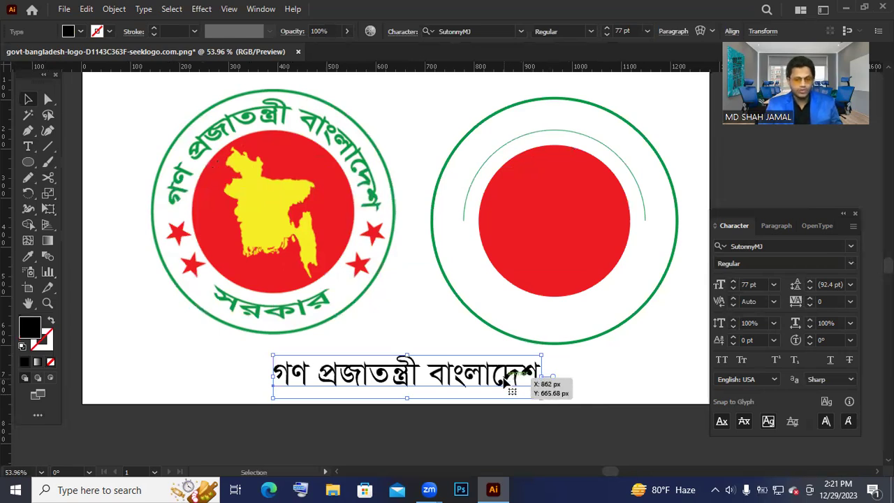
{"action": "left_click_drag", "start_coordinate": [504, 381], "coordinate": [619, 301]}
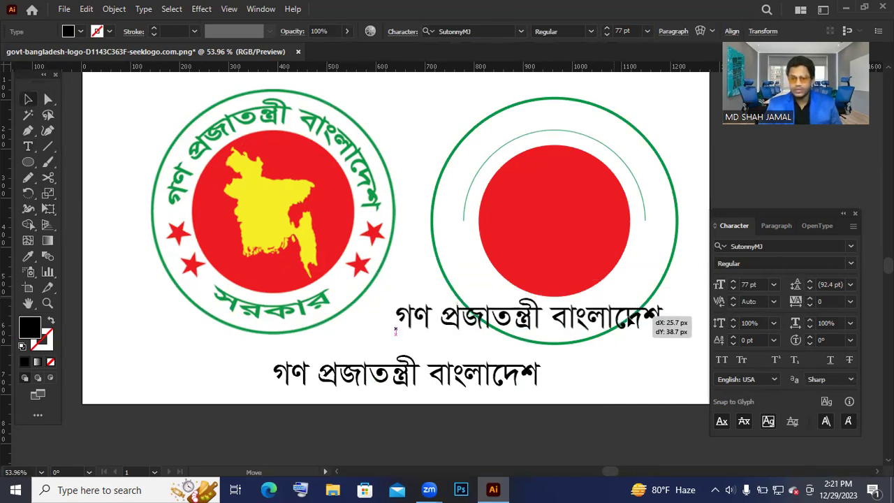
{"action": "left_click_drag", "start_coordinate": [636, 324], "coordinate": [637, 325]}
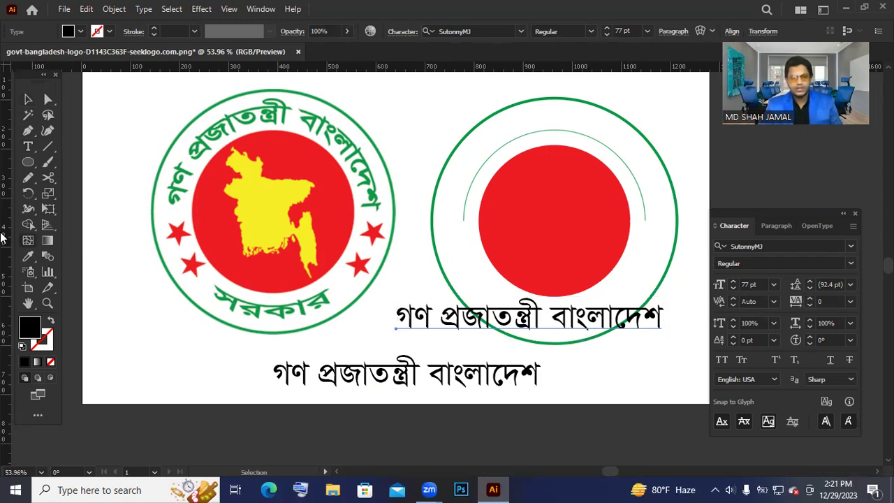
Step: Copy the full wording of the duplicated Bengali text line
{"action": "left_click", "coordinate": [26, 146]}
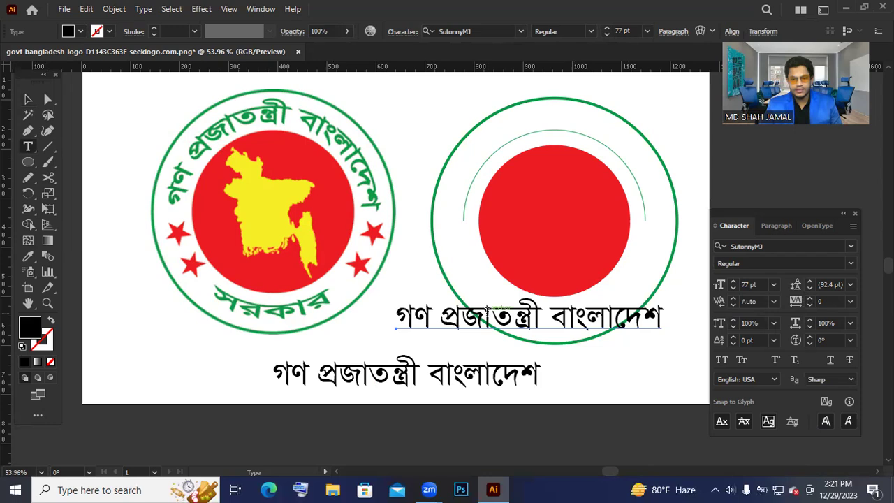
{"action": "left_click", "coordinate": [538, 325]}
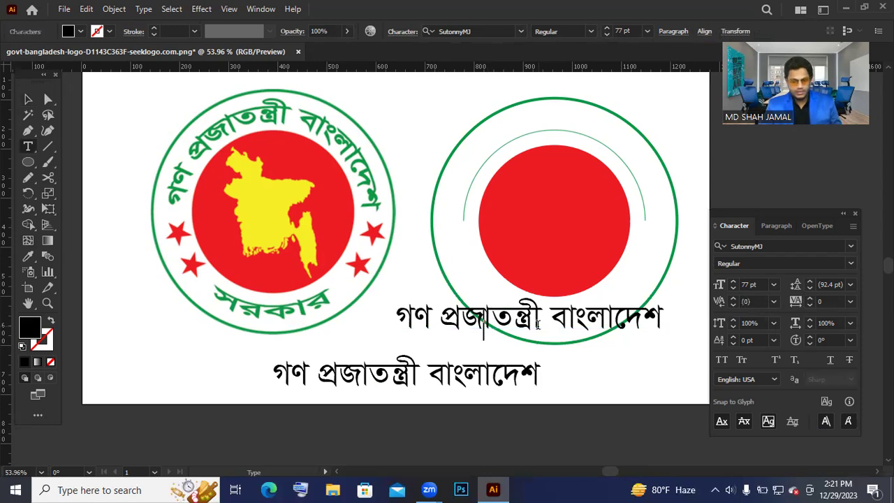
{"action": "key", "text": "ctrl+a"}
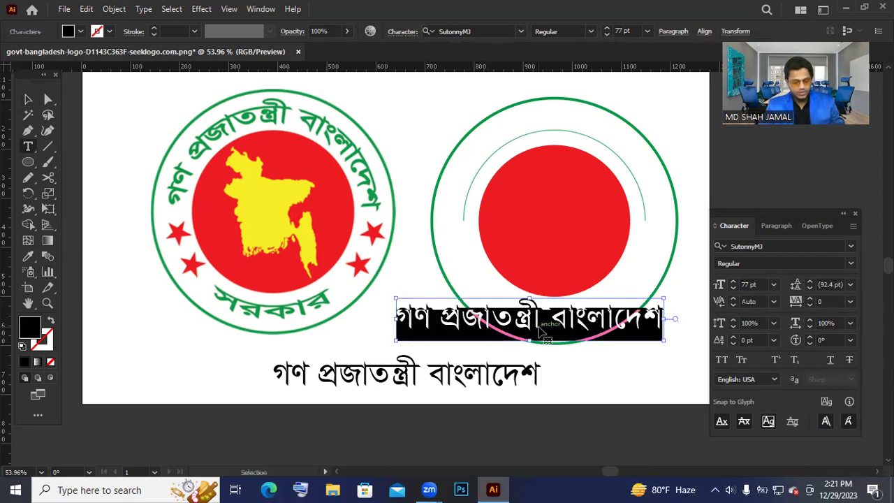
{"action": "left_click", "coordinate": [22, 105]}
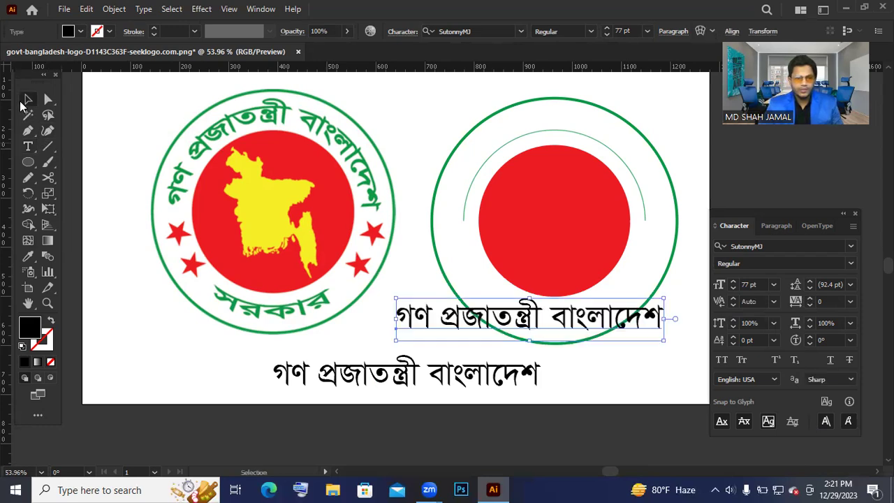
Step: Place the copied wording "গণ প্রজাতন্ত্রী বাংলাদেশ" along the upper arc with Type on a Path
{"action": "left_click", "coordinate": [31, 148]}
{"action": "left_click", "coordinate": [60, 161]}
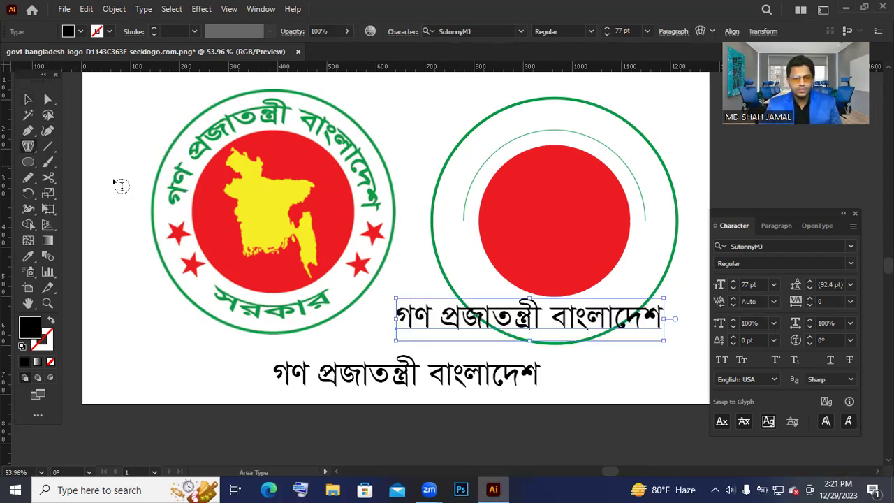
{"action": "left_click", "coordinate": [29, 158]}
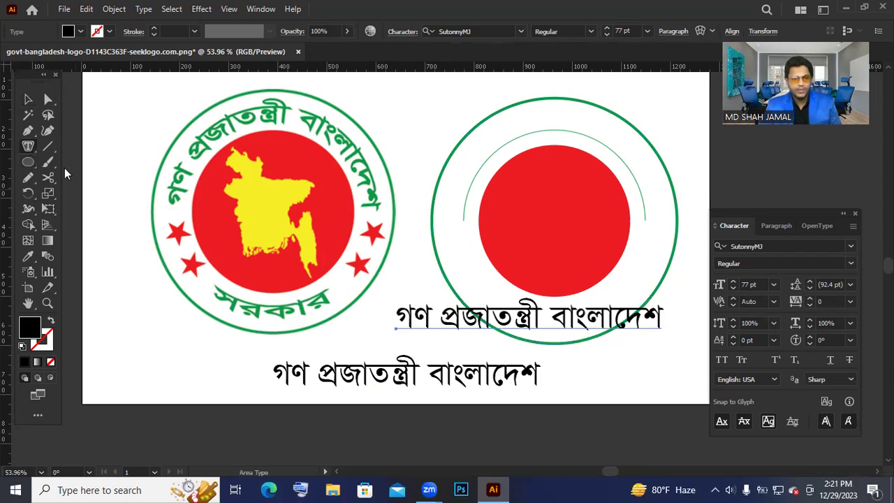
{"action": "left_click", "coordinate": [28, 146]}
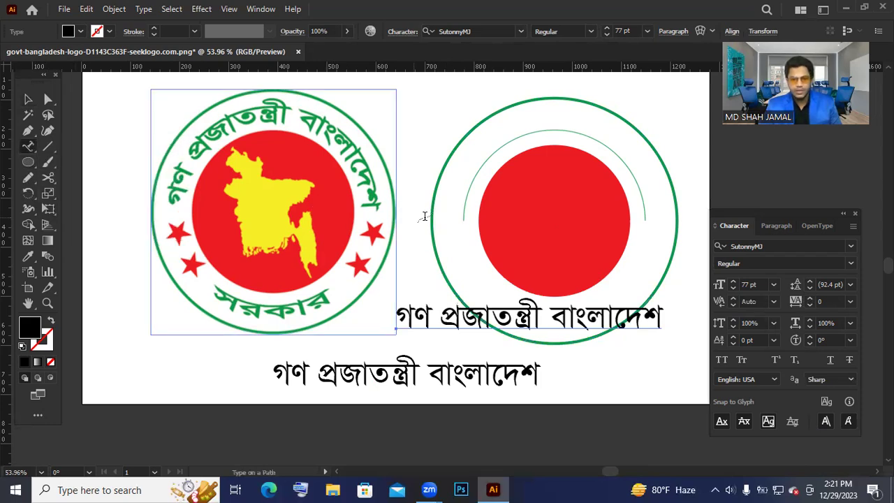
{"action": "left_click", "coordinate": [462, 214]}
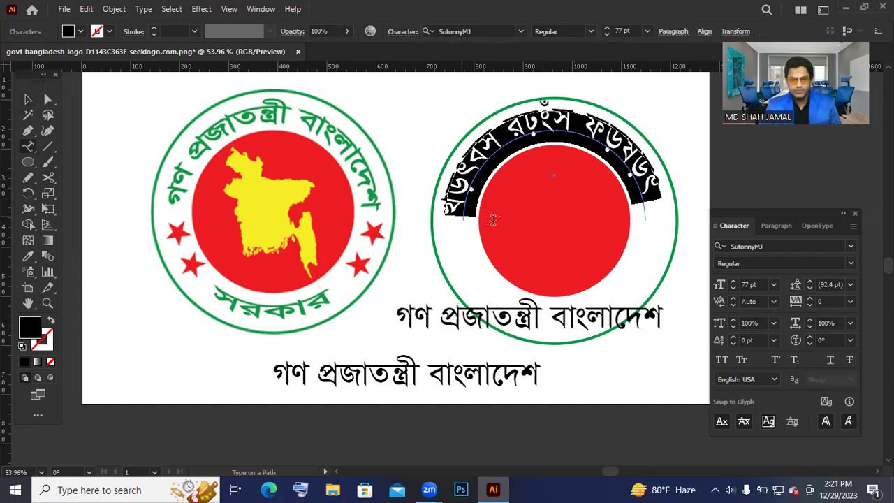
{"action": "key", "text": "Escape"}
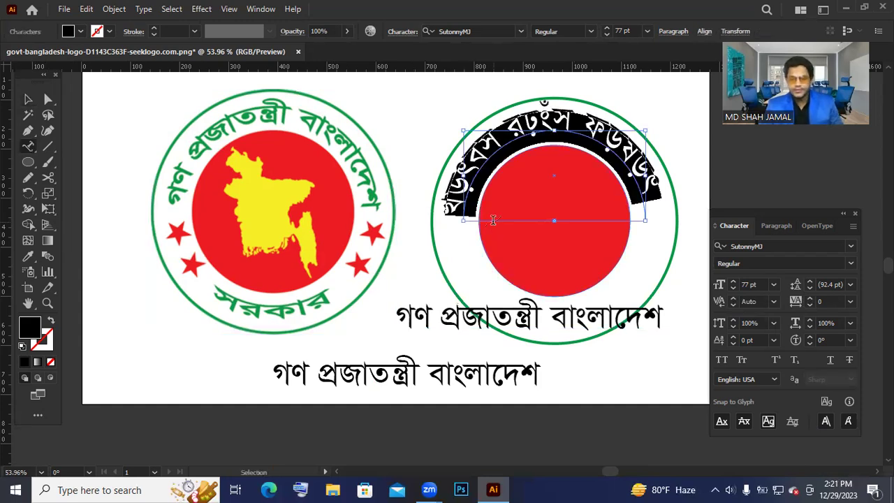
{"action": "type", "text": "গণ প্রজাতন্ত্রী বাংলাদেশ"}
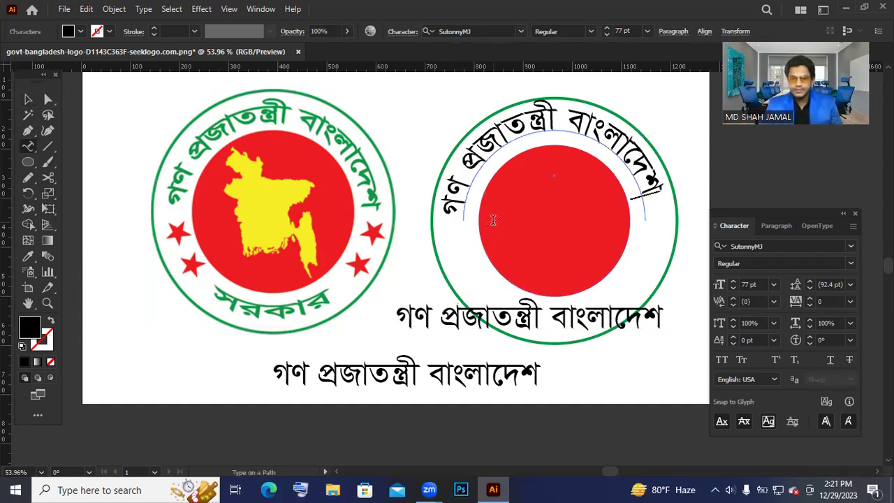
Step: Increase the font size of the arc text to 82 pt
{"action": "left_click", "coordinate": [31, 99]}
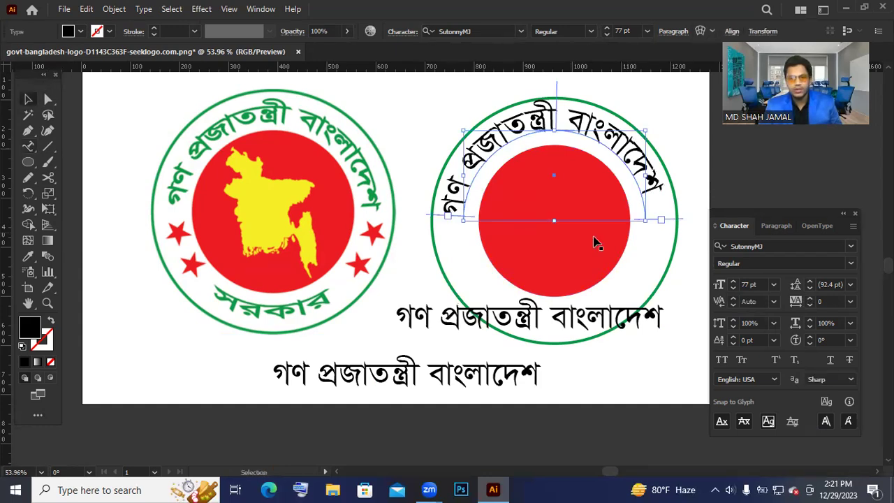
{"action": "left_click", "coordinate": [734, 282]}
{"action": "left_click", "coordinate": [734, 282]}
{"action": "left_click", "coordinate": [734, 281]}
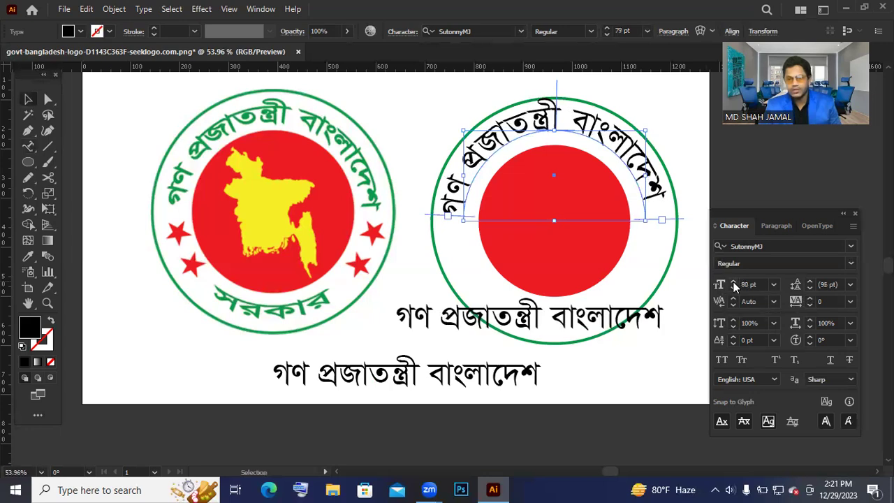
{"action": "left_click", "coordinate": [734, 285]}
{"action": "left_click", "coordinate": [733, 284]}
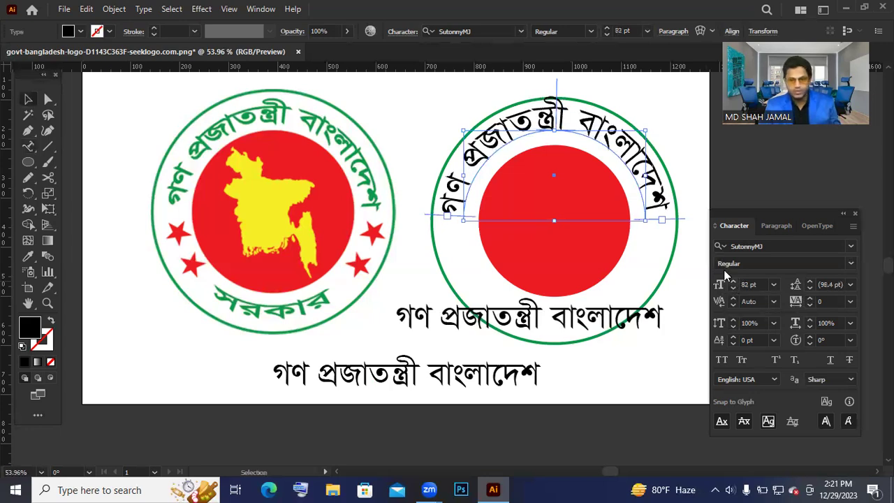
Step: Scale the arc text down so it sits closer to the red disc and set its font size to 73 pt
{"action": "left_click_drag", "start_coordinate": [646, 130], "coordinate": [643, 135]}
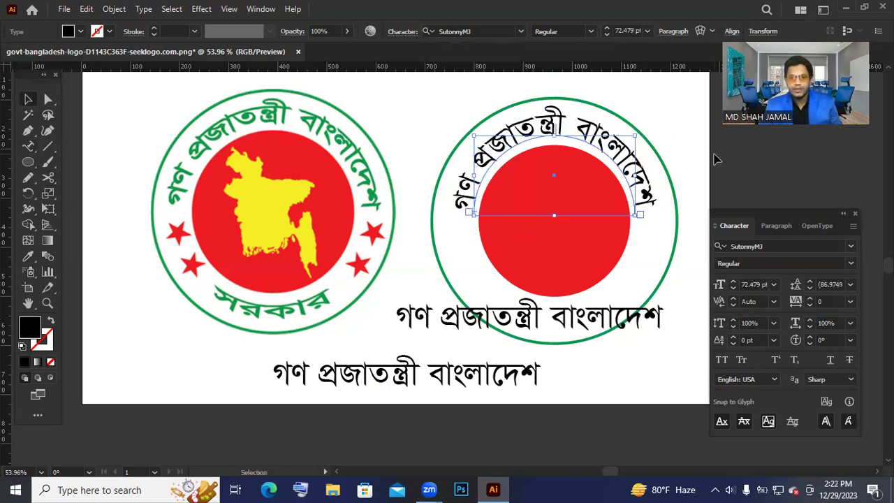
{"action": "left_click", "coordinate": [733, 289]}
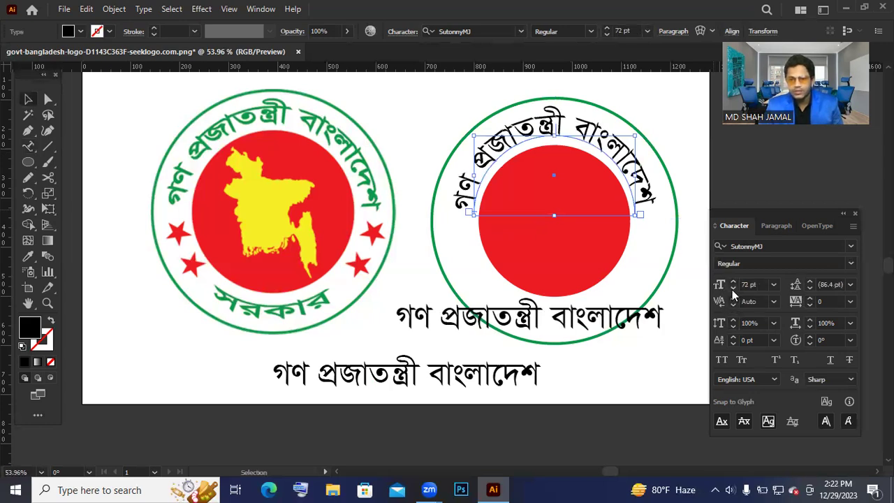
{"action": "left_click", "coordinate": [732, 290]}
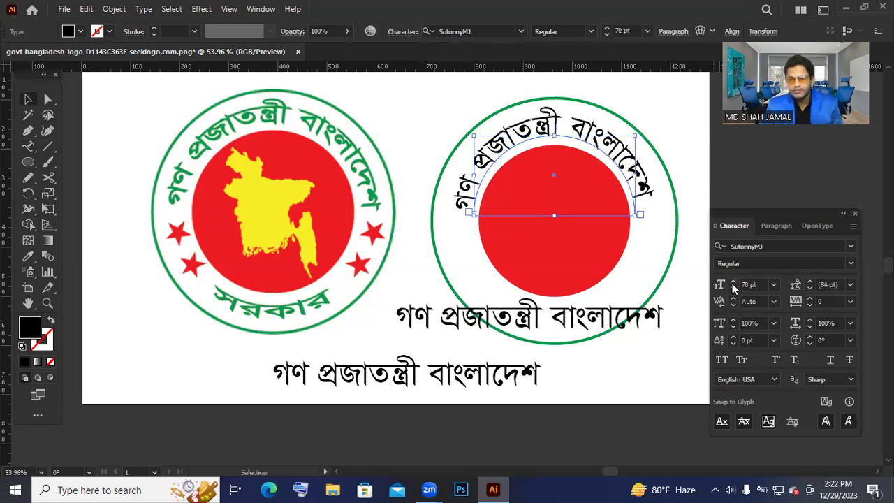
{"action": "left_click", "coordinate": [733, 283]}
{"action": "left_click", "coordinate": [733, 283]}
{"action": "left_click", "coordinate": [733, 283]}
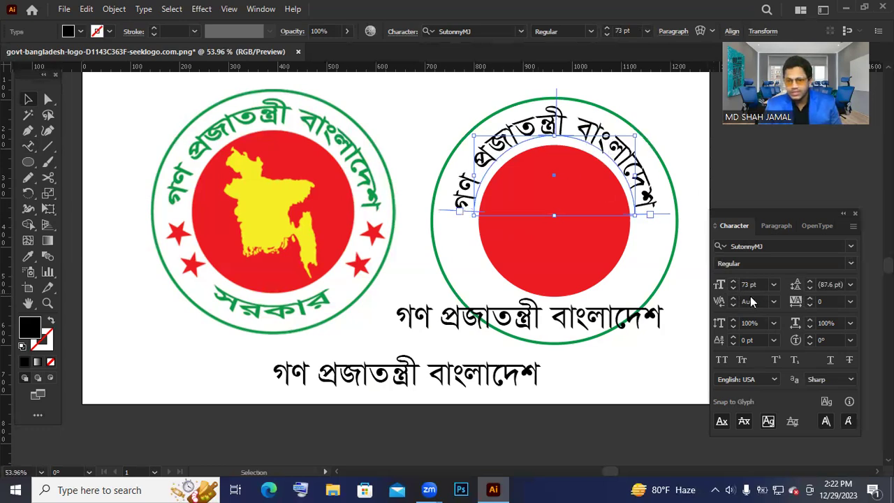
Step: Undo the arc text edits back to the bare upper arc and the straight text line across the ring
{"action": "key", "text": "Delete"}
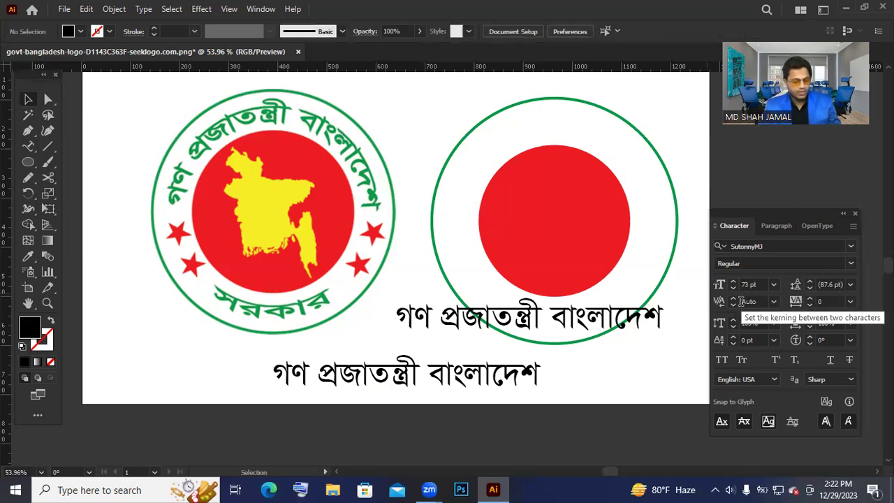
{"action": "key", "text": "ctrl+z"}
{"action": "key", "text": "ctrl+z"}
{"action": "key", "text": "ctrl+z"}
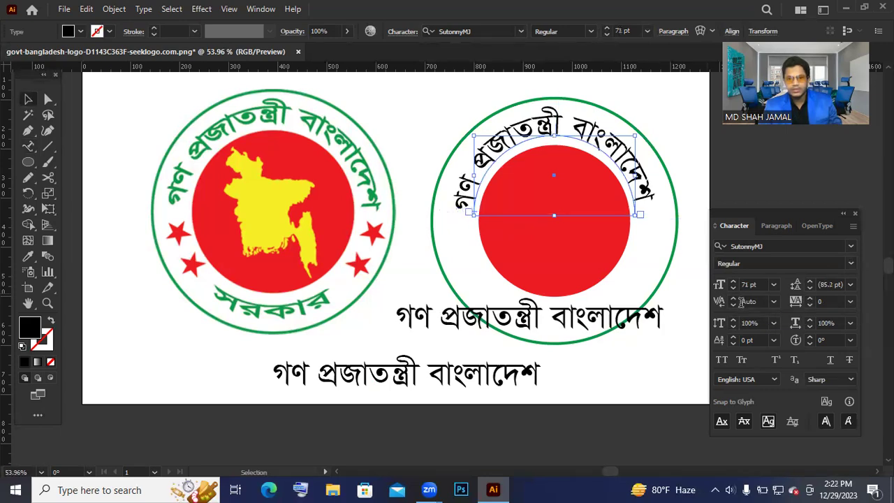
{"action": "key", "text": "ctrl+shift+period"}
{"action": "key", "text": "ctrl+z"}
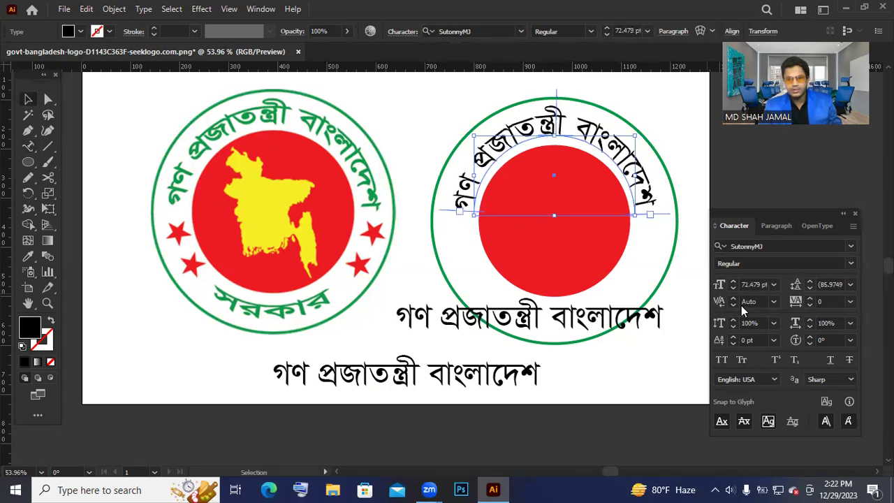
{"action": "key", "text": "ctrl+z"}
{"action": "key", "text": "ctrl+shift+comma"}
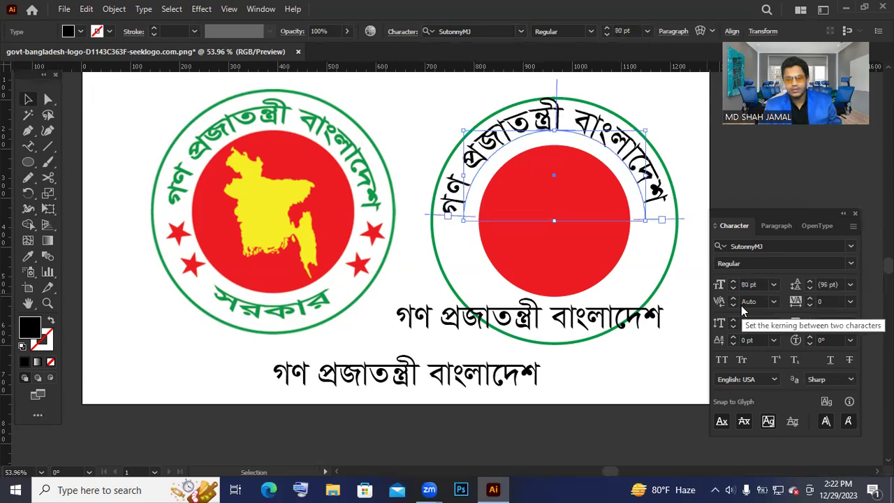
{"action": "key", "text": "ctrl+shift+comma"}
{"action": "key", "text": "ctrl+shift+comma"}
{"action": "key", "text": "ctrl+shift+comma"}
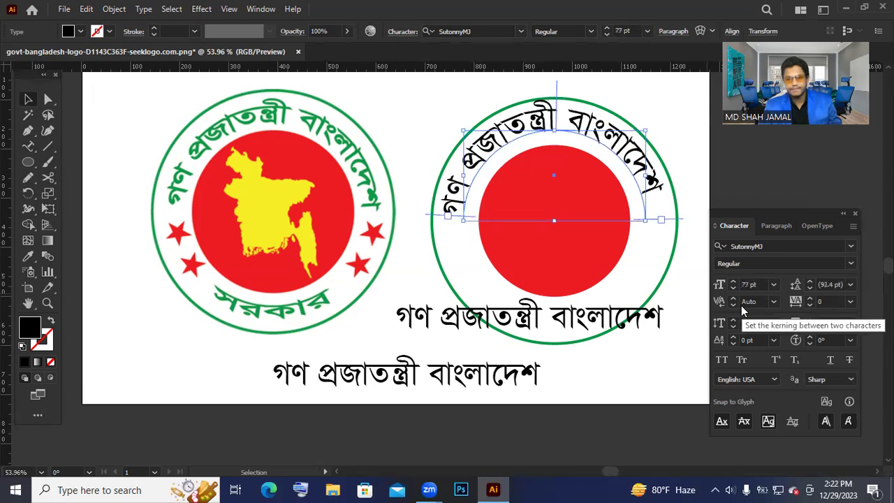
{"action": "key", "text": "ctrl+shift+a"}
{"action": "key", "text": "ctrl+z"}
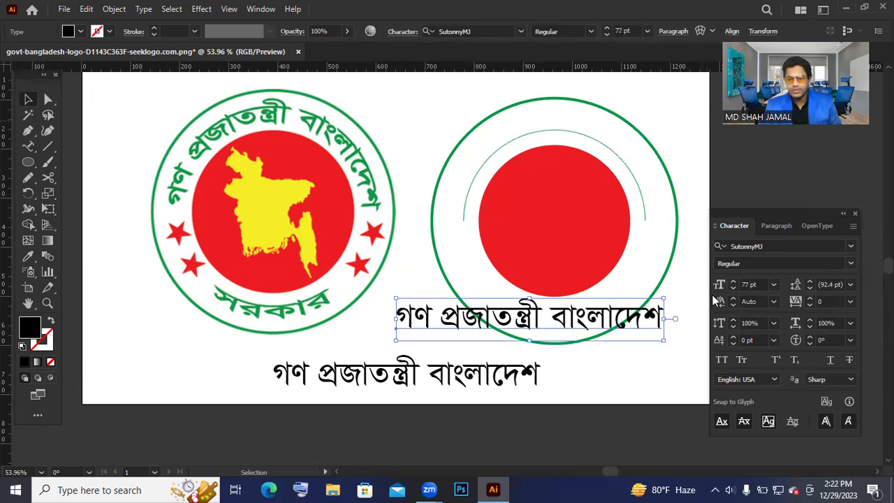
Step: Set the font size of the straight text line across the ring to 73 pt
{"action": "left_click", "coordinate": [755, 284]}
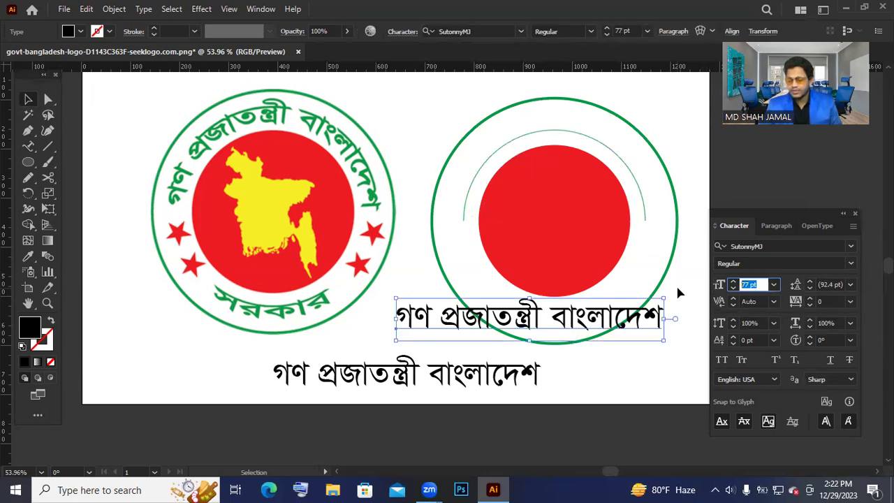
{"action": "type", "text": "73"}
{"action": "key", "text": "Return"}
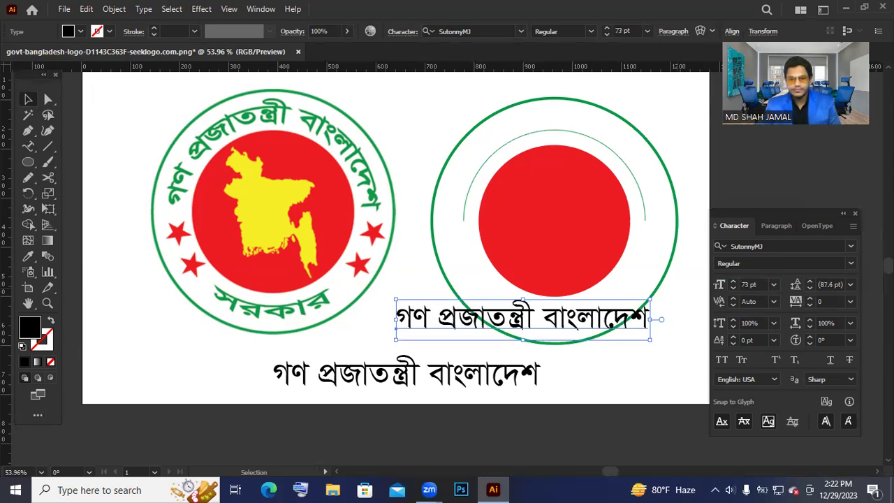
Step: Delete the other Bengali text line below the logos and move the 73 pt line into that area
{"action": "left_click_drag", "start_coordinate": [523, 339], "coordinate": [569, 449]}
{"action": "left_click", "coordinate": [506, 381]}
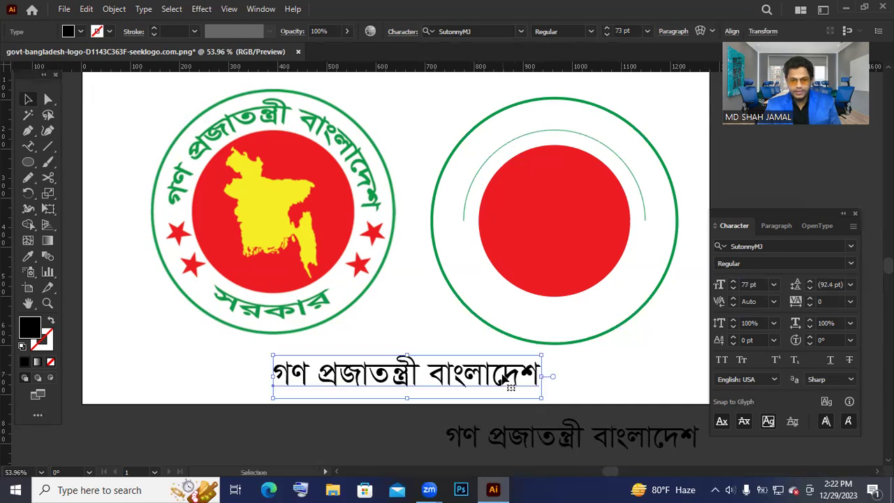
{"action": "key", "text": "Delete"}
{"action": "left_click_drag", "start_coordinate": [524, 418], "coordinate": [481, 393]}
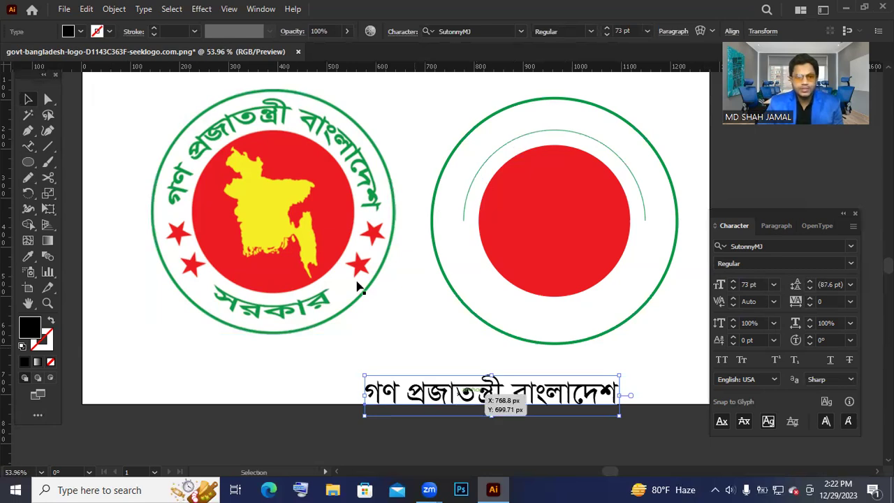
Step: Try expanding the remaining Bengali text line with Object and Fill enabled, and undo the expansion
{"action": "left_click", "coordinate": [121, 11]}
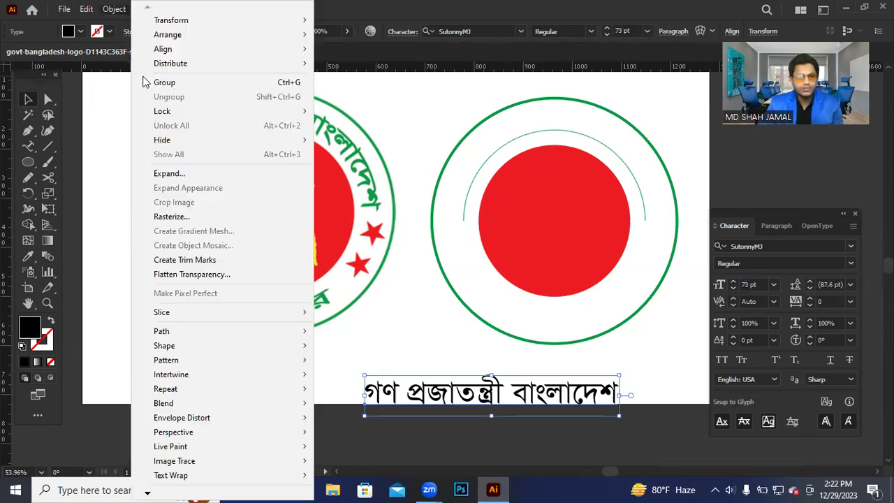
{"action": "left_click", "coordinate": [169, 175]}
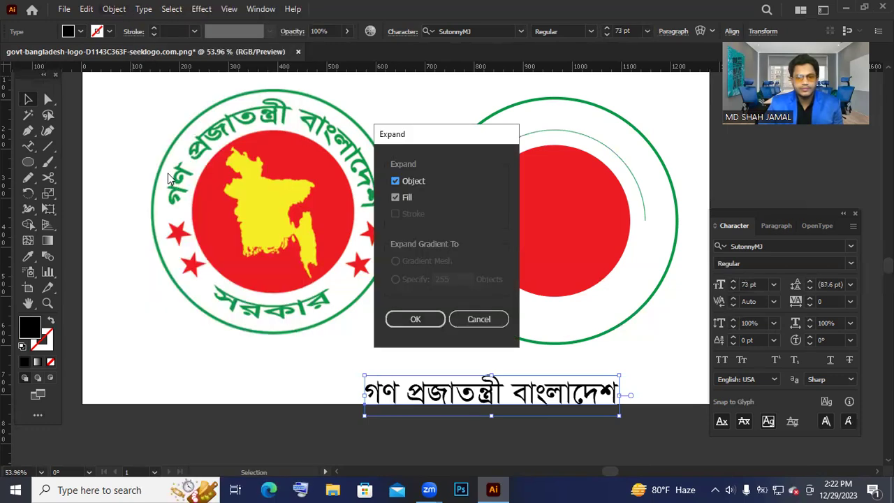
{"action": "left_click", "coordinate": [416, 319]}
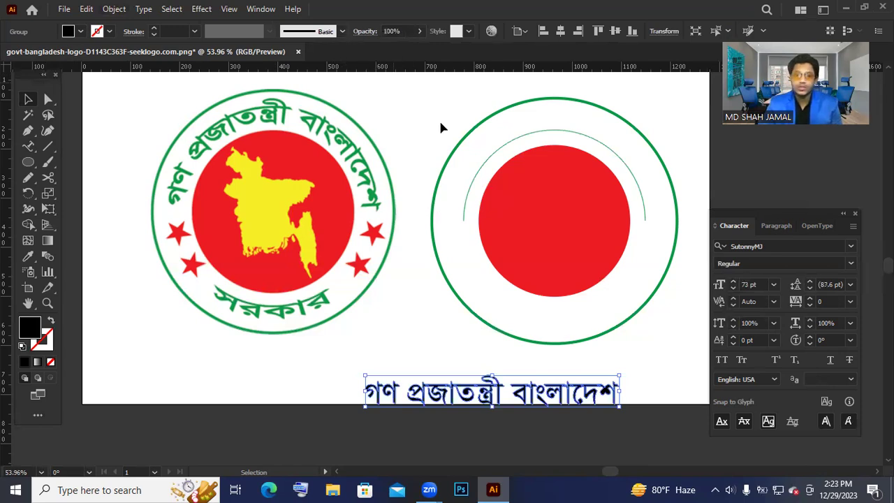
{"action": "left_click", "coordinate": [85, 10]}
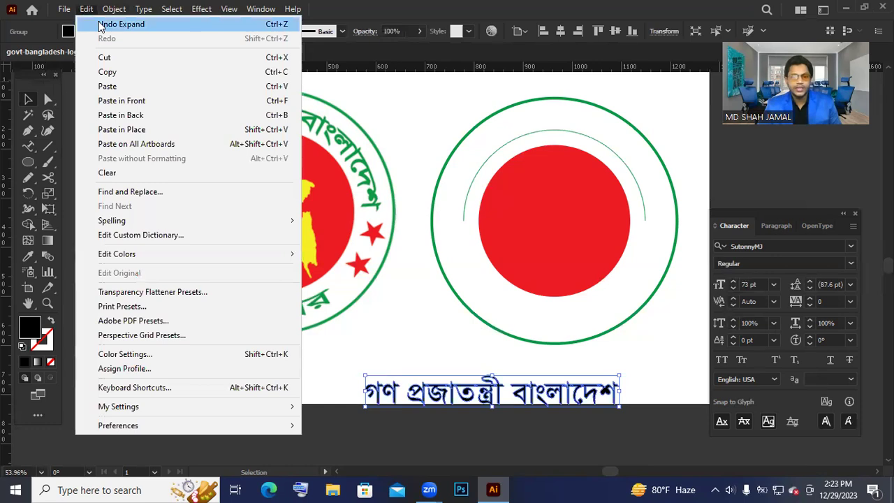
{"action": "left_click", "coordinate": [100, 24]}
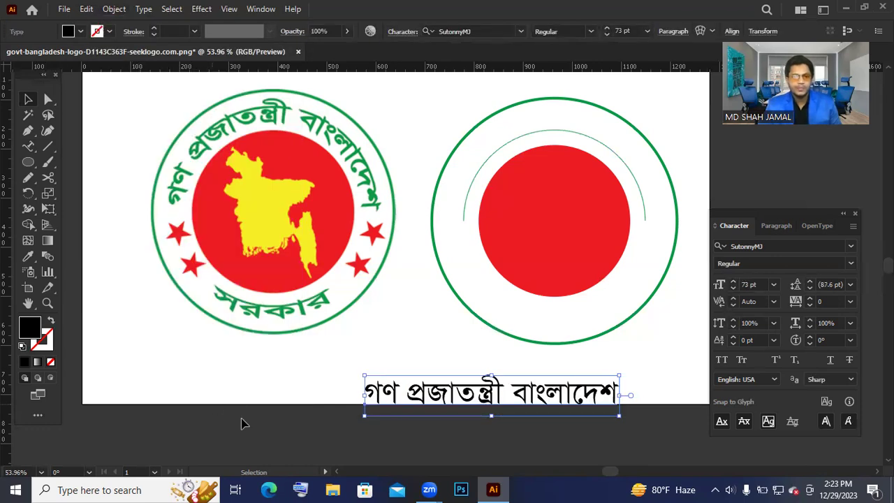
Step: Reselect the Bengali text line below the logos and expand its object and fill into shapes
{"action": "left_click", "coordinate": [314, 436]}
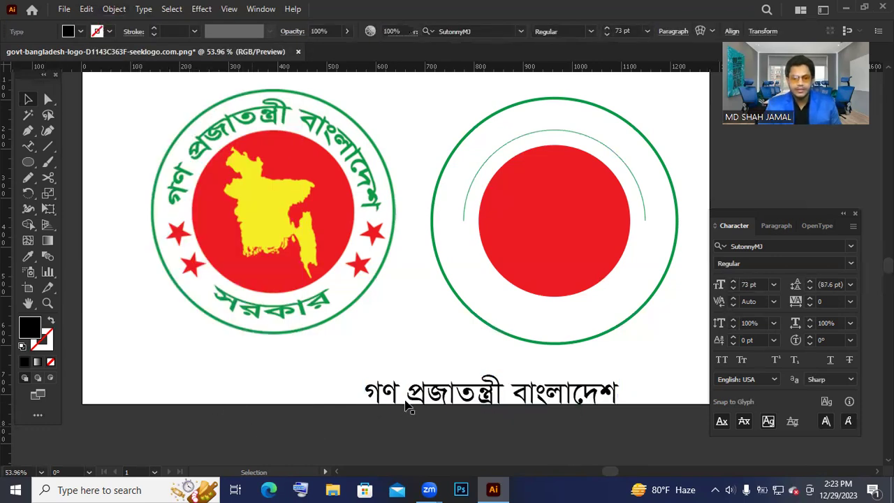
{"action": "left_click", "coordinate": [422, 397]}
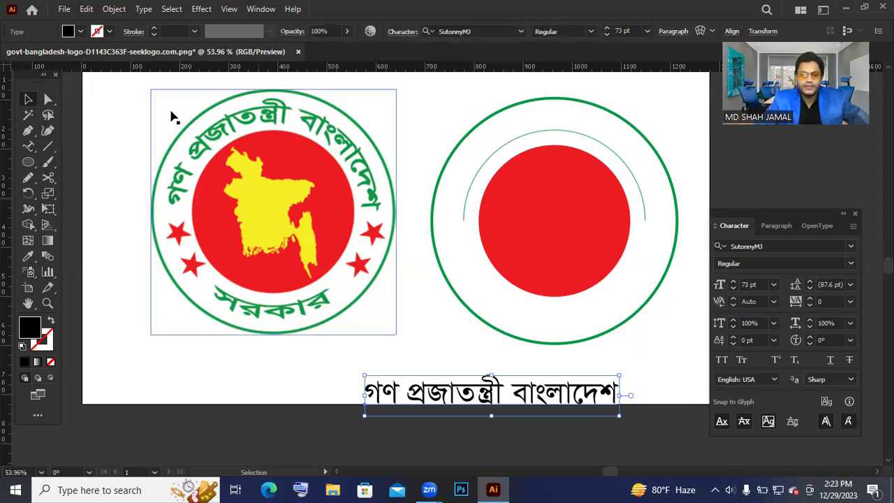
{"action": "left_click", "coordinate": [114, 10]}
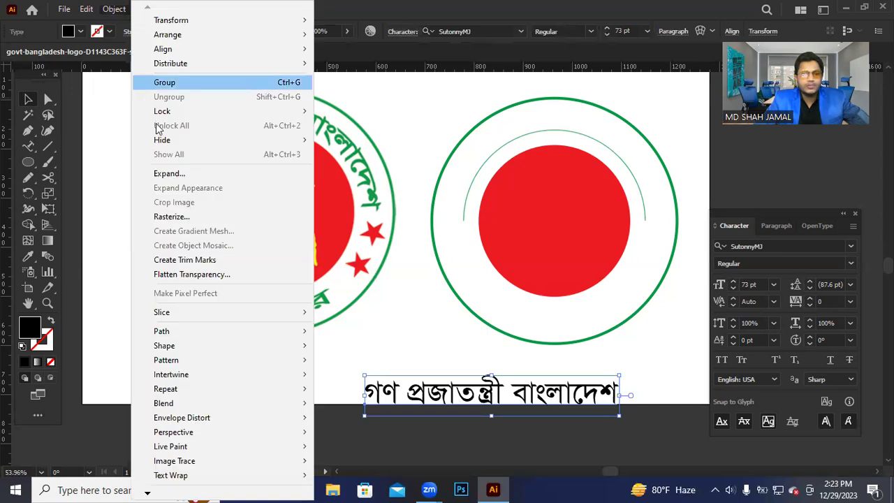
{"action": "left_click", "coordinate": [167, 173]}
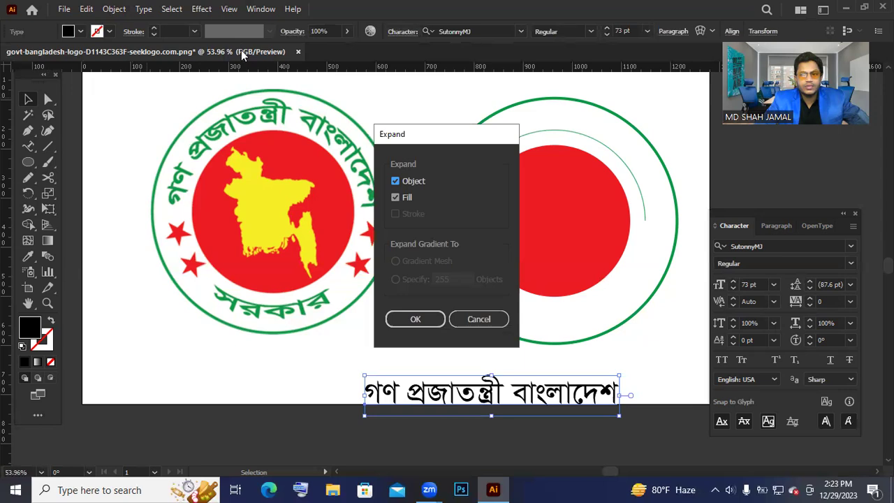
{"action": "left_click", "coordinate": [410, 315]}
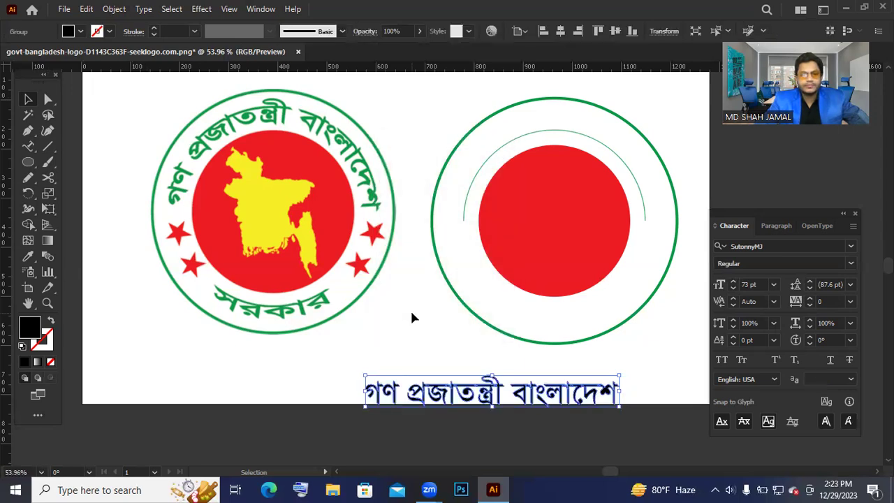
Step: Create a new Art Brush from the expanded lettering, using Stretch to Fit Stroke Length and colorization method None
{"action": "left_click", "coordinate": [343, 32]}
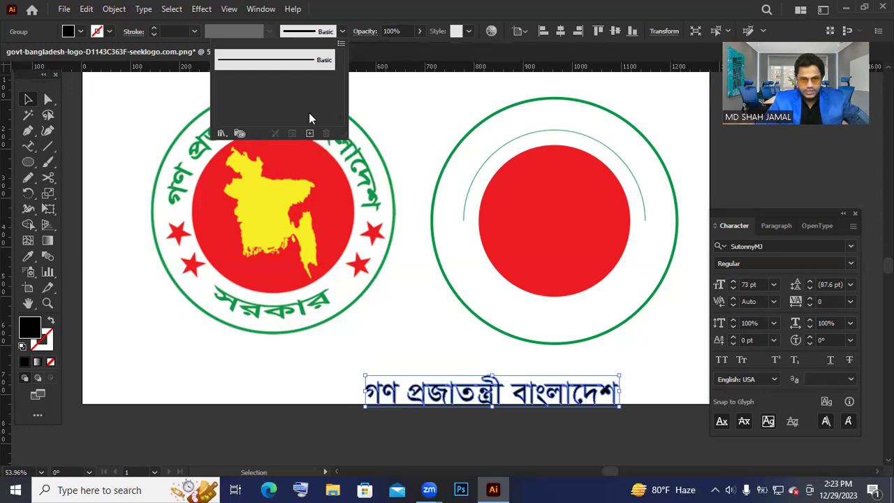
{"action": "left_click", "coordinate": [309, 134]}
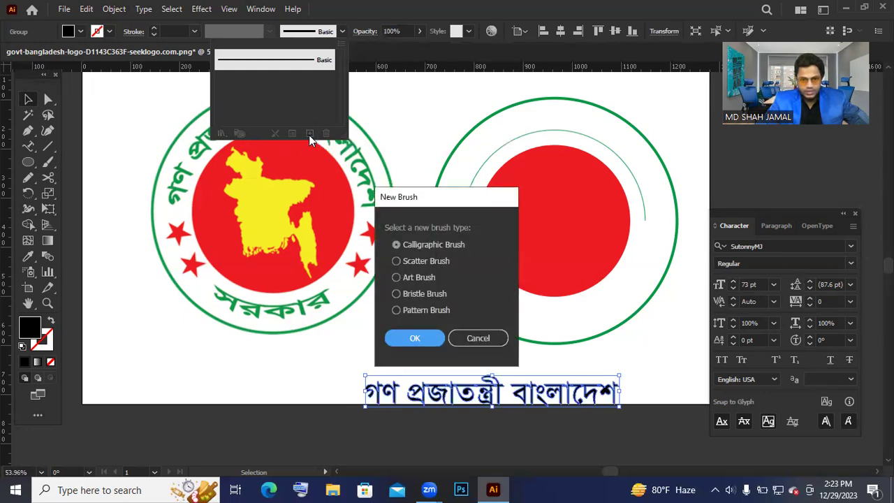
{"action": "left_click", "coordinate": [396, 278]}
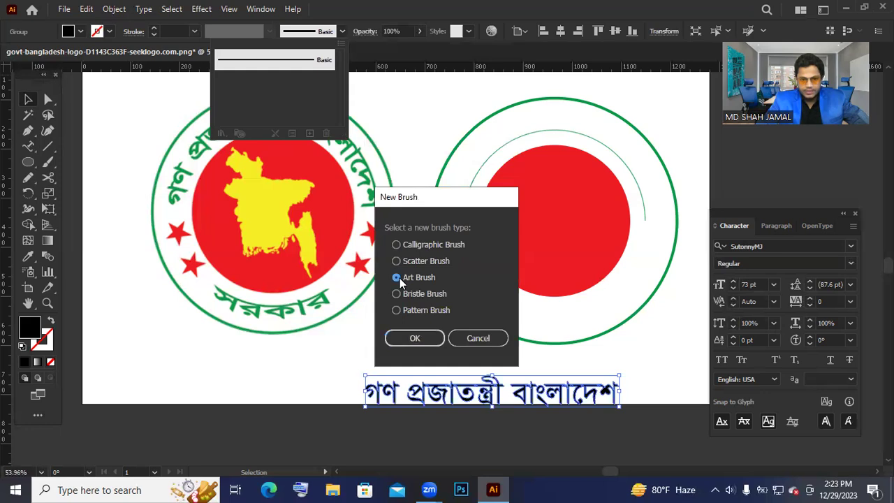
{"action": "left_click", "coordinate": [414, 338]}
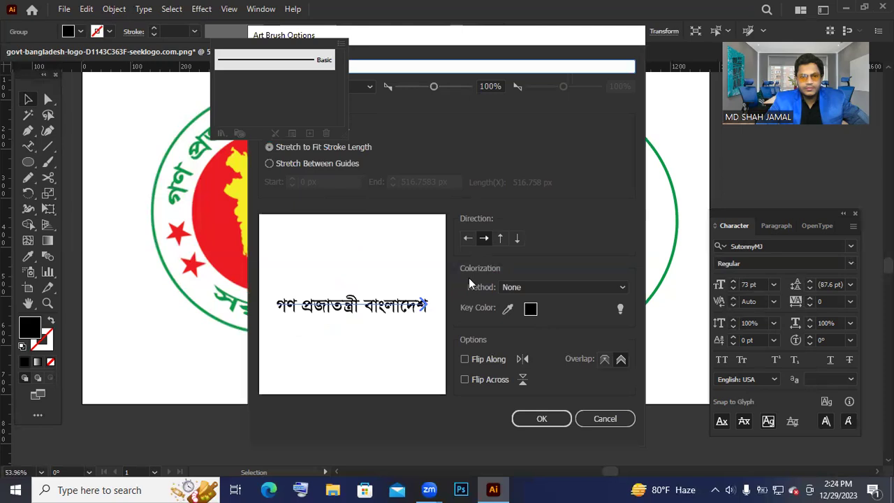
{"action": "left_click", "coordinate": [542, 419]}
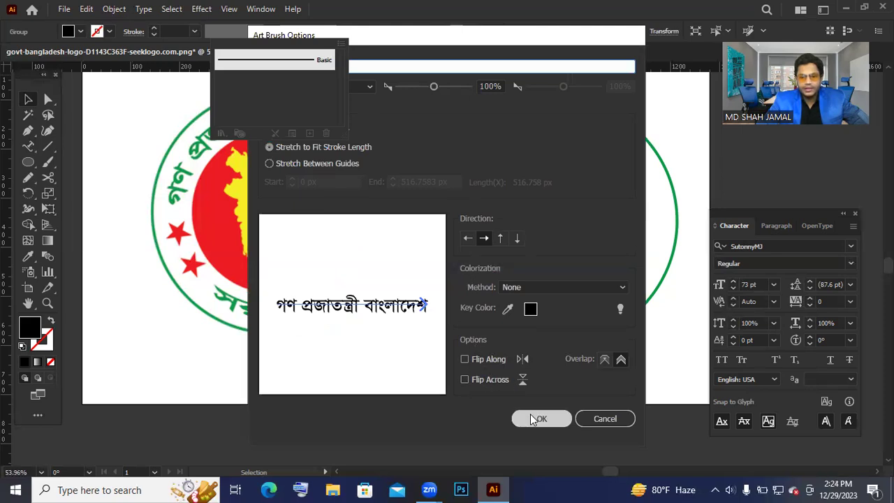
{"action": "left_click", "coordinate": [507, 313]}
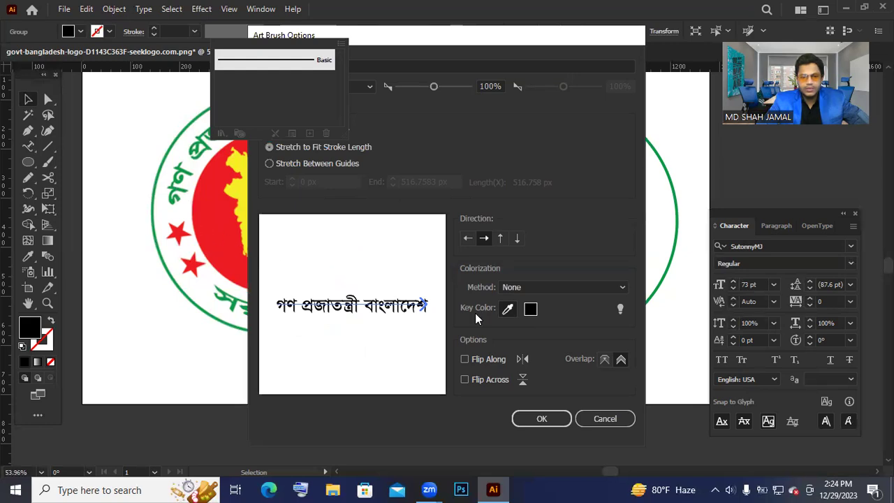
{"action": "left_click", "coordinate": [544, 420]}
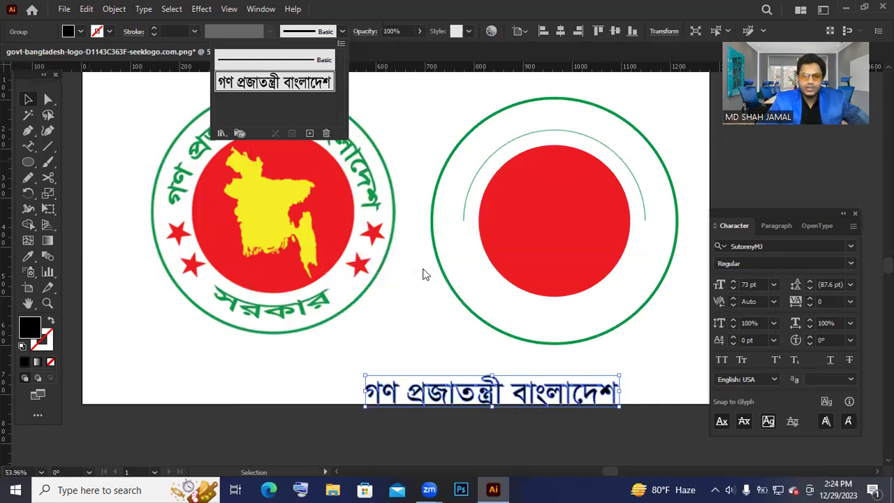
{"action": "left_click", "coordinate": [423, 291]}
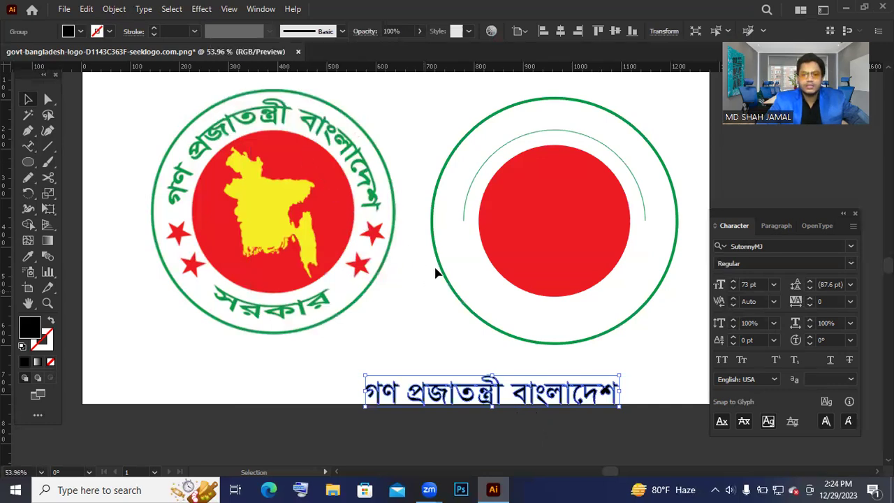
Step: Apply the custom Bengali lettering art brush to the thin upper arc between the green ring and the red circle
{"action": "left_click", "coordinate": [463, 218]}
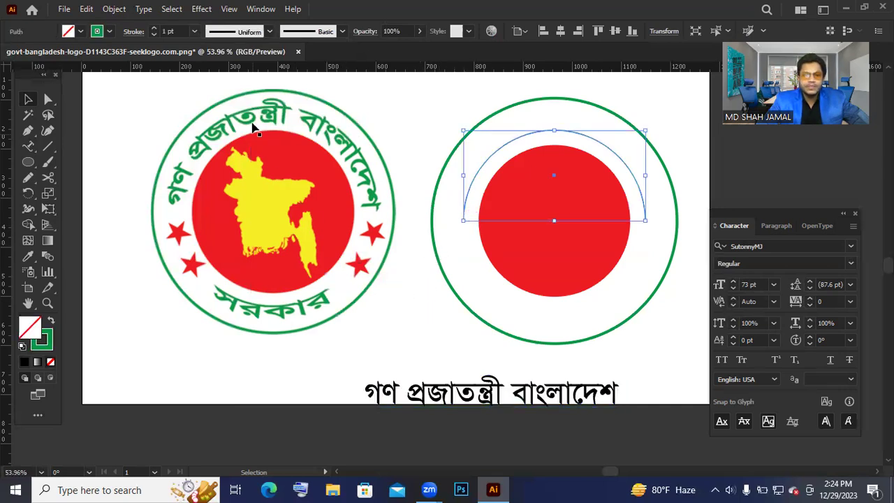
{"action": "left_click", "coordinate": [268, 32]}
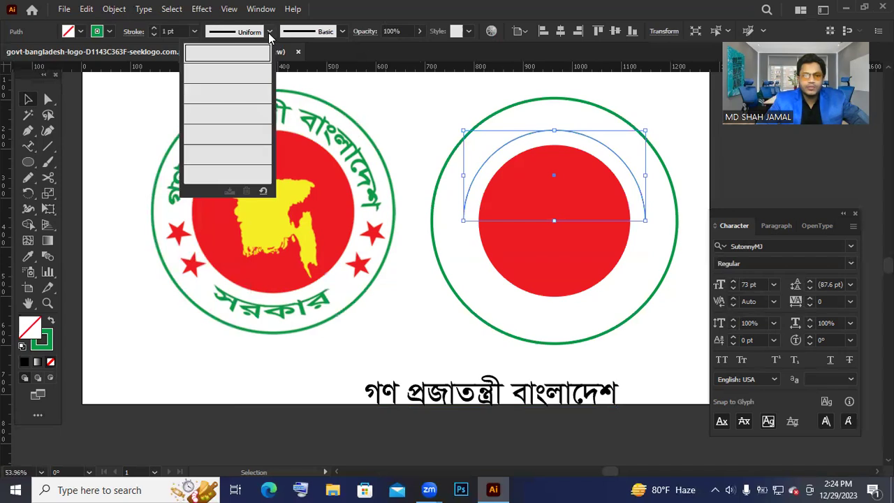
{"action": "left_click", "coordinate": [339, 32]}
{"action": "left_click", "coordinate": [341, 32]}
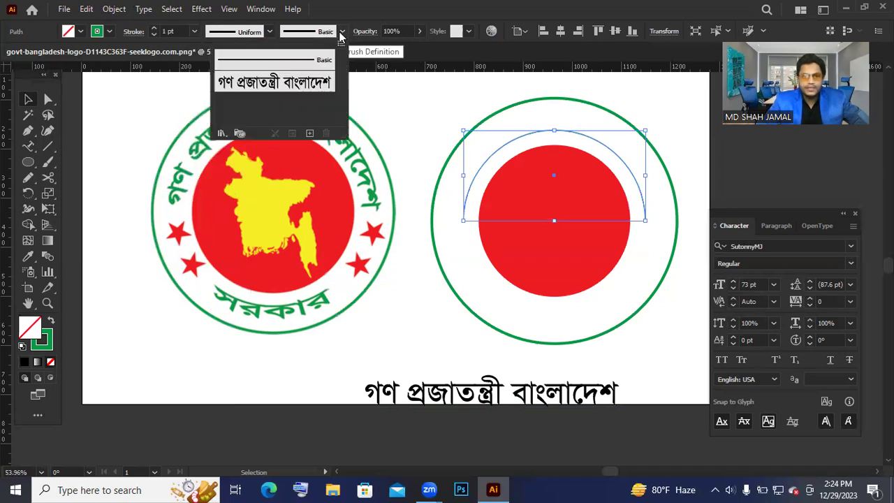
{"action": "left_click", "coordinate": [298, 85]}
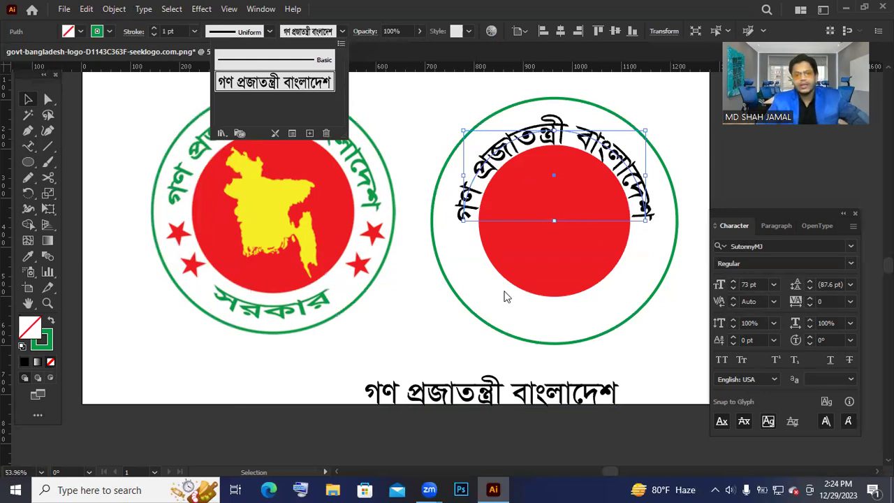
Step: Inspect the curved Bengali lettering up close along the upper arc and check how it sits between the circles
{"action": "key", "text": "ctrl+space"}
{"action": "mouse_move", "coordinate": [460, 172]}
{"action": "left_mouse_down"}
{"action": "mouse_move", "coordinate": [591, 254]}
{"action": "mouse_move", "coordinate": [522, 283]}
{"action": "mouse_move", "coordinate": [529, 268]}
{"action": "mouse_move", "coordinate": [626, 325]}
{"action": "mouse_move", "coordinate": [608, 318]}
{"action": "left_mouse_up"}
{"action": "key", "text": "space"}
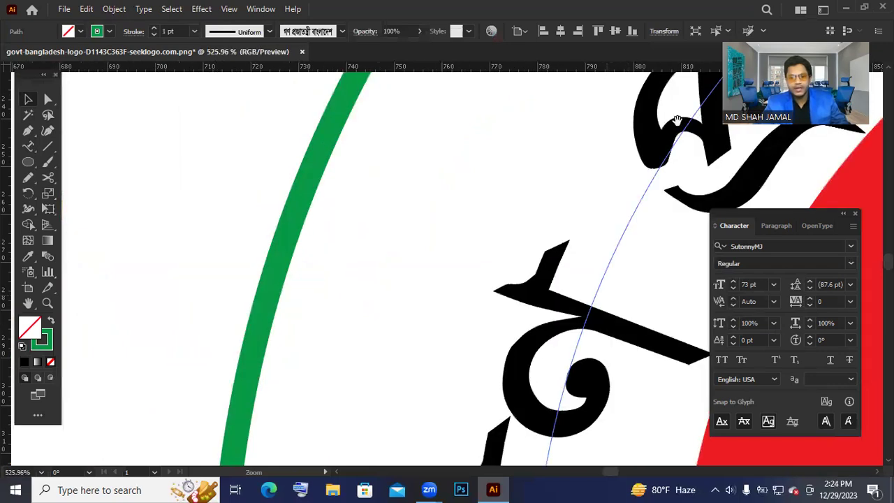
{"action": "left_click_drag", "start_coordinate": [679, 120], "coordinate": [370, 273]}
{"action": "left_click_drag", "start_coordinate": [493, 139], "coordinate": [349, 300]}
{"action": "left_click_drag", "start_coordinate": [643, 137], "coordinate": [445, 234]}
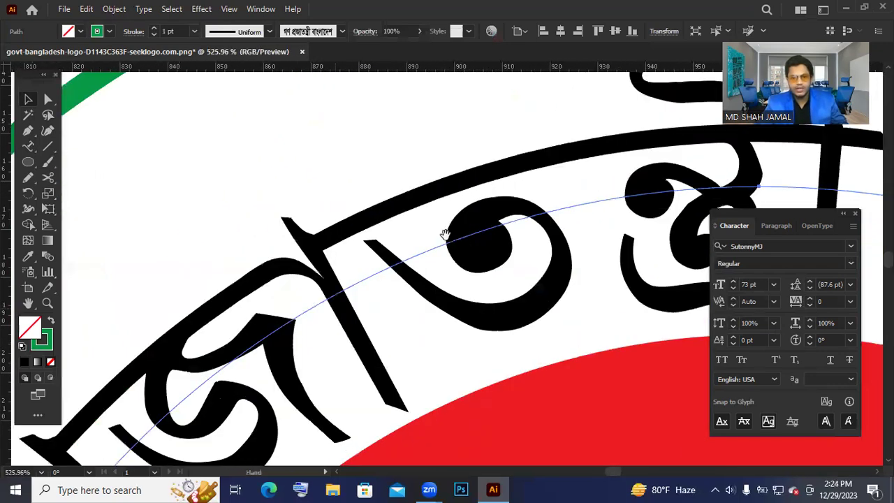
{"action": "left_click_drag", "start_coordinate": [579, 174], "coordinate": [368, 267]}
{"action": "left_click_drag", "start_coordinate": [474, 241], "coordinate": [291, 290]}
{"action": "left_click_drag", "start_coordinate": [499, 278], "coordinate": [244, 222]}
{"action": "key", "text": "ctrl+space"}
{"action": "left_click_drag", "start_coordinate": [587, 356], "coordinate": [435, 326]}
{"action": "left_click_drag", "start_coordinate": [527, 332], "coordinate": [597, 405]}
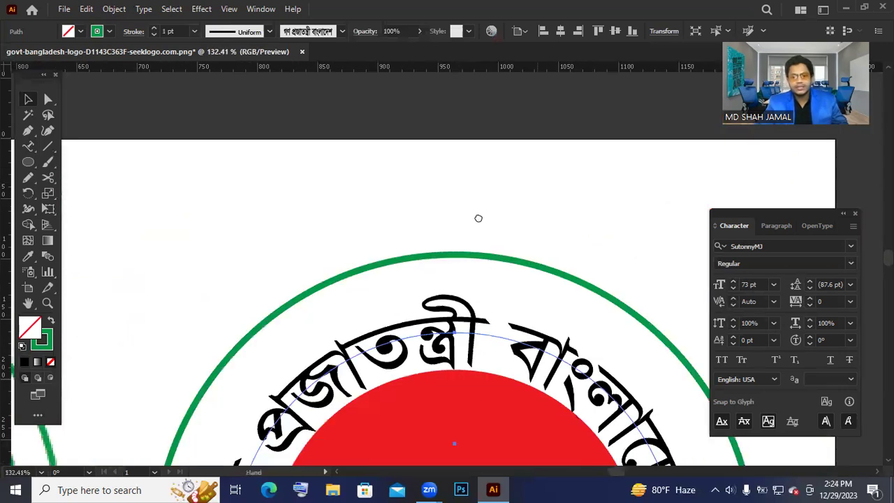
{"action": "key", "text": "ctrl+space"}
{"action": "left_click_drag", "start_coordinate": [581, 279], "coordinate": [484, 237]}
Step: Enlarge the lettering arc slightly around the red circle so the text sits farther out within the green ring, and deselect it
{"action": "key", "text": "v"}
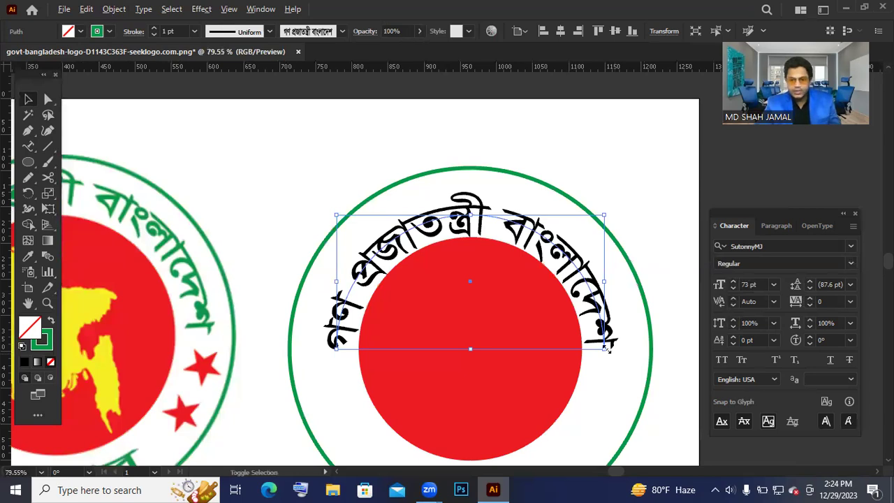
{"action": "left_click_drag", "start_coordinate": [605, 349], "coordinate": [619, 357]}
{"action": "key", "text": "ctrl+space"}
{"action": "left_click_drag", "start_coordinate": [626, 314], "coordinate": [569, 307]}
{"action": "left_click", "coordinate": [625, 339], "text": "alt"}
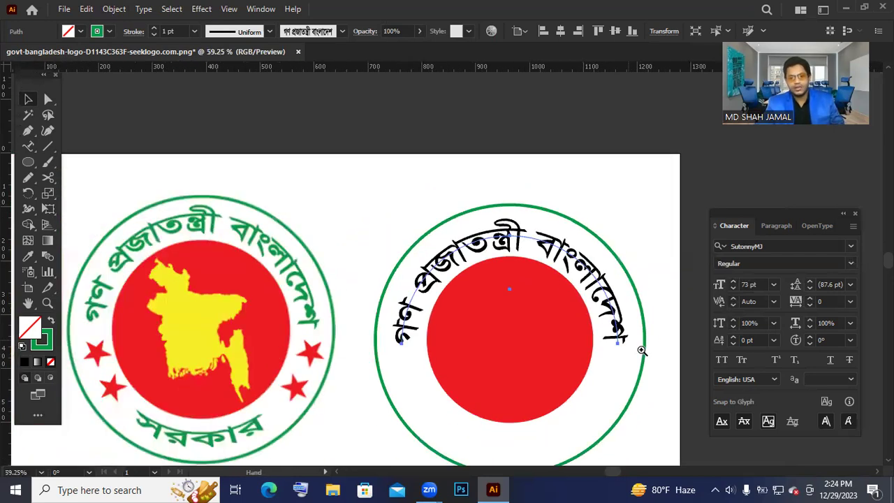
{"action": "left_click_drag", "start_coordinate": [581, 355], "coordinate": [529, 300]}
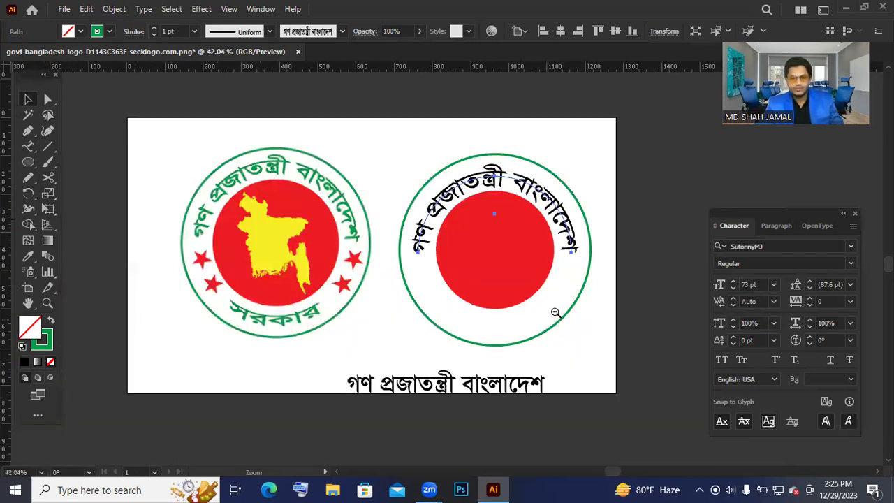
{"action": "key", "text": "ctrl+minus"}
{"action": "key", "text": "v"}
{"action": "left_click", "coordinate": [462, 129]}
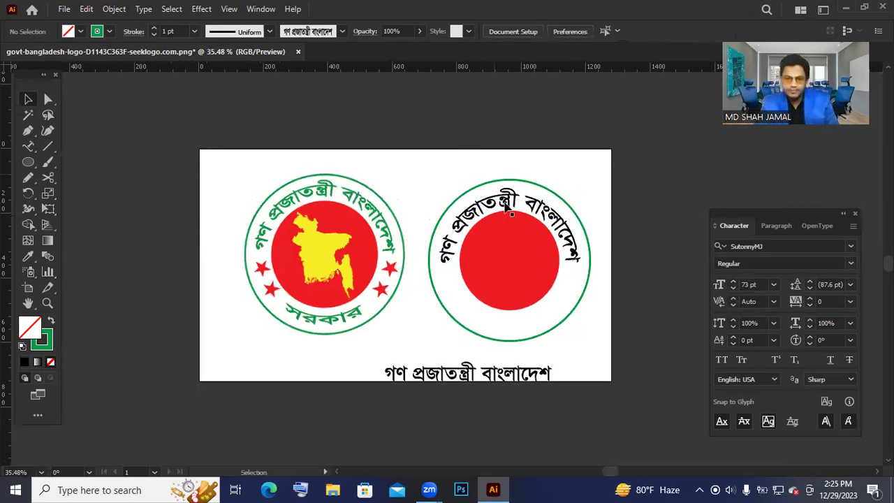
Step: Select the curved Bengali lettering and expand its appearance into editable shapes
{"action": "left_click", "coordinate": [508, 201]}
{"action": "left_click_drag", "start_coordinate": [509, 198], "coordinate": [575, 168]}
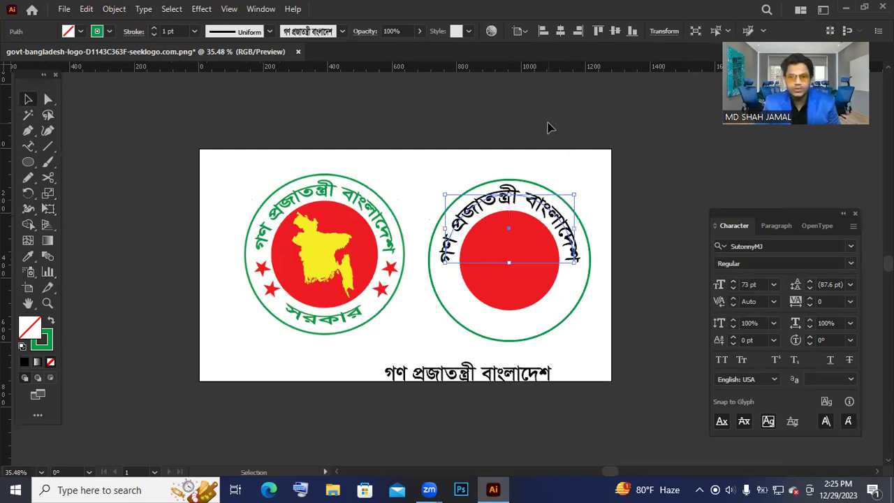
{"action": "left_click", "coordinate": [629, 286]}
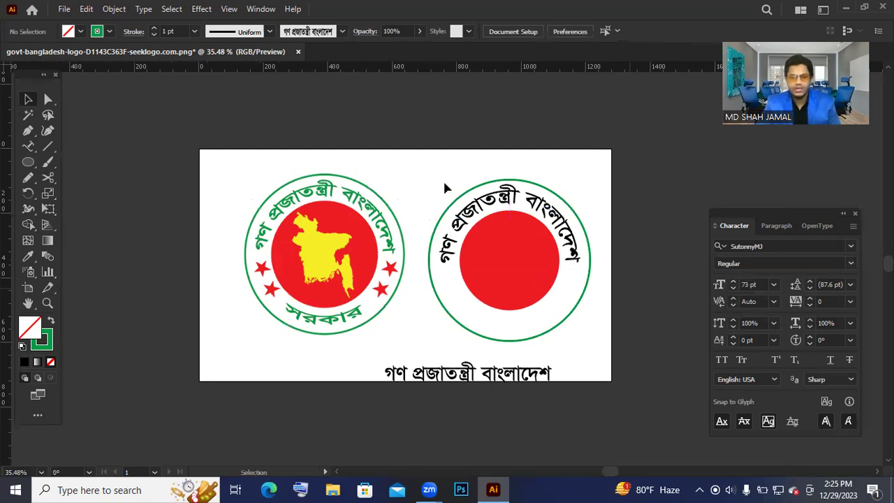
{"action": "left_click", "coordinate": [474, 212]}
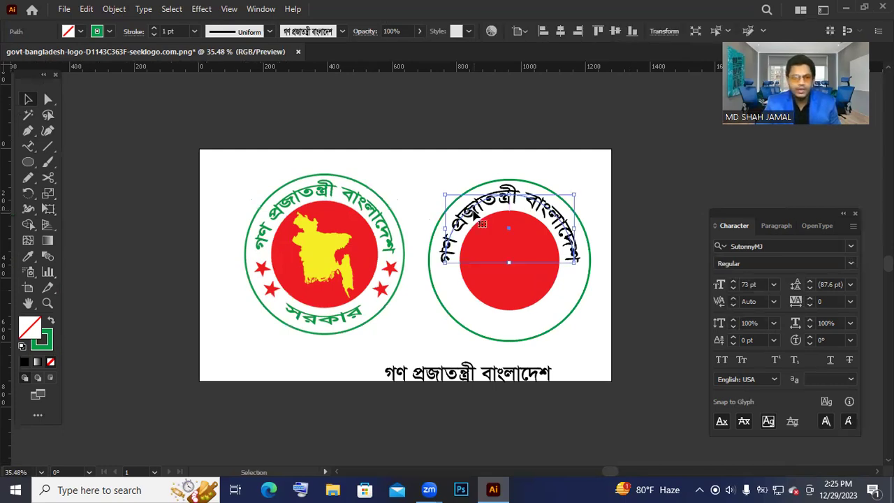
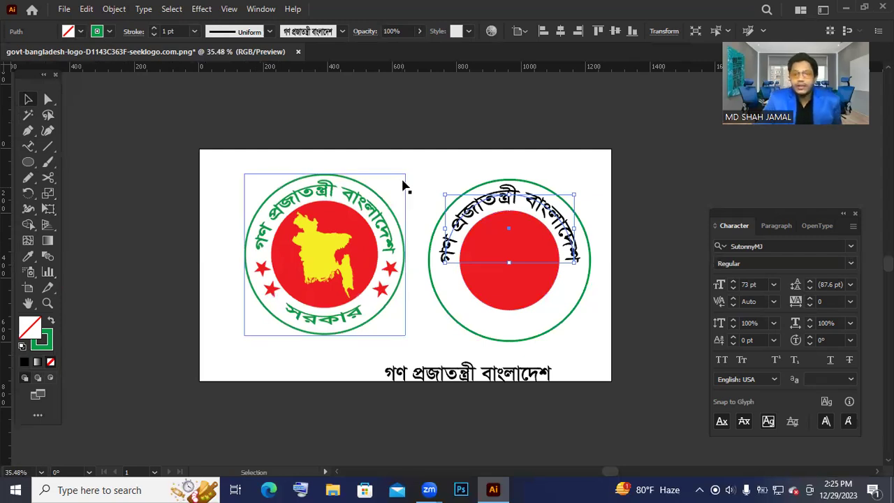
{"action": "left_click", "coordinate": [114, 9]}
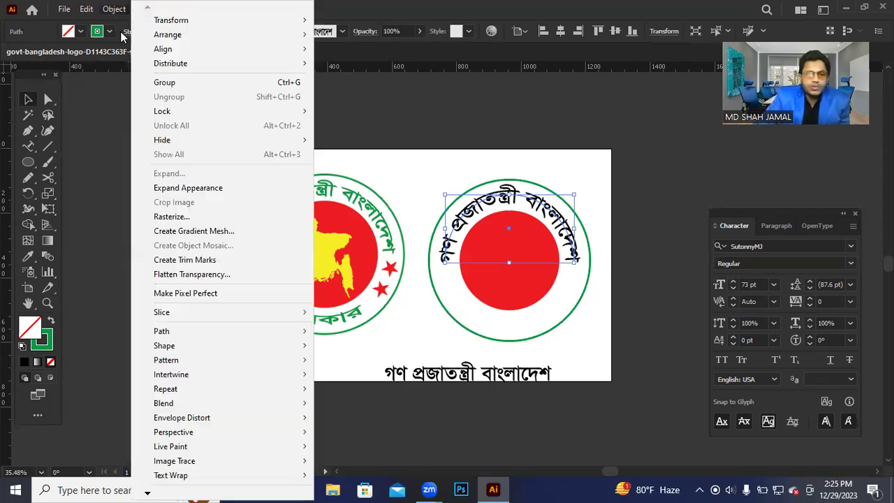
{"action": "left_click", "coordinate": [172, 190]}
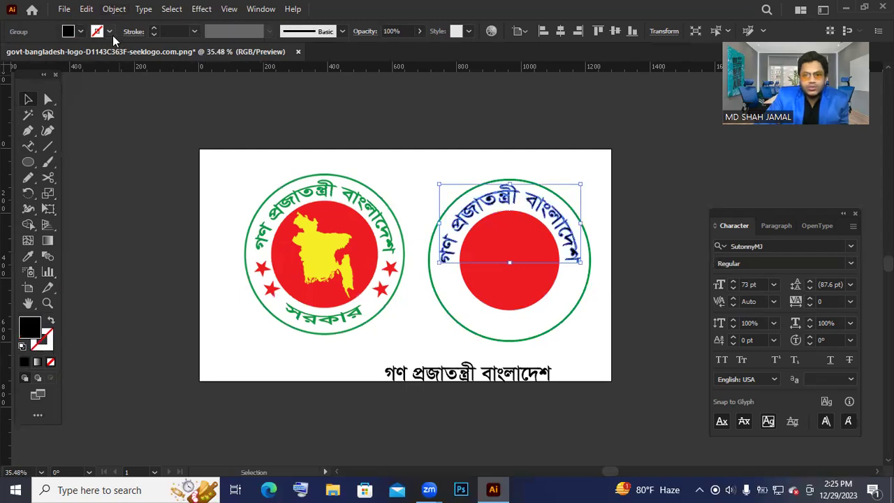
Step: Recolor the expanded curved lettering with the green sampled from the reference logo's text, and deselect it
{"action": "left_click", "coordinate": [77, 36]}
{"action": "left_click", "coordinate": [78, 36]}
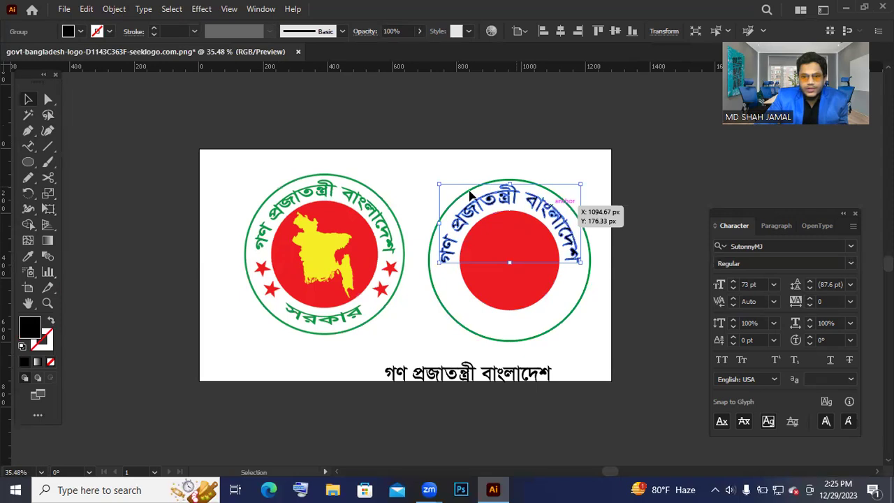
{"action": "left_click", "coordinate": [29, 259]}
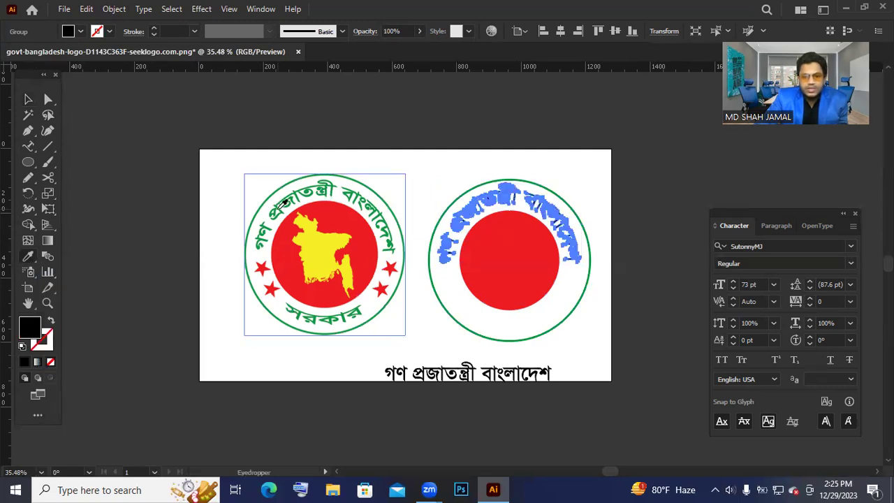
{"action": "left_click", "coordinate": [285, 203]}
{"action": "left_click", "coordinate": [28, 100]}
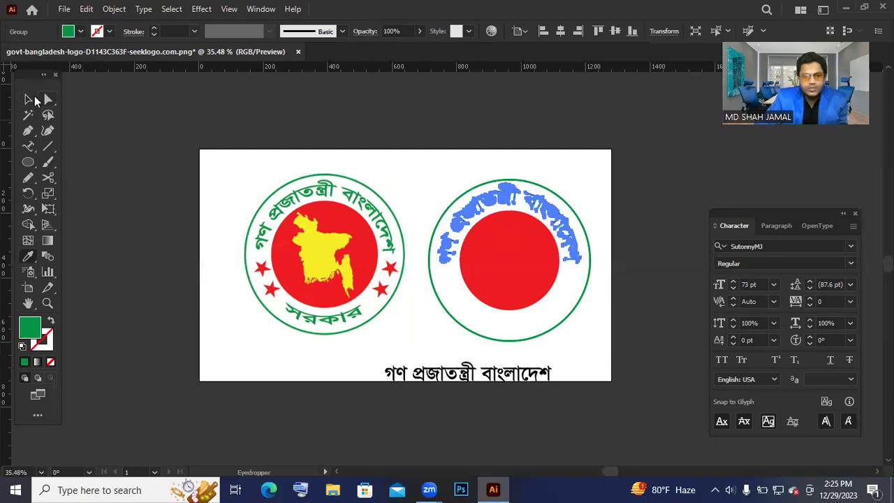
{"action": "key", "text": "ctrl+alt+3"}
{"action": "left_click", "coordinate": [236, 100]}
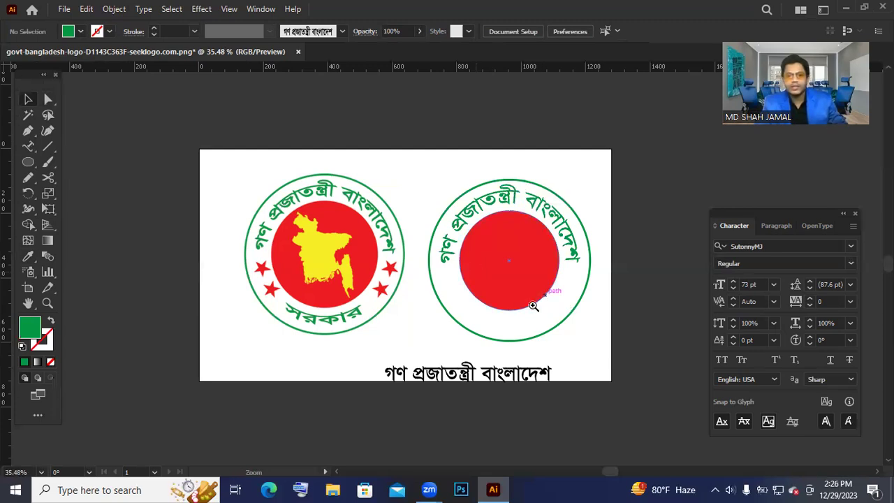
{"action": "scroll", "coordinate": [525, 260], "scroll_direction": "up", "scroll_amount": 3}
{"action": "left_click_drag", "start_coordinate": [524, 260], "coordinate": [437, 241]}
{"action": "scroll", "coordinate": [450, 253], "scroll_direction": "down", "scroll_amount": 1}
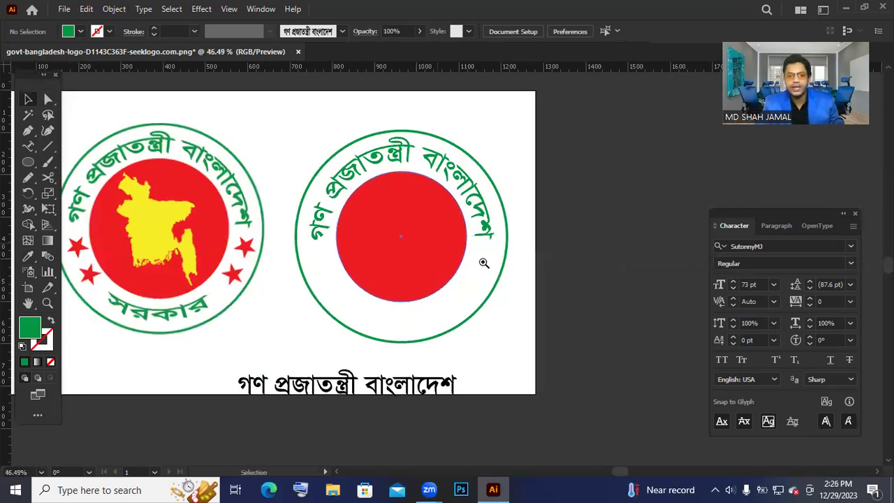
{"action": "scroll", "coordinate": [476, 262], "scroll_direction": "down", "scroll_amount": 1}
{"action": "left_click_drag", "start_coordinate": [450, 377], "coordinate": [545, 357]}
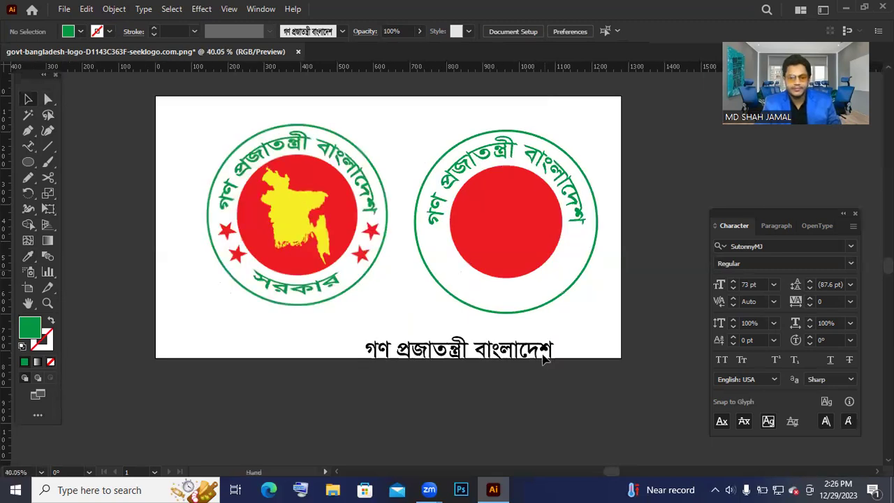
{"action": "scroll", "coordinate": [543, 358], "scroll_direction": "down", "scroll_amount": 1}
{"action": "scroll", "coordinate": [540, 357], "scroll_direction": "up", "scroll_amount": 2}
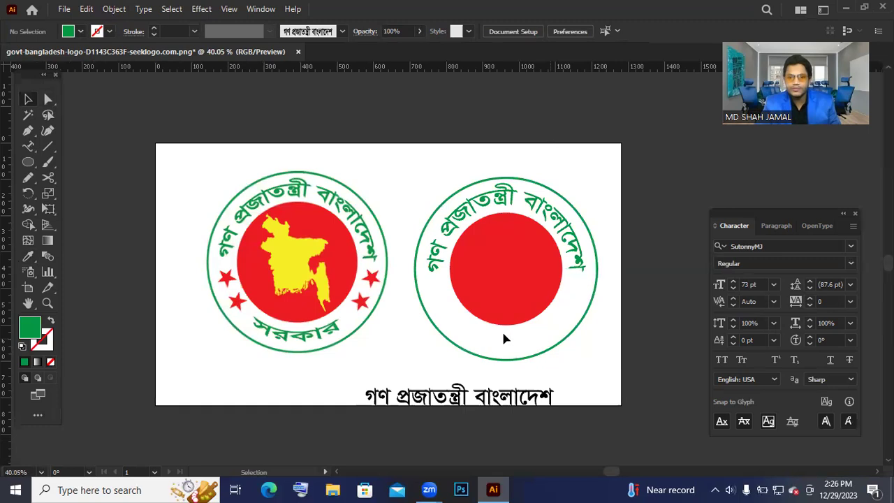
Step: Paste a copy of the outer green circle in front and scale it down about its centre to about 414 px
{"action": "left_click", "coordinate": [31, 160]}
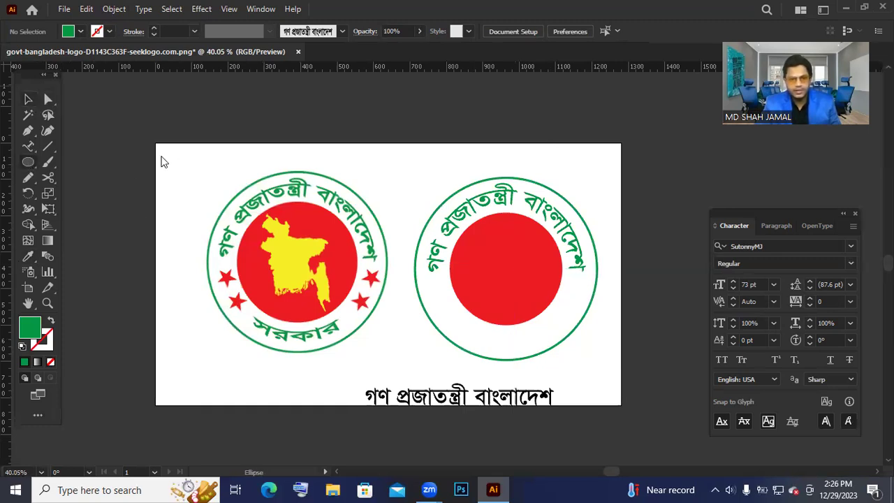
{"action": "key", "text": "v"}
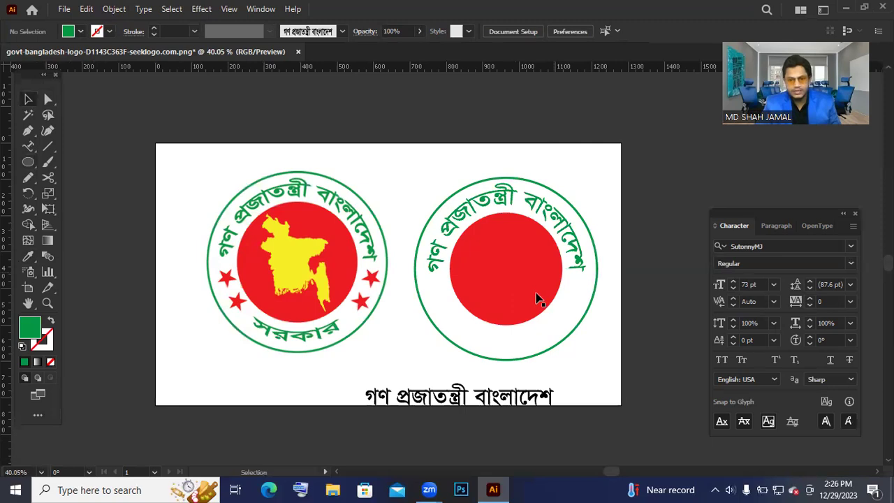
{"action": "left_click", "coordinate": [547, 357]}
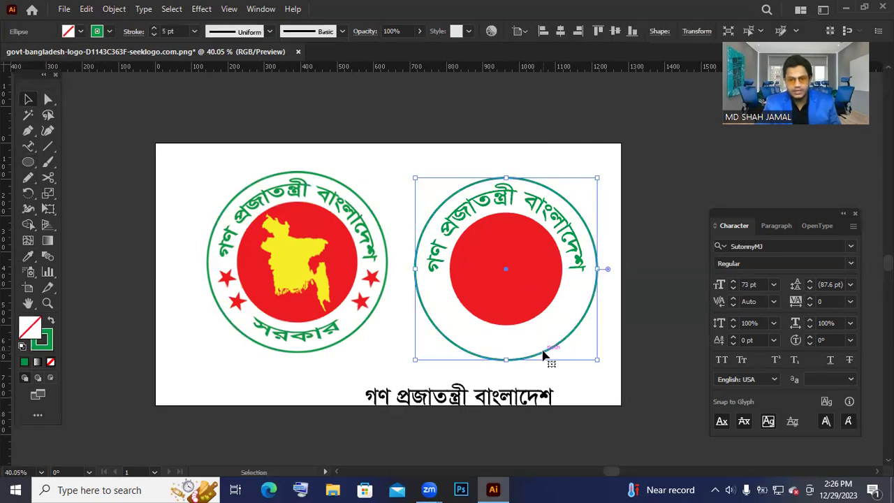
{"action": "left_click", "coordinate": [114, 9]}
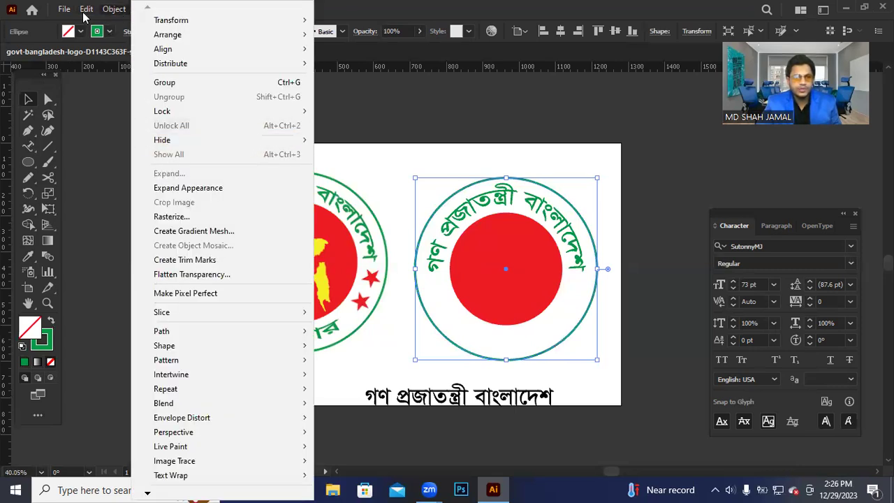
{"action": "mouse_move", "coordinate": [83, 11]}
{"action": "left_click", "coordinate": [115, 74]}
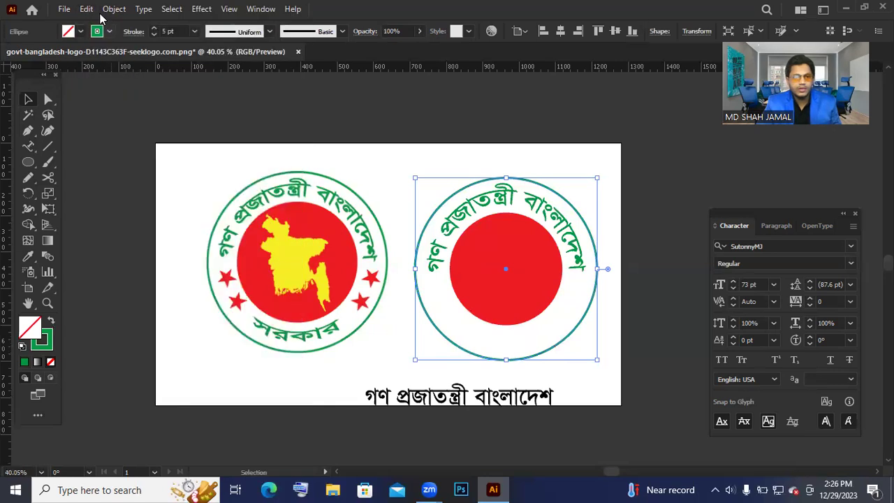
{"action": "left_click", "coordinate": [91, 13]}
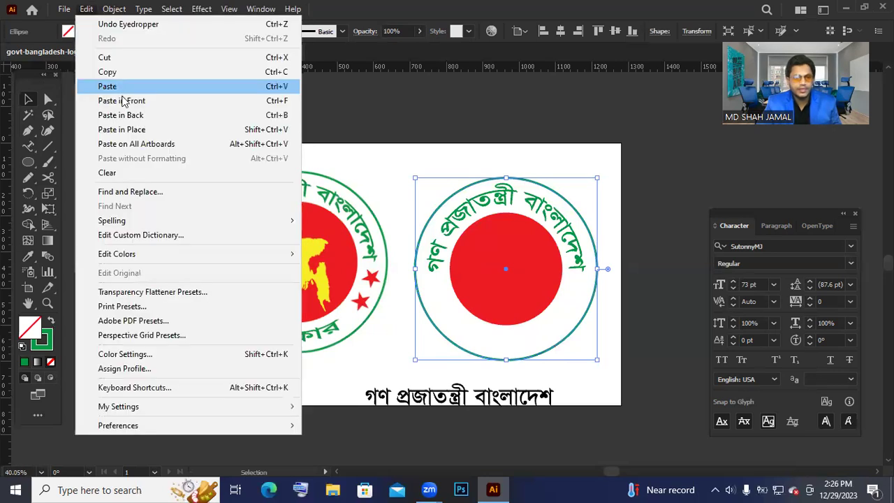
{"action": "left_click", "coordinate": [122, 101]}
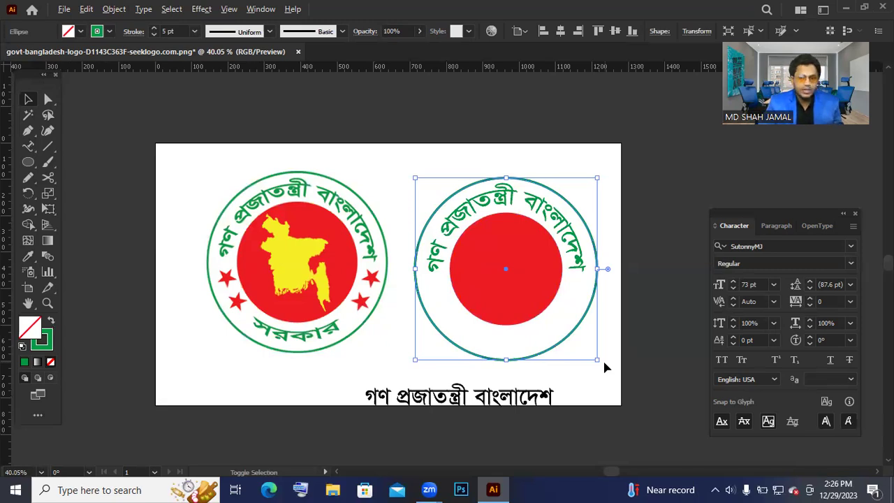
{"action": "left_click_drag", "start_coordinate": [597, 360], "coordinate": [584, 346]}
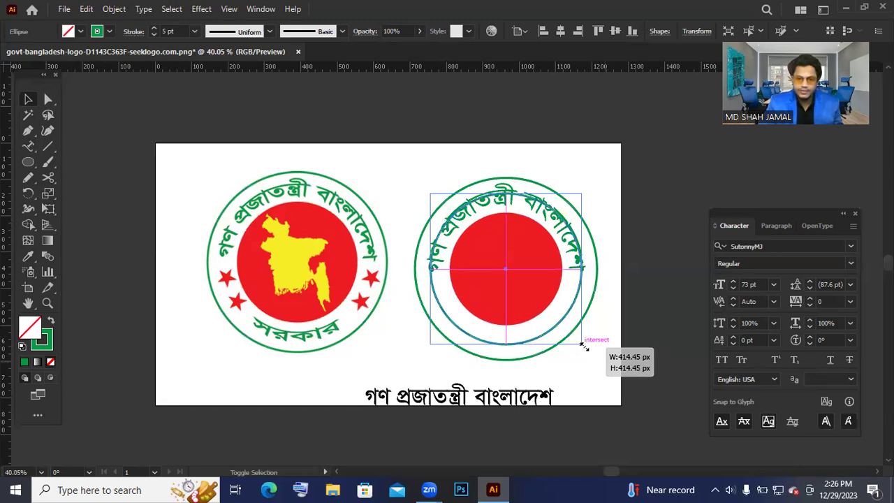
{"action": "left_click_drag", "start_coordinate": [584, 346], "coordinate": [584, 346]}
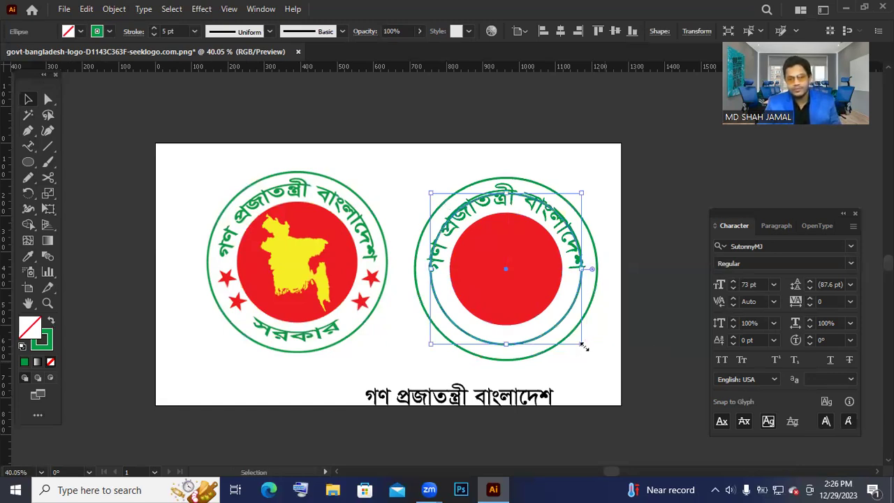
Step: Place a horizontal ruler guide across the new logo, just above the lower edge of the red circle
{"action": "key", "text": "ctrl+space"}
{"action": "left_click_drag", "start_coordinate": [474, 241], "coordinate": [581, 350]}
{"action": "key", "text": "ctrl+z"}
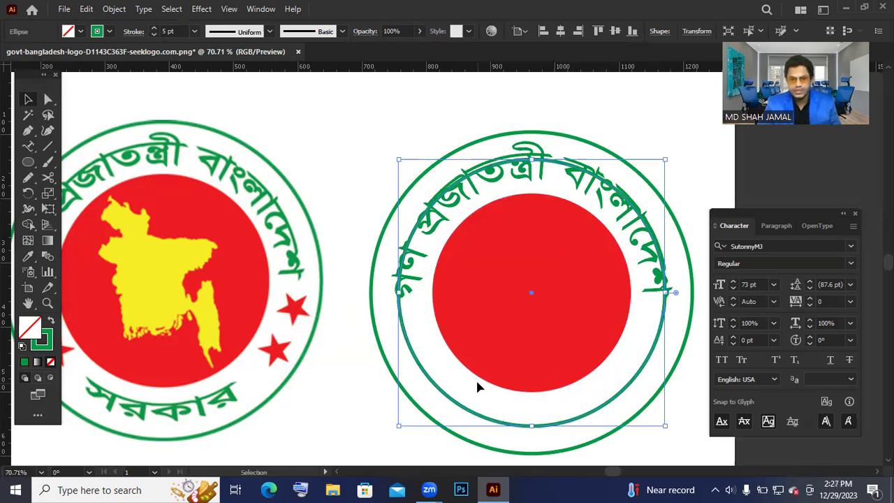
{"action": "scroll", "coordinate": [477, 387], "scroll_direction": "down", "scroll_amount": 2}
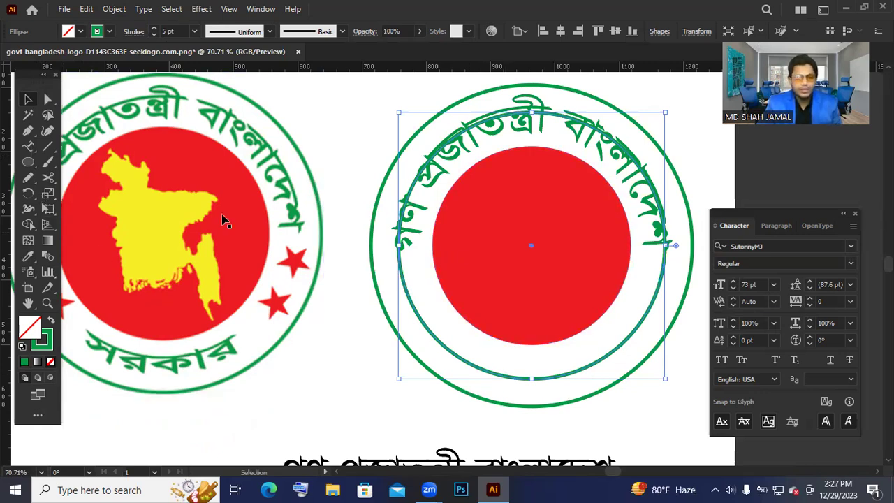
{"action": "left_click_drag", "start_coordinate": [495, 71], "coordinate": [524, 336]}
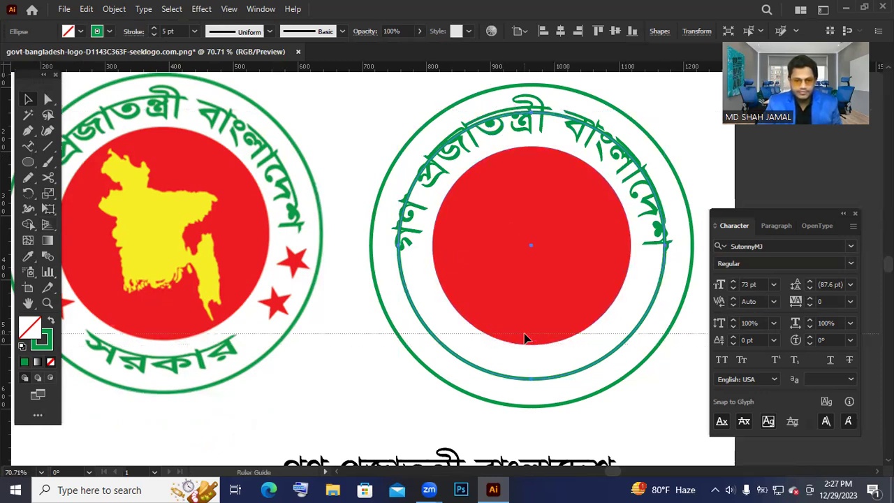
{"action": "left_click", "coordinate": [526, 334]}
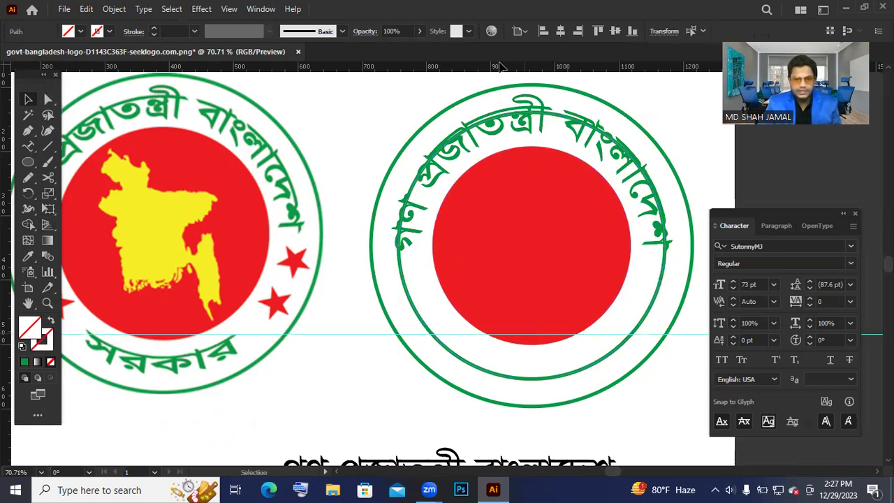
{"action": "left_click_drag", "start_coordinate": [436, 68], "coordinate": [466, 234]}
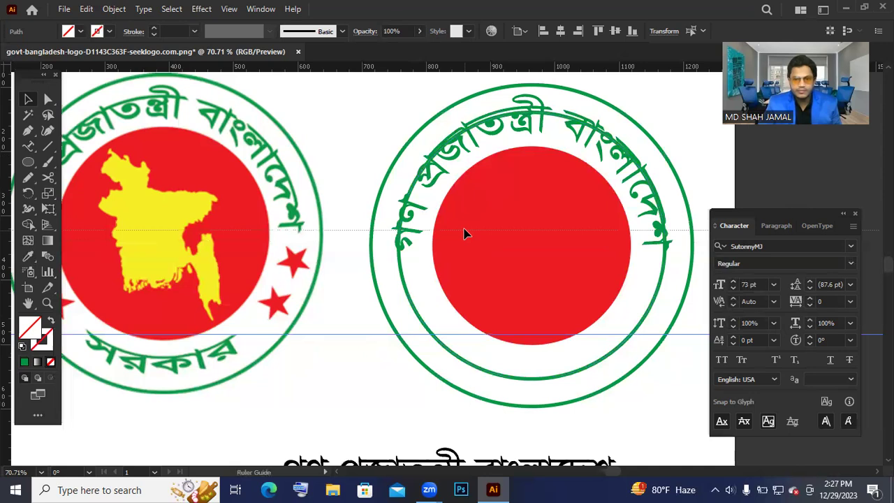
{"action": "left_click_drag", "start_coordinate": [466, 234], "coordinate": [452, 231]}
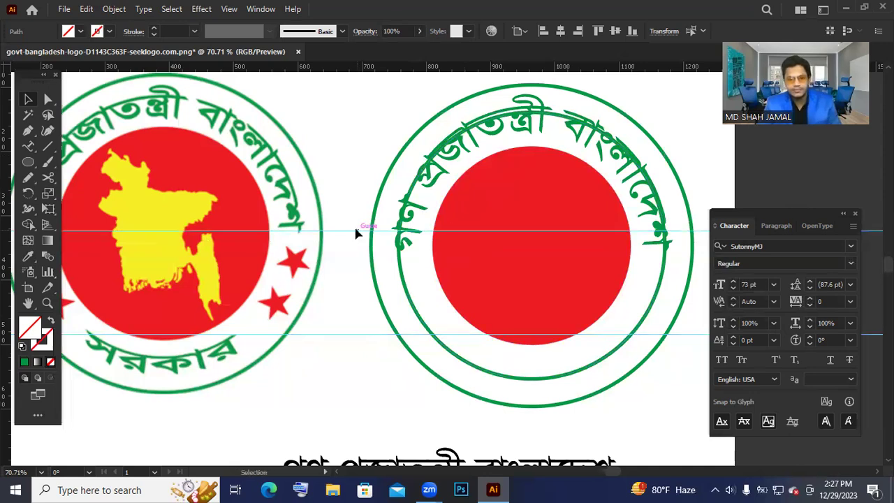
{"action": "key", "text": "Delete"}
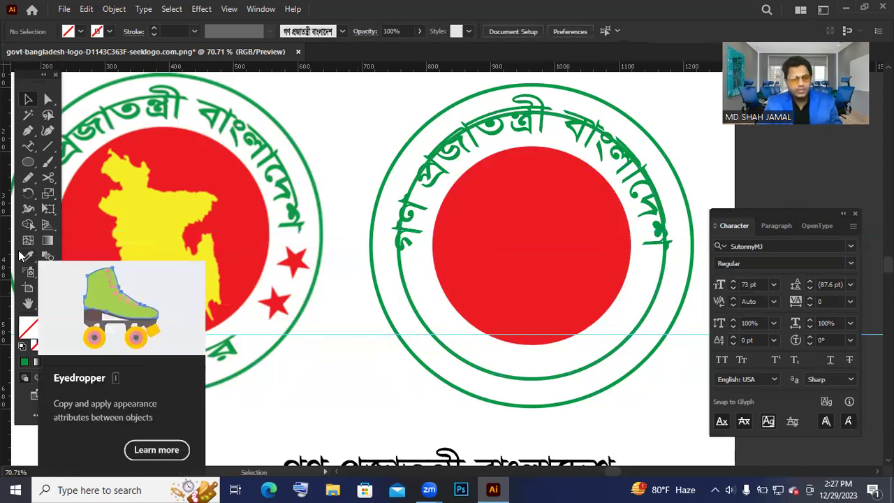
Step: Try to cut the inner green circle with Scissors at its two intersections with the guide
{"action": "left_click", "coordinate": [48, 180]}
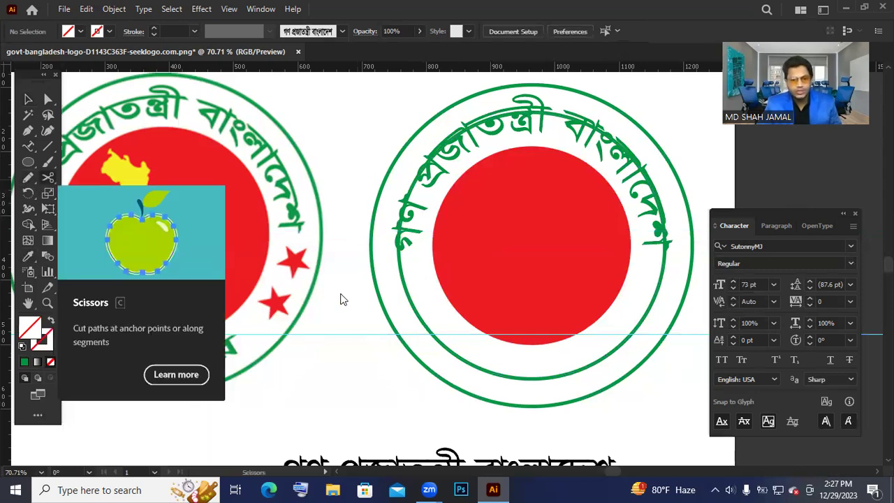
{"action": "left_click", "coordinate": [432, 334]}
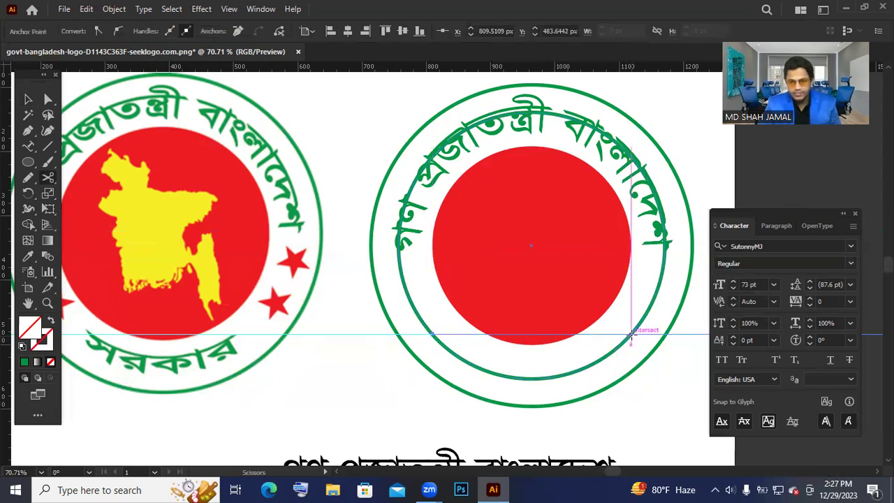
{"action": "left_click", "coordinate": [631, 334]}
{"action": "left_click", "coordinate": [27, 100]}
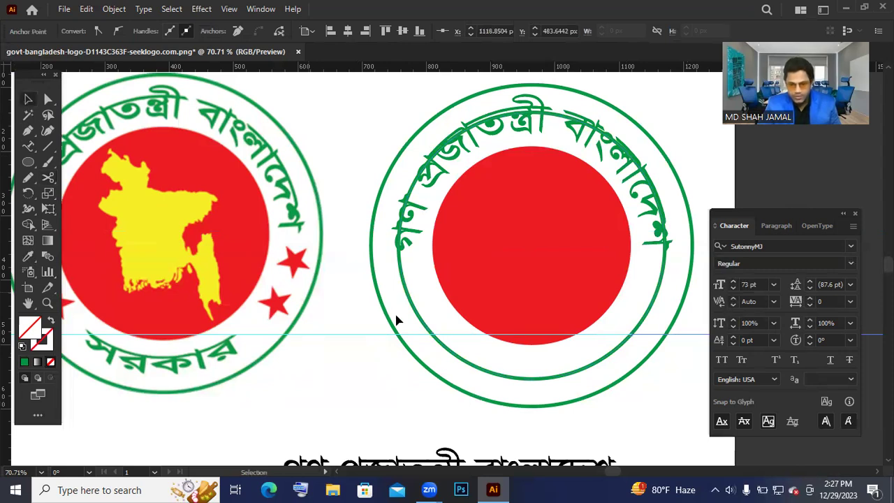
{"action": "key", "text": "a"}
Step: Select the inner green circle and cut its path with Scissors at both intersections with the horizontal guide
{"action": "scroll", "coordinate": [461, 341], "scroll_direction": "up", "scroll_amount": 3}
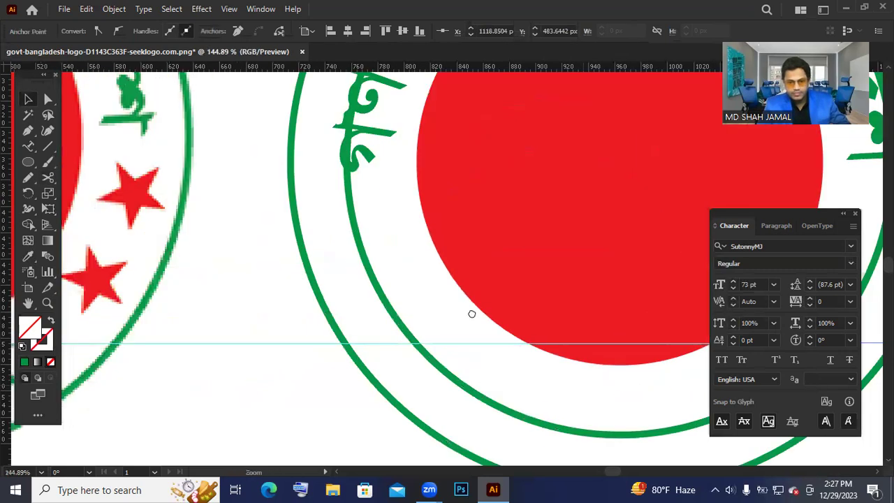
{"action": "left_click", "coordinate": [402, 339]}
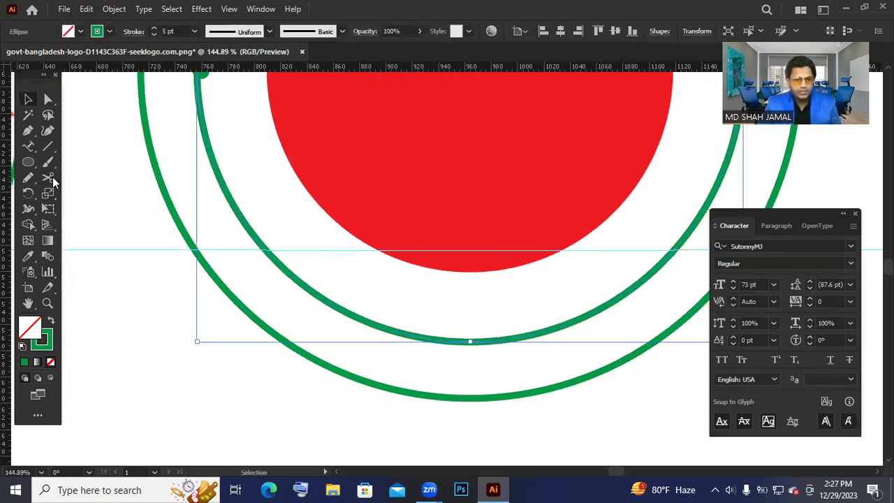
{"action": "key", "text": "c"}
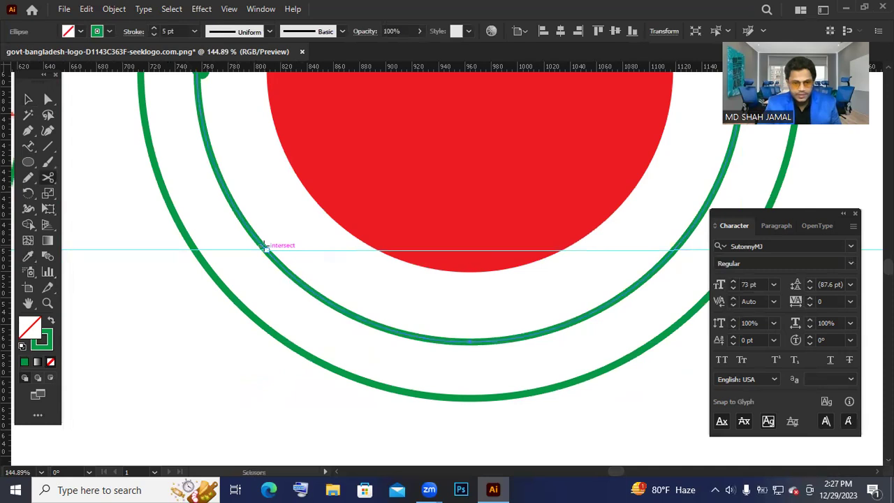
{"action": "left_click", "coordinate": [264, 247]}
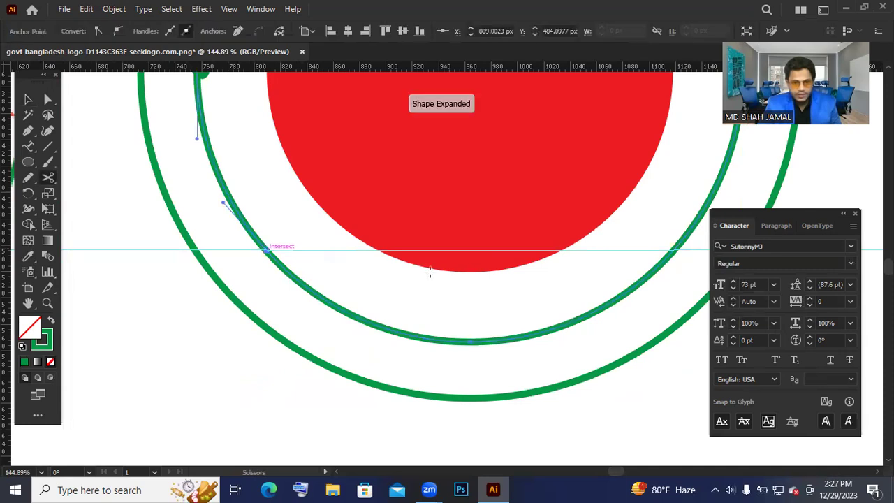
{"action": "left_click", "coordinate": [675, 248]}
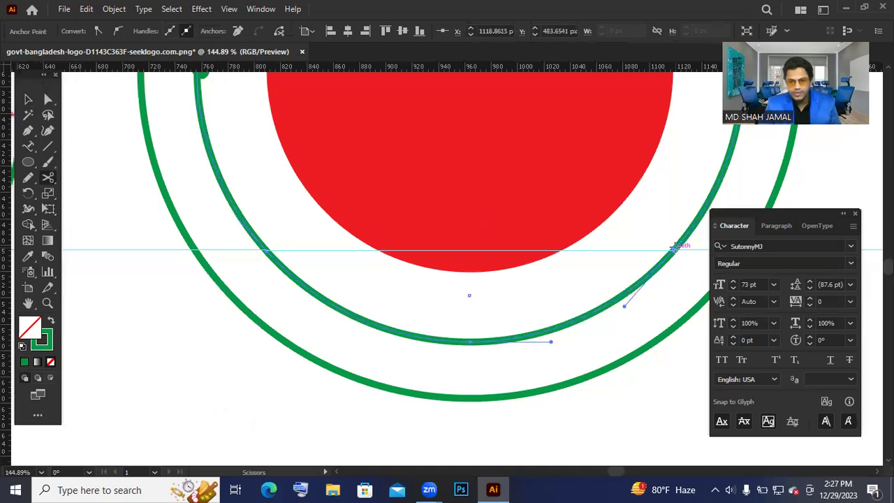
Step: Delete the upper part of the cut inner circle, keeping only the arc below the guide
{"action": "left_click", "coordinate": [28, 100]}
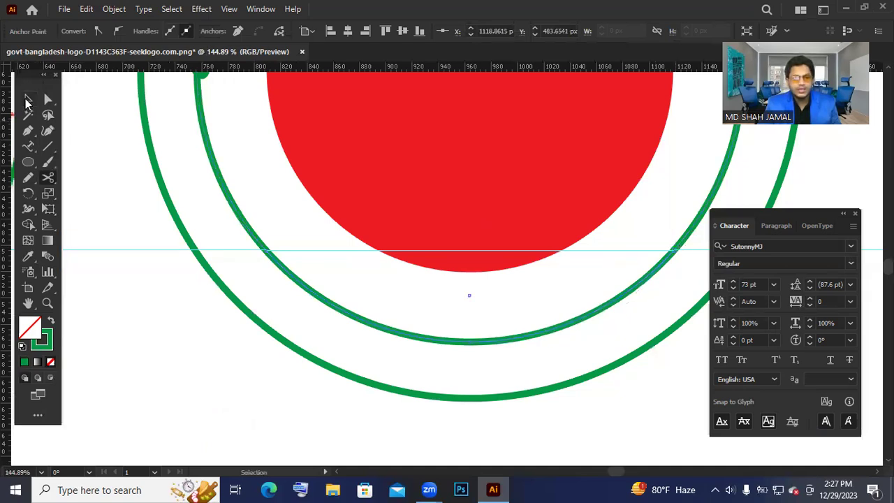
{"action": "left_click", "coordinate": [218, 181]}
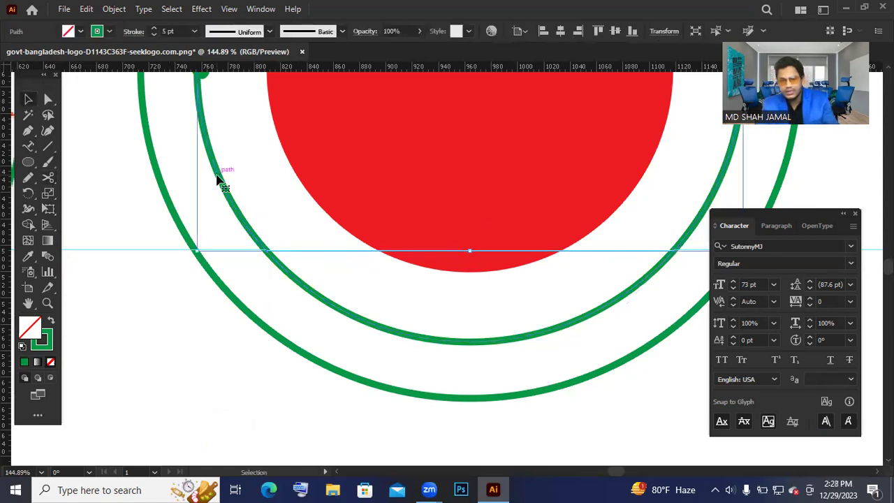
{"action": "key", "text": "Delete"}
Step: Delete the horizontal guide crossing the new logo at the ends of the lower green arc
{"action": "key", "text": "z"}
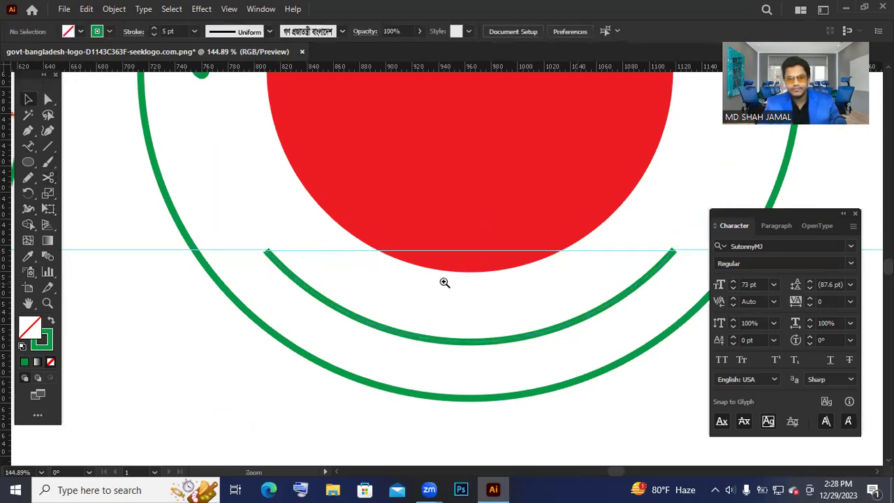
{"action": "left_click_drag", "start_coordinate": [534, 236], "coordinate": [358, 224]}
{"action": "left_click_drag", "start_coordinate": [578, 192], "coordinate": [637, 271]}
{"action": "left_click", "coordinate": [208, 301]}
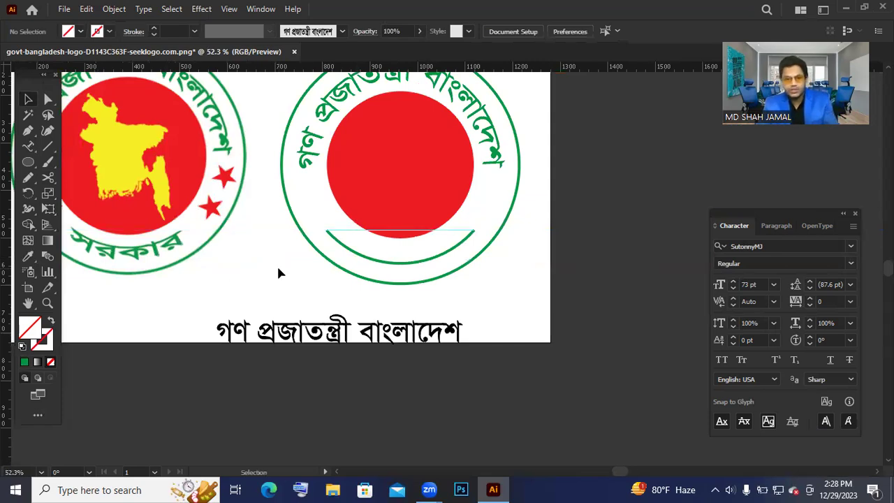
{"action": "left_click", "coordinate": [367, 240]}
{"action": "key", "text": "Delete"}
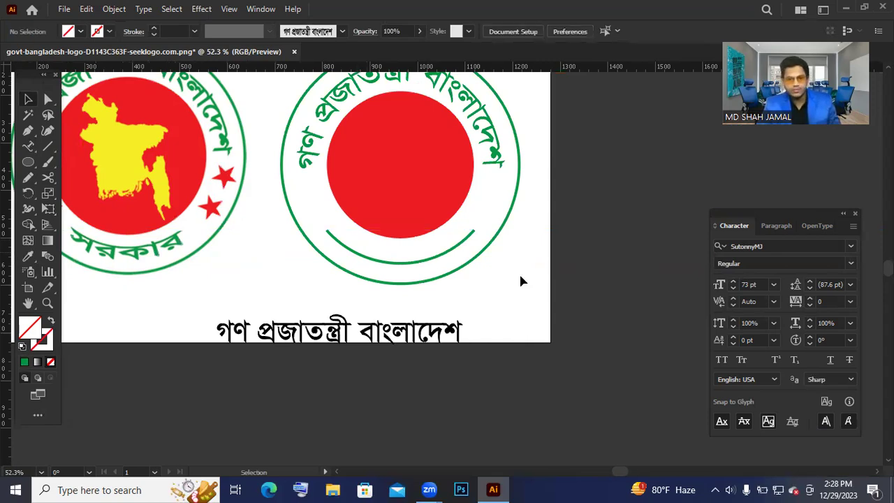
Step: Add the point text "সরকার" in SutonnyMJ at 73 pt just below the artboard
{"action": "left_click_drag", "start_coordinate": [451, 225], "coordinate": [536, 280]}
{"action": "left_click_drag", "start_coordinate": [572, 231], "coordinate": [408, 310]}
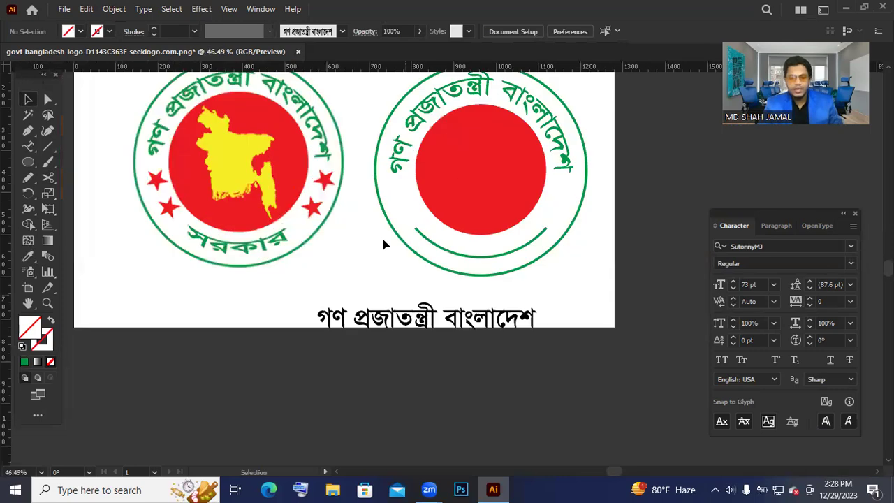
{"action": "scroll", "coordinate": [482, 293], "scroll_direction": "down", "scroll_amount": 2}
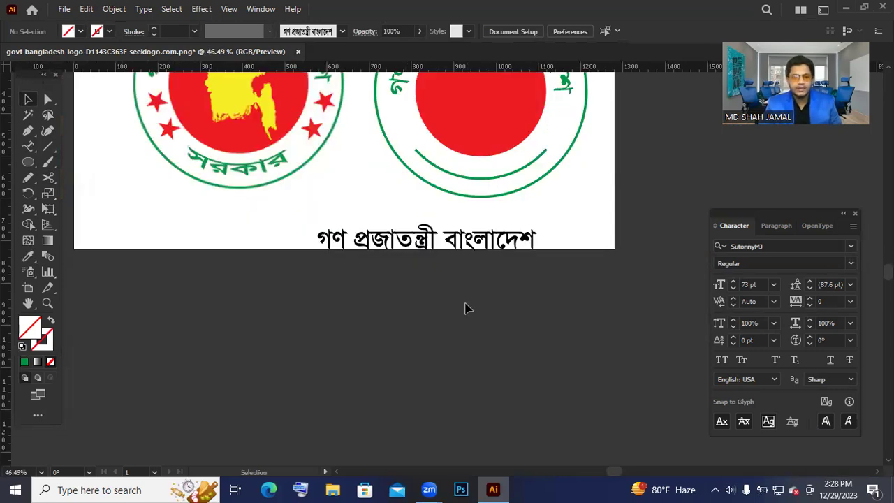
{"action": "scroll", "coordinate": [429, 342], "scroll_direction": "up", "scroll_amount": 1}
{"action": "scroll", "coordinate": [398, 342], "scroll_direction": "up", "scroll_amount": 1}
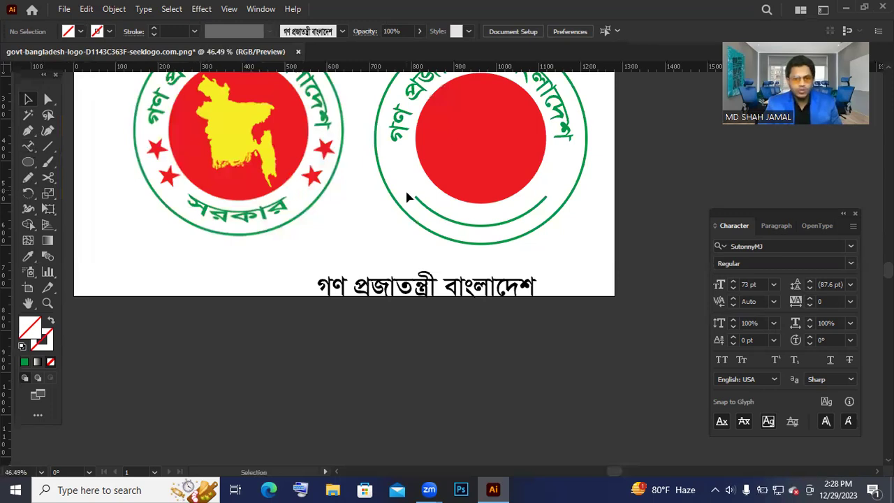
{"action": "scroll", "coordinate": [452, 172], "scroll_direction": "up", "scroll_amount": 2}
{"action": "scroll", "coordinate": [459, 320], "scroll_direction": "down", "scroll_amount": 1}
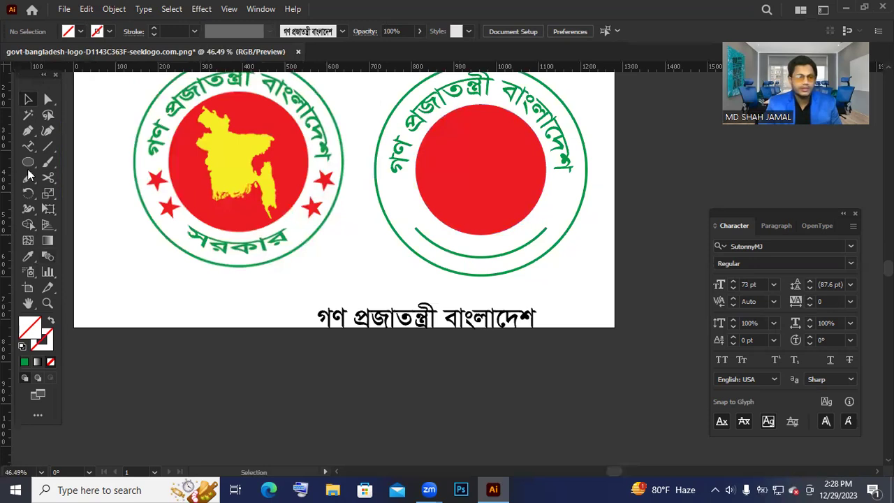
{"action": "left_click", "coordinate": [30, 145]}
{"action": "left_click", "coordinate": [56, 147]}
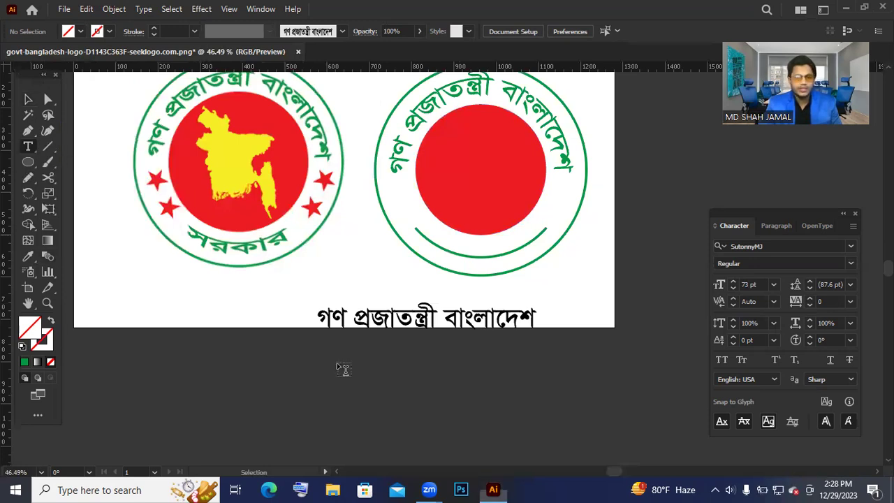
{"action": "left_click", "coordinate": [360, 379]}
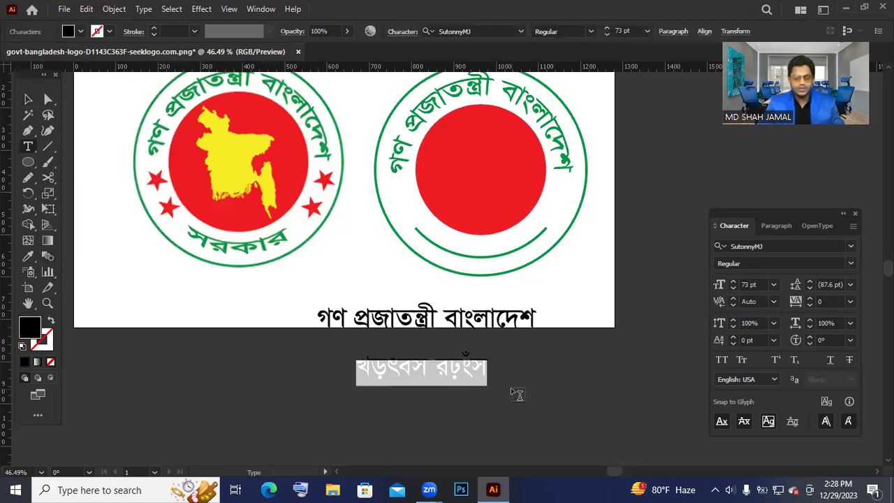
{"action": "type", "text": "miKv"}
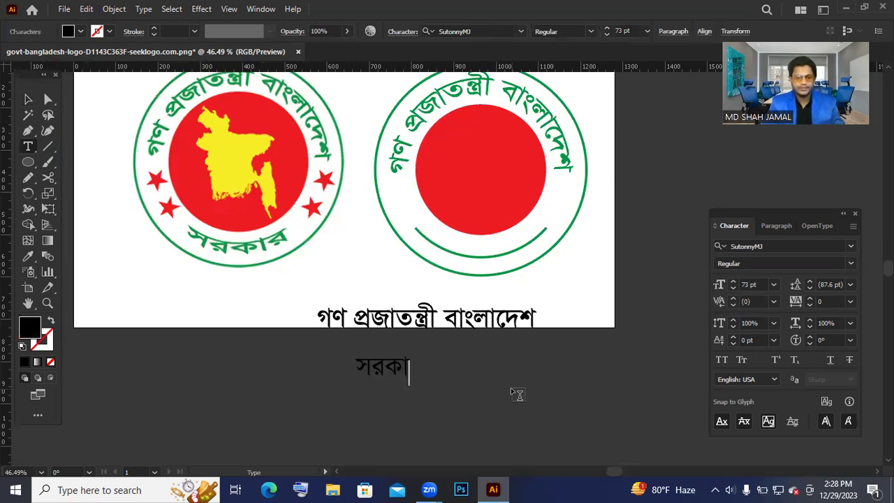
{"action": "type", "text": "i"}
{"action": "key", "text": "Escape"}
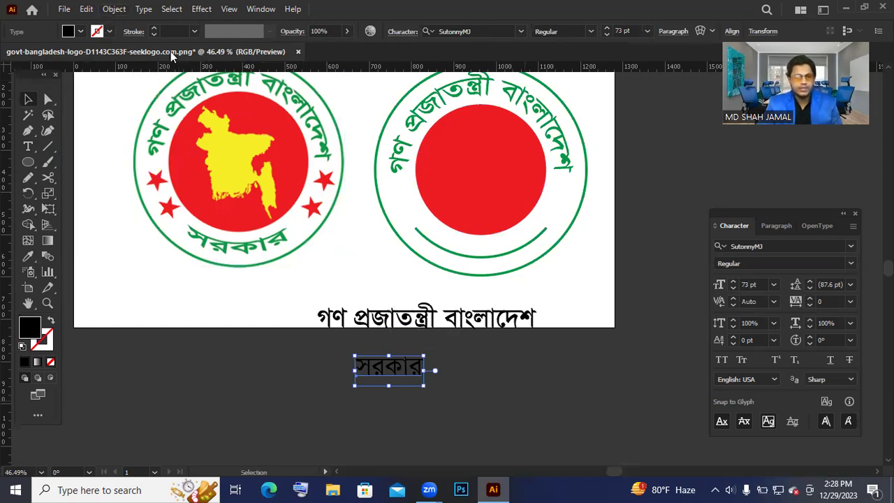
Step: Expand the "সরকার" text into outlines with Object and Fill included
{"action": "left_click", "coordinate": [114, 9]}
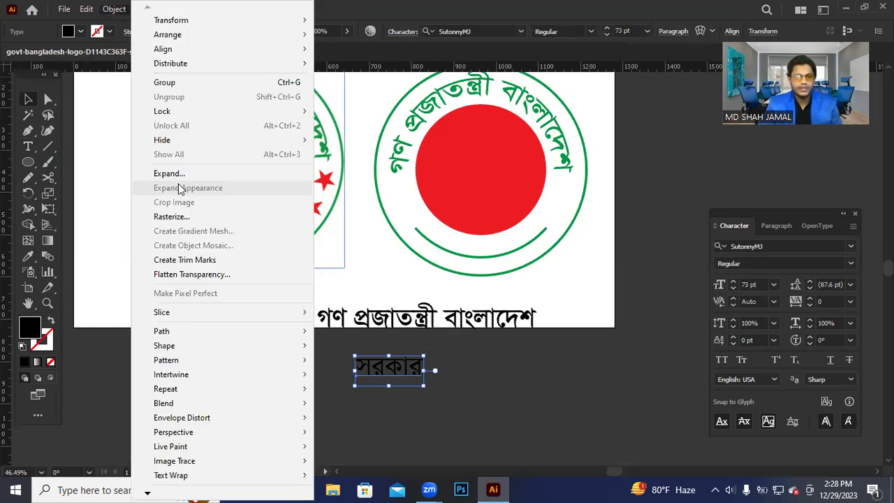
{"action": "key", "text": "Return"}
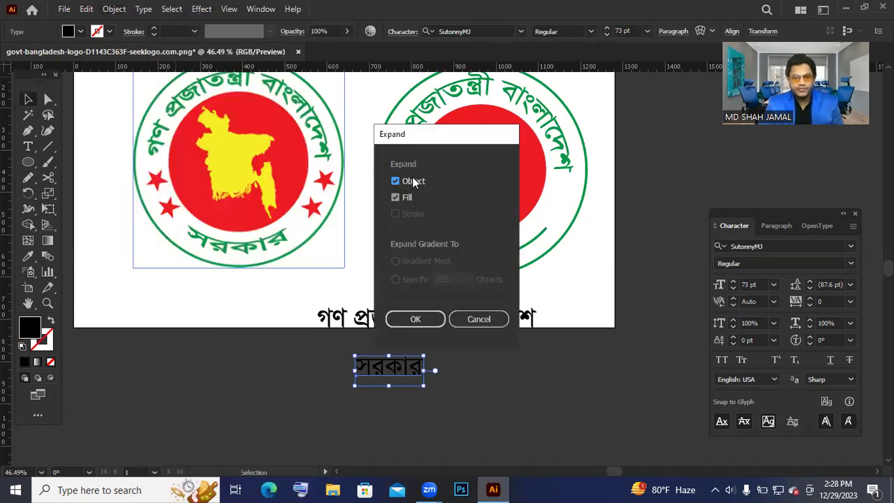
{"action": "left_click", "coordinate": [413, 323]}
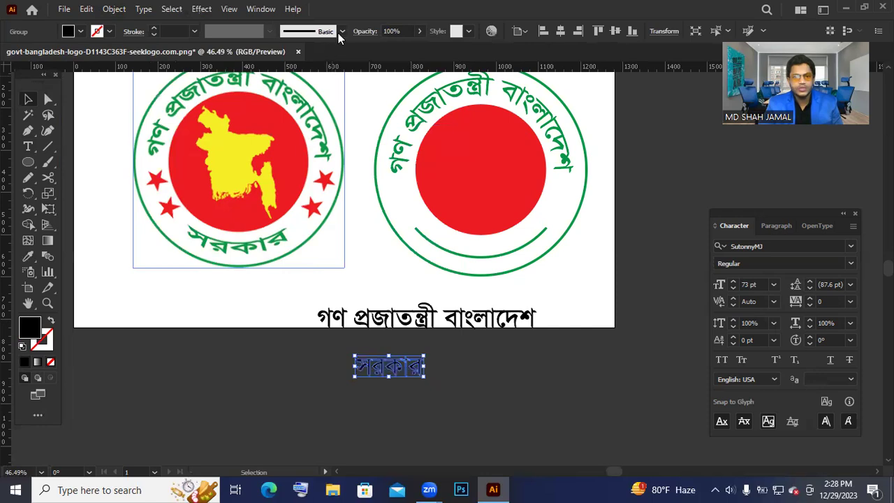
Step: Create a new Art Brush from the expanded "সরকার" word, accepting the default brush options
{"action": "left_click", "coordinate": [342, 33]}
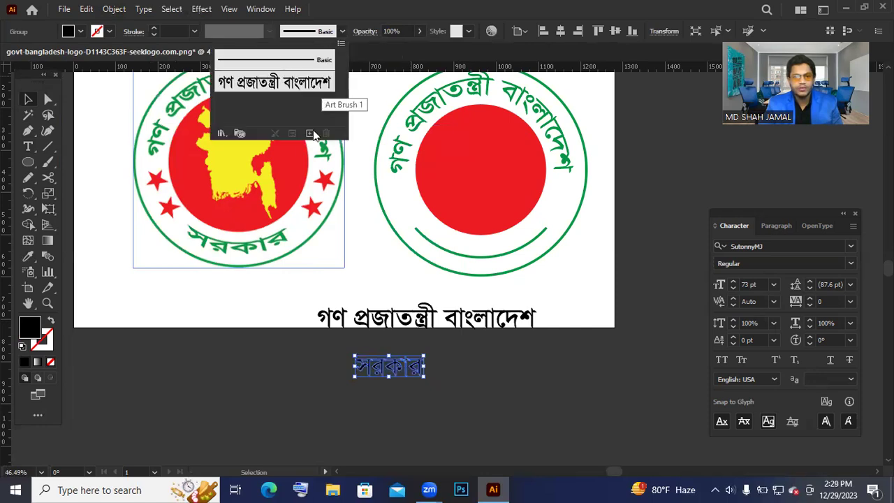
{"action": "left_click", "coordinate": [311, 134]}
{"action": "left_click", "coordinate": [396, 278]}
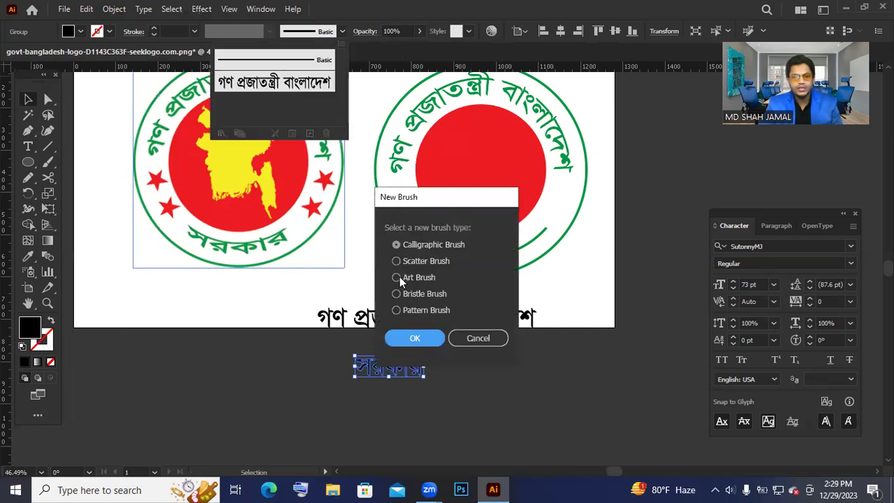
{"action": "left_click", "coordinate": [427, 338]}
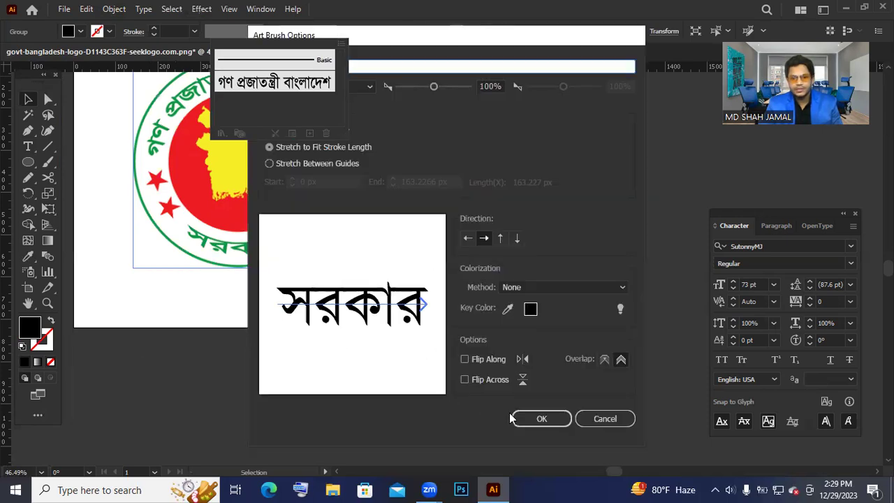
{"action": "left_click", "coordinate": [533, 420]}
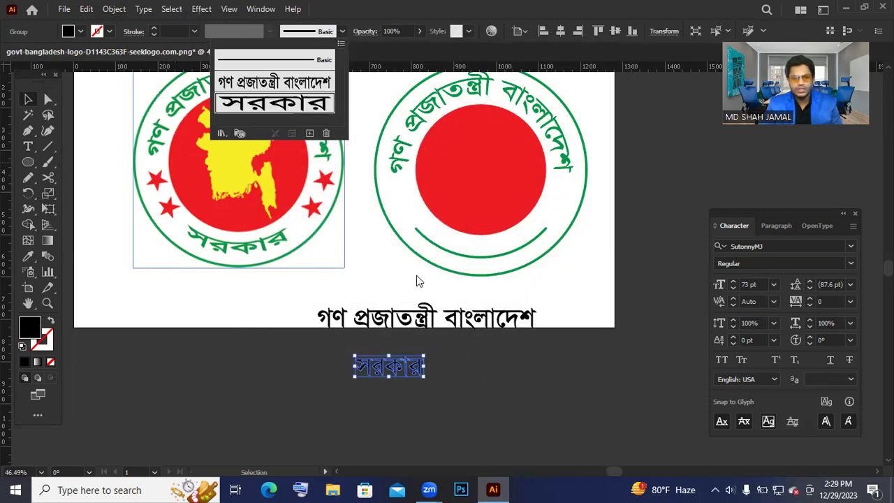
Step: Select the lower green arc in the new logo and apply the "সরকার" art brush to it
{"action": "left_click", "coordinate": [477, 253]}
{"action": "left_click", "coordinate": [479, 257]}
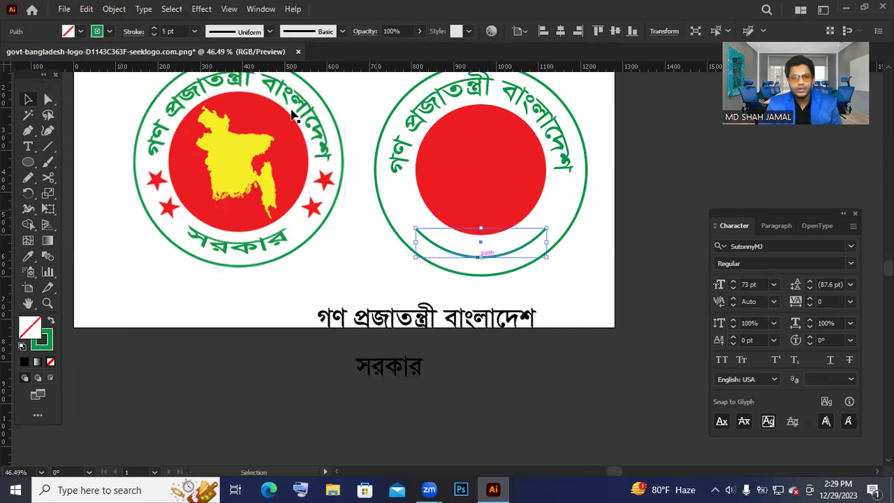
{"action": "left_click", "coordinate": [340, 31]}
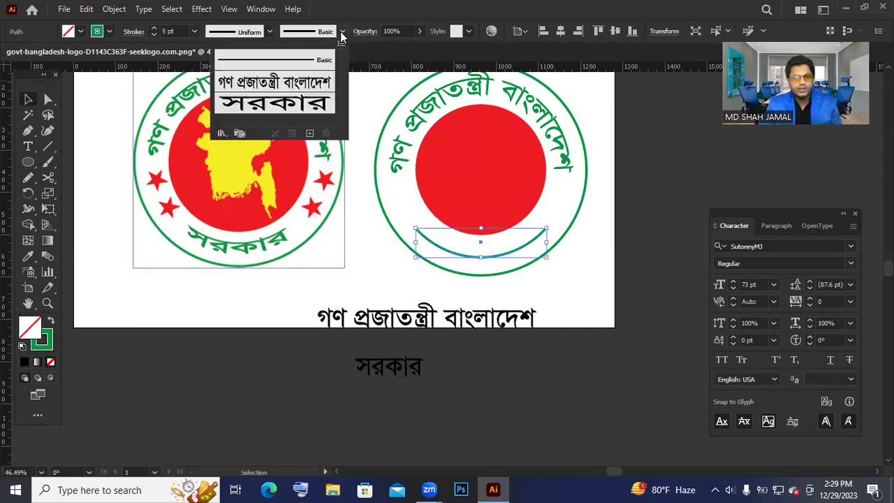
{"action": "left_click", "coordinate": [292, 104]}
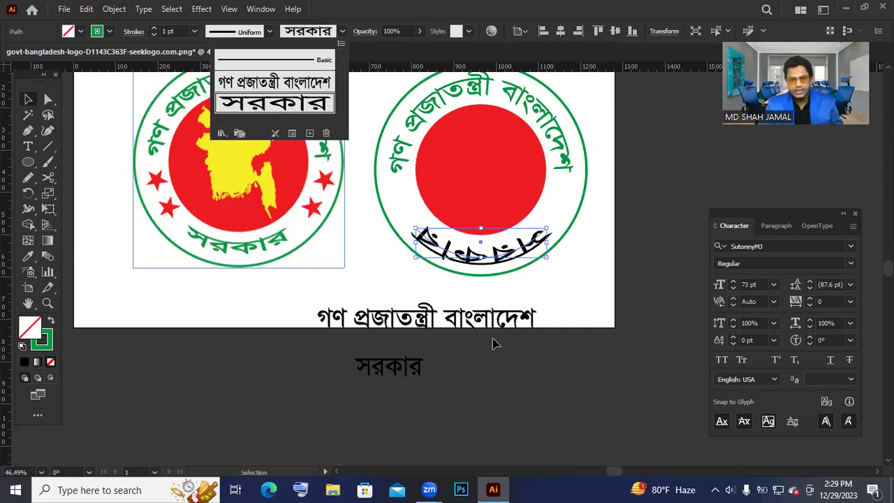
Step: Rotate the brushed arc 180° and flip it vertically so that "সরকার" reads upright along the downward curve
{"action": "key", "text": "ctrl+space"}
{"action": "left_click_drag", "start_coordinate": [475, 260], "coordinate": [631, 357]}
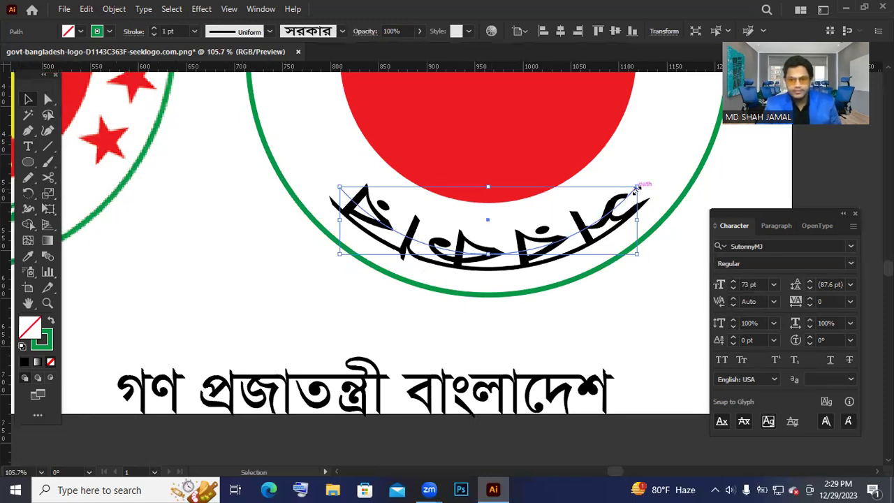
{"action": "left_click_drag", "start_coordinate": [642, 184], "coordinate": [356, 256]}
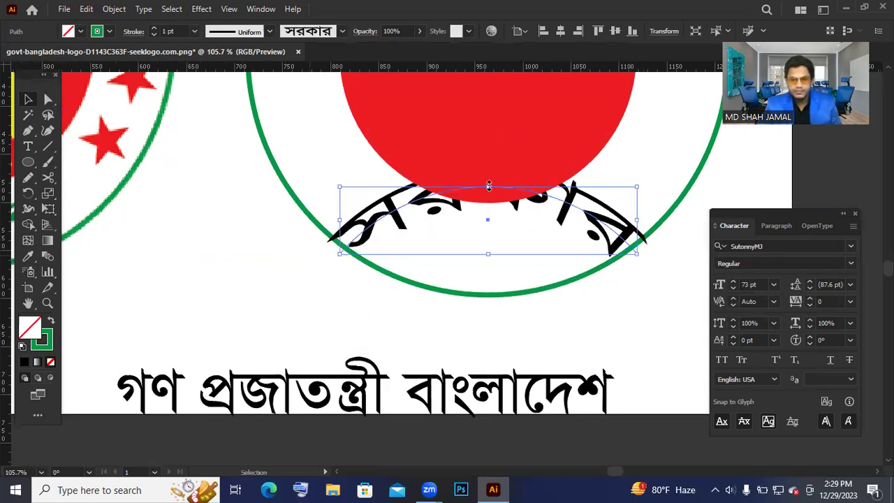
{"action": "left_click_drag", "start_coordinate": [491, 254], "coordinate": [491, 314]}
Step: Move the curved "সরকার" up between the red circle and the outer green ring, and deselect it
{"action": "left_click_drag", "start_coordinate": [497, 283], "coordinate": [496, 235]}
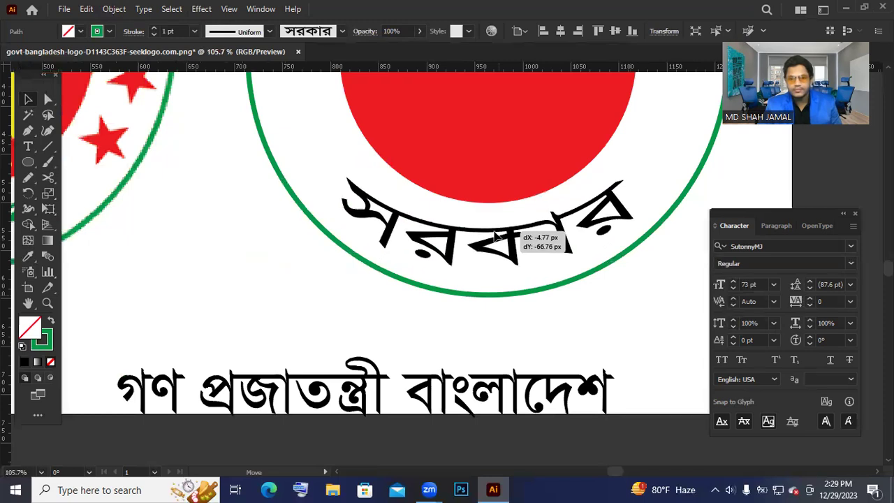
{"action": "left_click", "coordinate": [504, 339]}
{"action": "left_click_drag", "start_coordinate": [589, 234], "coordinate": [454, 218]}
{"action": "left_click_drag", "start_coordinate": [533, 220], "coordinate": [410, 199]}
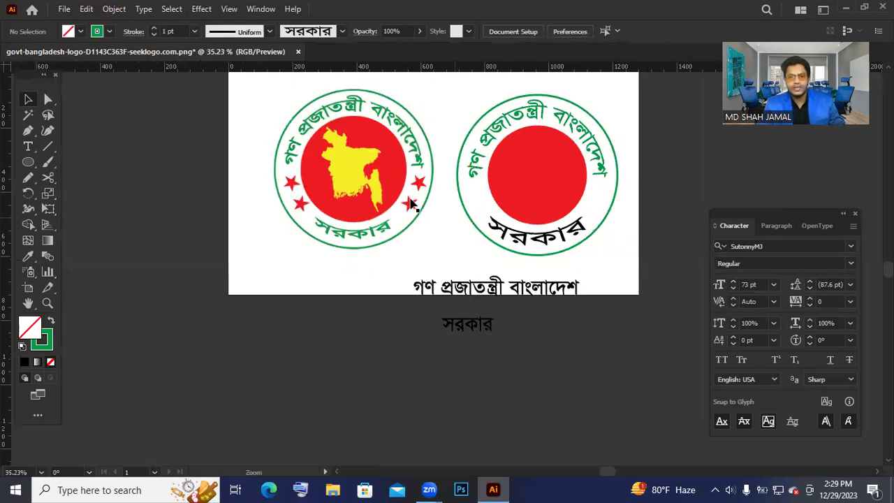
Step: Select the curved "সরকার" in the new logo and narrow it from both sides to about 292 px wide
{"action": "key", "text": "v"}
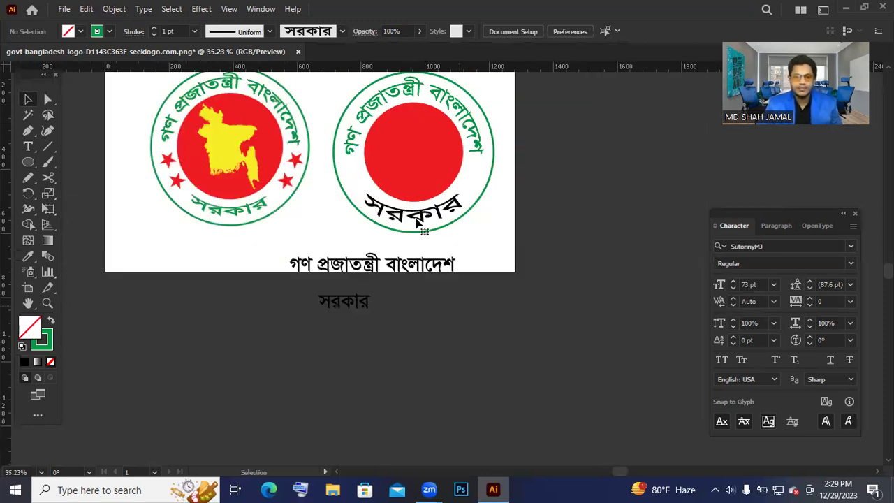
{"action": "left_click", "coordinate": [415, 218]}
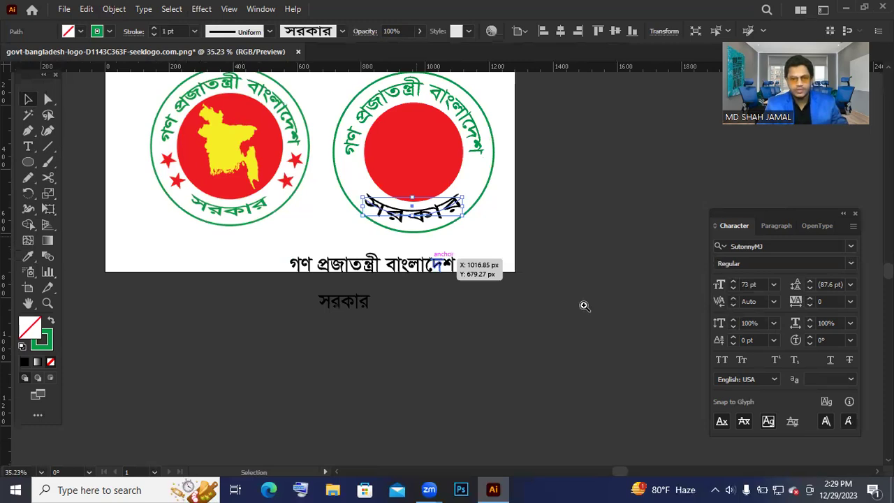
{"action": "left_click_drag", "start_coordinate": [395, 214], "coordinate": [584, 306]}
{"action": "left_click_drag", "start_coordinate": [445, 174], "coordinate": [443, 159]}
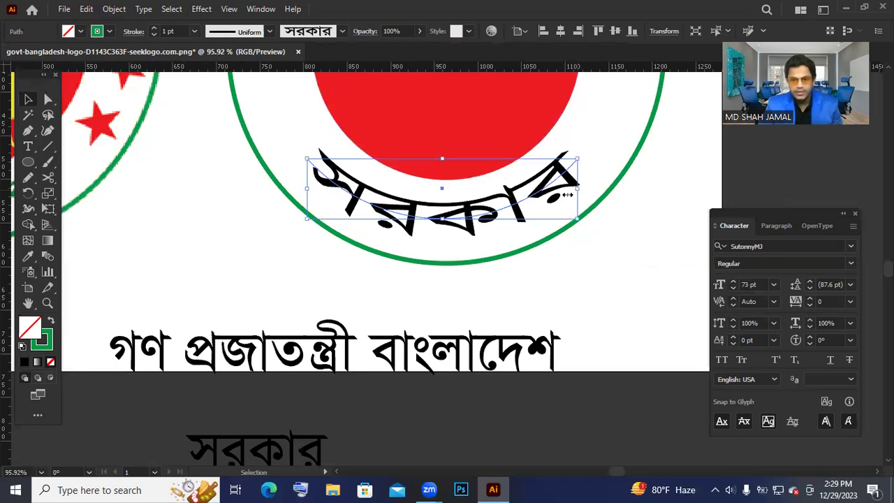
{"action": "left_click_drag", "start_coordinate": [567, 195], "coordinate": [556, 195]}
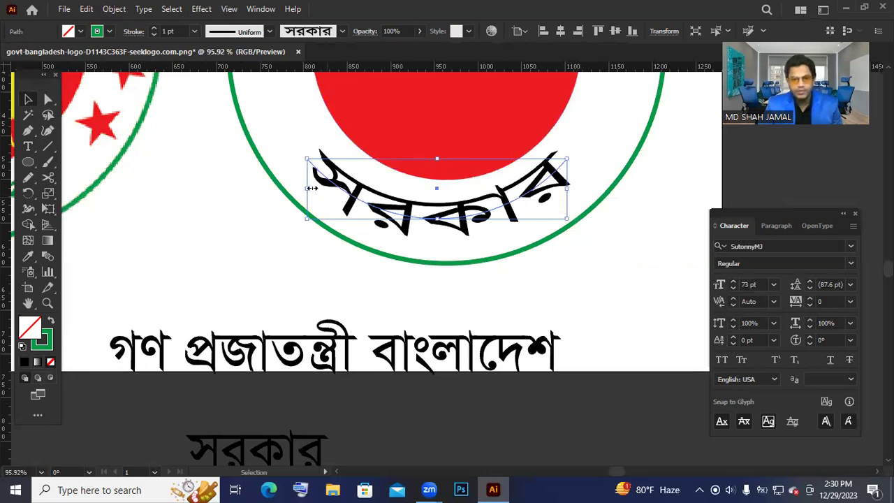
{"action": "left_click_drag", "start_coordinate": [312, 188], "coordinate": [313, 188]}
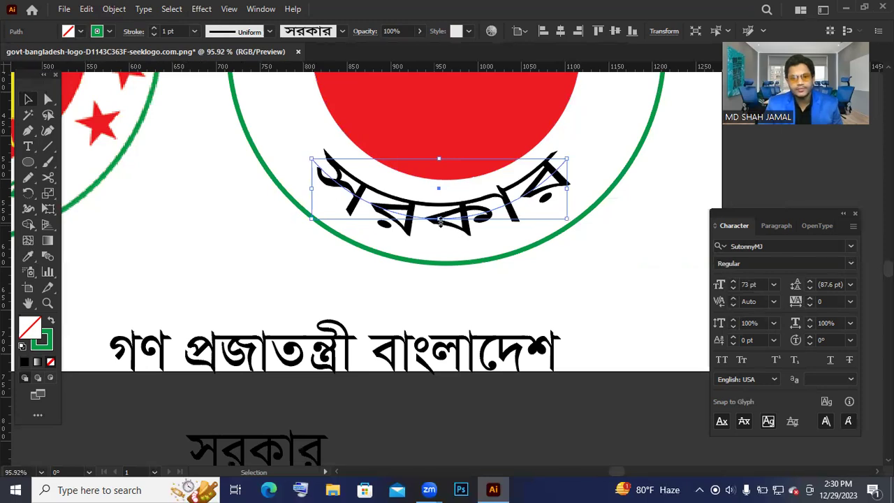
Step: Try making the curved word about 73 px tall, undo that, and widen it slightly on its right side
{"action": "left_click_drag", "start_coordinate": [441, 222], "coordinate": [441, 226]}
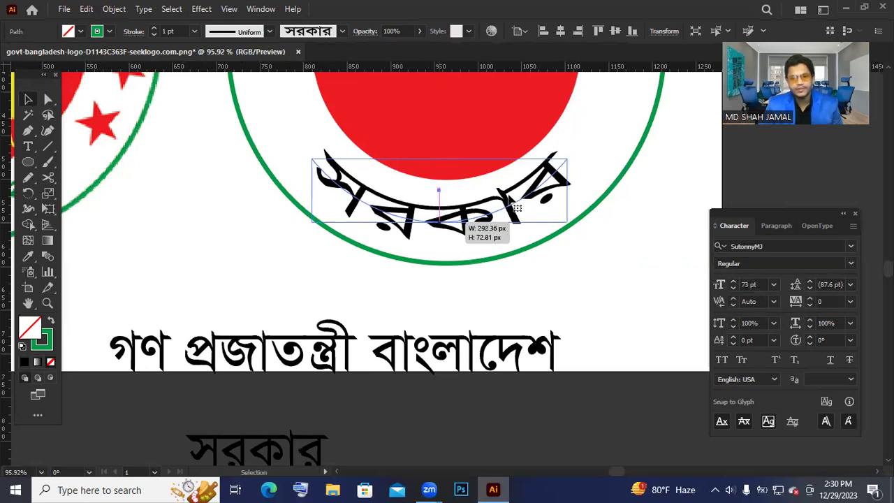
{"action": "key", "text": "ctrl+z"}
{"action": "left_click_drag", "start_coordinate": [573, 188], "coordinate": [577, 188]}
Step: Expand the appearance of the curved "সরকার" brush stroke into editable shapes and deselect it
{"action": "left_click_drag", "start_coordinate": [484, 219], "coordinate": [377, 201]}
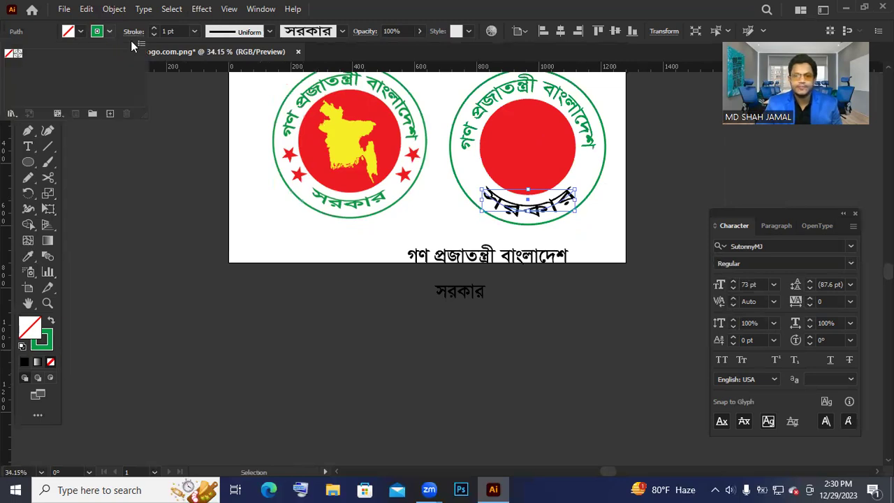
{"action": "left_click", "coordinate": [114, 9]}
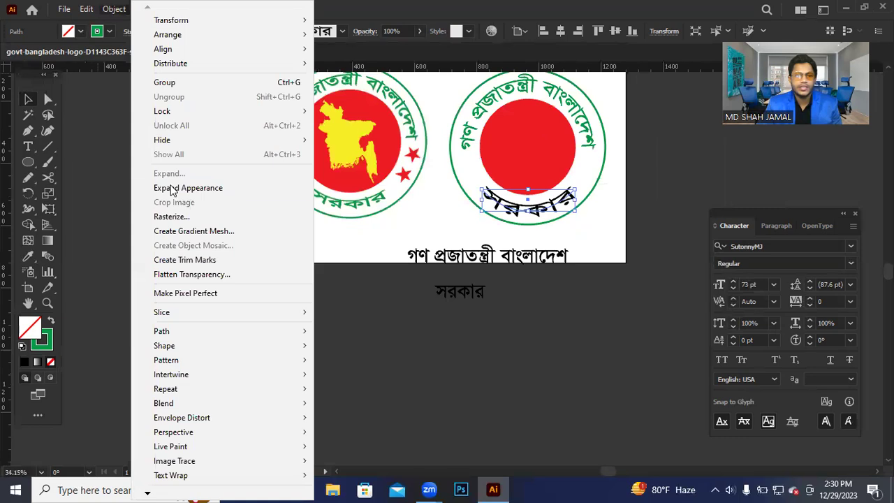
{"action": "left_click", "coordinate": [172, 188]}
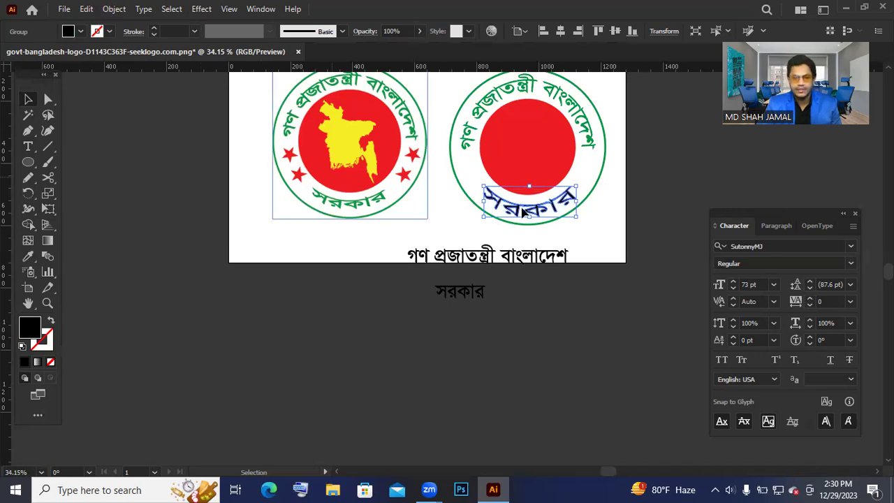
{"action": "left_click", "coordinate": [128, 256]}
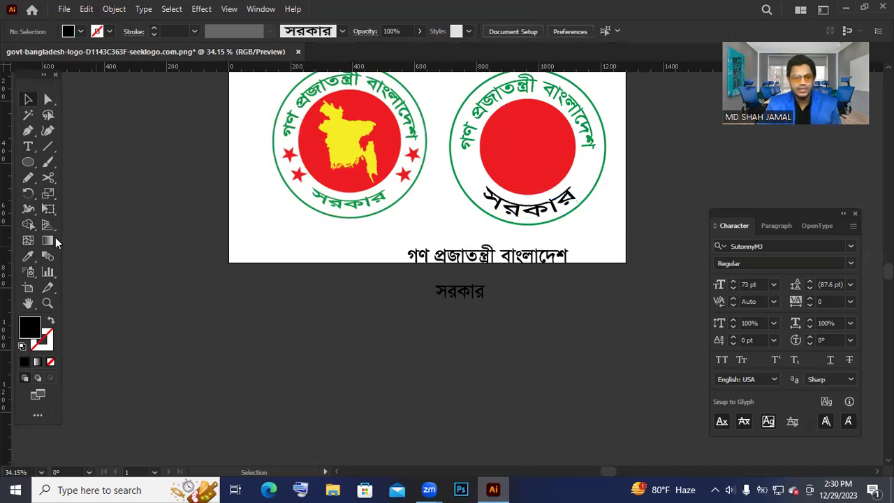
Step: Try to sample the green of the reference logo's bottom word with the Eyedropper
{"action": "left_click", "coordinate": [26, 257]}
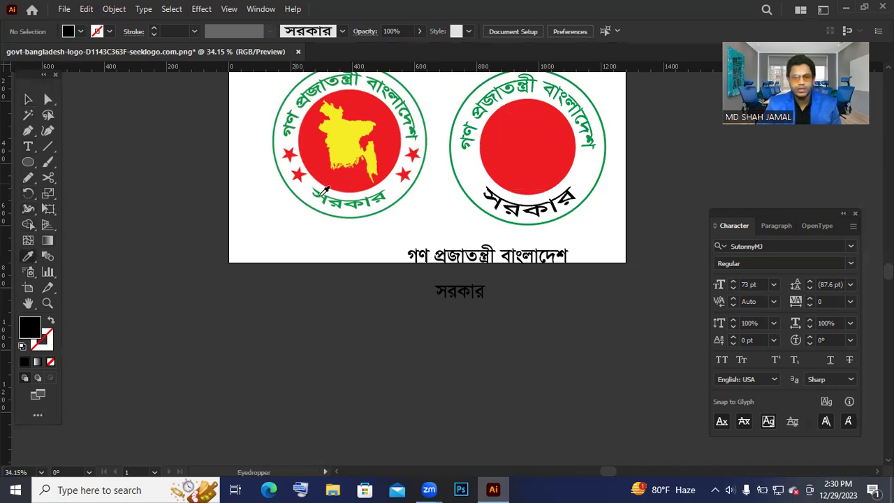
{"action": "left_click", "coordinate": [319, 194]}
{"action": "left_click", "coordinate": [28, 99]}
Step: Colour the curved "সরকার" in the new logo green by sampling the reference logo's bottom word with the Eyedropper, and deselect it
{"action": "left_click", "coordinate": [510, 210]}
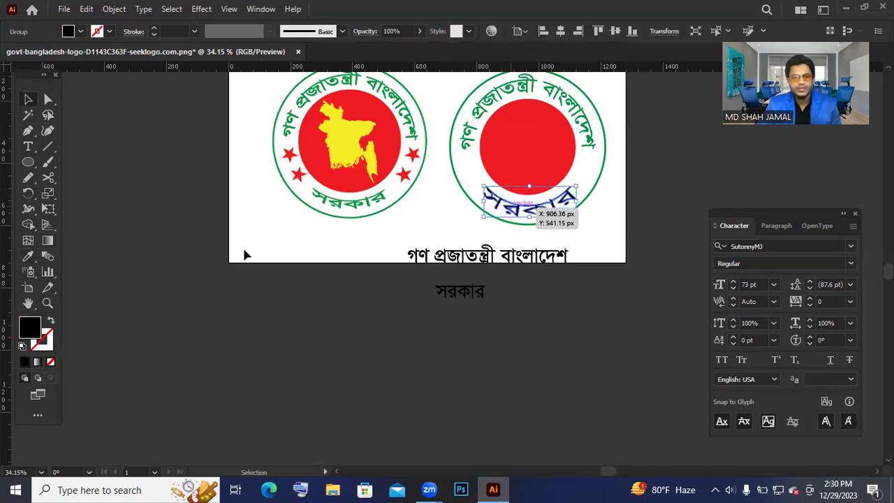
{"action": "left_click", "coordinate": [30, 257]}
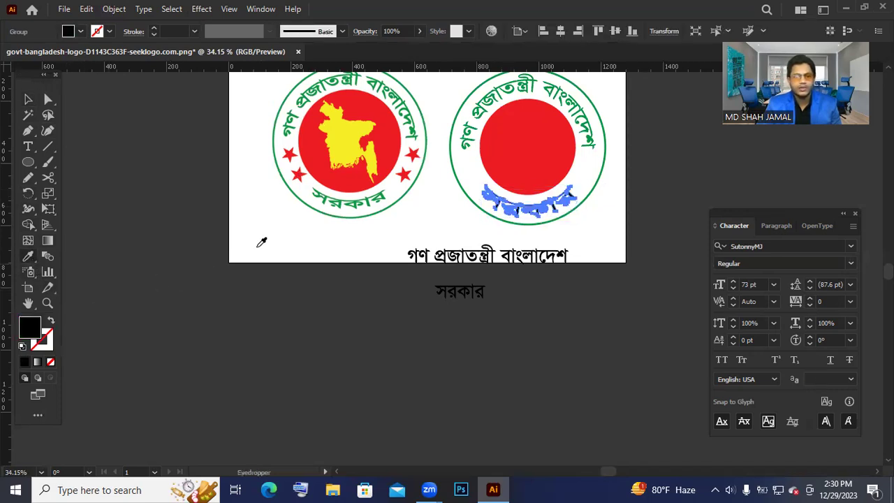
{"action": "left_click", "coordinate": [324, 197]}
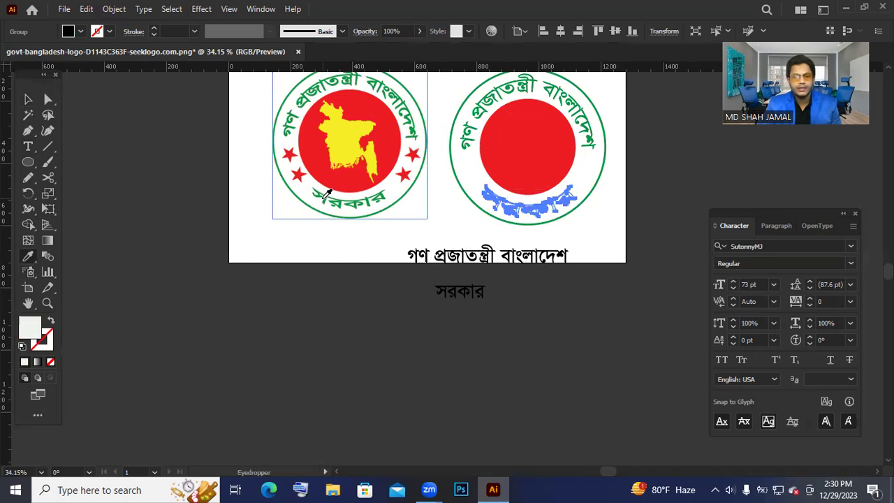
{"action": "left_click", "coordinate": [361, 201]}
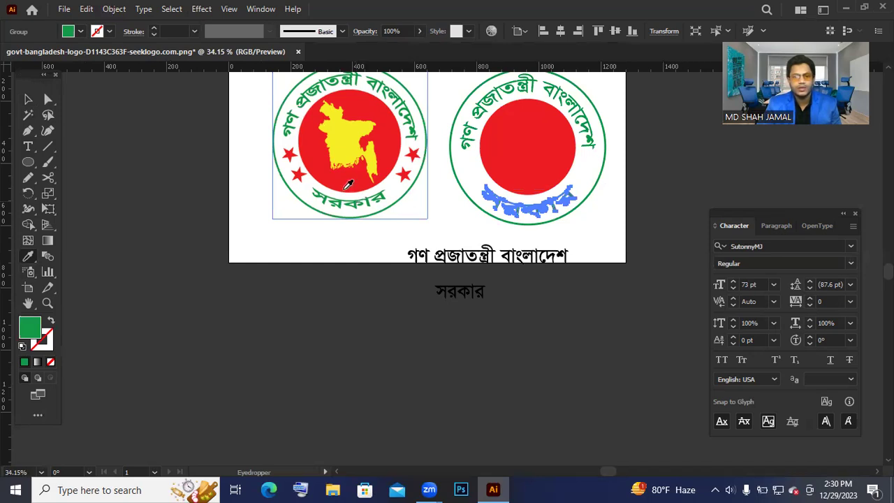
{"action": "left_click", "coordinate": [27, 99]}
{"action": "left_click", "coordinate": [117, 194]}
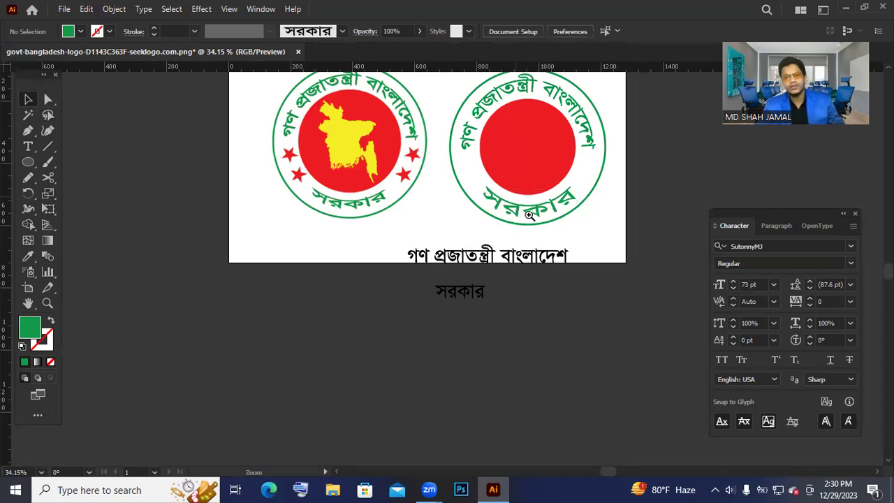
{"action": "scroll", "coordinate": [530, 219], "scroll_direction": "up", "scroll_amount": 4}
{"action": "left_click_drag", "start_coordinate": [579, 240], "coordinate": [534, 274]}
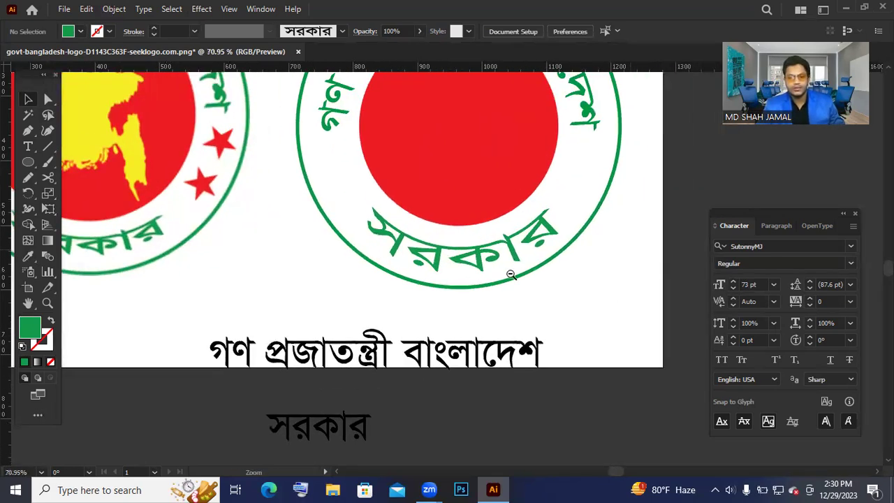
{"action": "scroll", "coordinate": [533, 274], "scroll_direction": "down", "scroll_amount": 4}
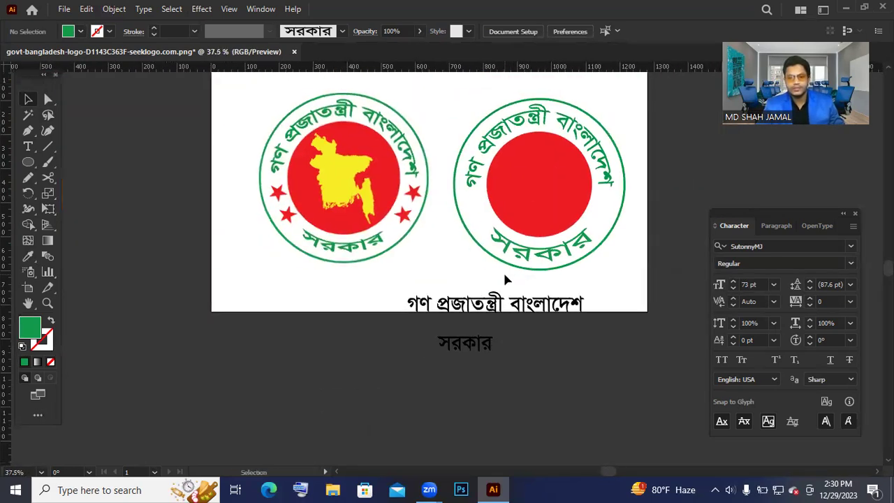
{"action": "left_click", "coordinate": [543, 258]}
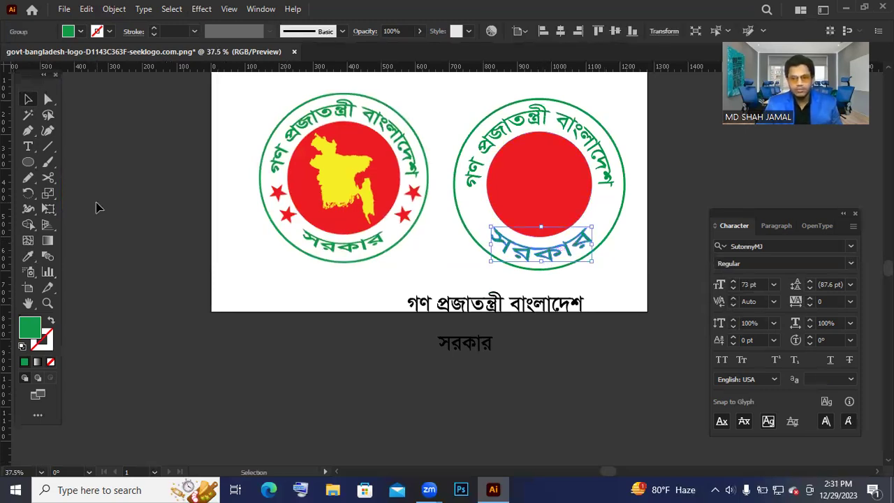
{"action": "left_click", "coordinate": [323, 409]}
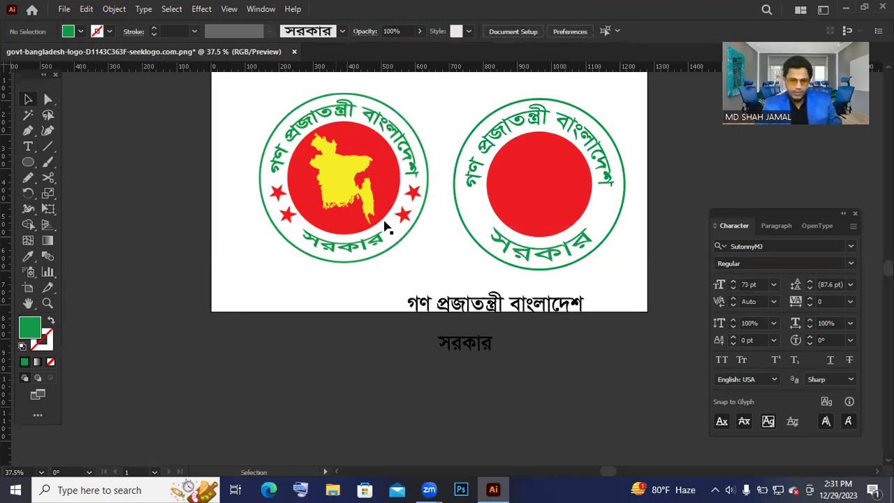
Step: Move the curved "সরকার" over the reference logo's bottom word and shrink it to match that word's width and height
{"action": "scroll", "coordinate": [479, 222], "scroll_direction": "up", "scroll_amount": 1}
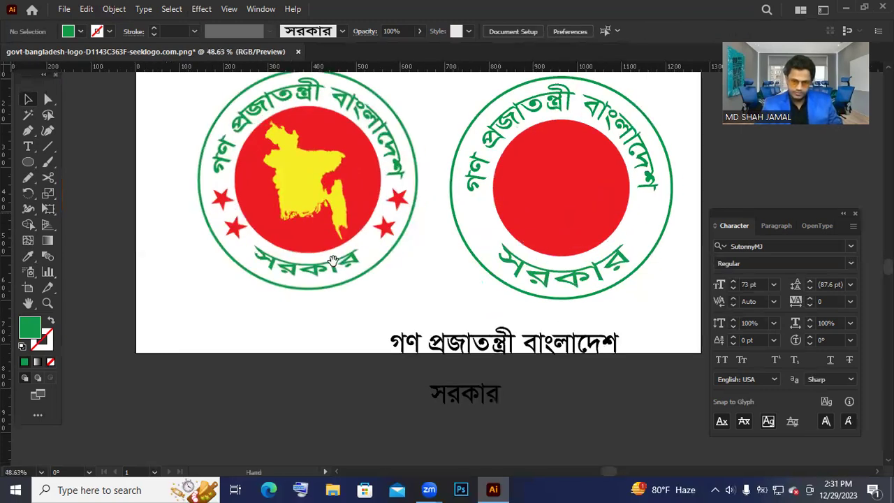
{"action": "left_click_drag", "start_coordinate": [561, 285], "coordinate": [153, 330]}
{"action": "left_click_drag", "start_coordinate": [214, 312], "coordinate": [198, 294]}
{"action": "left_click_drag", "start_coordinate": [196, 323], "coordinate": [196, 314]}
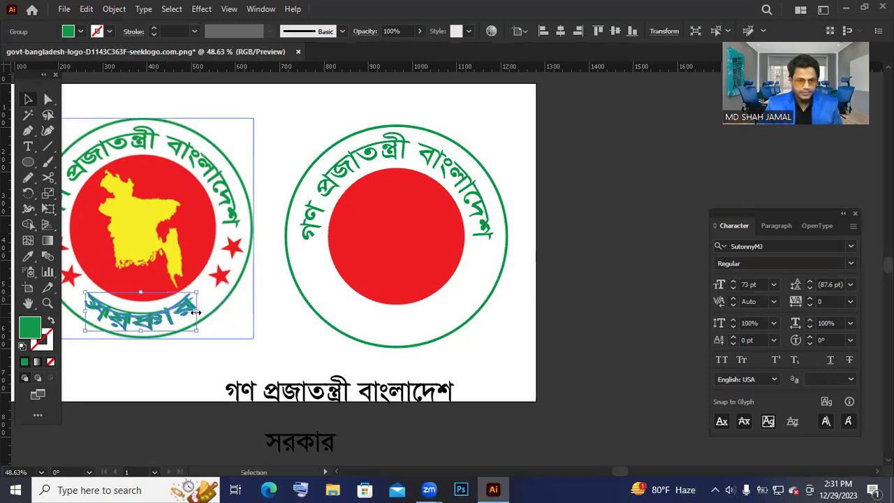
{"action": "left_click", "coordinate": [197, 312]}
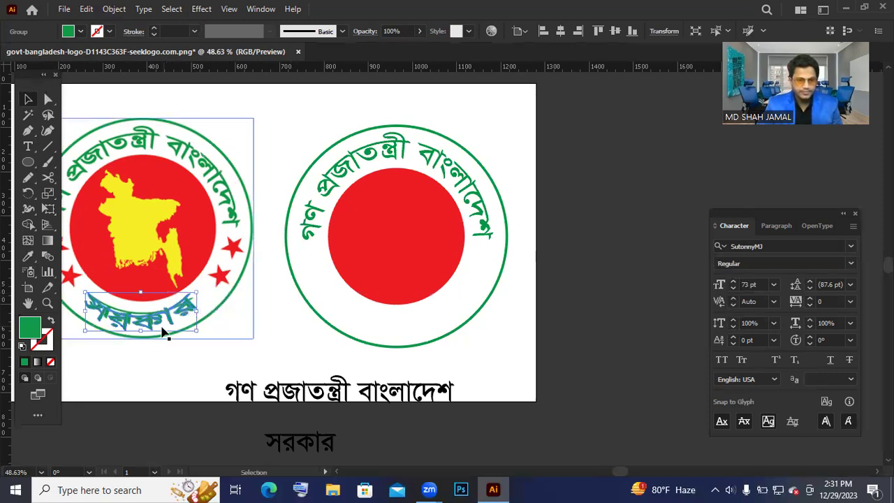
Step: Move the resized "সরকার" back into the new logo, centred between the red circle and the green ring, and deselect it
{"action": "left_click_drag", "start_coordinate": [143, 333], "coordinate": [331, 329]}
{"action": "left_click_drag", "start_coordinate": [409, 324], "coordinate": [411, 335]}
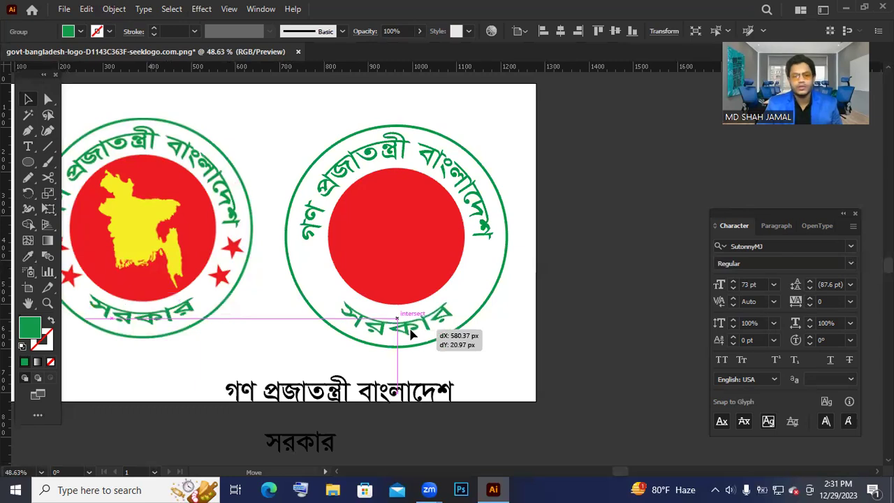
{"action": "left_click", "coordinate": [611, 357]}
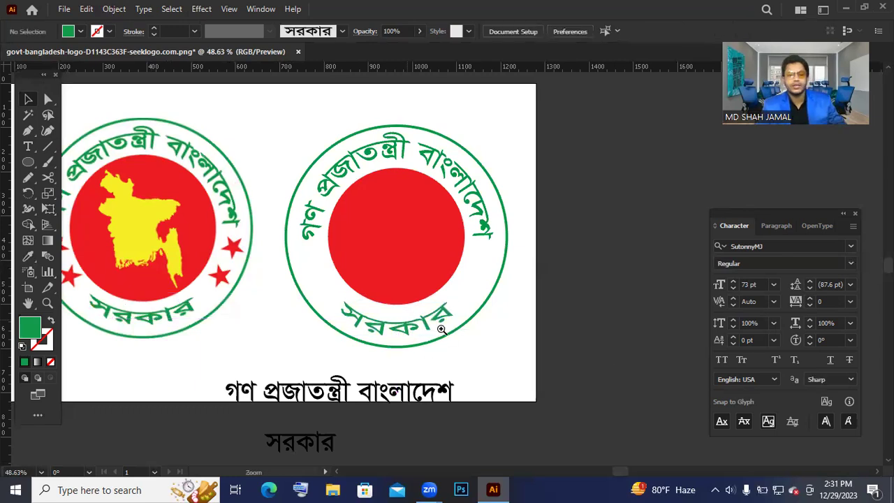
Step: Draw a small green five-pointed star with the Star tool just below the left end of the new logo's curved upper text
{"action": "left_click_drag", "start_coordinate": [379, 327], "coordinate": [447, 328]}
{"action": "scroll", "coordinate": [448, 328], "scroll_direction": "up", "scroll_amount": 3}
{"action": "left_click_drag", "start_coordinate": [502, 312], "coordinate": [598, 282]}
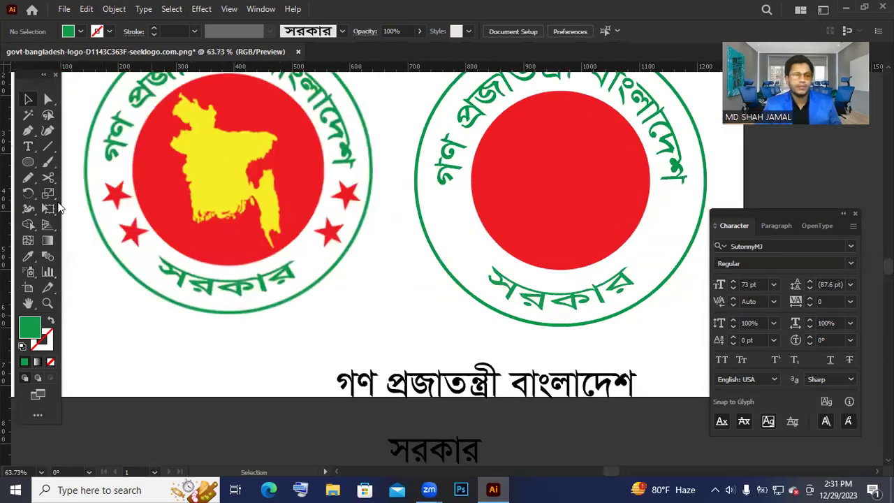
{"action": "left_click", "coordinate": [31, 149]}
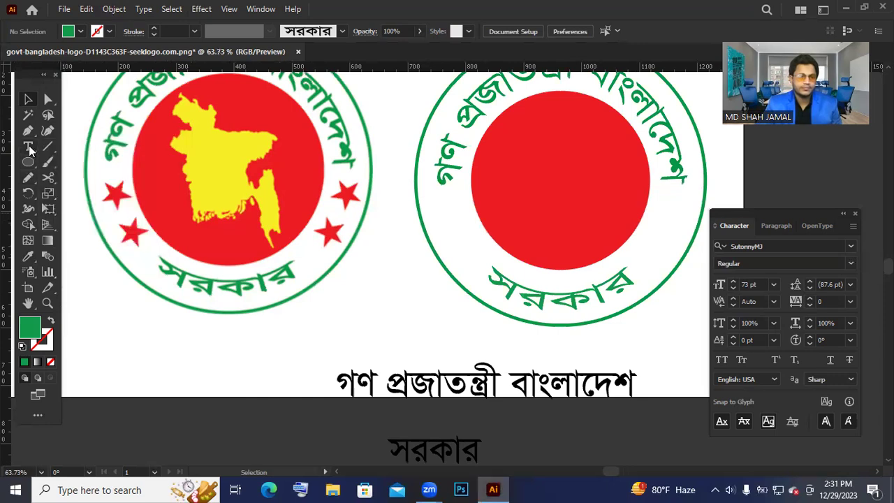
{"action": "left_click_drag", "start_coordinate": [32, 166], "coordinate": [71, 228]}
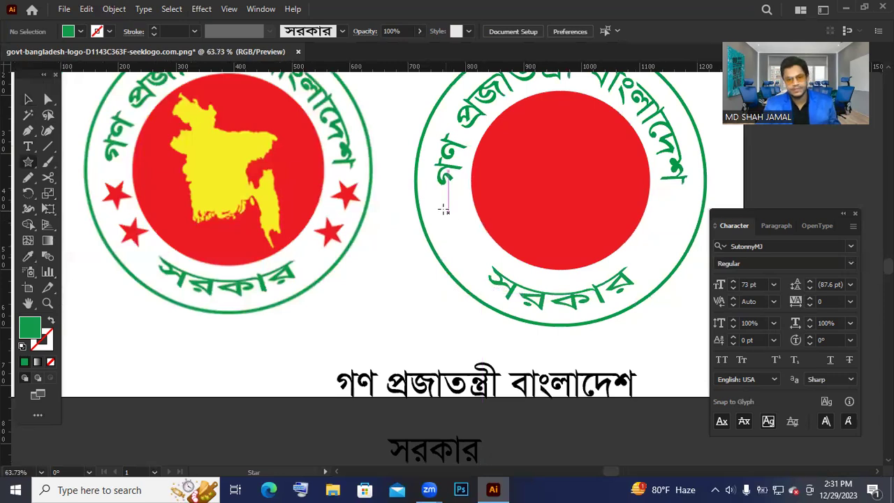
{"action": "left_click_drag", "start_coordinate": [440, 206], "coordinate": [447, 218]}
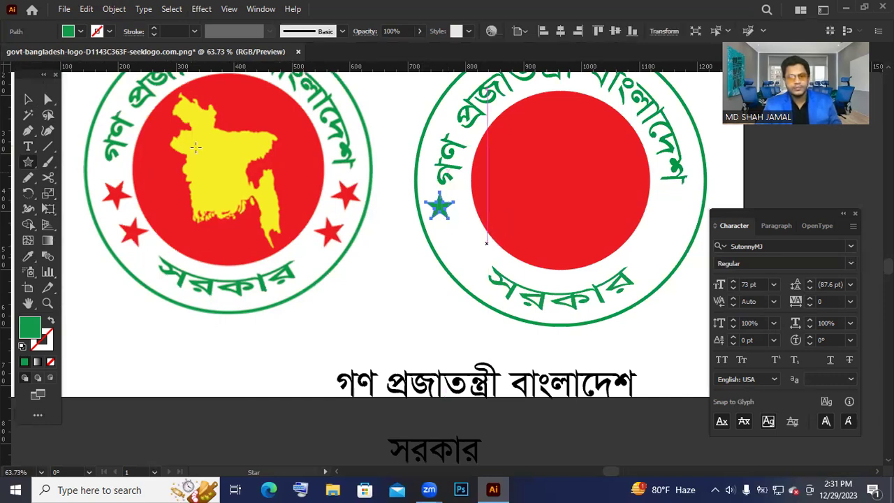
{"action": "left_click", "coordinate": [30, 99]}
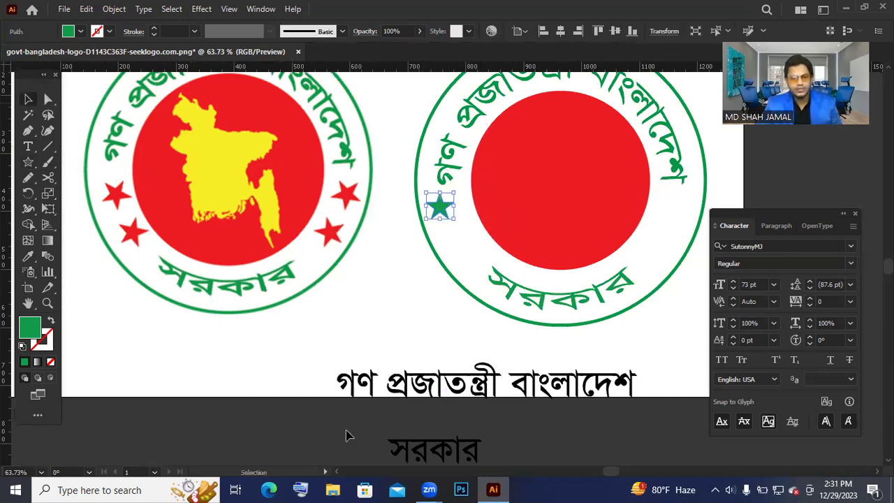
{"action": "left_click", "coordinate": [395, 271]}
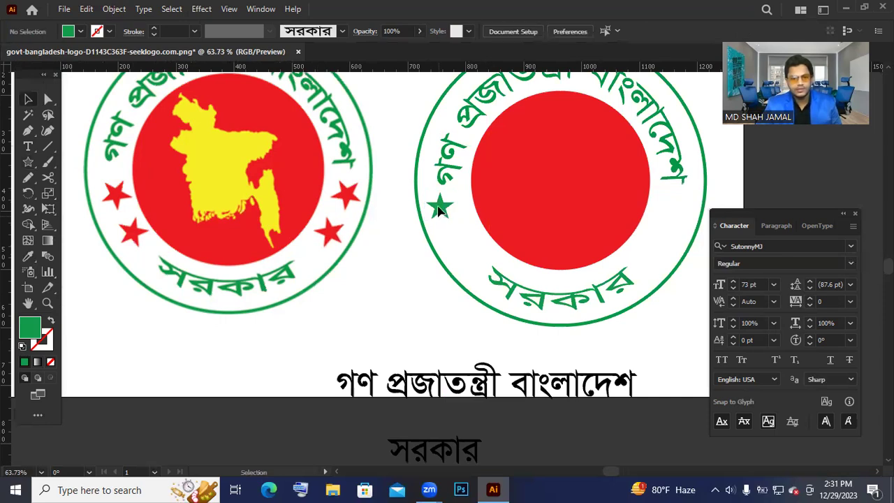
Step: Place a second star diagonally below the first along the ring, and nudge both stars slightly toward the red circle
{"action": "left_click_drag", "start_coordinate": [440, 211], "coordinate": [461, 249]}
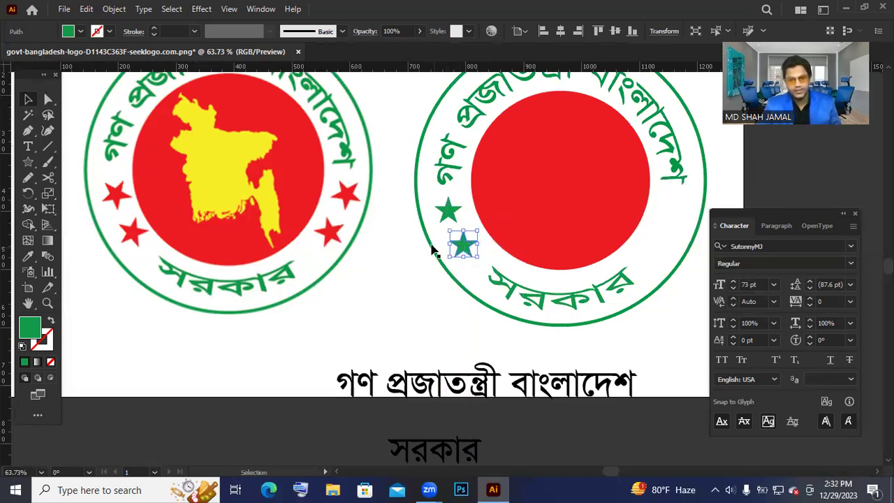
{"action": "left_click", "coordinate": [428, 201]}
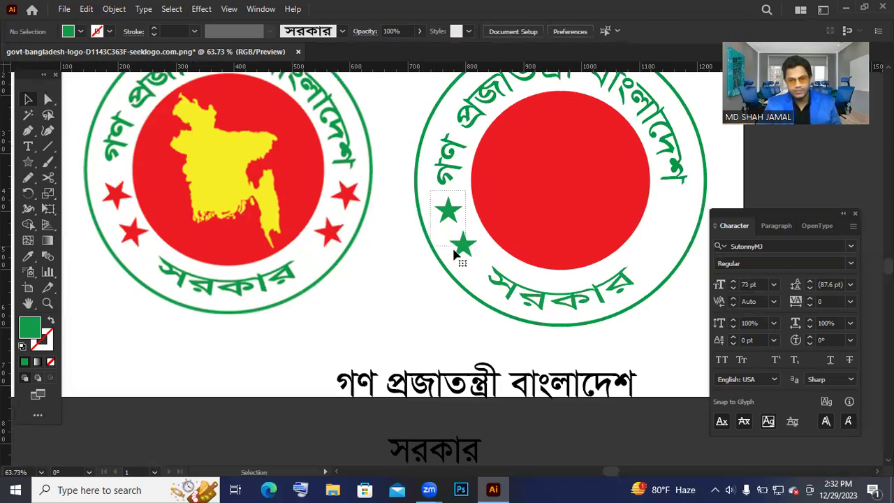
{"action": "left_click", "coordinate": [462, 249]}
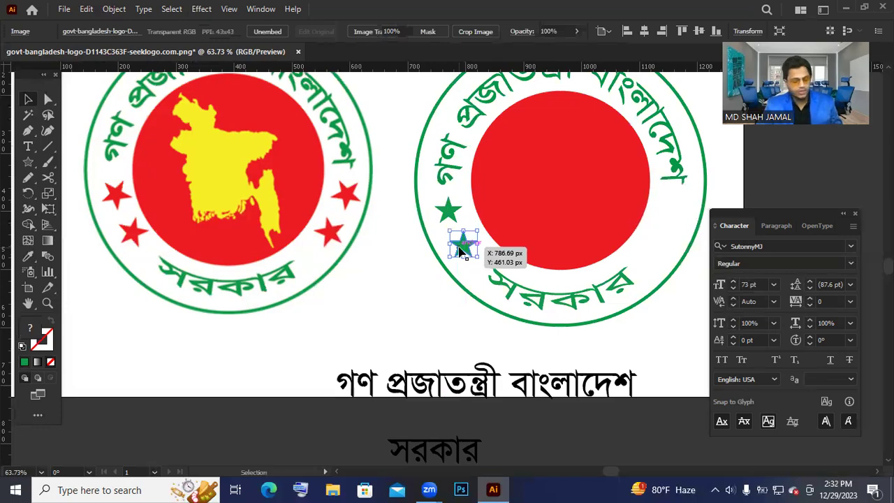
{"action": "left_click", "coordinate": [449, 212], "text": "shift"}
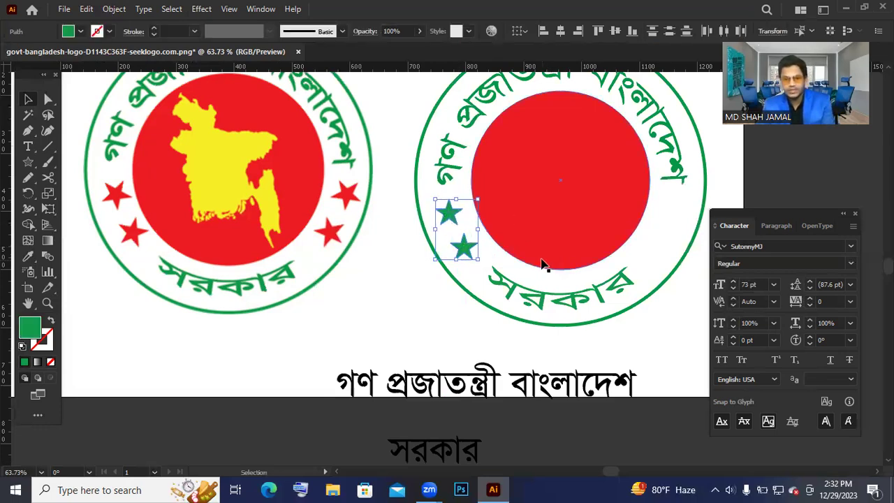
{"action": "key", "text": "Right"}
{"action": "key", "text": "Right"}
{"action": "key", "text": "Right"}
{"action": "key", "text": "Right"}
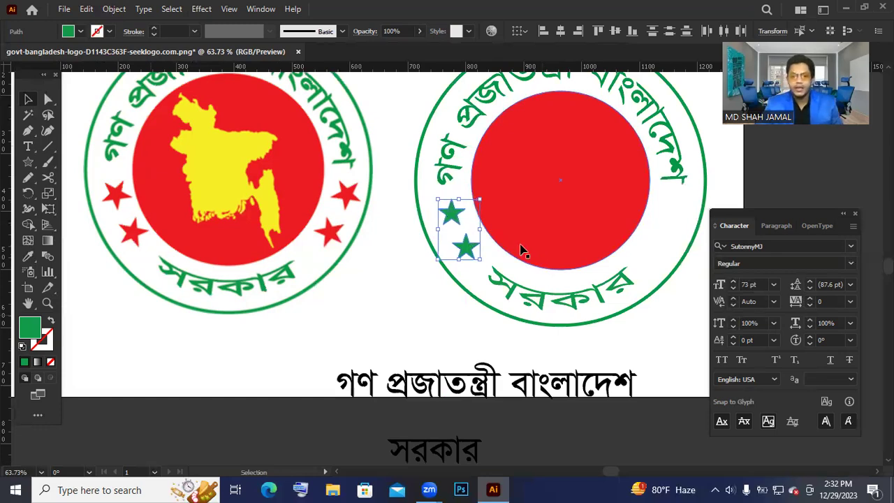
Step: Change the fill of both stars to a red chosen in the Color Picker
{"action": "double_click", "coordinate": [30, 332]}
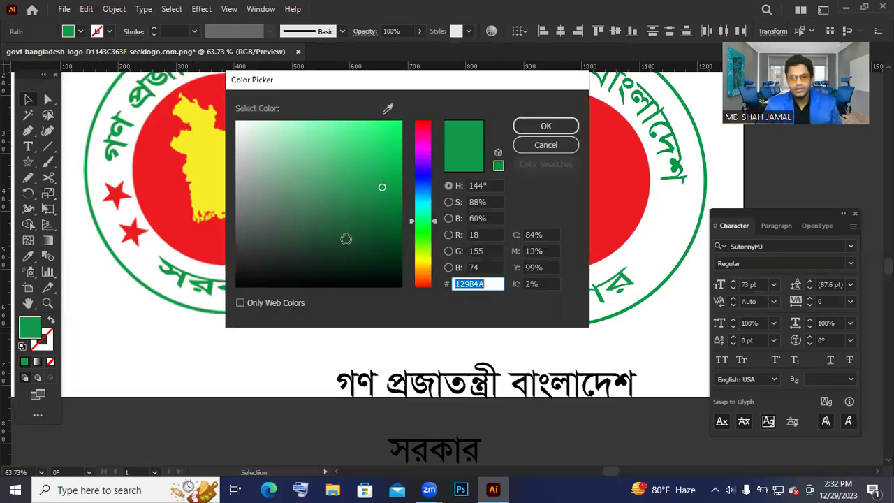
{"action": "left_click", "coordinate": [422, 123]}
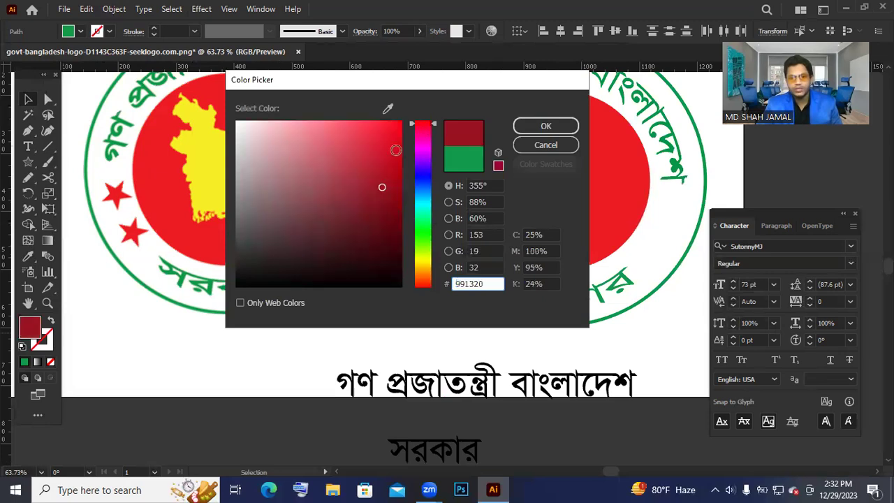
{"action": "left_click", "coordinate": [549, 126]}
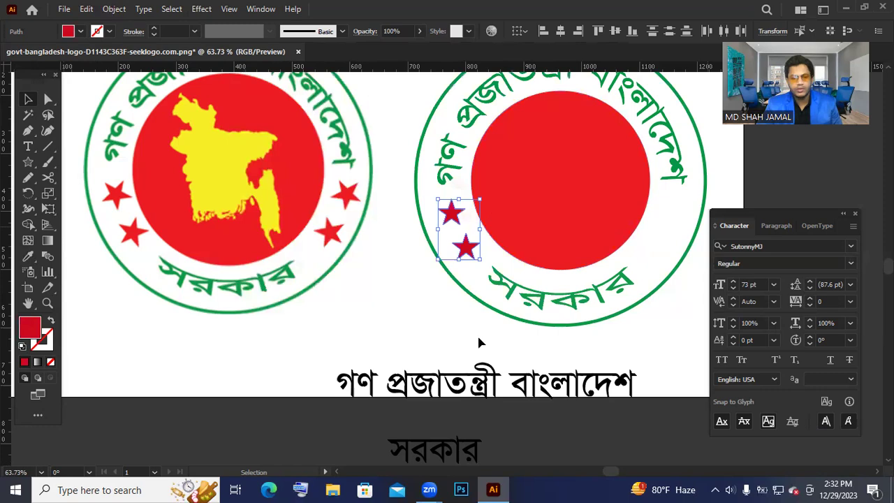
Step: Apply the red of a star in the reference logo to both new stars with the Eyedropper
{"action": "left_click", "coordinate": [29, 257]}
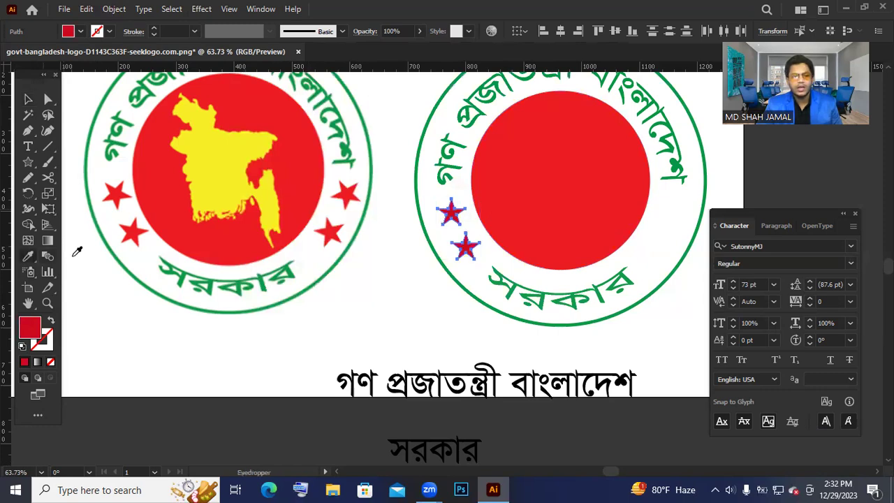
{"action": "left_click", "coordinate": [350, 194]}
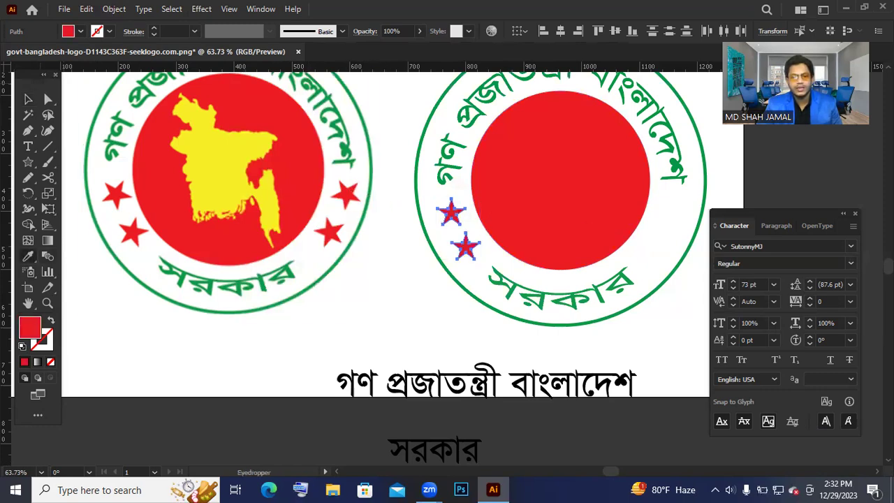
{"action": "left_click", "coordinate": [26, 98]}
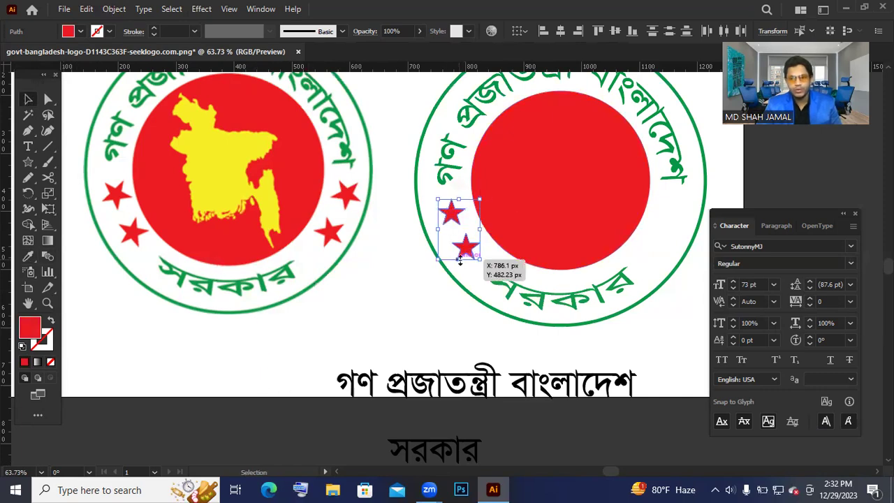
Step: Group the two red stars in the new logo and deselect them
{"action": "left_click", "coordinate": [119, 10]}
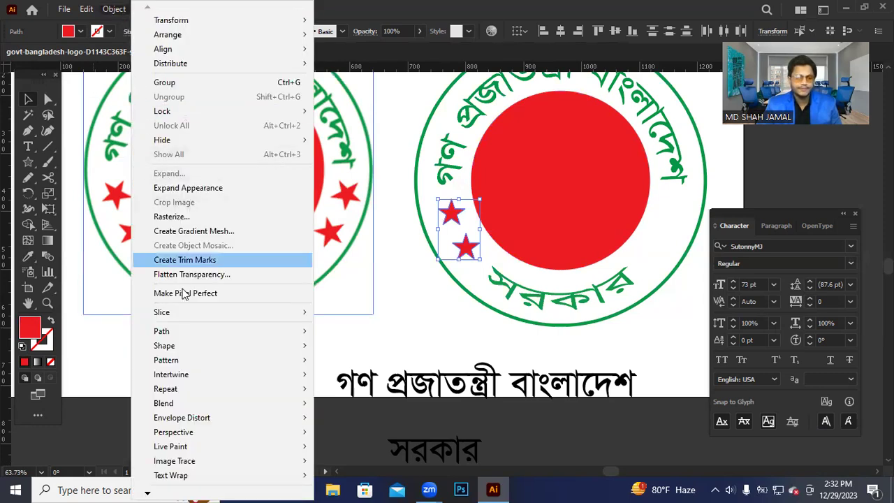
{"action": "mouse_move", "coordinate": [187, 378]}
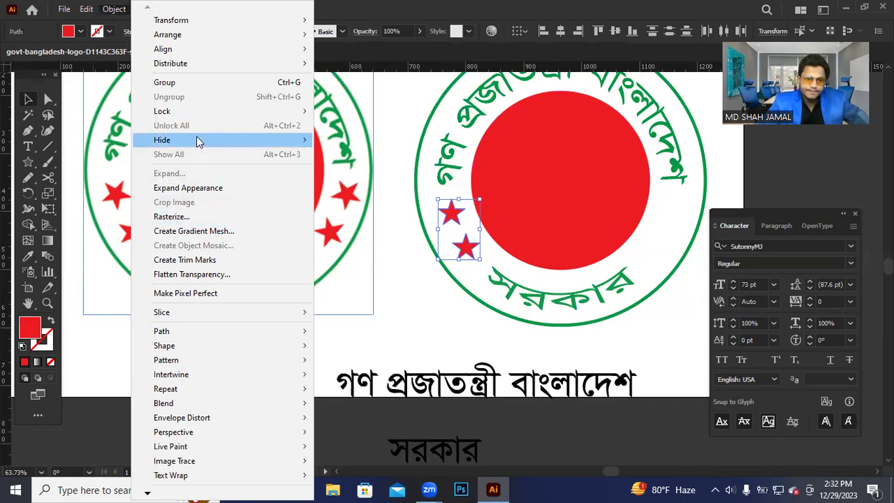
{"action": "left_click", "coordinate": [190, 83]}
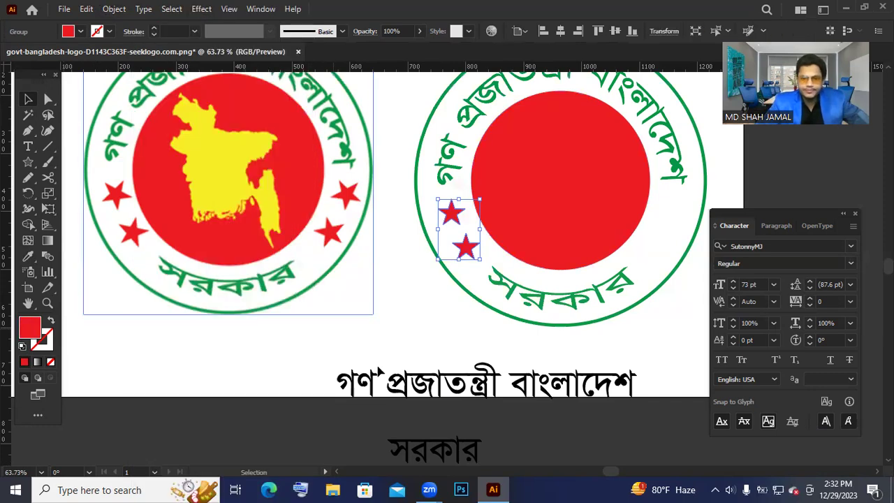
{"action": "left_click", "coordinate": [408, 314]}
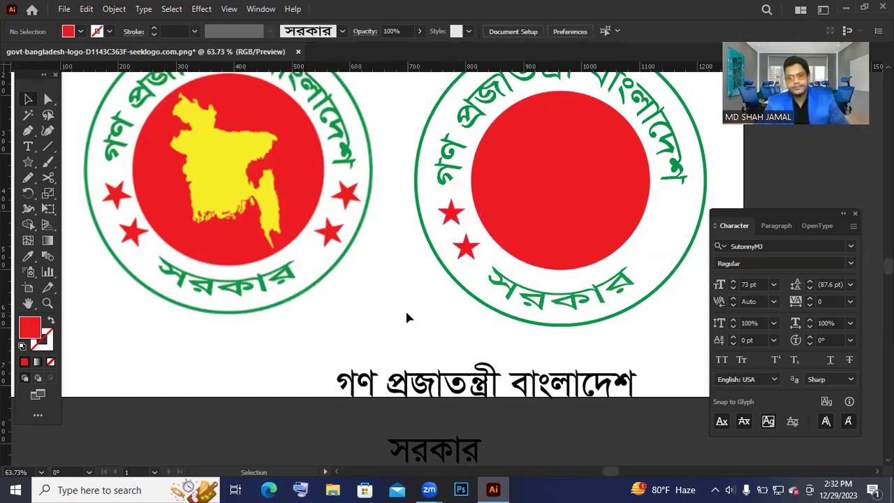
Step: Duplicate the grouped red stars to the opposite side of the new logo's ring and reflect the copy across the vertical axis
{"action": "left_click", "coordinate": [464, 250]}
{"action": "left_click_drag", "start_coordinate": [464, 249], "coordinate": [682, 238]}
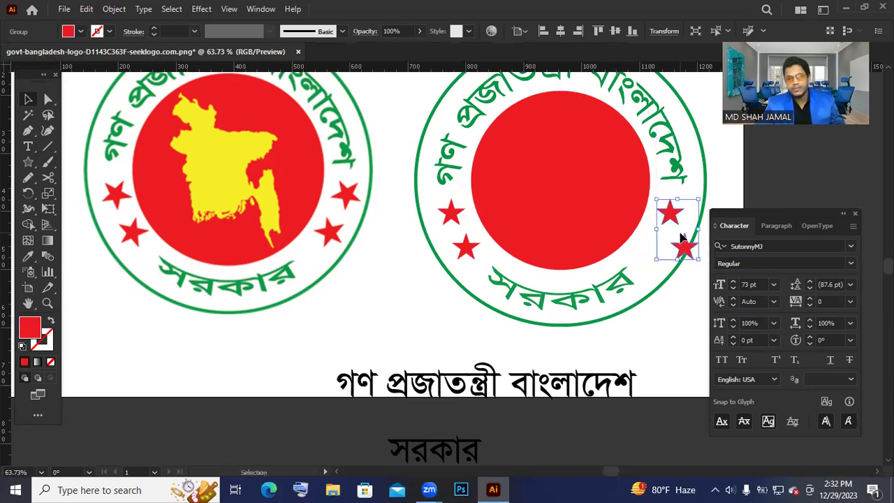
{"action": "right_click", "coordinate": [682, 239]}
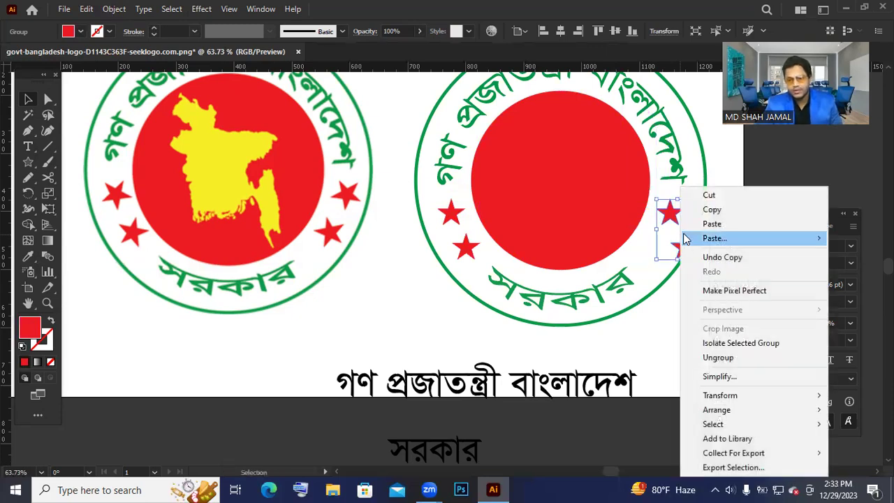
{"action": "mouse_move", "coordinate": [734, 402]}
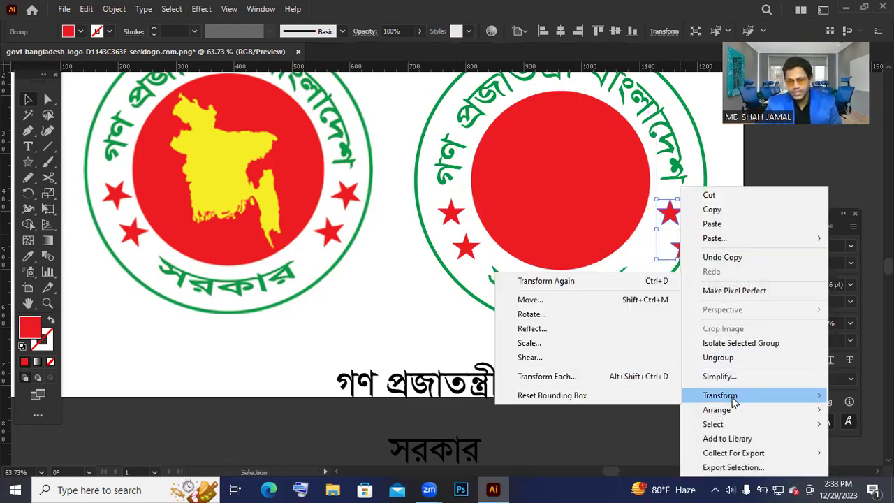
{"action": "left_click", "coordinate": [559, 336]}
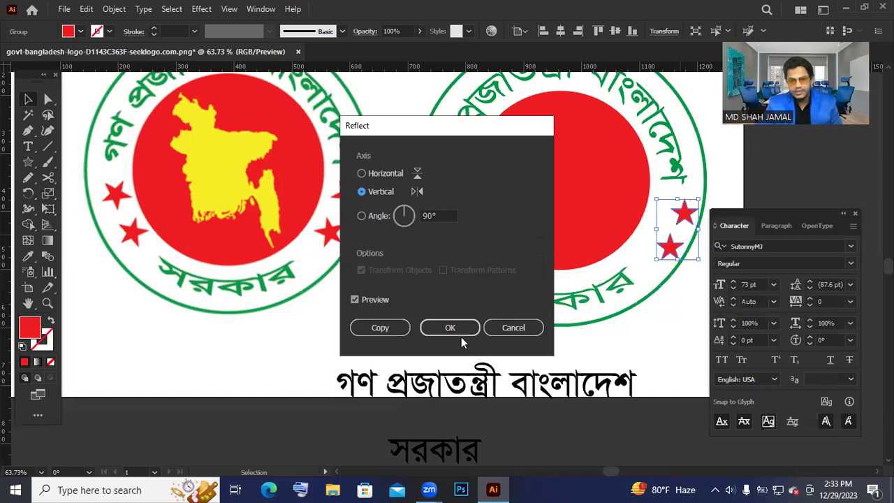
{"action": "left_click", "coordinate": [458, 332]}
{"action": "left_click", "coordinate": [450, 328]}
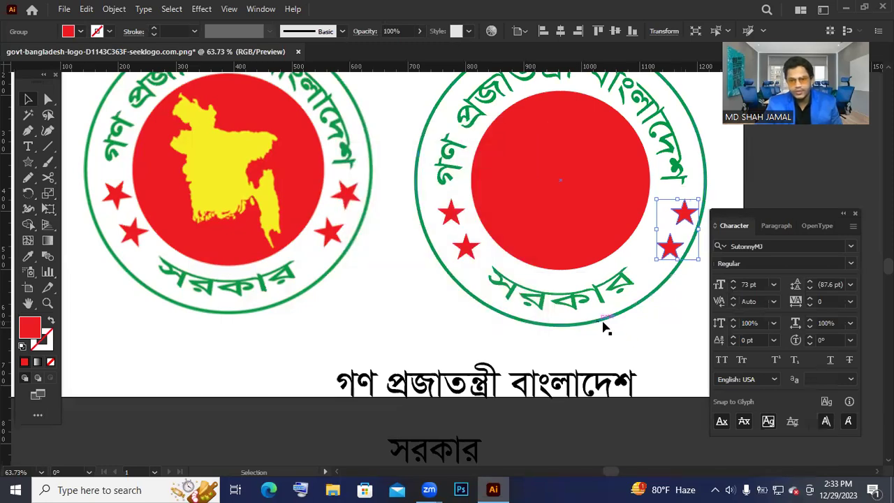
Step: Nudge the mirrored stars inward and slightly up so they sit within the ring opposite the first pair, and deselect them
{"action": "key", "text": "Left"}
{"action": "key", "text": "Left"}
{"action": "key", "text": "Left"}
{"action": "key", "text": "Left"}
{"action": "key", "text": "Left"}
{"action": "key", "text": "Left"}
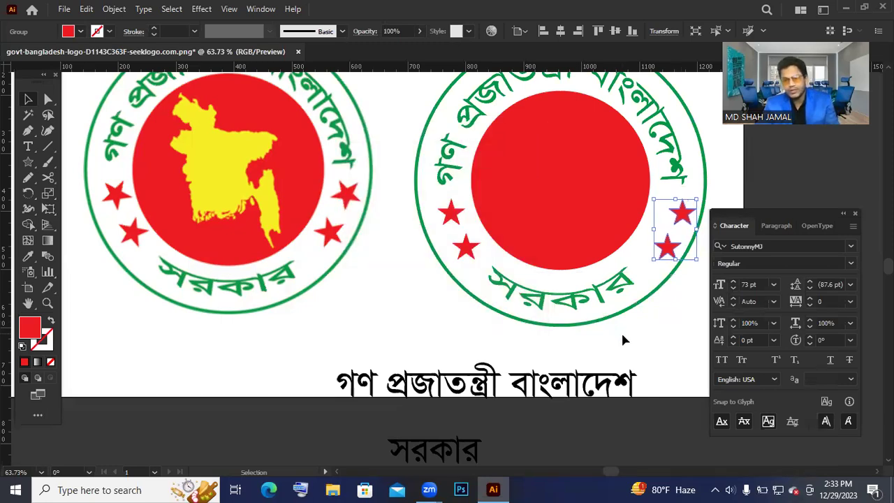
{"action": "key", "text": "Left"}
{"action": "key", "text": "Left"}
{"action": "key", "text": "Left"}
{"action": "key", "text": "Left"}
{"action": "key", "text": "Left"}
{"action": "key", "text": "Left"}
{"action": "key", "text": "Left"}
{"action": "key", "text": "Left"}
{"action": "key", "text": "Left"}
{"action": "key", "text": "Left"}
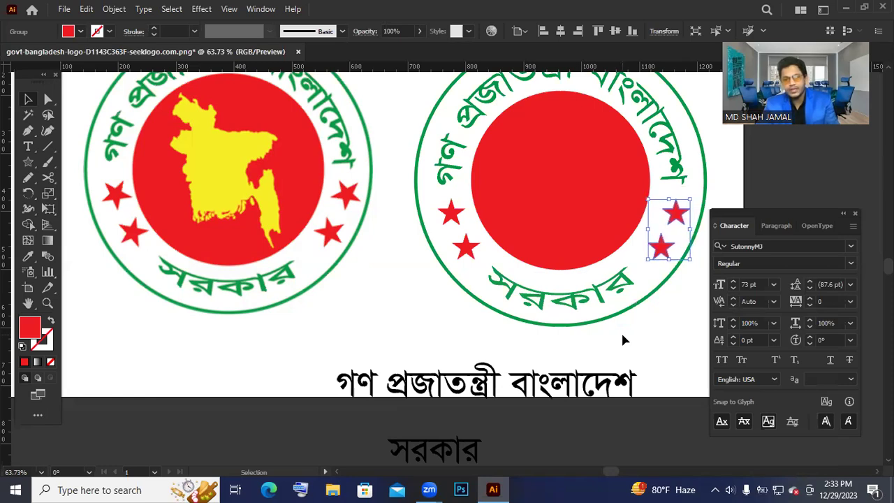
{"action": "key", "text": "Left"}
{"action": "key", "text": "Up"}
{"action": "key", "text": "Up"}
{"action": "key", "text": "Up"}
{"action": "key", "text": "Up"}
{"action": "key", "text": "Up"}
{"action": "key", "text": "Up"}
{"action": "key", "text": "Right"}
{"action": "left_click", "coordinate": [669, 315]}
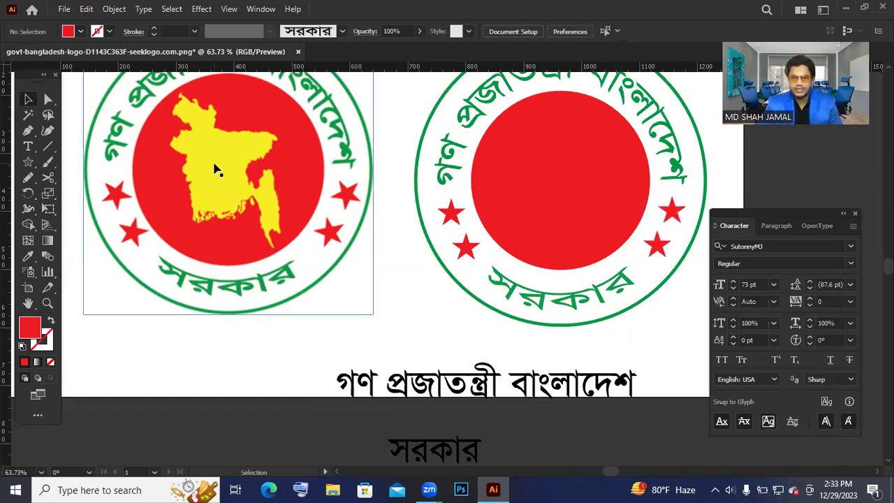
Step: Examine the yellow Bangladesh map inside the red circle of the reference logo
{"action": "key", "text": "ctrl+minus"}
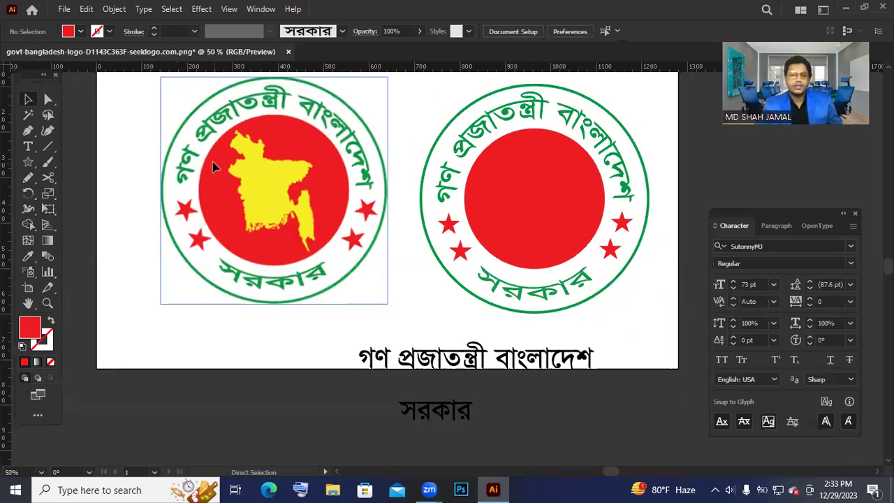
{"action": "key", "text": "ctrl+minus"}
{"action": "key", "text": "ctrl+space"}
{"action": "left_click_drag", "start_coordinate": [301, 202], "coordinate": [365, 210]}
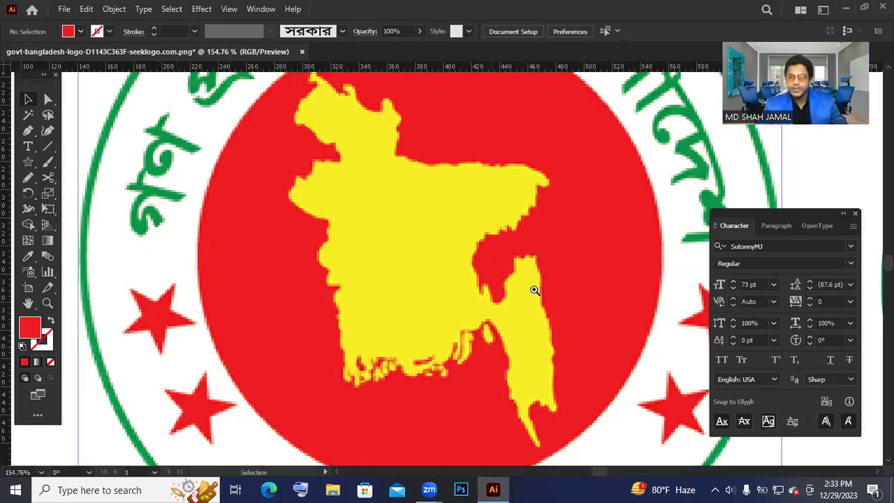
{"action": "left_click_drag", "start_coordinate": [536, 289], "coordinate": [371, 268]}
{"action": "scroll", "coordinate": [391, 279], "scroll_direction": "down", "scroll_amount": 2}
{"action": "left_click_drag", "start_coordinate": [313, 272], "coordinate": [248, 255]}
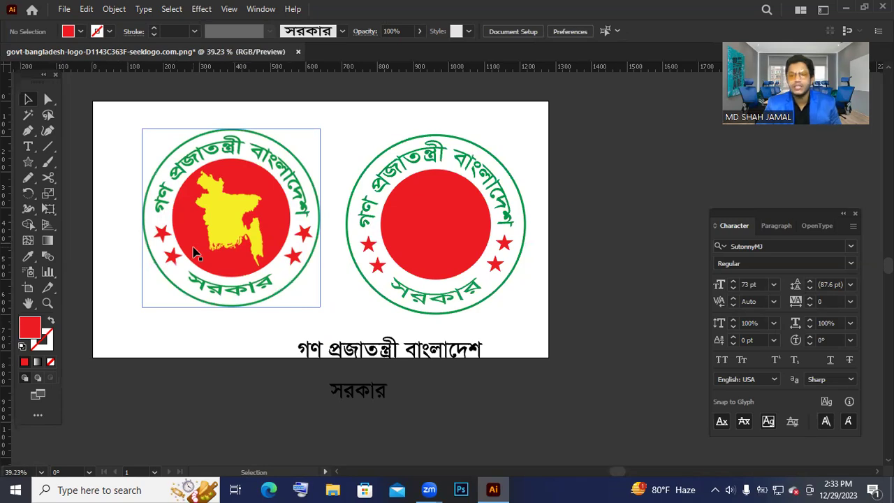
{"action": "left_click", "coordinate": [147, 378]}
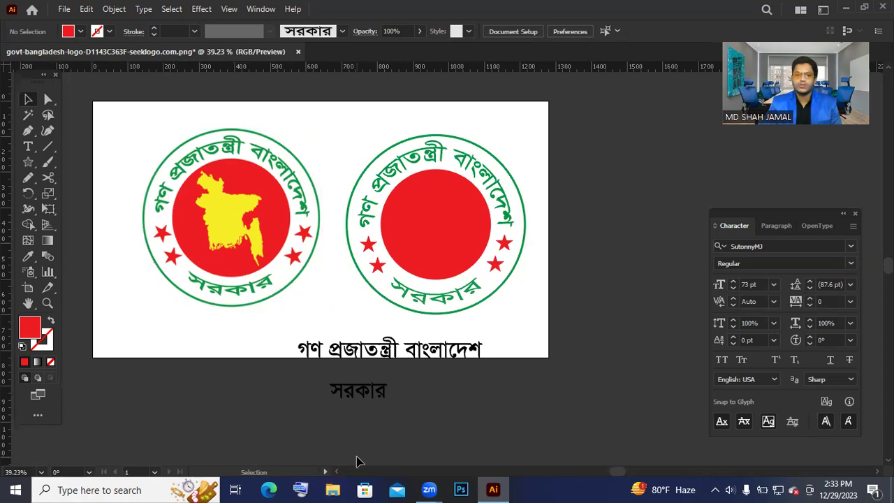
{"action": "key", "text": "ctrl+space"}
{"action": "left_click_drag", "start_coordinate": [232, 227], "coordinate": [352, 292]}
{"action": "left_click_drag", "start_coordinate": [435, 259], "coordinate": [319, 254]}
{"action": "mouse_move", "coordinate": [388, 268]}
{"action": "left_mouse_down"}
{"action": "mouse_move", "coordinate": [473, 315]}
{"action": "mouse_move", "coordinate": [506, 291]}
{"action": "mouse_move", "coordinate": [401, 273]}
{"action": "left_mouse_up"}
{"action": "key", "text": "v"}
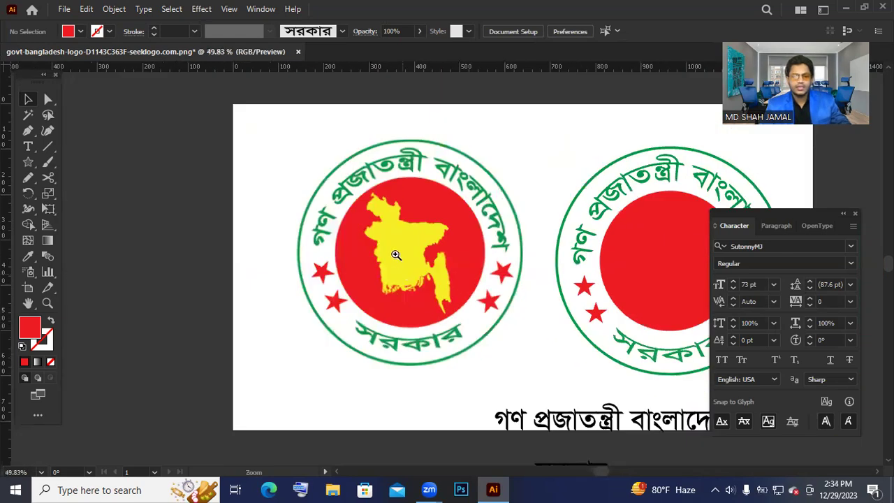
{"action": "left_click", "coordinate": [404, 255]}
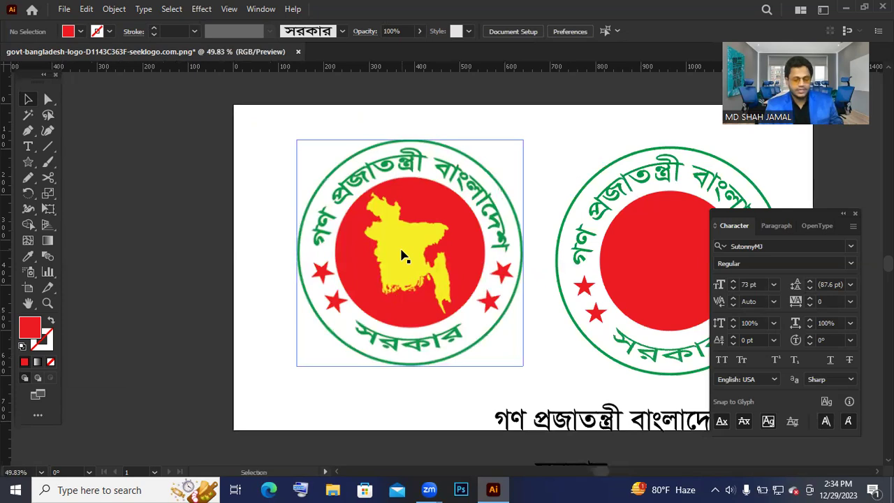
{"action": "left_click_drag", "start_coordinate": [404, 255], "coordinate": [127, 233]}
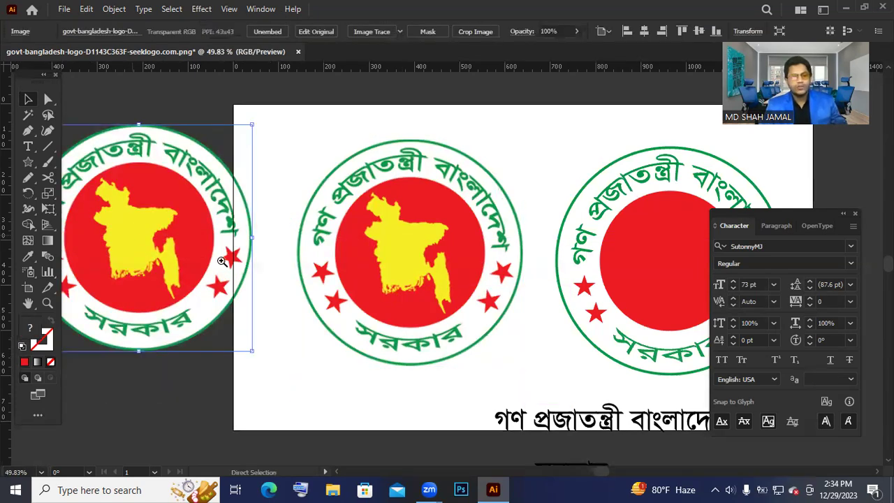
{"action": "left_click_drag", "start_coordinate": [224, 271], "coordinate": [351, 251]}
{"action": "left_click_drag", "start_coordinate": [323, 277], "coordinate": [289, 254]}
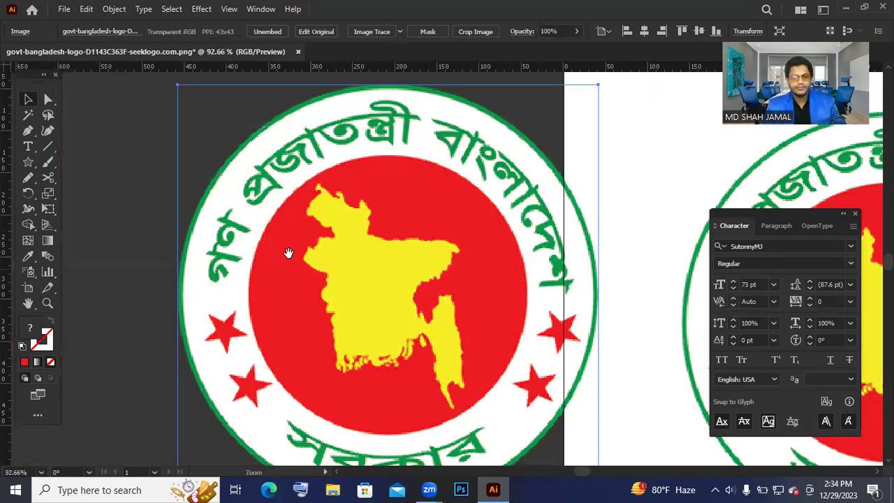
{"action": "left_click_drag", "start_coordinate": [444, 319], "coordinate": [314, 272]}
{"action": "key", "text": "Delete"}
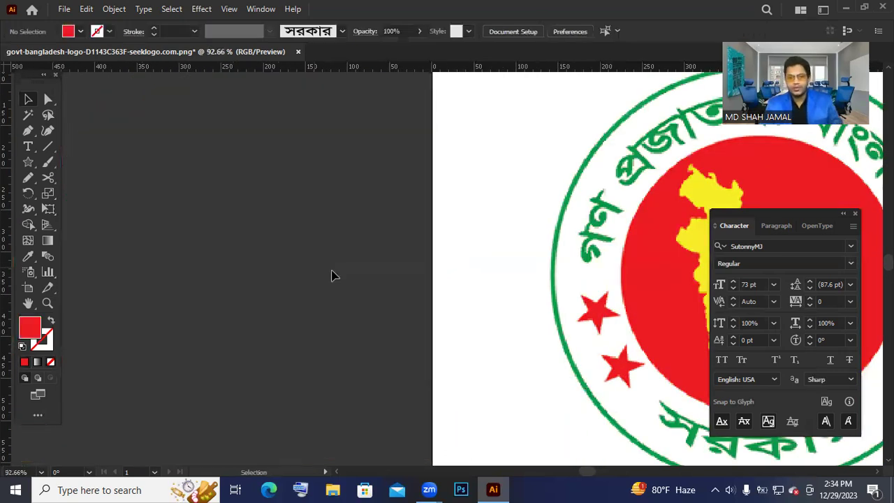
Step: Copy and paste the reference logo image, and place the duplicate on the empty canvas beyond the new logo, outside the artboard
{"action": "left_click", "coordinate": [617, 232]}
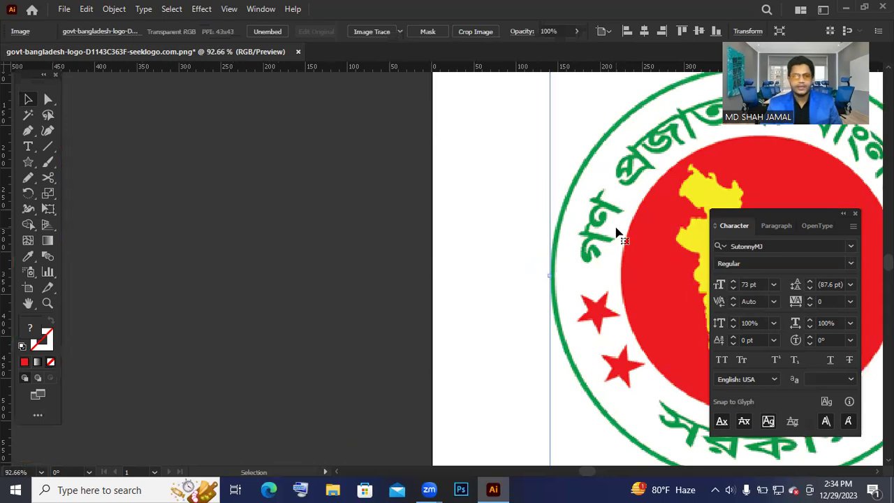
{"action": "left_click", "coordinate": [87, 10]}
{"action": "left_click", "coordinate": [107, 73]}
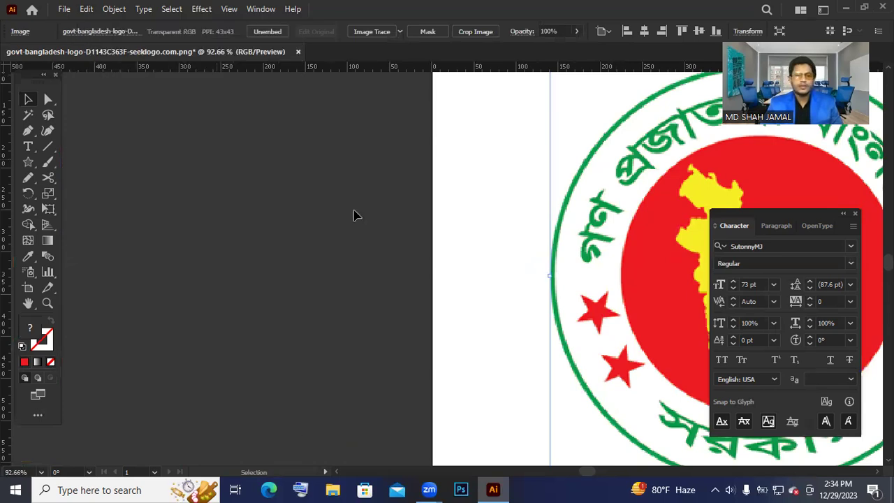
{"action": "left_click_drag", "start_coordinate": [595, 217], "coordinate": [191, 222]}
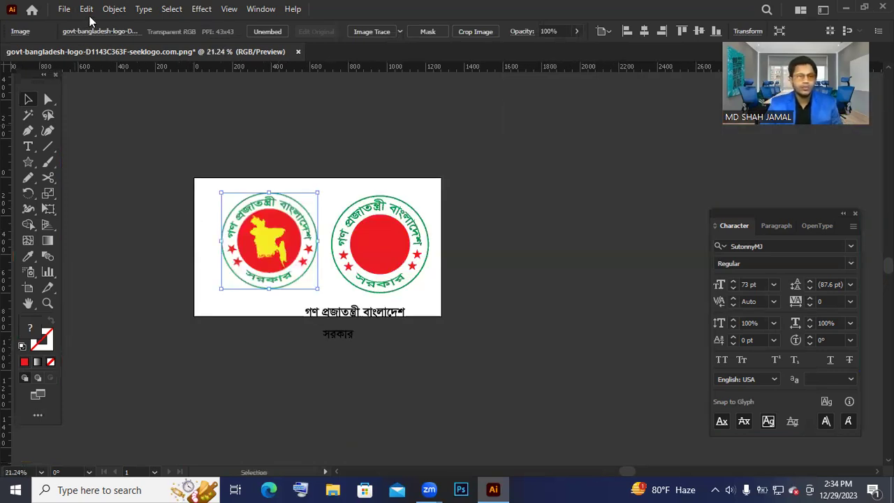
{"action": "left_click", "coordinate": [87, 10]}
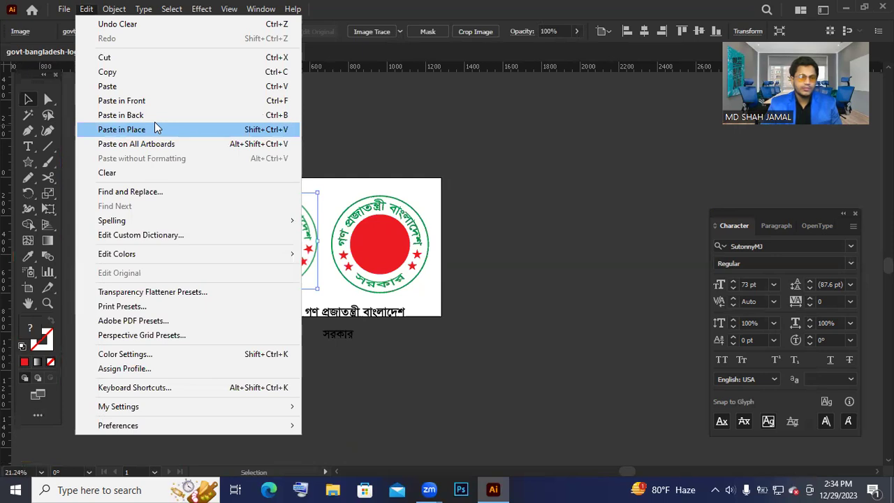
{"action": "left_click", "coordinate": [156, 86]}
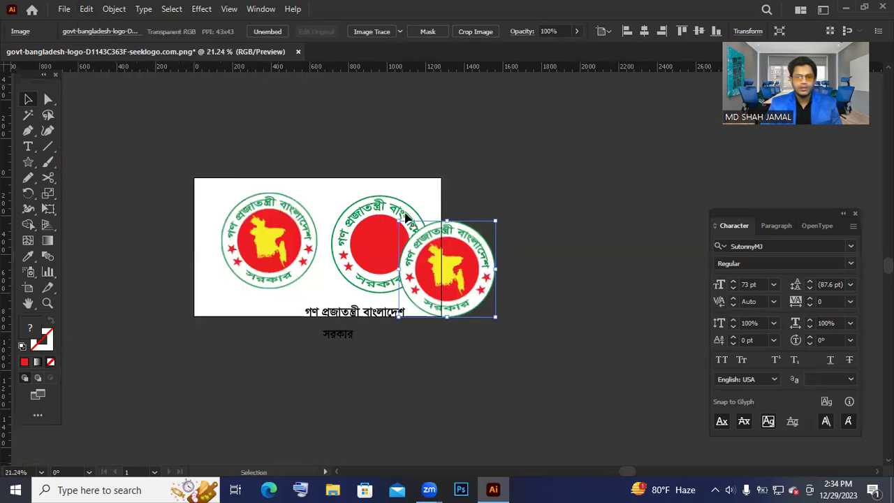
{"action": "left_click_drag", "start_coordinate": [485, 259], "coordinate": [580, 221]}
Step: Draw a red circle about 321 px in diameter over the red disc of the pasted logo and nudge it down to centre it
{"action": "key", "text": "z"}
{"action": "left_click", "coordinate": [526, 230]}
{"action": "left_click_drag", "start_coordinate": [527, 260], "coordinate": [584, 337]}
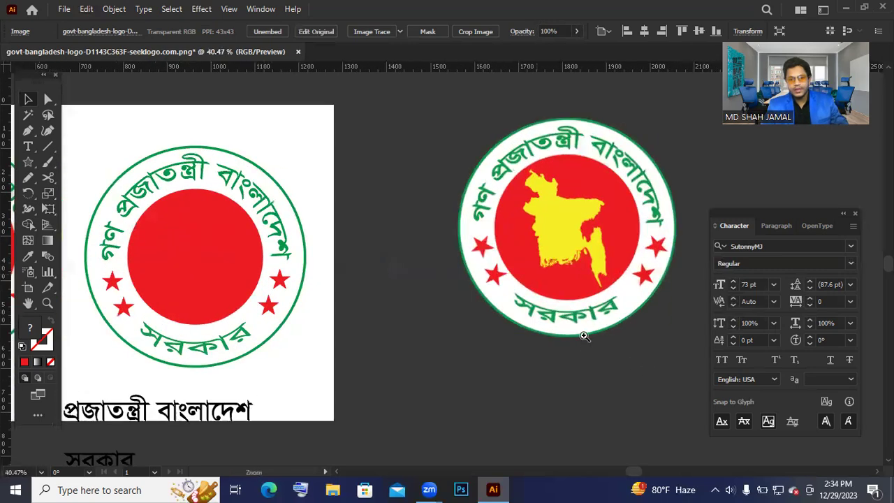
{"action": "left_click_drag", "start_coordinate": [565, 251], "coordinate": [497, 291]}
{"action": "key", "text": "v"}
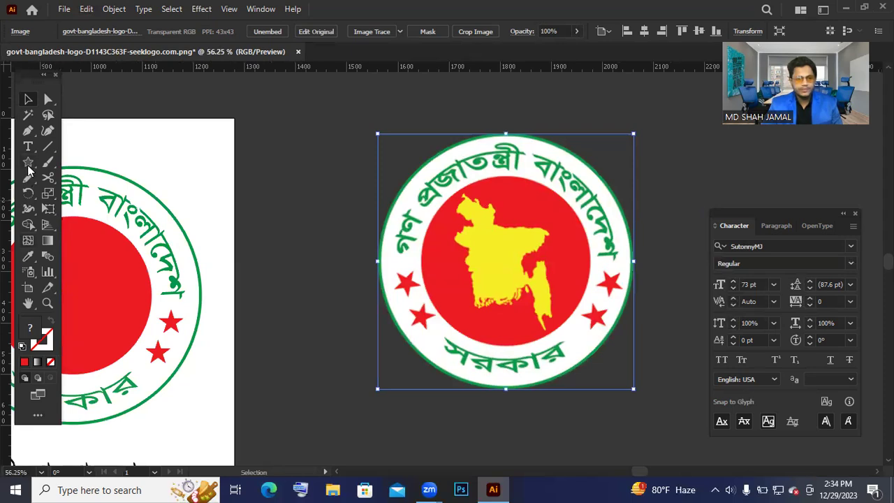
{"action": "left_click", "coordinate": [29, 168]}
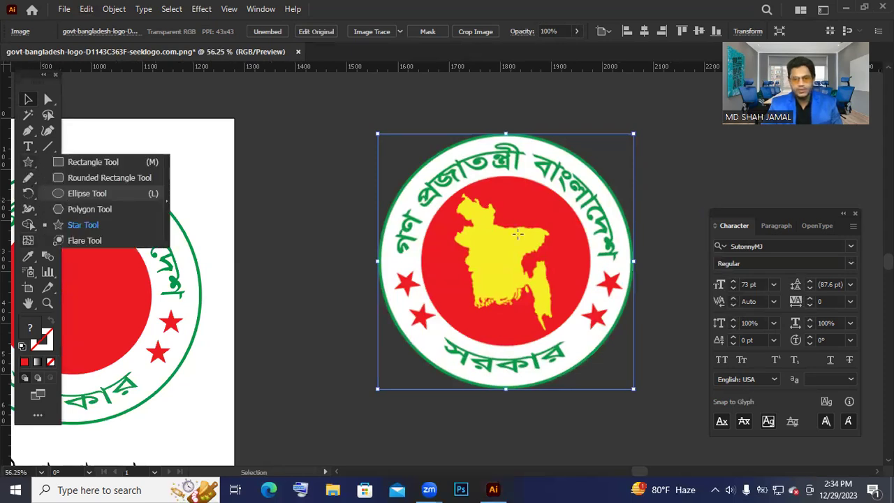
{"action": "left_click", "coordinate": [70, 191]}
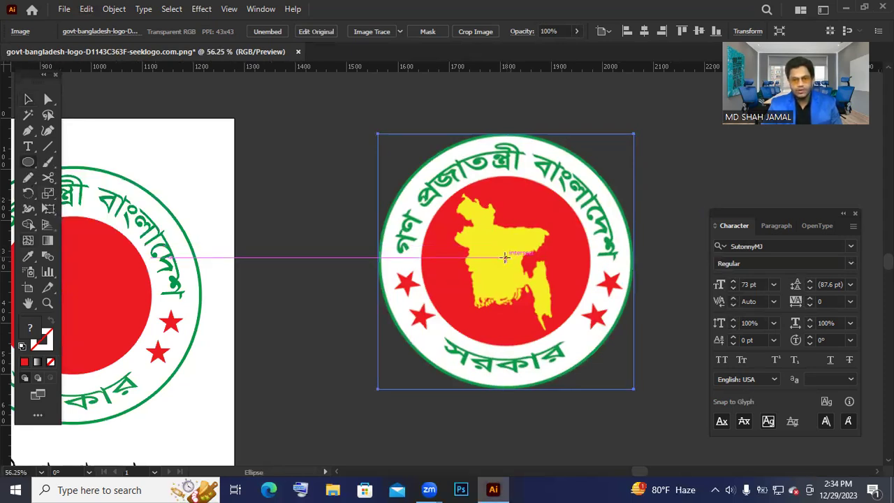
{"action": "left_click_drag", "start_coordinate": [506, 257], "coordinate": [579, 339]}
{"action": "left_click_drag", "start_coordinate": [637, 329], "coordinate": [638, 330]}
{"action": "key", "text": "Down"}
{"action": "key", "text": "Down"}
{"action": "key", "text": "Down"}
{"action": "key", "text": "Down"}
{"action": "key", "text": "Down"}
{"action": "key", "text": "Down"}
{"action": "key", "text": "Down"}
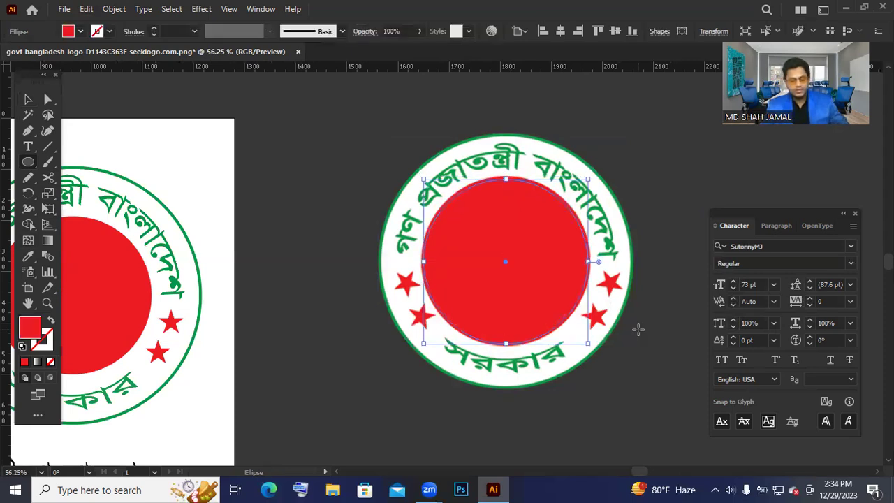
Step: Select the red circle together with the pasted logo image and make a clipping mask that keeps only the map disc
{"action": "left_click", "coordinate": [25, 100]}
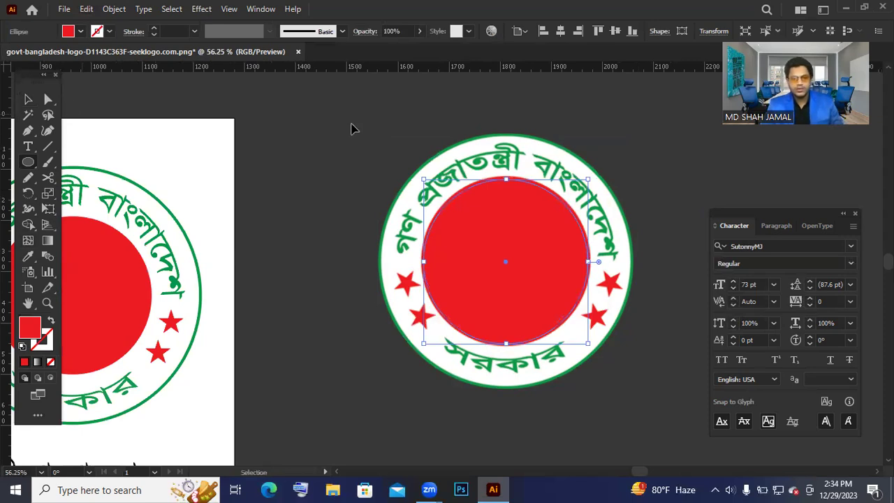
{"action": "key", "text": "ctrl+a"}
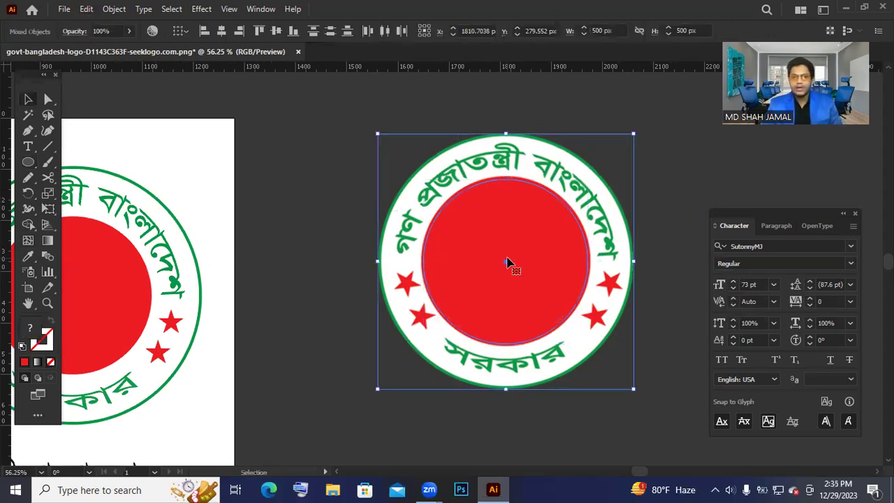
{"action": "key", "text": "a"}
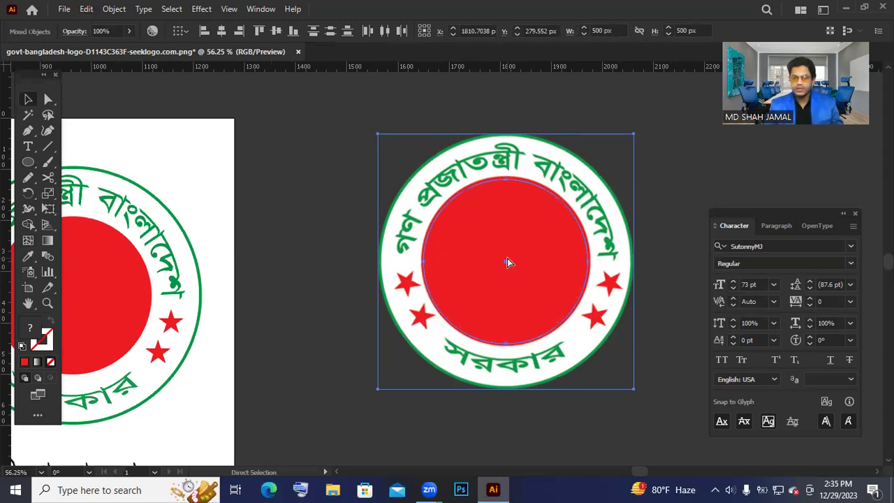
{"action": "key", "text": "ctrl+7"}
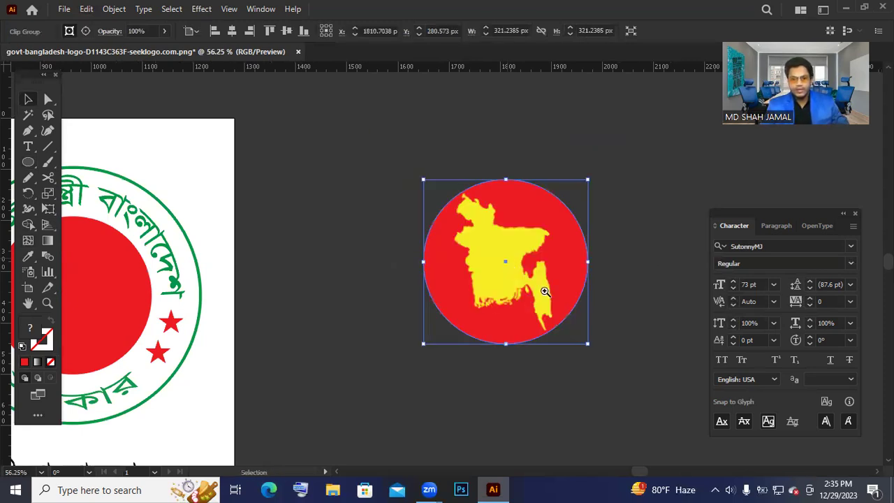
Step: Place the clipped map disc over the plain red circle in the centre of the new logo and deselect it
{"action": "left_click_drag", "start_coordinate": [544, 293], "coordinate": [437, 286]}
{"action": "left_click_drag", "start_coordinate": [524, 288], "coordinate": [460, 299]}
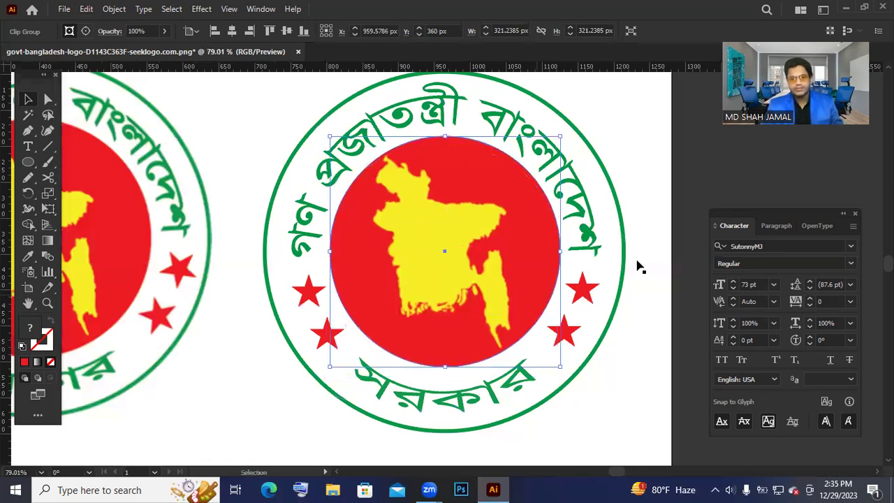
{"action": "left_click", "coordinate": [667, 221]}
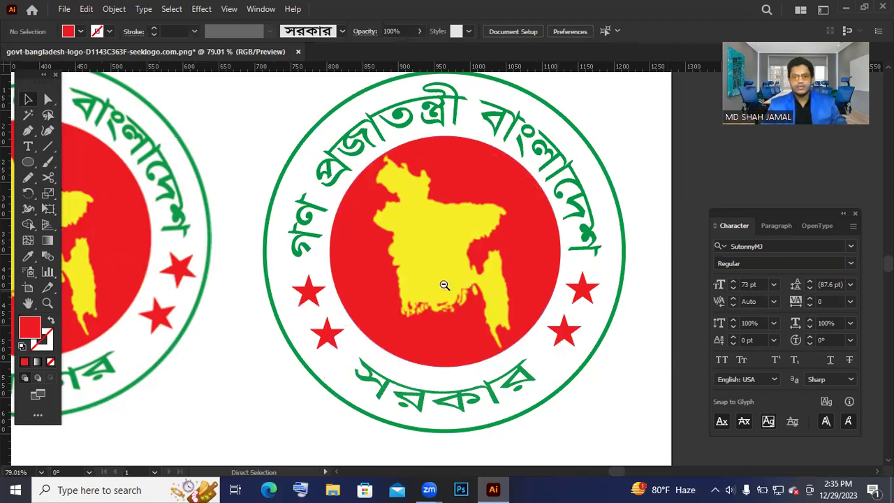
Step: Hide the clipped map disc in the new logo, and hide the plain red circle beneath it
{"action": "scroll", "coordinate": [516, 273], "scroll_direction": "down", "scroll_amount": 3}
{"action": "left_click", "coordinate": [514, 272]}
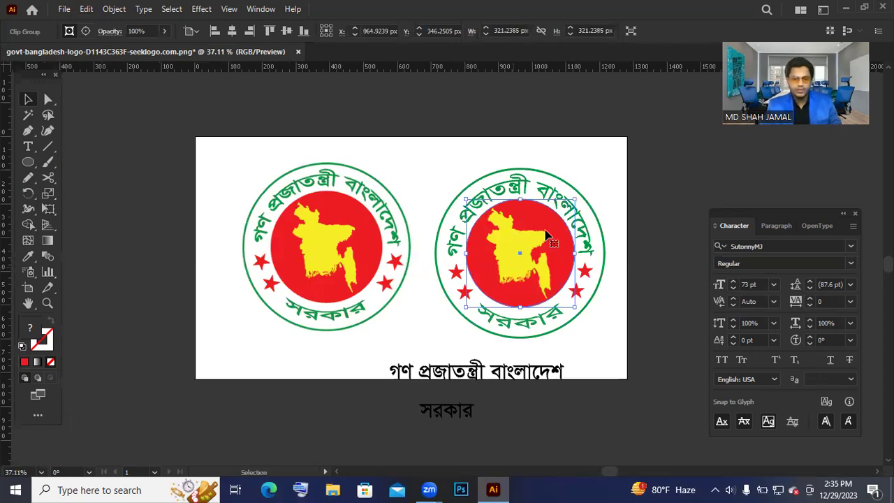
{"action": "left_click", "coordinate": [115, 9]}
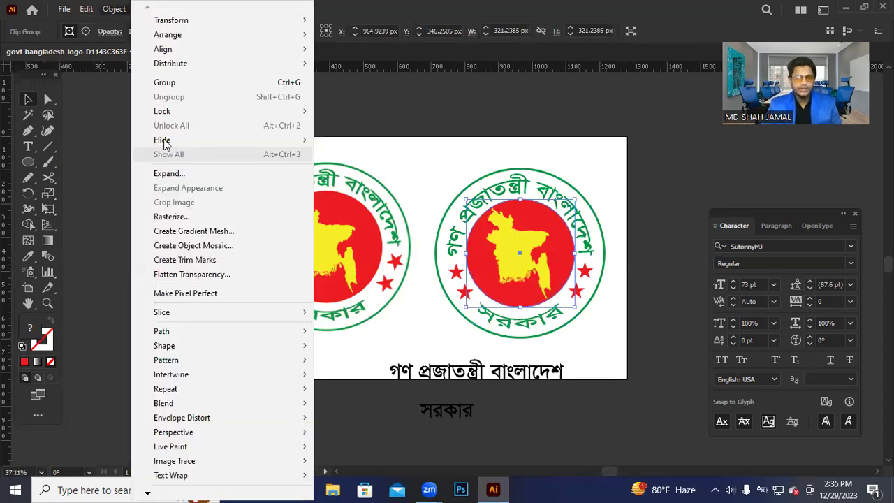
{"action": "mouse_move", "coordinate": [165, 143]}
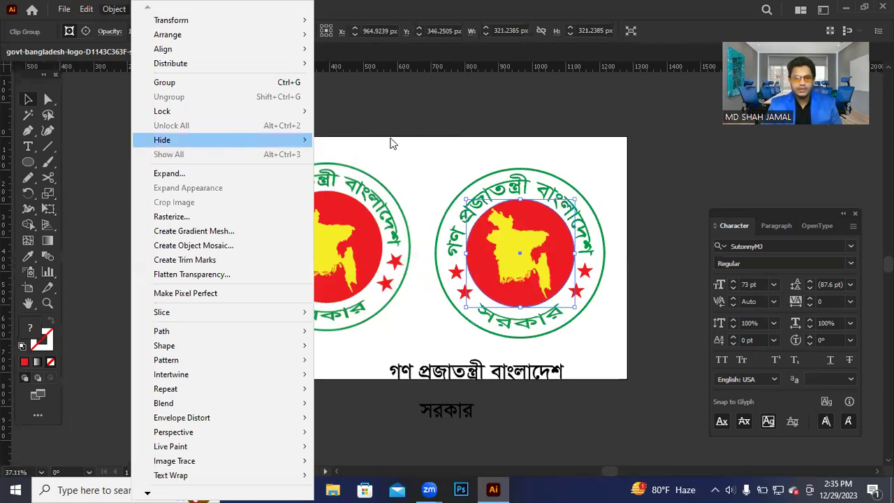
{"action": "left_click", "coordinate": [391, 141]}
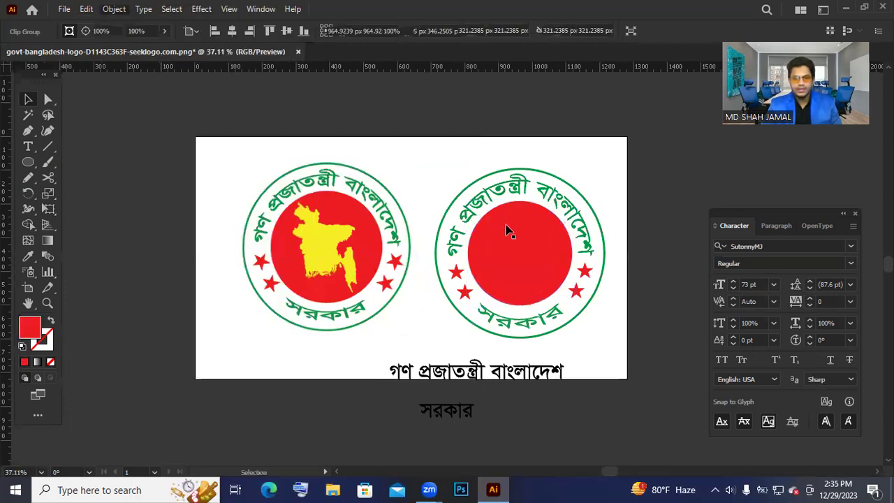
{"action": "key", "text": "ctrl+3"}
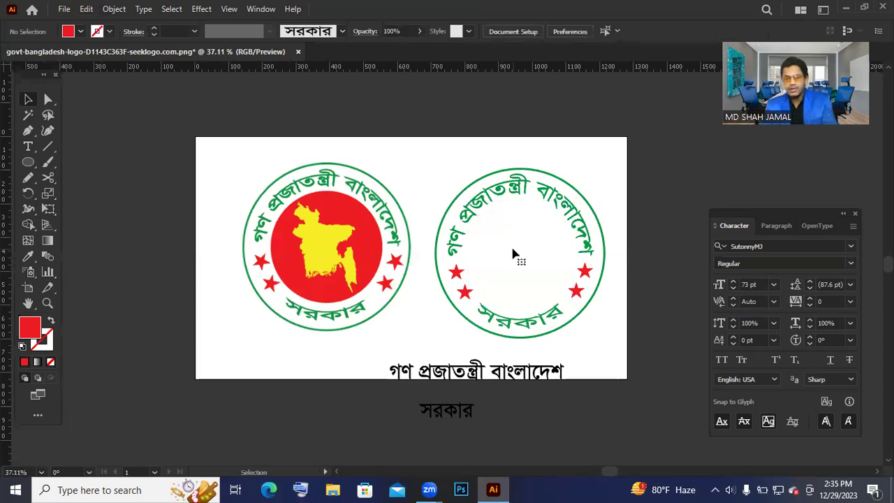
Step: Show all hidden objects again and deselect everything
{"action": "left_click", "coordinate": [125, 12]}
{"action": "left_click", "coordinate": [180, 153]}
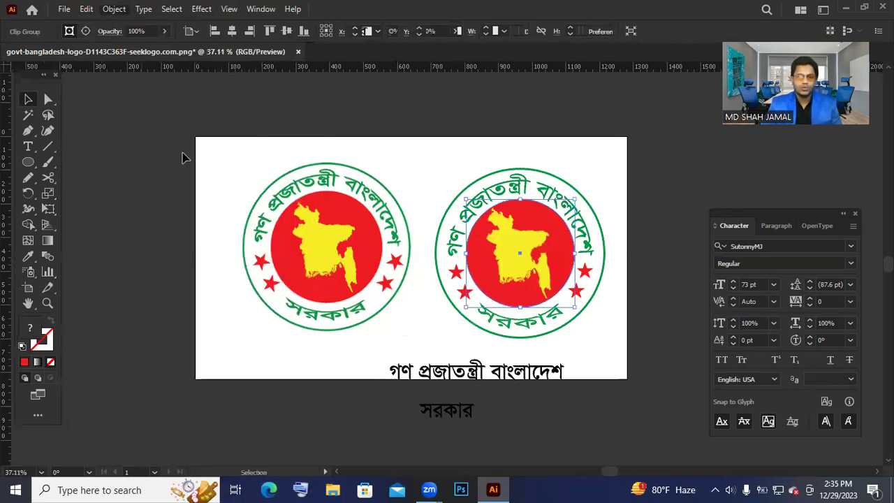
{"action": "left_click", "coordinate": [706, 184]}
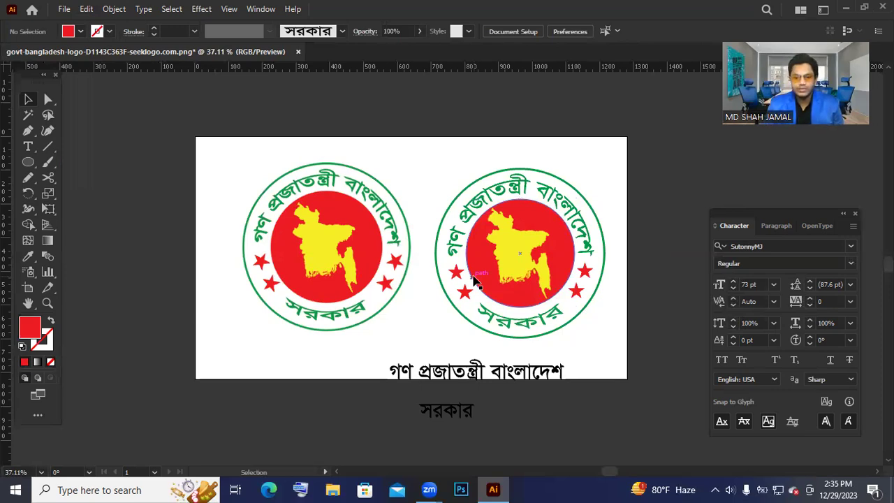
Step: Delete the two leftover black Bengali text lines below the new logo
{"action": "left_click", "coordinate": [475, 375]}
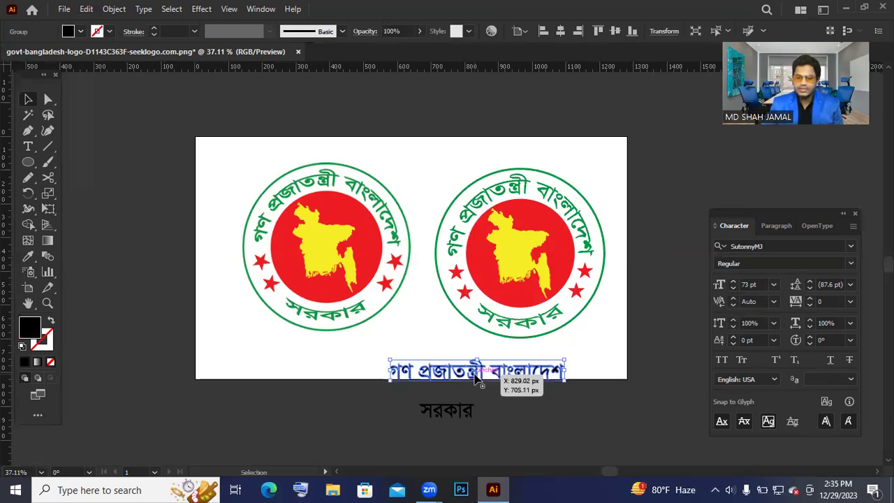
{"action": "key", "text": "Delete"}
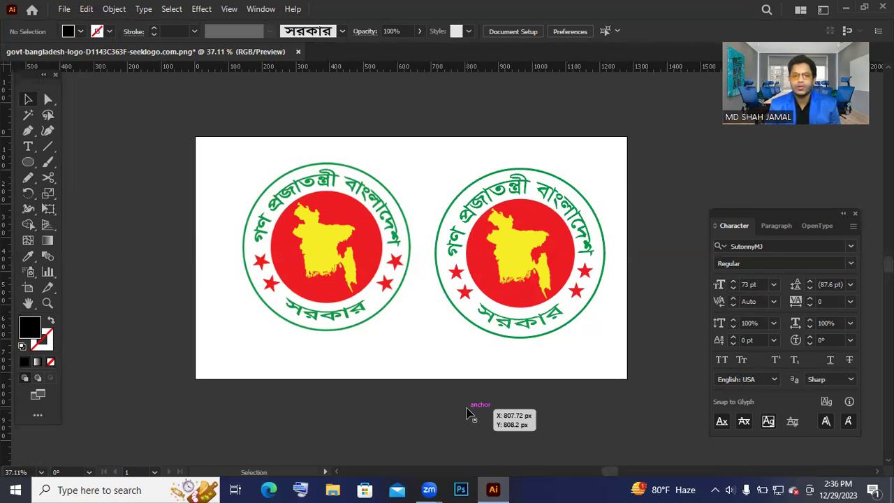
Step: Draw a 500 x 500 px circle on the empty canvas beside the artboard, beyond the new logo
{"action": "left_click_drag", "start_coordinate": [495, 251], "coordinate": [496, 304]}
{"action": "scroll", "coordinate": [451, 287], "scroll_direction": "up", "scroll_amount": 4}
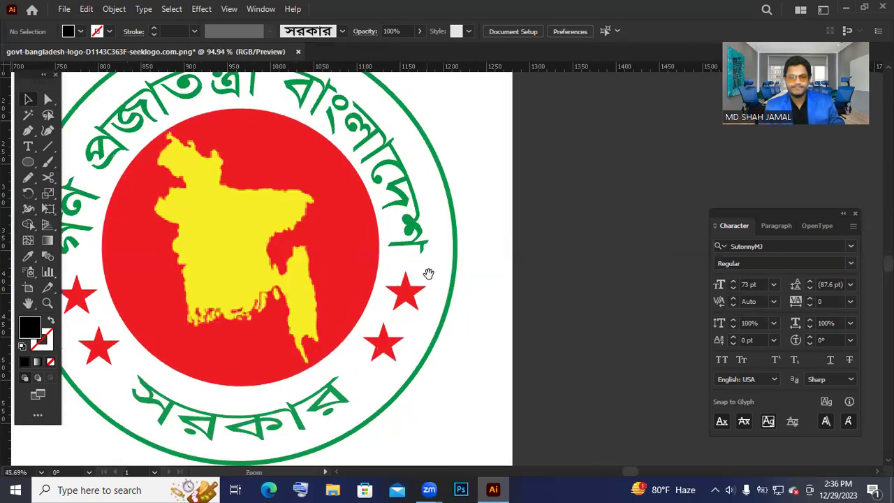
{"action": "left_click_drag", "start_coordinate": [333, 312], "coordinate": [282, 305]}
{"action": "left_click_drag", "start_coordinate": [357, 304], "coordinate": [386, 266]}
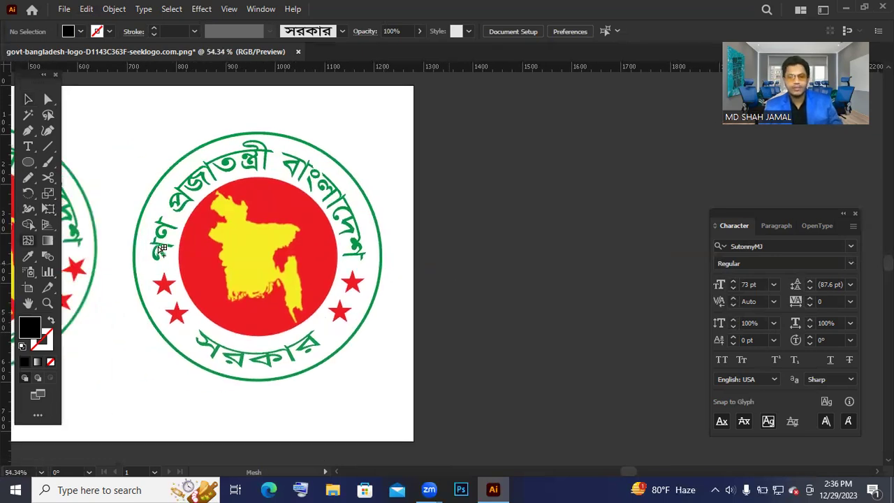
{"action": "left_click", "coordinate": [32, 163]}
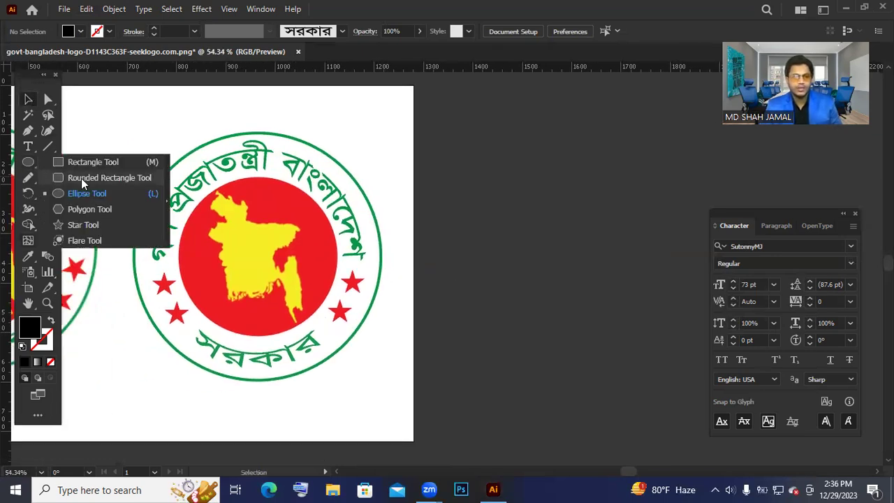
{"action": "left_click", "coordinate": [77, 194]}
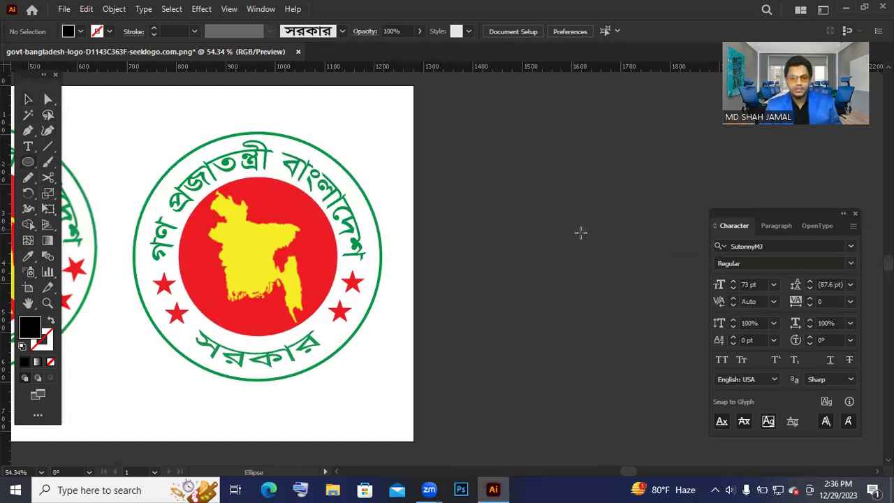
{"action": "left_click", "coordinate": [537, 247]}
{"action": "type", "text": "500"}
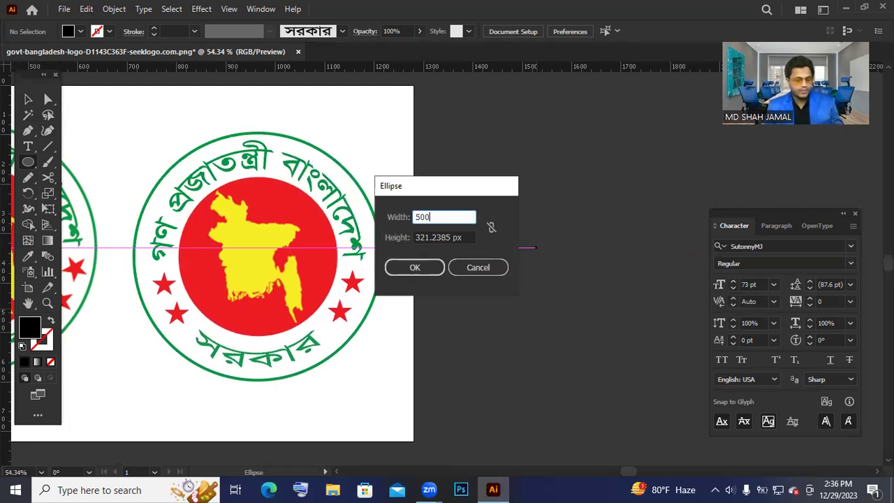
{"action": "key", "text": "Tab"}
{"action": "type", "text": "5"}
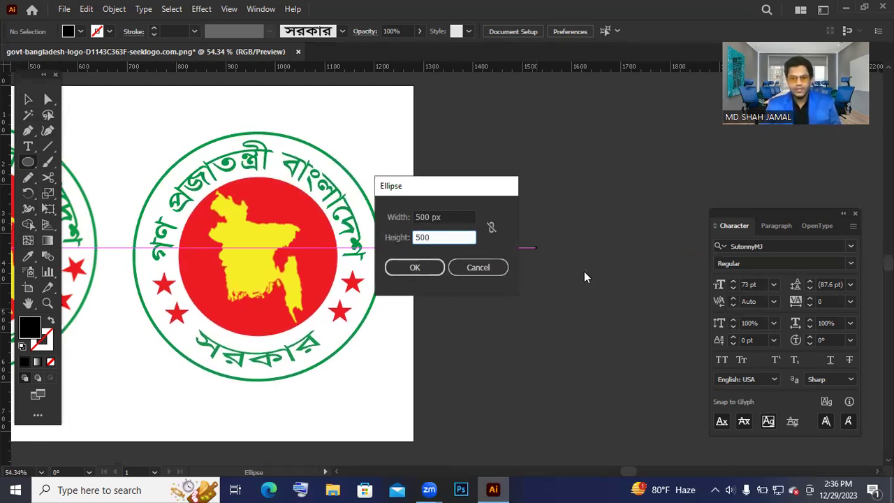
{"action": "left_click", "coordinate": [419, 267]}
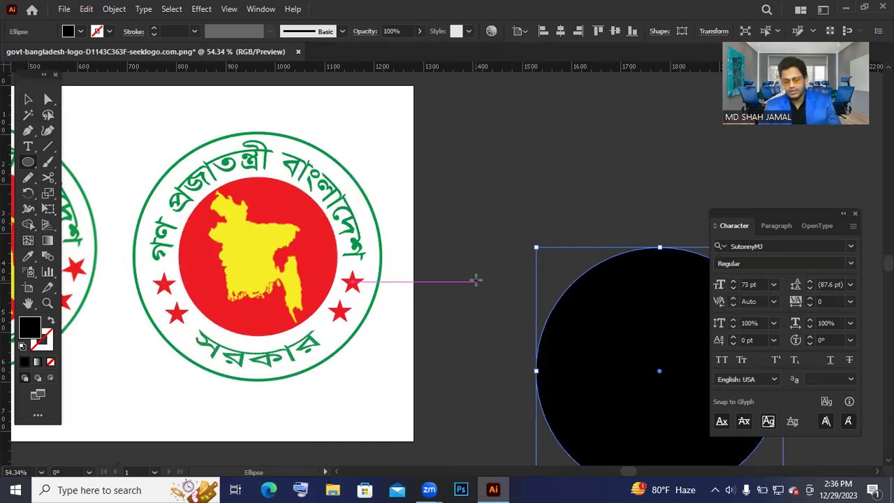
Step: Remove the fill of the 500 px circle and give it a 5 pt green stroke
{"action": "key", "text": "slash"}
{"action": "left_click", "coordinate": [179, 31]}
{"action": "key", "text": "Return"}
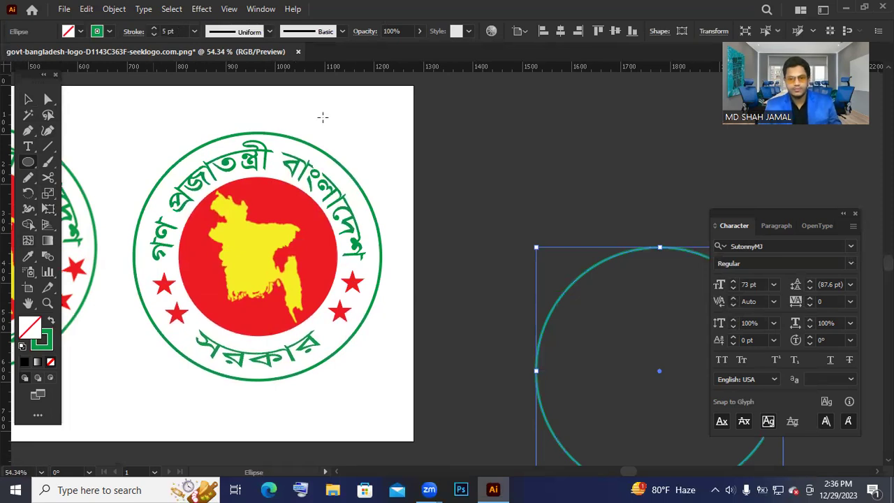
{"action": "mouse_move", "coordinate": [561, 290]}
{"action": "left_mouse_down"}
{"action": "mouse_move", "coordinate": [475, 283]}
{"action": "mouse_move", "coordinate": [385, 194]}
{"action": "mouse_move", "coordinate": [389, 227]}
{"action": "mouse_move", "coordinate": [404, 239]}
{"action": "left_mouse_up"}
{"action": "key", "text": "ctrl+z"}
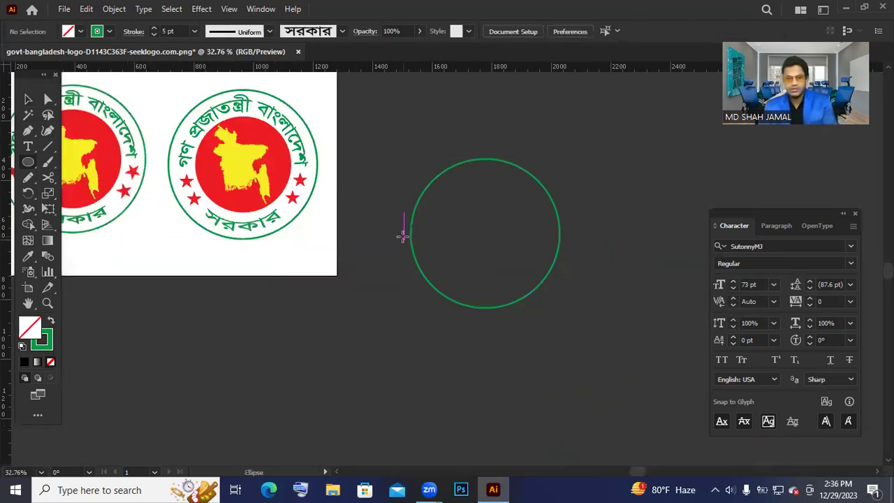
Step: Move the green circle closer to the artboard, roughly level with the new logo
{"action": "key", "text": "v"}
{"action": "key", "text": "b"}
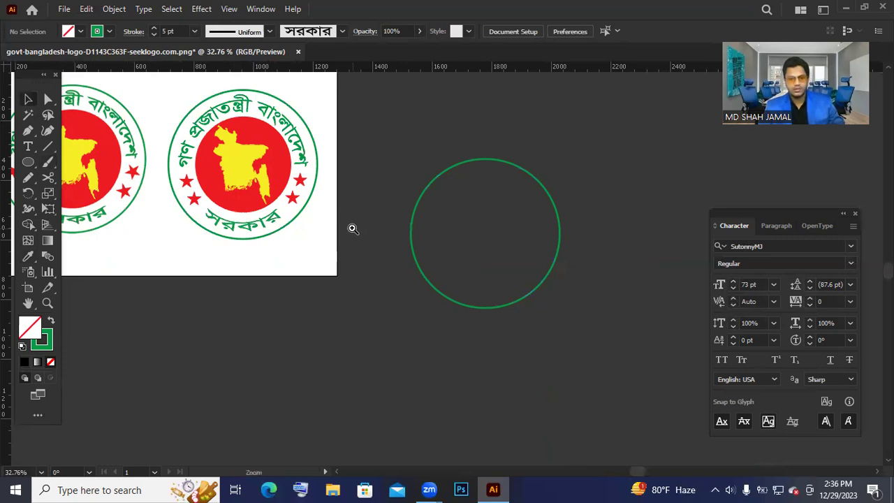
{"action": "left_click_drag", "start_coordinate": [278, 219], "coordinate": [428, 279]}
{"action": "left_click_drag", "start_coordinate": [532, 219], "coordinate": [625, 273]}
{"action": "left_click_drag", "start_coordinate": [599, 232], "coordinate": [543, 169]}
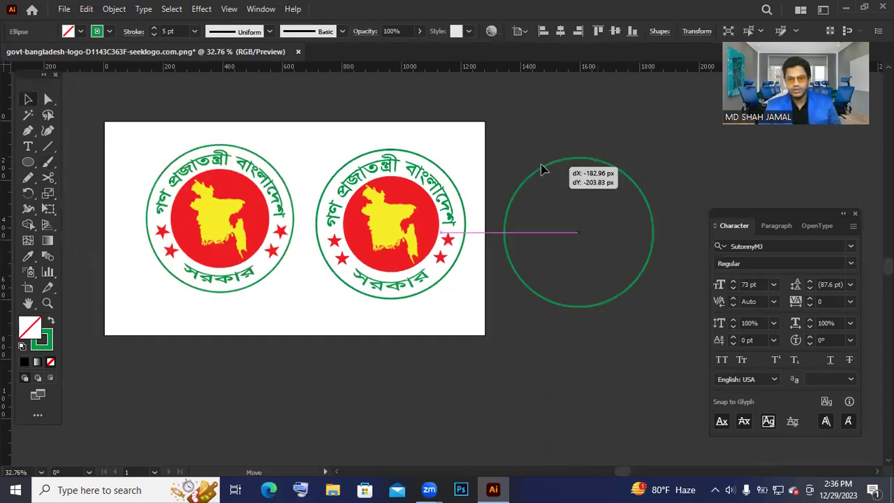
{"action": "left_click", "coordinate": [533, 351]}
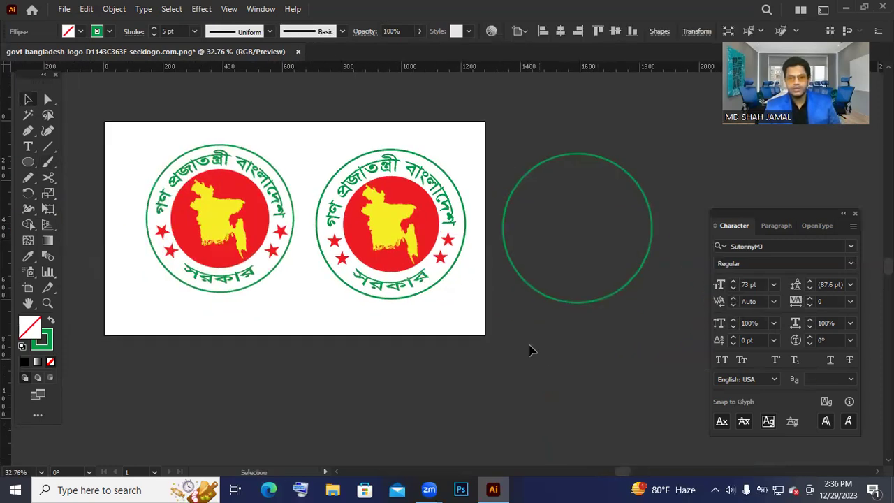
Step: Make a smaller concentric copy of the green circle inside it, about two-thirds of its size
{"action": "key", "text": "a"}
{"action": "left_click", "coordinate": [559, 162]}
{"action": "key", "text": "v"}
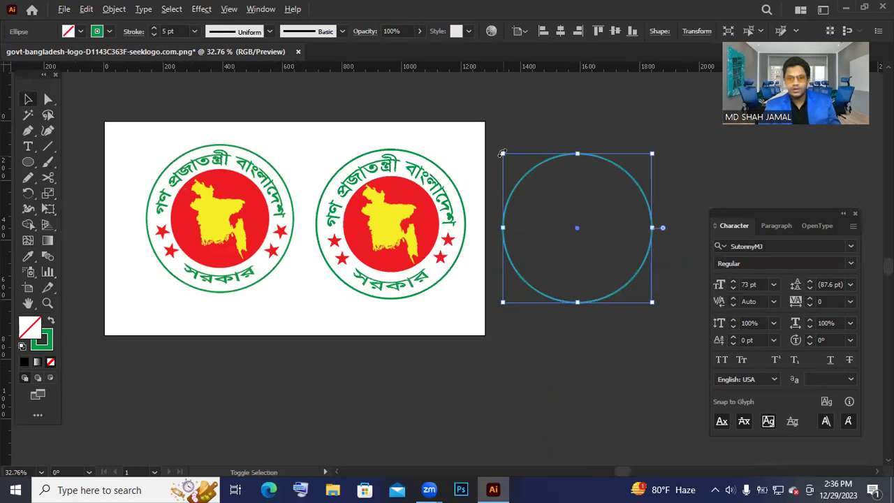
{"action": "left_click_drag", "start_coordinate": [505, 158], "coordinate": [527, 172]}
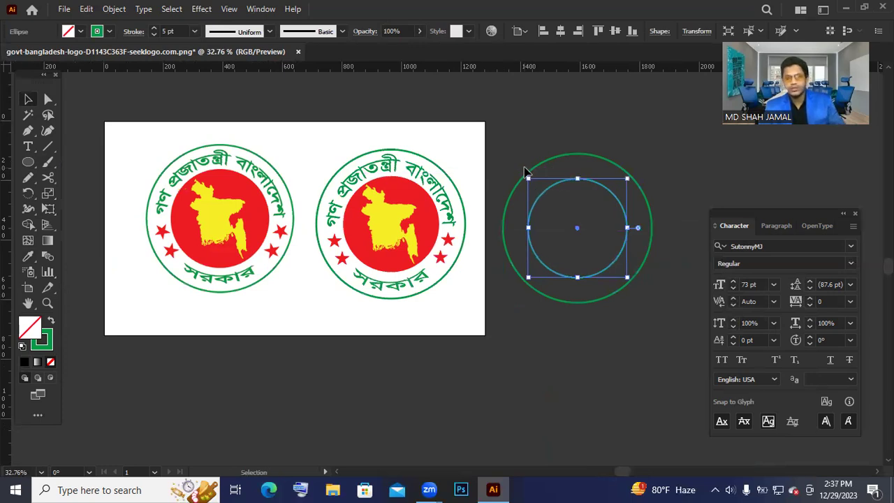
Step: Try filling the inner circle by sampling the red of the reference logo's disc, and undo it
{"action": "key", "text": "F6"}
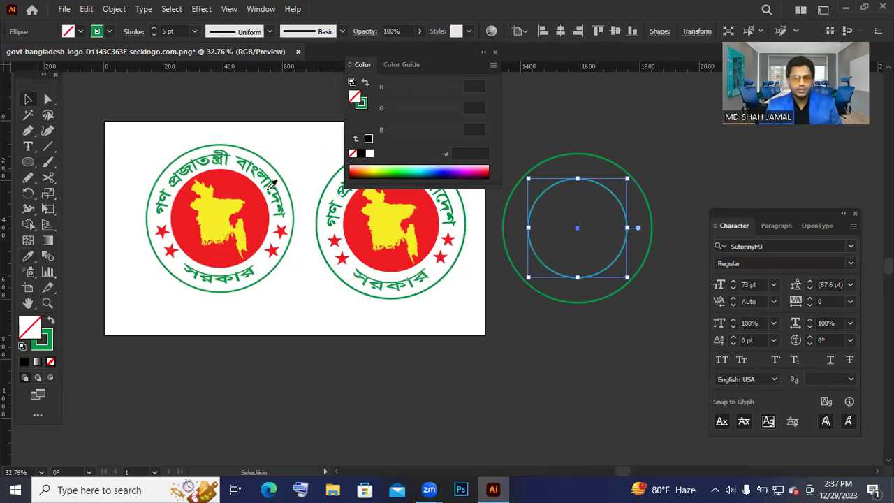
{"action": "key", "text": "i"}
{"action": "left_click", "coordinate": [233, 183]}
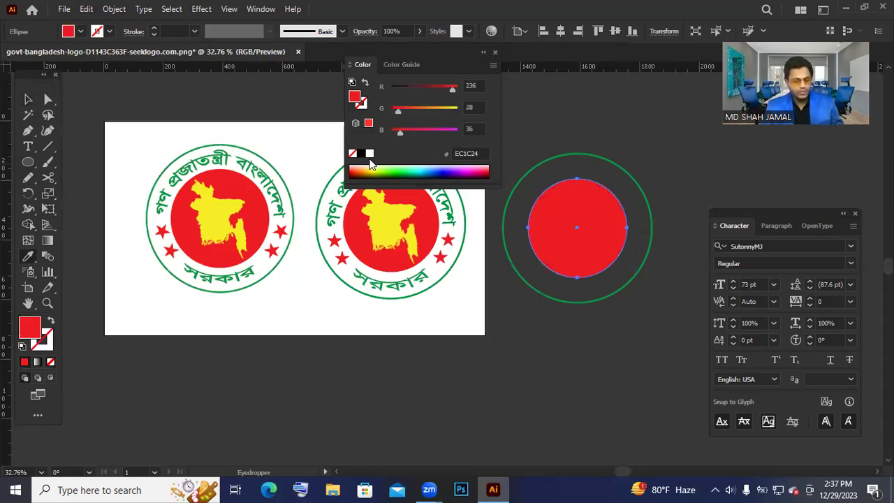
{"action": "key", "text": "ctrl+z"}
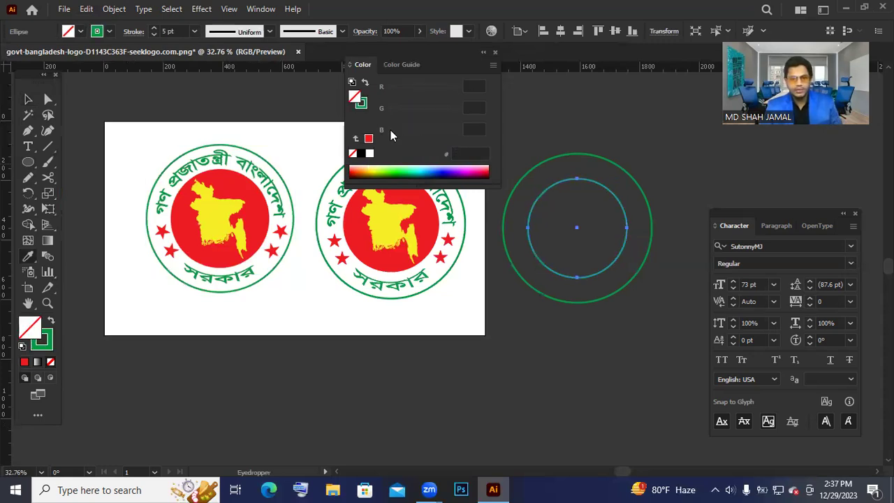
Step: Fill the inner circle with red mixed in CMYK as C 0, M 100, Y 89.61, K 0
{"action": "left_click", "coordinate": [380, 168]}
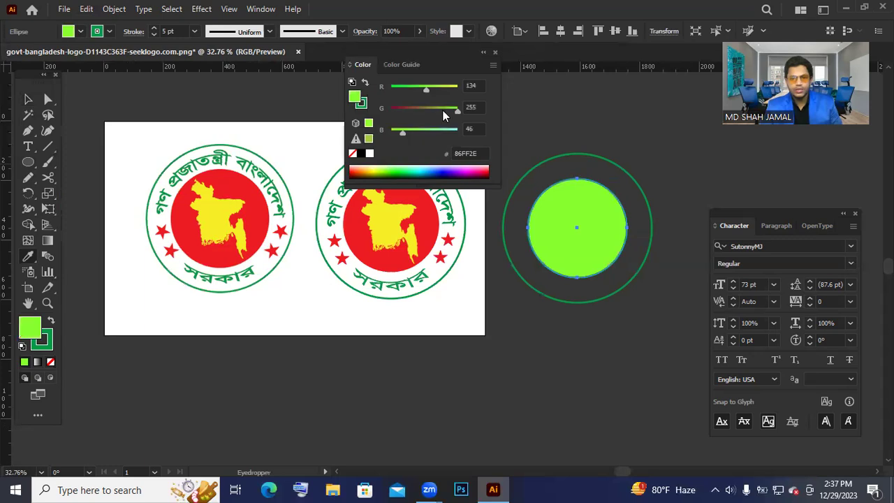
{"action": "left_click_drag", "start_coordinate": [425, 94], "coordinate": [524, 78]}
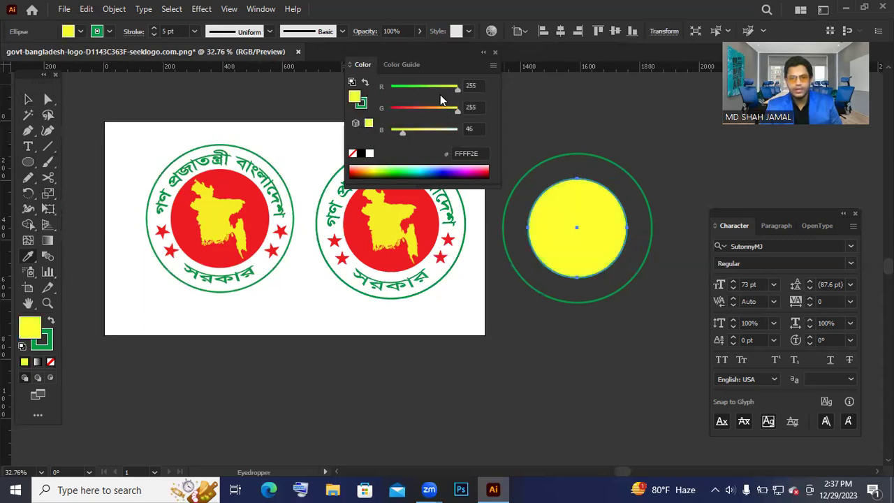
{"action": "left_click", "coordinate": [493, 65]}
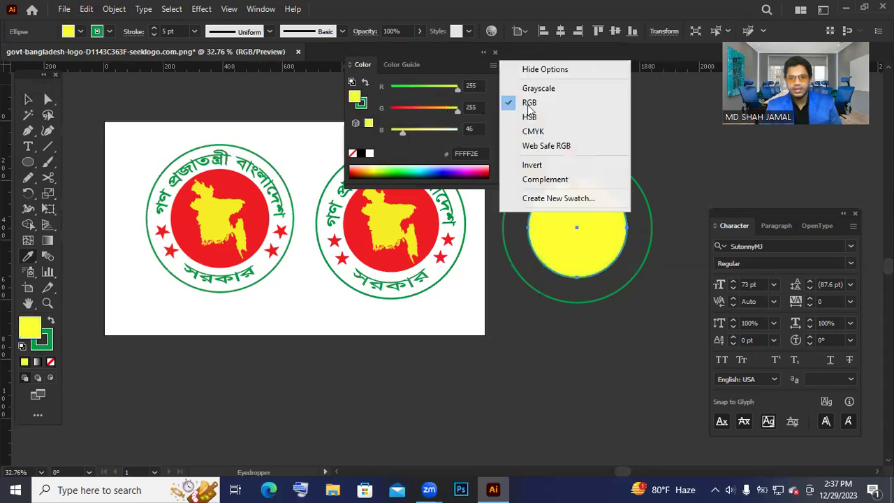
{"action": "left_click", "coordinate": [538, 132]}
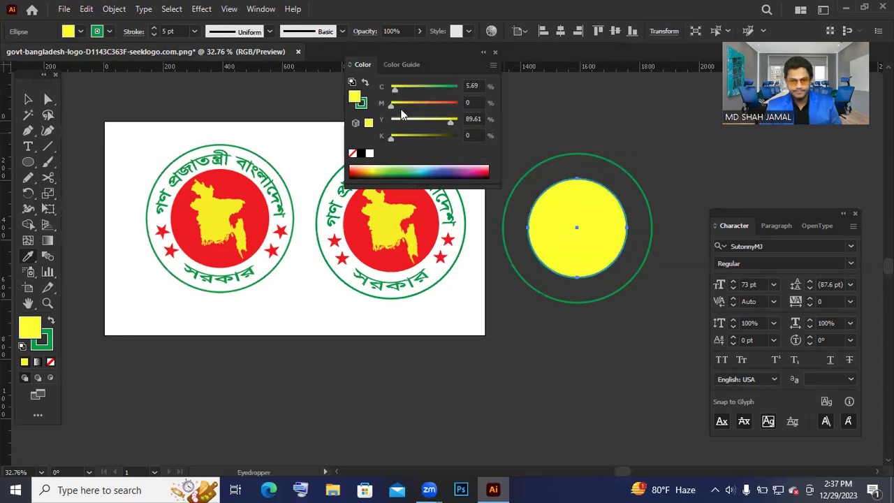
{"action": "left_click_drag", "start_coordinate": [392, 104], "coordinate": [454, 112]}
{"action": "left_click_drag", "start_coordinate": [395, 89], "coordinate": [388, 89]}
Step: Remove the green stroke from the red inner circle by setting its weight to 0, and deselect it
{"action": "left_click", "coordinate": [26, 99]}
{"action": "left_click", "coordinate": [331, 128]}
{"action": "left_click", "coordinate": [625, 259]}
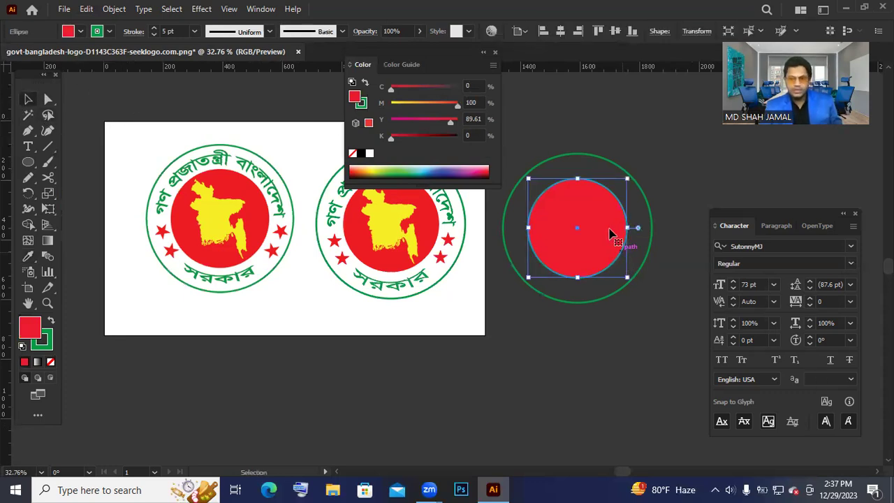
{"action": "left_click_drag", "start_coordinate": [183, 29], "coordinate": [140, 32]}
{"action": "type", "text": "0"}
{"action": "key", "text": "Return"}
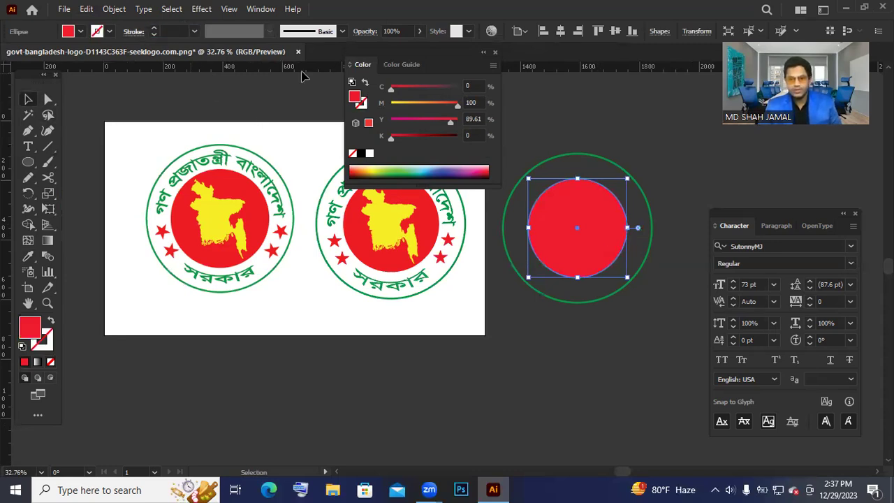
{"action": "left_click", "coordinate": [625, 129]}
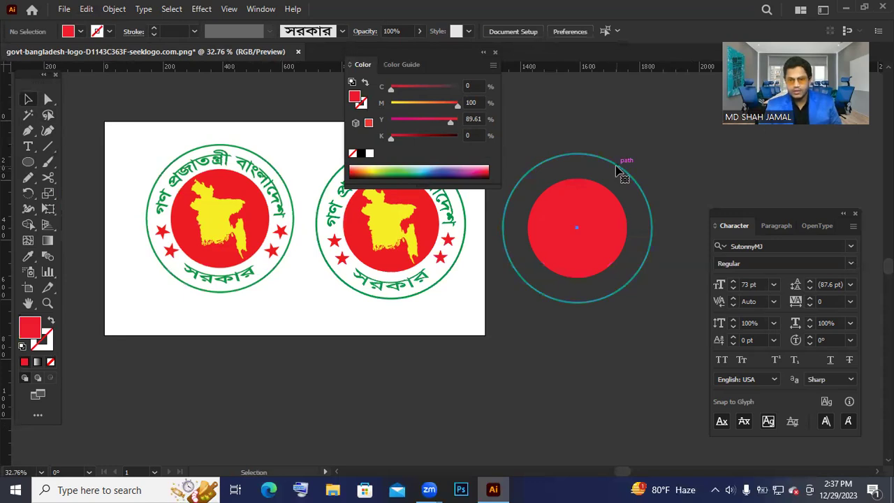
Step: Make a smaller concentric copy of the outer green circle just outside the red disc, about three-quarters of the original's size
{"action": "left_click", "coordinate": [618, 171]}
{"action": "key", "text": "v"}
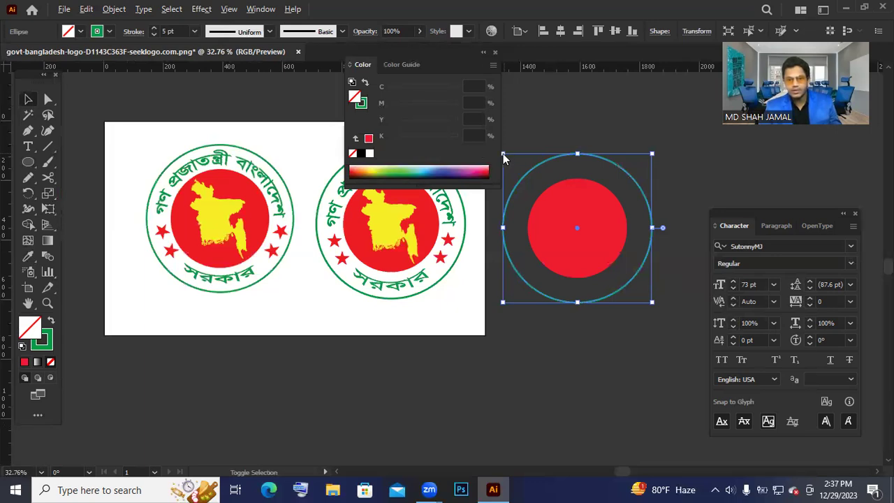
{"action": "key", "text": "a"}
{"action": "scroll", "coordinate": [525, 201], "scroll_direction": "up", "scroll_amount": 2}
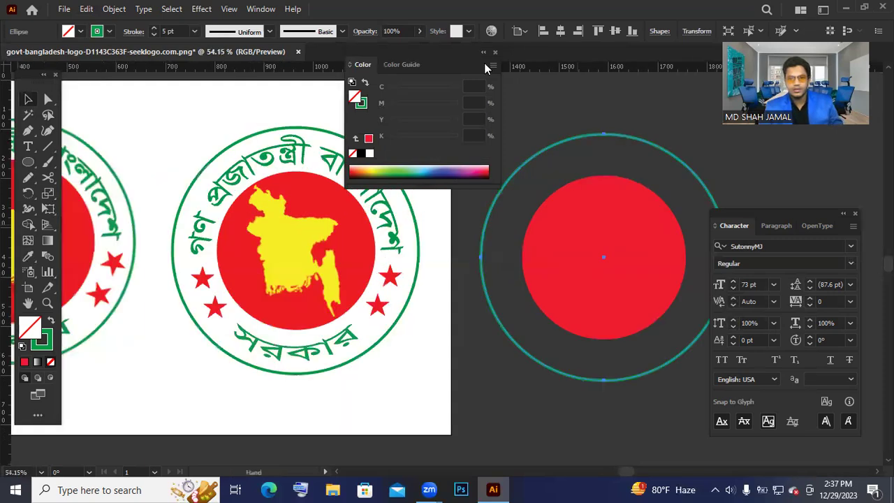
{"action": "key", "text": "v"}
{"action": "key", "text": "F6"}
{"action": "key", "text": "space"}
{"action": "left_click_drag", "start_coordinate": [599, 222], "coordinate": [421, 235]}
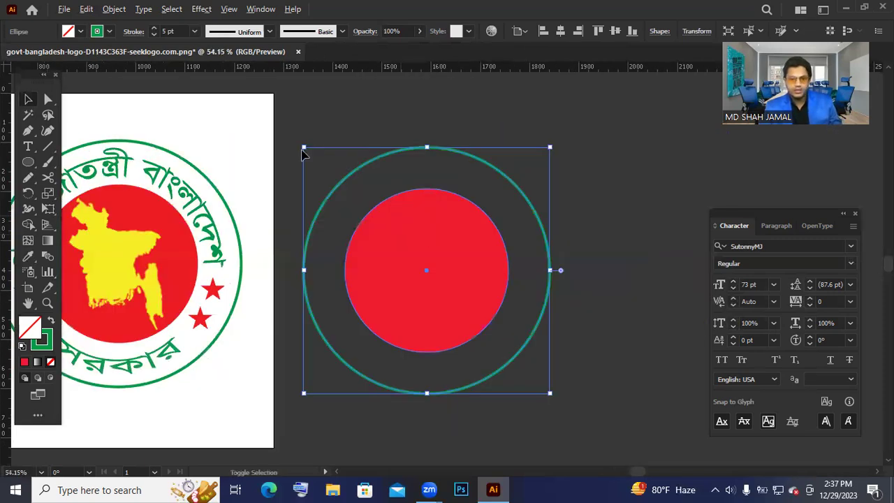
{"action": "left_click_drag", "start_coordinate": [304, 147], "coordinate": [333, 168]}
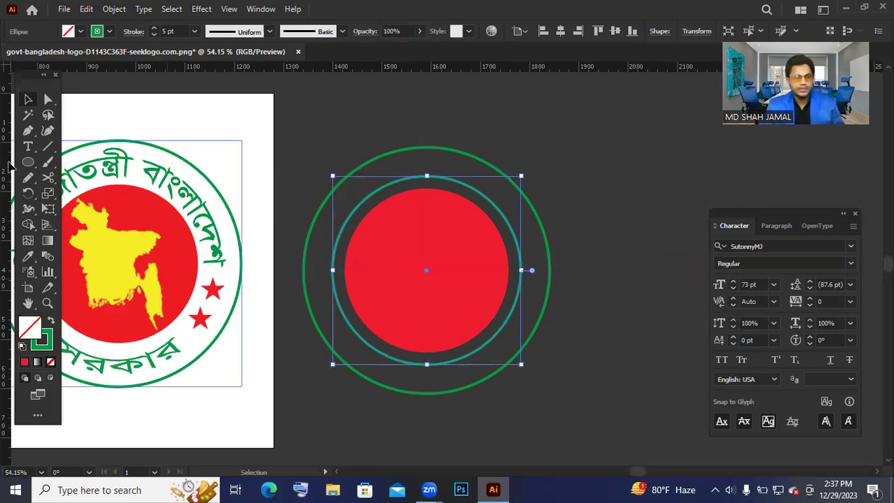
Step: Convert the middle green circle into a Type on a Path object, starting at its left side, and clear the placeholder text
{"action": "left_click", "coordinate": [28, 148]}
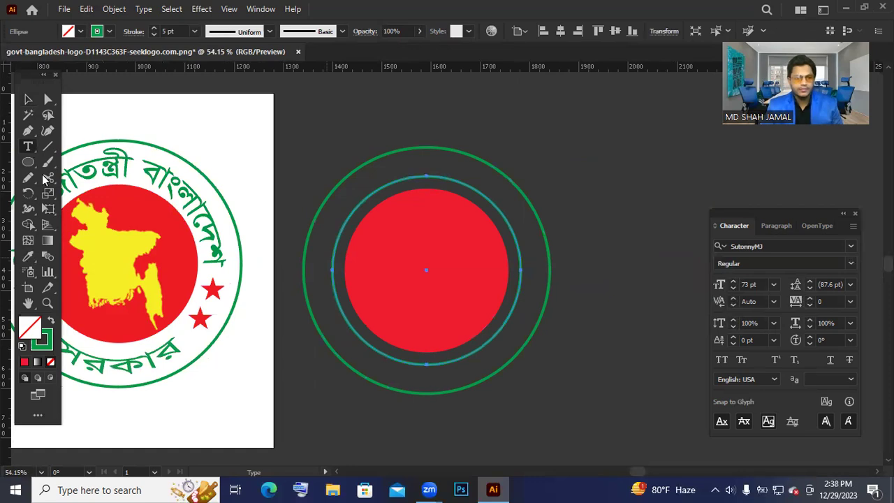
{"action": "left_click", "coordinate": [92, 179]}
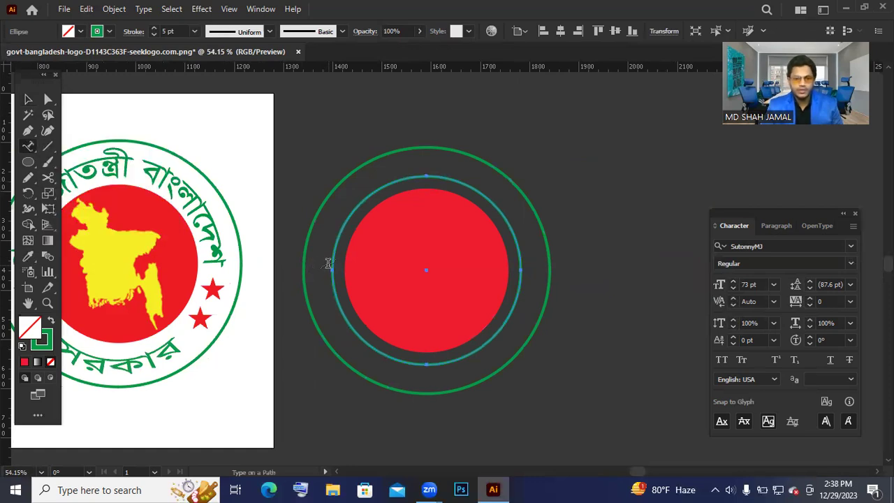
{"action": "left_click", "coordinate": [485, 252]}
{"action": "key", "text": "Return"}
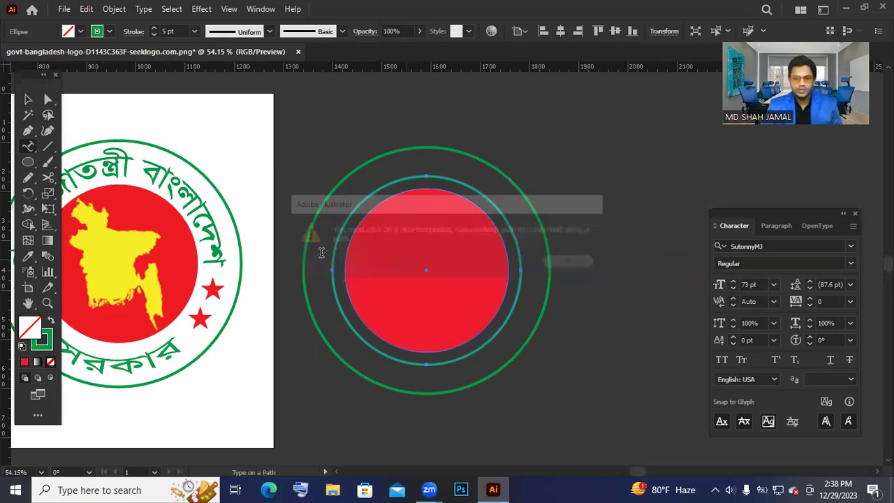
{"action": "left_click", "coordinate": [331, 256]}
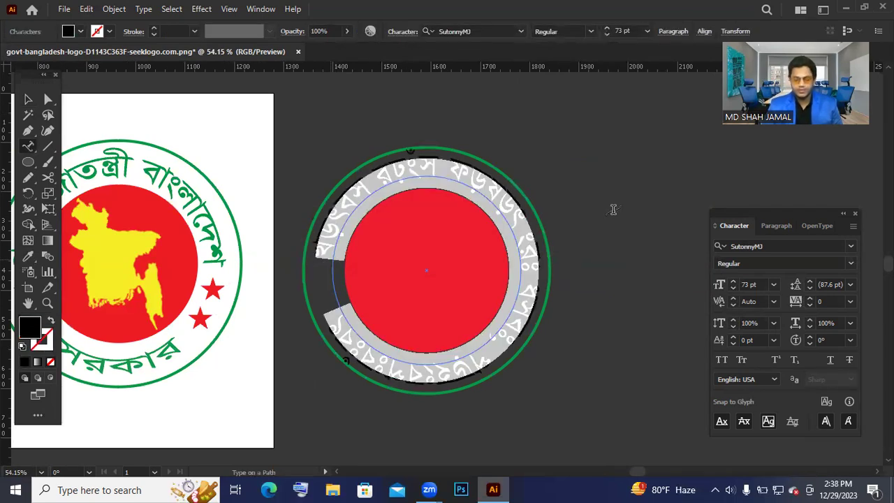
{"action": "key", "text": "BackSpace"}
{"action": "type", "text": "hf"}
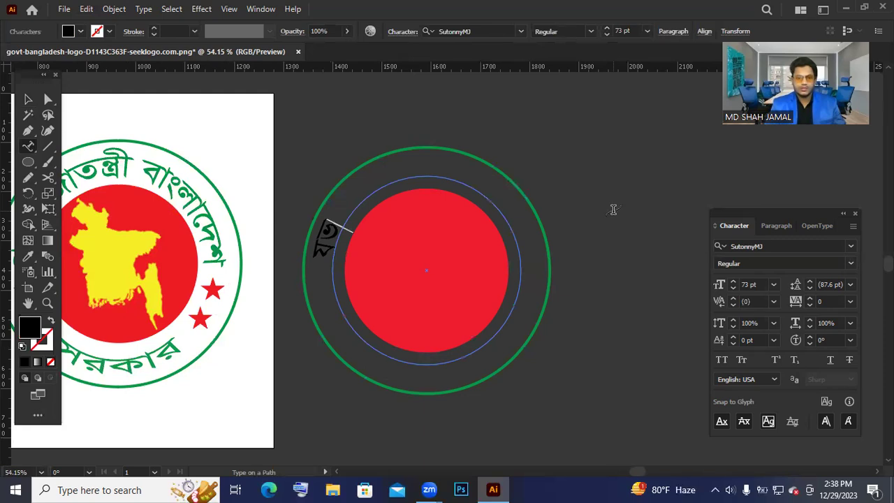
{"action": "key", "text": "BackSpace"}
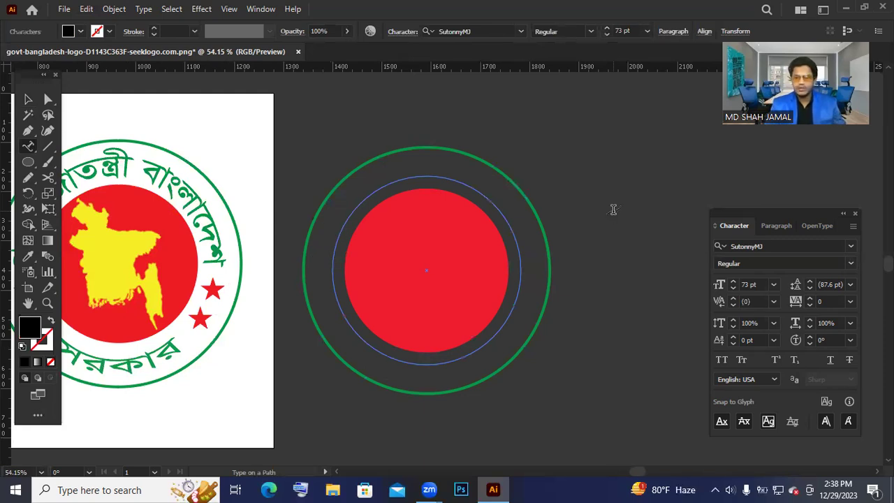
{"action": "type", "text": "evsjv"}
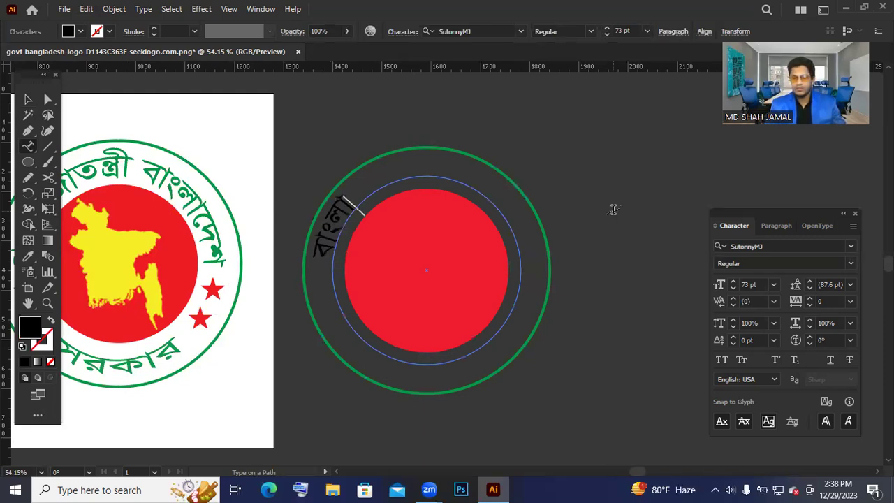
{"action": "type", "text": "‡`k"}
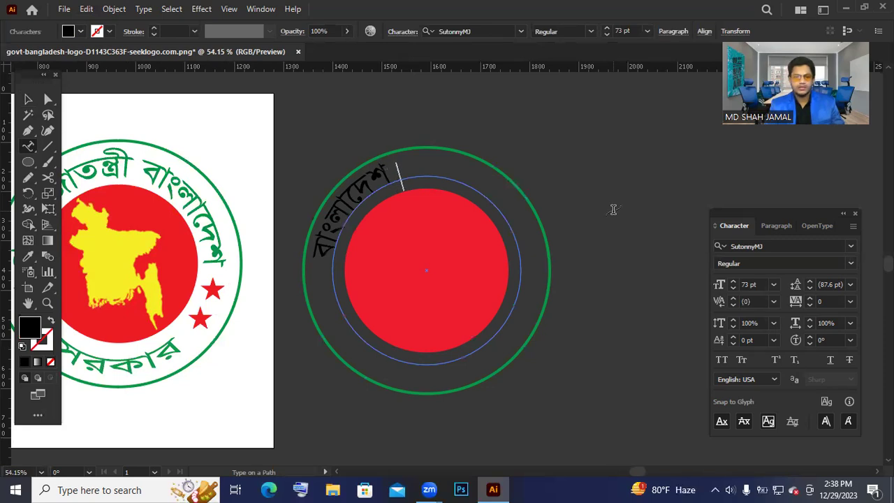
{"action": "key", "text": "BackSpace"}
{"action": "key", "text": "BackSpace"}
{"action": "key", "text": "BackSpace"}
{"action": "key", "text": "BackSpace"}
{"action": "key", "text": "BackSpace"}
{"action": "key", "text": "BackSpace"}
{"action": "key", "text": "BackSpace"}
{"action": "key", "text": "BackSpace"}
{"action": "key", "text": "BackSpace"}
Step: Enter the text "গনপ্রজাতন্ত্রী বাংলাদেশ" along the middle circle's path and deselect it
{"action": "type", "text": "MbcÖRvZbx"}
{"action": "key", "text": "BackSpace"}
{"action": "key", "text": "BackSpace"}
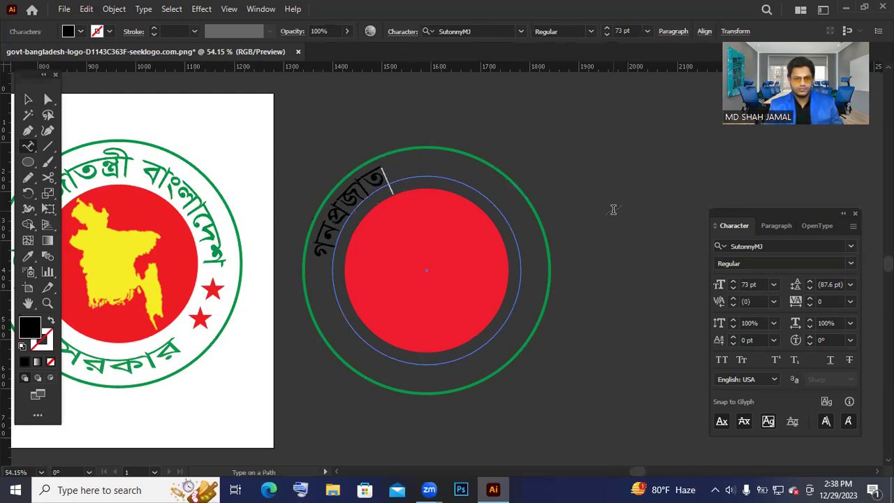
{"action": "type", "text": "ন্ত্রী"}
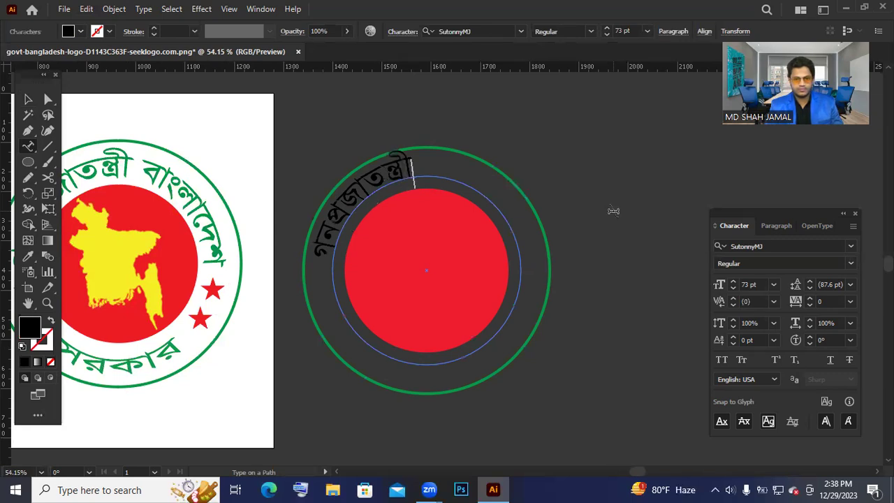
{"action": "type", "text": " বাংলাদে"}
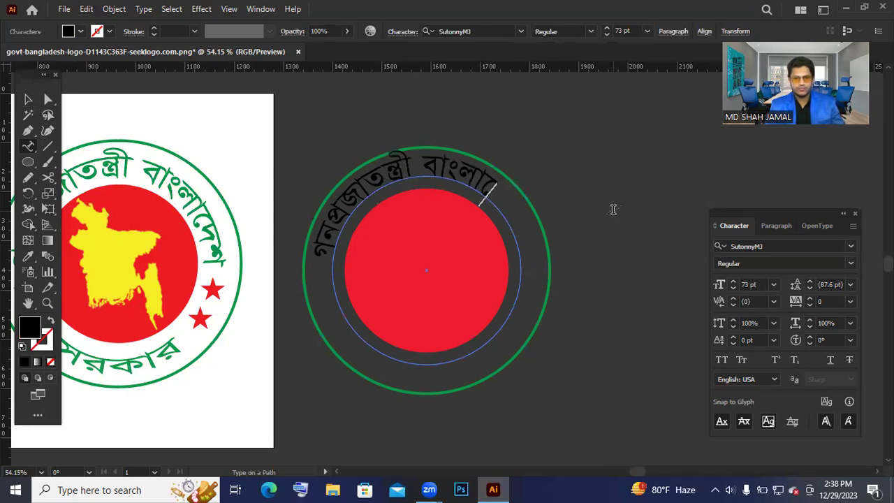
{"action": "key", "text": "BackSpace"}
{"action": "key", "text": "BackSpace"}
{"action": "type", "text": "দেশ"}
{"action": "key", "text": "Escape"}
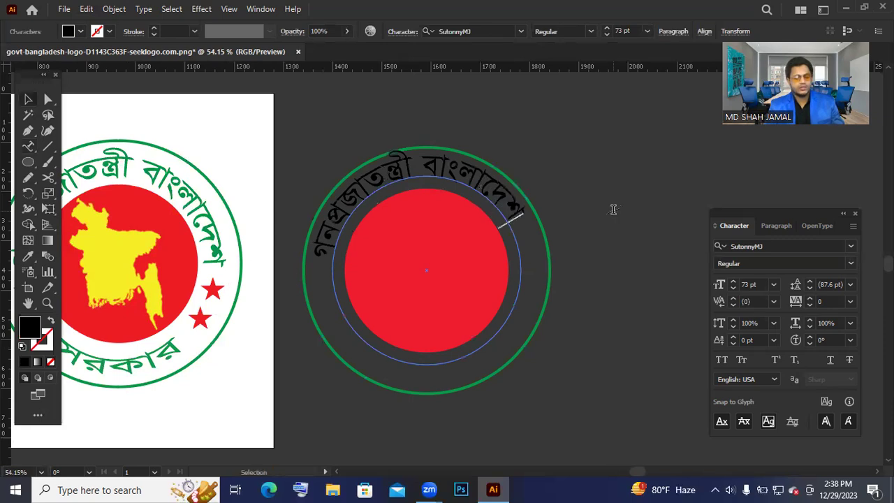
{"action": "left_click", "coordinate": [606, 213]}
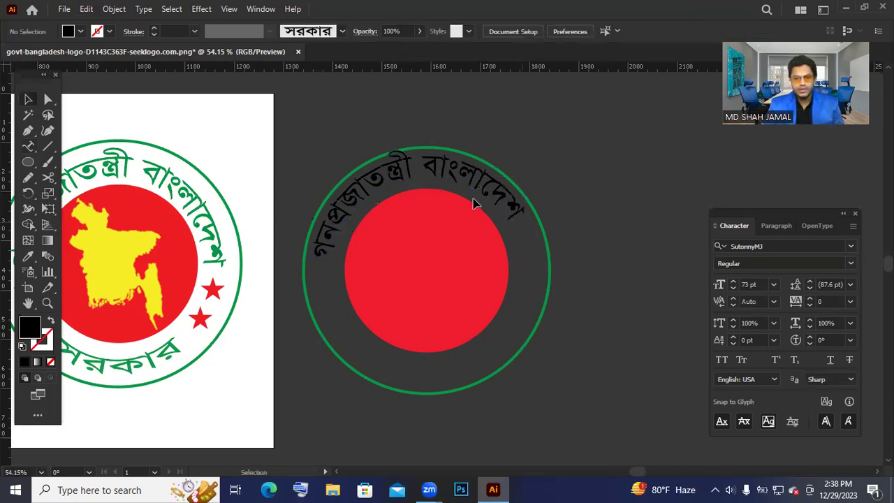
Step: Scale the curved text and its path down slightly about their centre, to a font size of about 70.12 pt
{"action": "key", "text": "z"}
{"action": "left_click_drag", "start_coordinate": [370, 213], "coordinate": [436, 253]}
{"action": "left_click", "coordinate": [443, 200]}
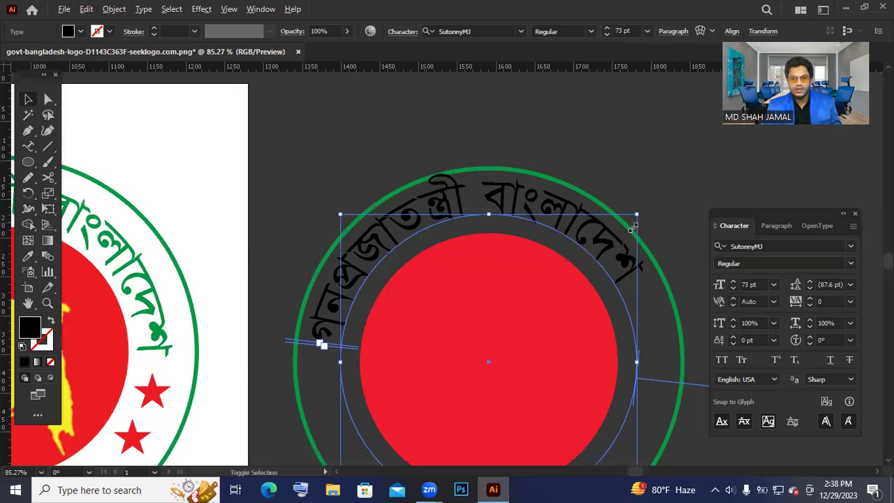
{"action": "left_click_drag", "start_coordinate": [634, 228], "coordinate": [644, 256]}
{"action": "left_click_drag", "start_coordinate": [534, 165], "coordinate": [543, 96]}
{"action": "scroll", "coordinate": [543, 96], "scroll_direction": "down", "scroll_amount": 4}
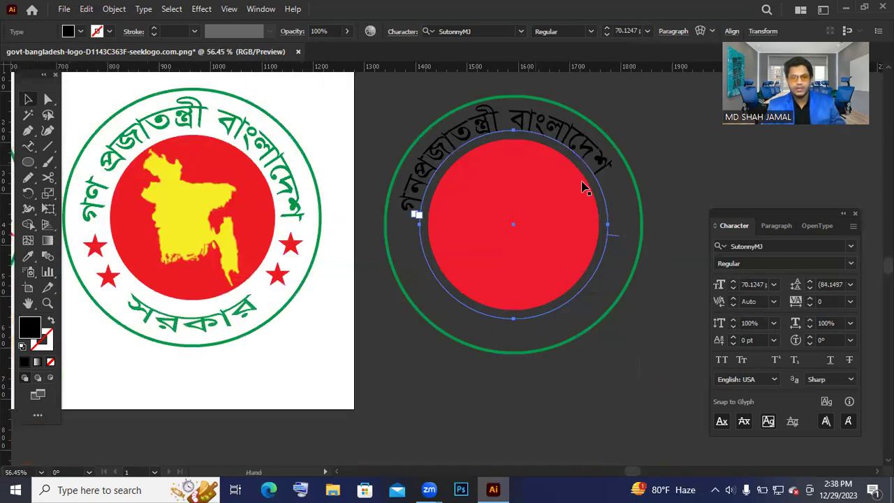
{"action": "left_click_drag", "start_coordinate": [130, 240], "coordinate": [175, 256]}
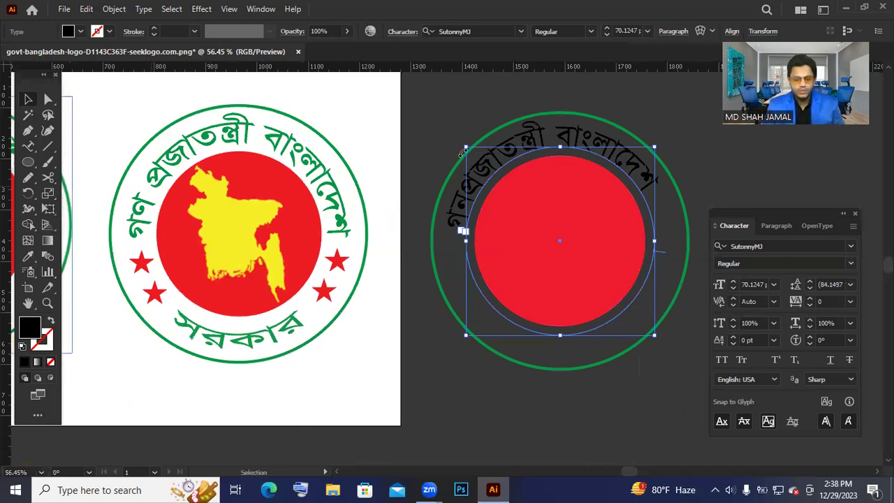
Step: Fill the curved text with dark green mixed as C 100, M 43.92, Y 100, K 51.76, and deselect it
{"action": "key", "text": "F6"}
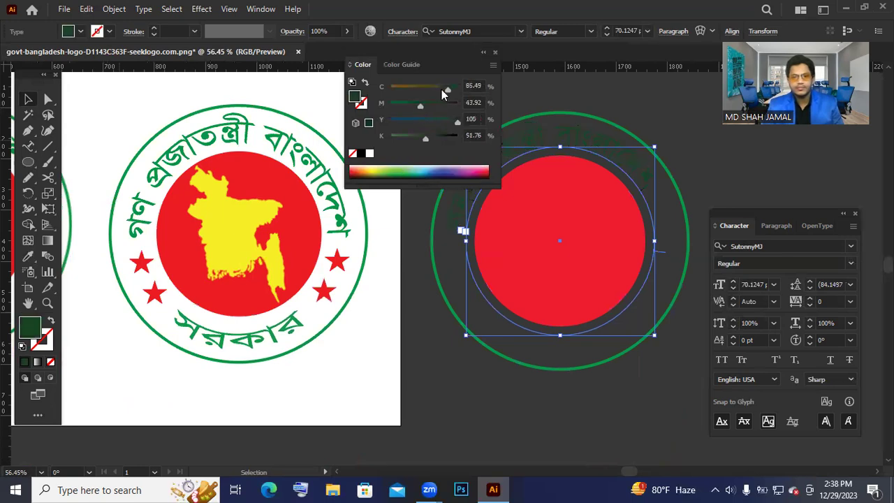
{"action": "left_click", "coordinate": [566, 95]}
{"action": "left_click", "coordinate": [528, 114]}
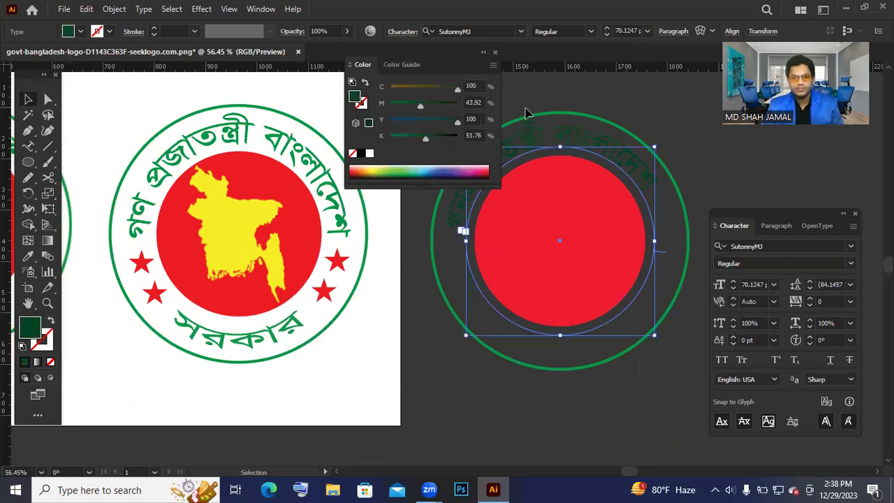
{"action": "left_click", "coordinate": [580, 99]}
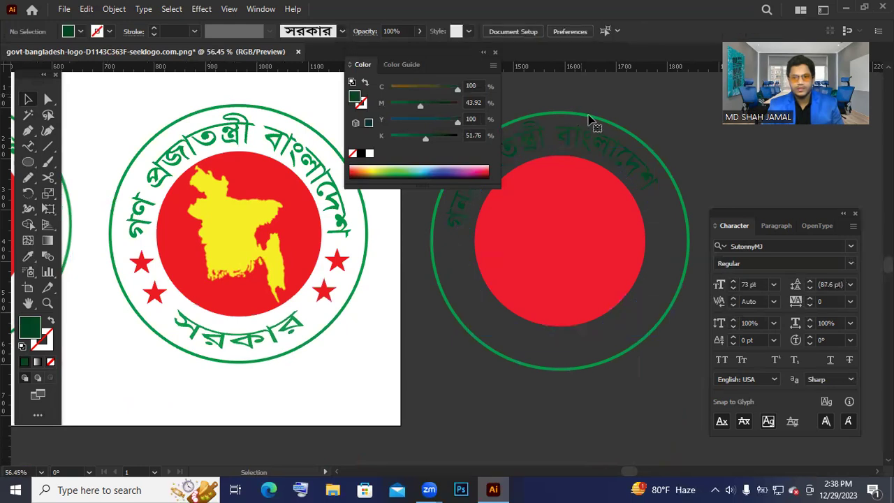
Step: Fill the outer green-stroked circle with white, deselect it, and move the Color panel off the artwork to below the Character settings
{"action": "left_click", "coordinate": [590, 119]}
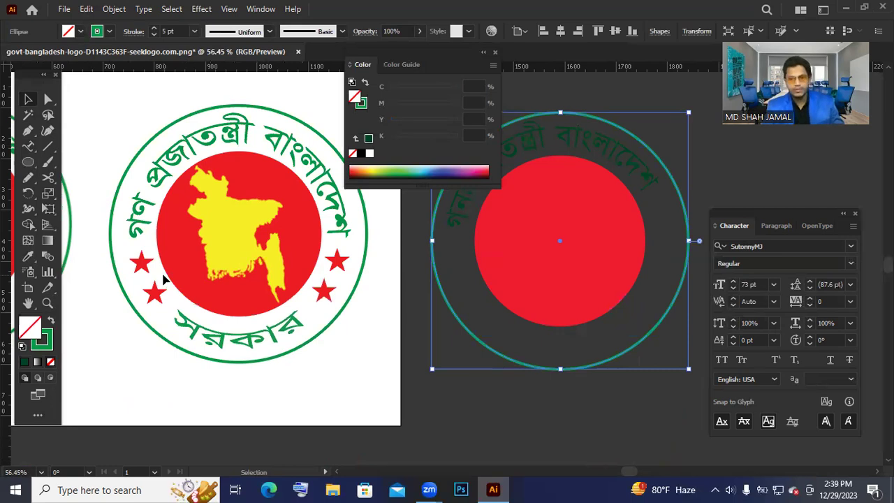
{"action": "key", "text": "w"}
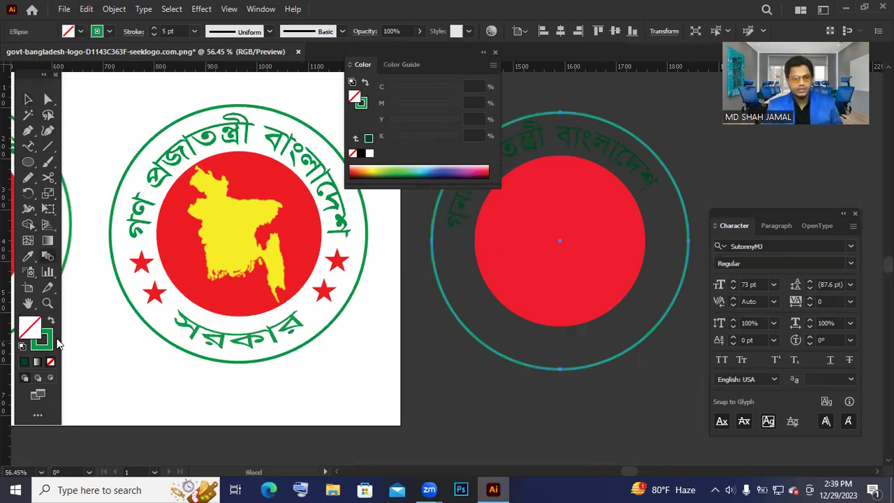
{"action": "double_click", "coordinate": [31, 327]}
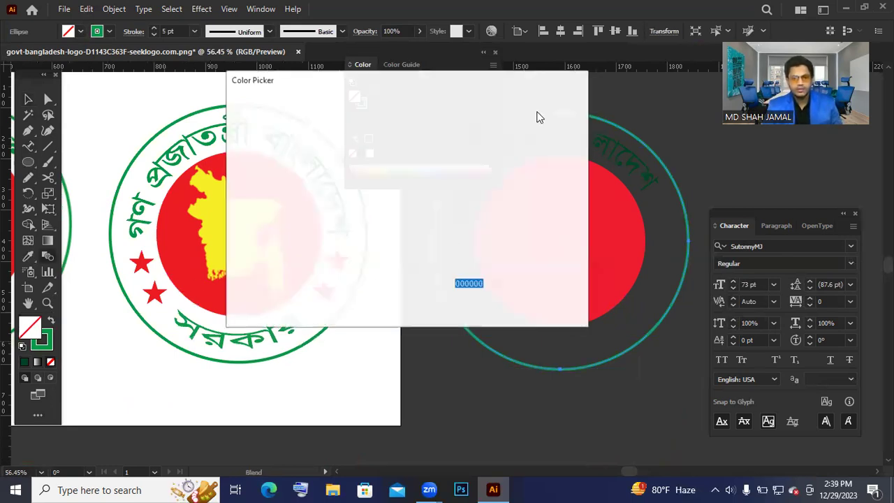
{"action": "key", "text": "Escape"}
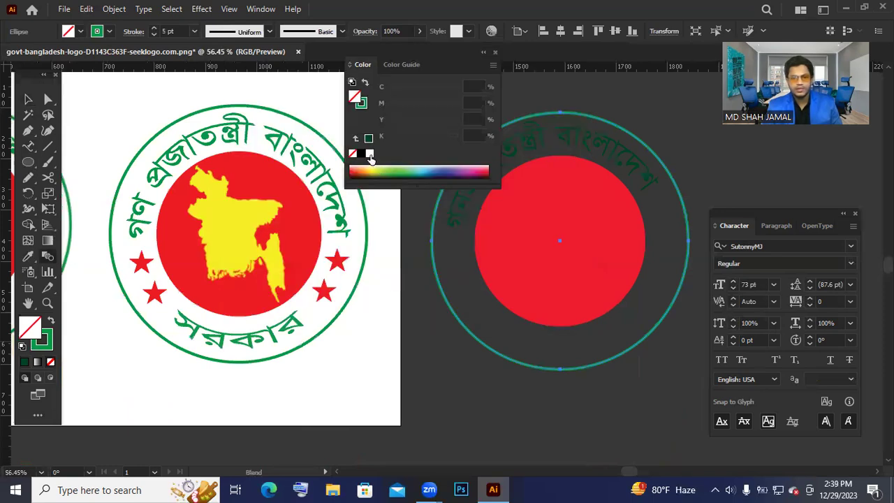
{"action": "left_click", "coordinate": [370, 155]}
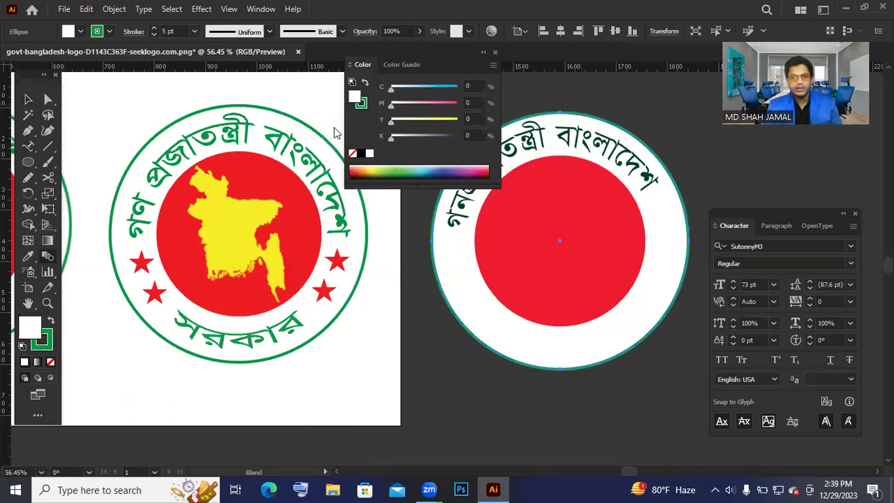
{"action": "key", "text": "v"}
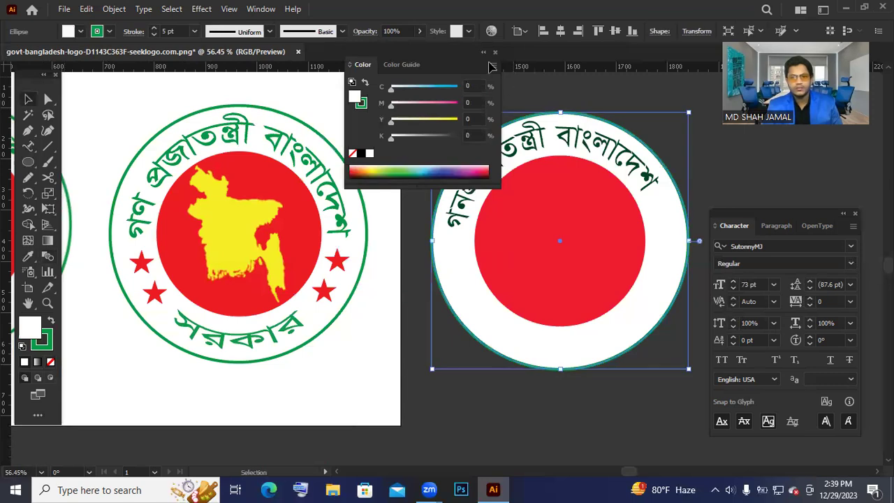
{"action": "left_click", "coordinate": [226, 88]}
{"action": "left_click_drag", "start_coordinate": [491, 70], "coordinate": [423, 273]}
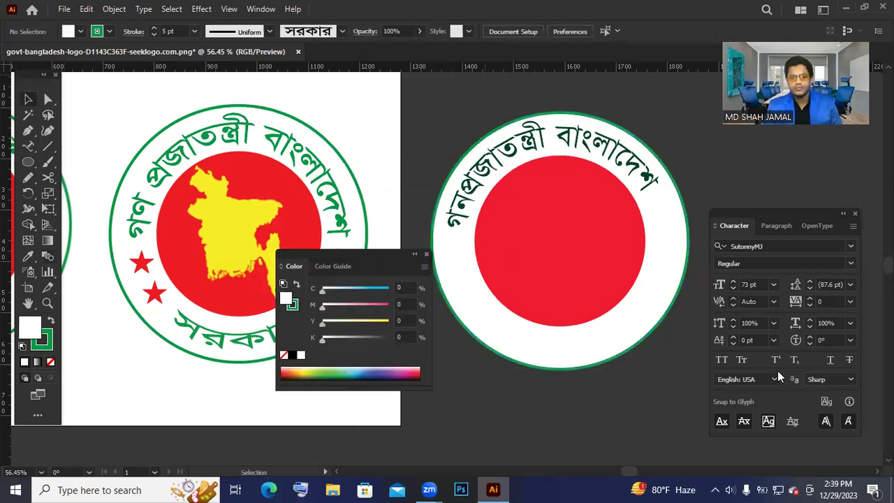
{"action": "left_click_drag", "start_coordinate": [830, 347], "coordinate": [831, 344]}
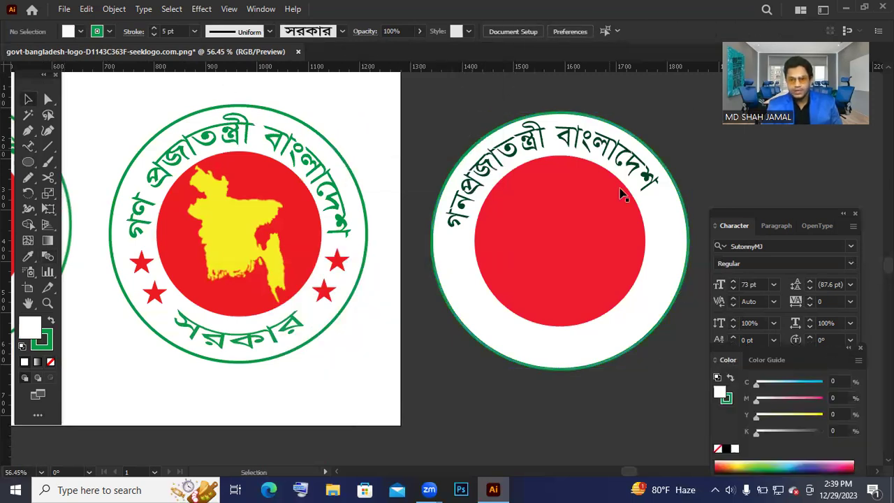
Step: Rotate the curved text slightly clockwise around the red disc and deselect it
{"action": "key", "text": "ctrl+space"}
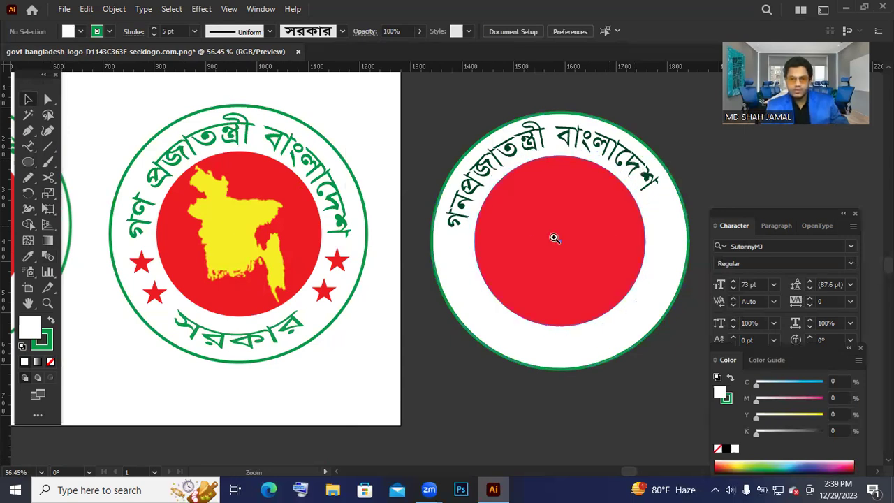
{"action": "left_click", "coordinate": [512, 240]}
{"action": "left_click", "coordinate": [578, 179]}
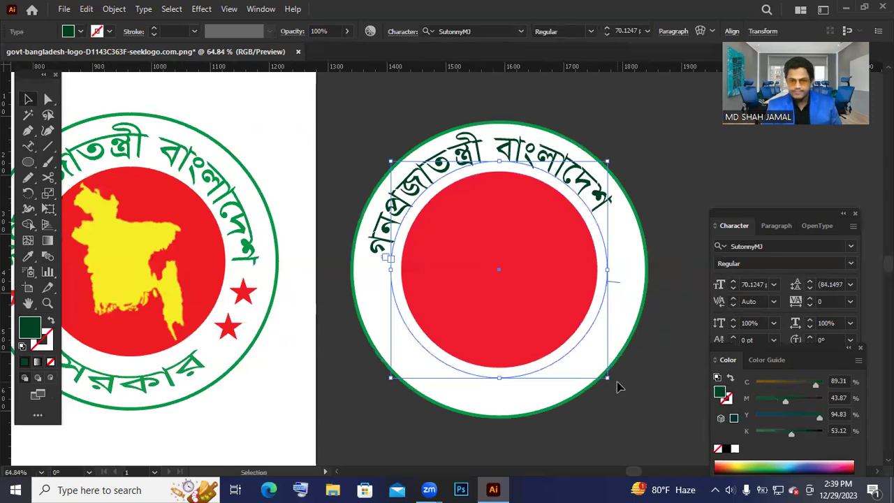
{"action": "left_click_drag", "start_coordinate": [614, 395], "coordinate": [615, 393]}
{"action": "key", "text": "ctrl+shift+a"}
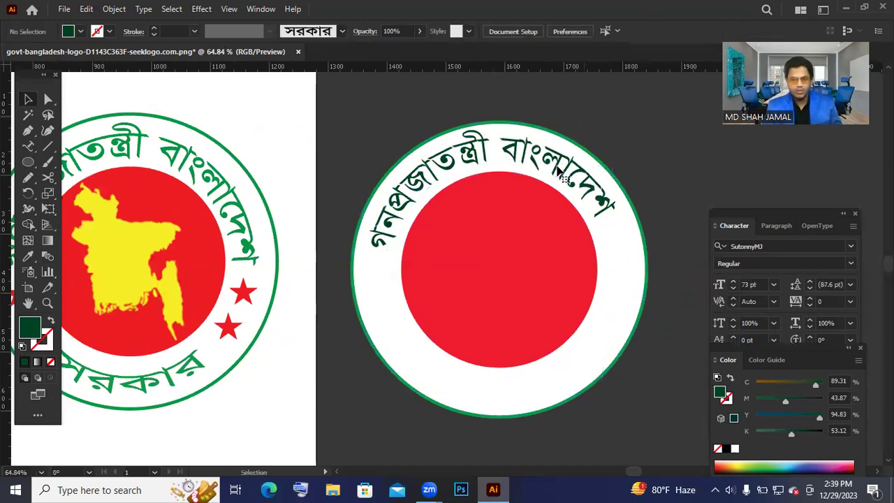
Step: Duplicate the curved text in place, swing the copy around to the lower half, and flip it to the inside of its circular path
{"action": "left_click", "coordinate": [560, 173]}
{"action": "left_click", "coordinate": [561, 173]}
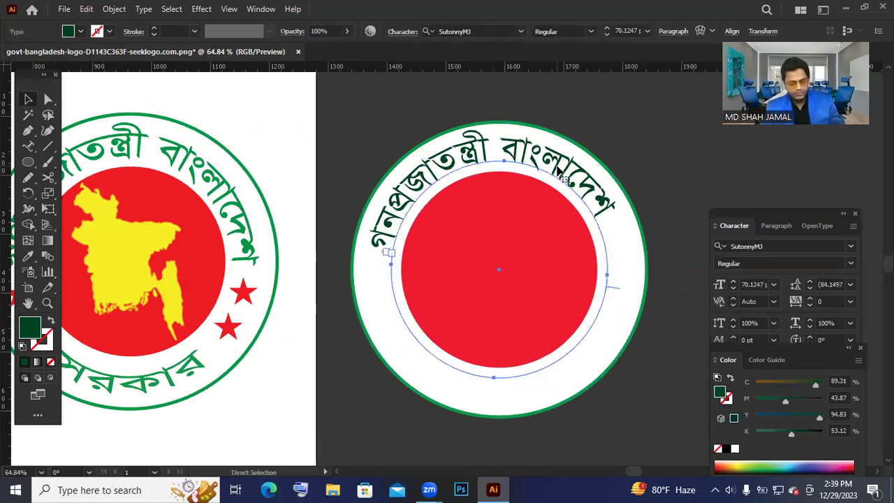
{"action": "left_click", "coordinate": [560, 173]}
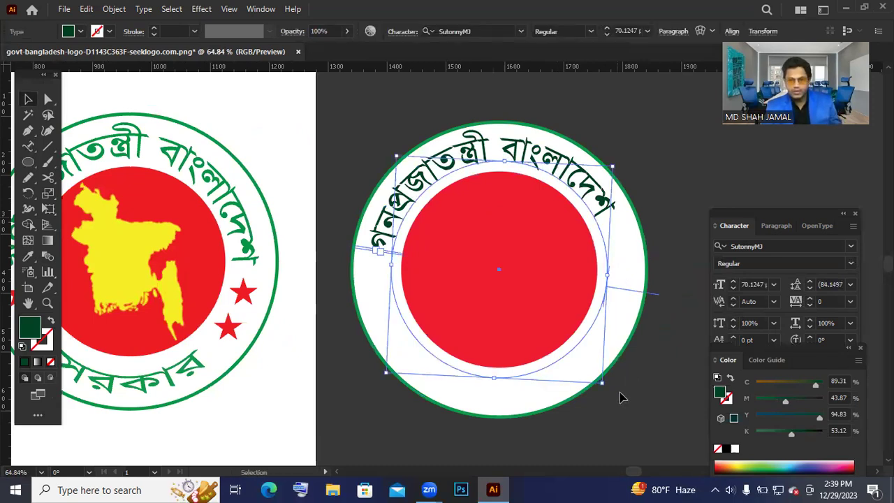
{"action": "left_click_drag", "start_coordinate": [302, 360], "coordinate": [346, 195]}
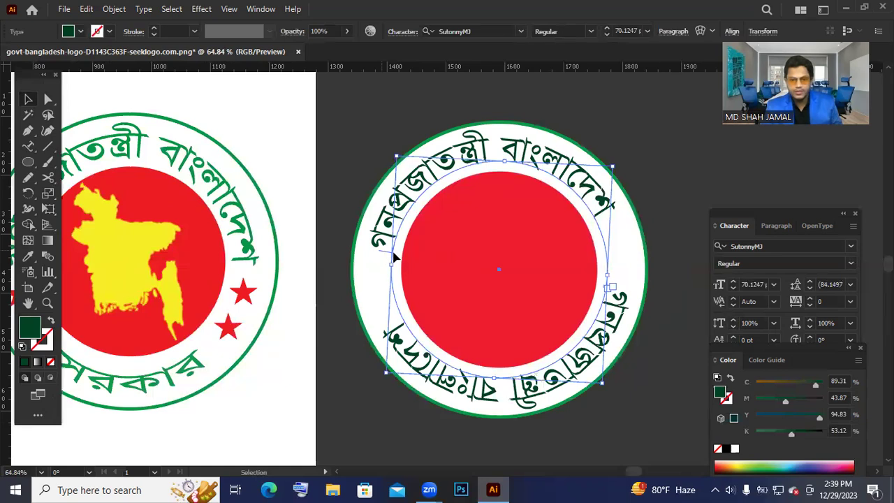
{"action": "left_click_drag", "start_coordinate": [405, 256], "coordinate": [432, 216]}
{"action": "left_click_drag", "start_coordinate": [541, 211], "coordinate": [515, 378]}
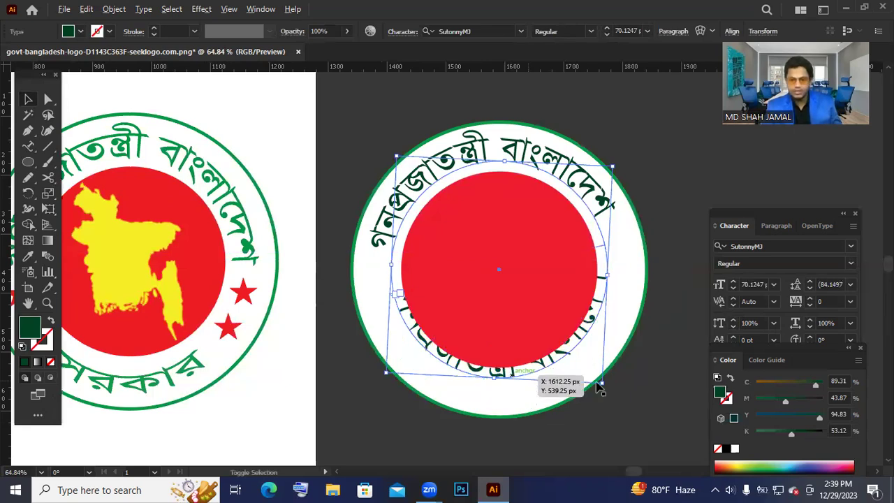
Step: Enlarge the flipped copy's path about its centre until it nearly reaches the green ring, and set its font size to 73 pt
{"action": "left_click_drag", "start_coordinate": [630, 412], "coordinate": [634, 415]}
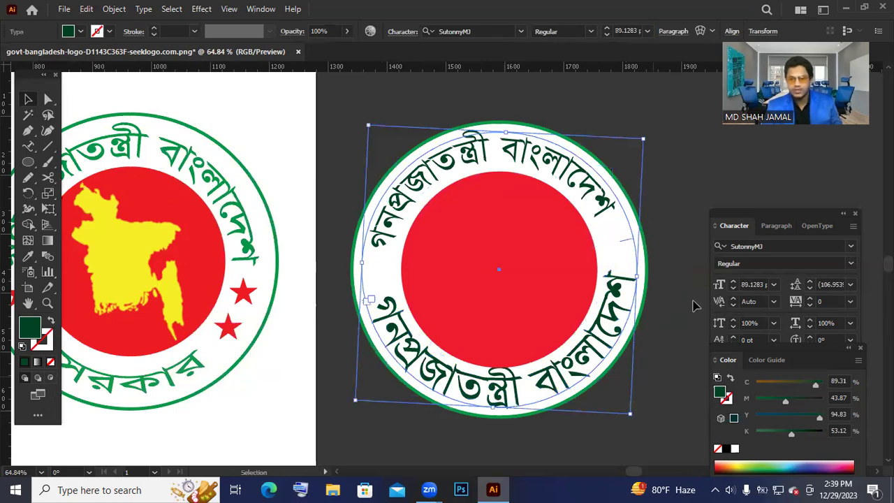
{"action": "left_click", "coordinate": [756, 284]}
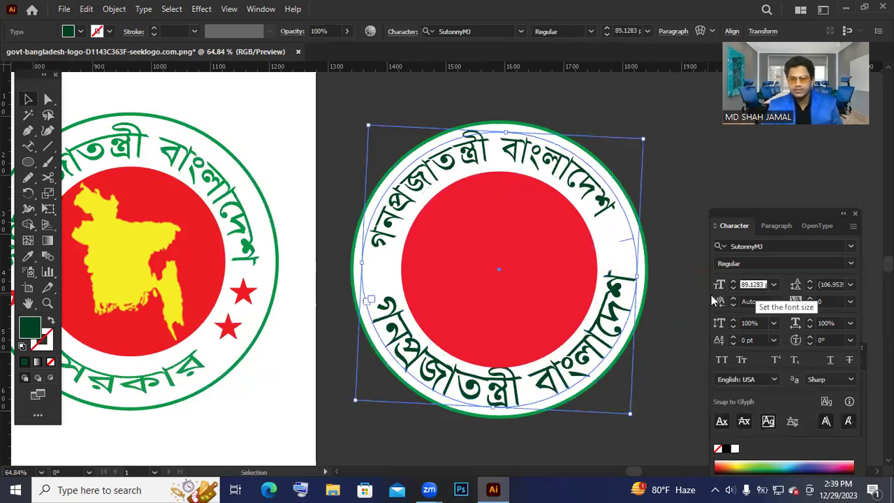
{"action": "type", "text": "7"}
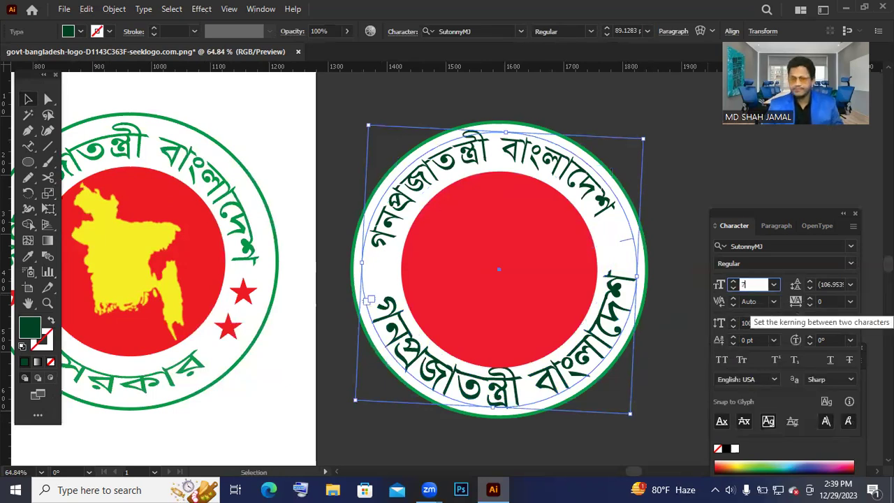
{"action": "type", "text": "3"}
{"action": "key", "text": "Return"}
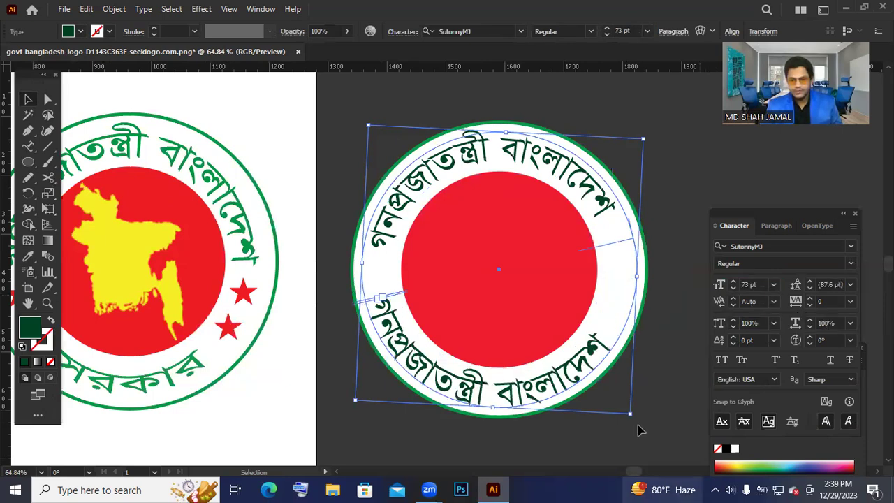
Step: Rotate the lower curved text slightly counter-clockwise and replace its wording with সরকার
{"action": "left_click_drag", "start_coordinate": [662, 387], "coordinate": [664, 381]}
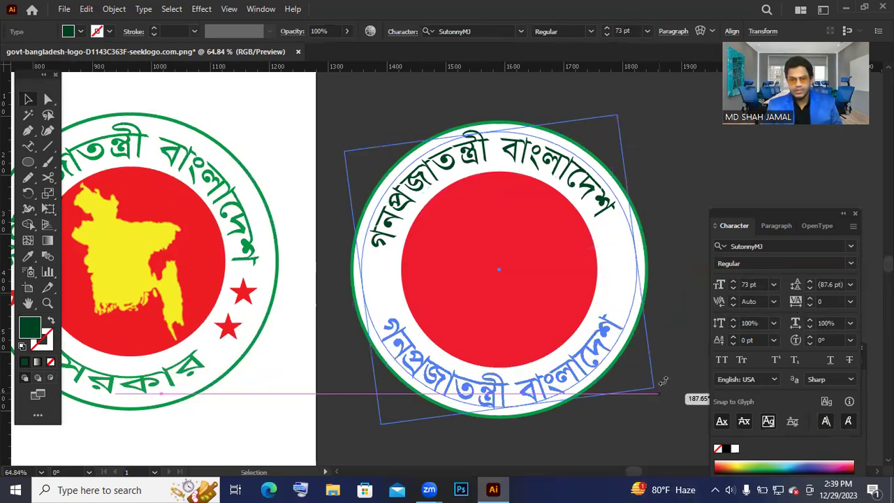
{"action": "key", "text": "ctrl+shift+b"}
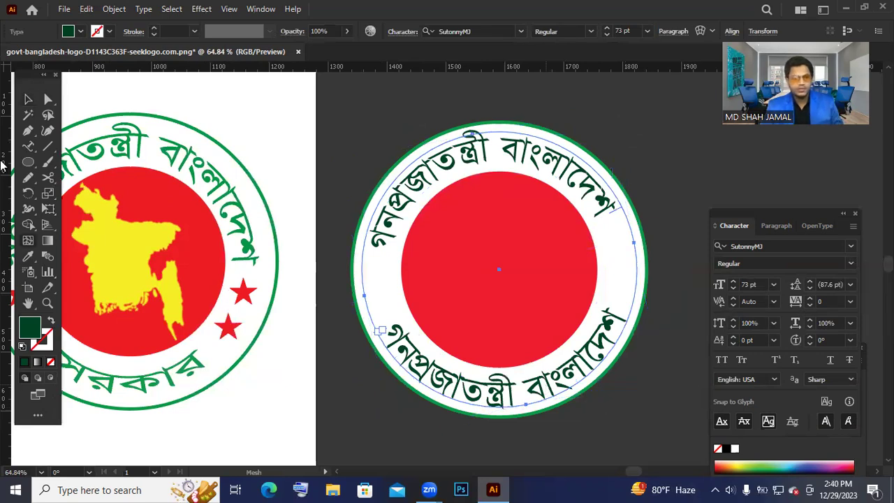
{"action": "left_click", "coordinate": [27, 147]}
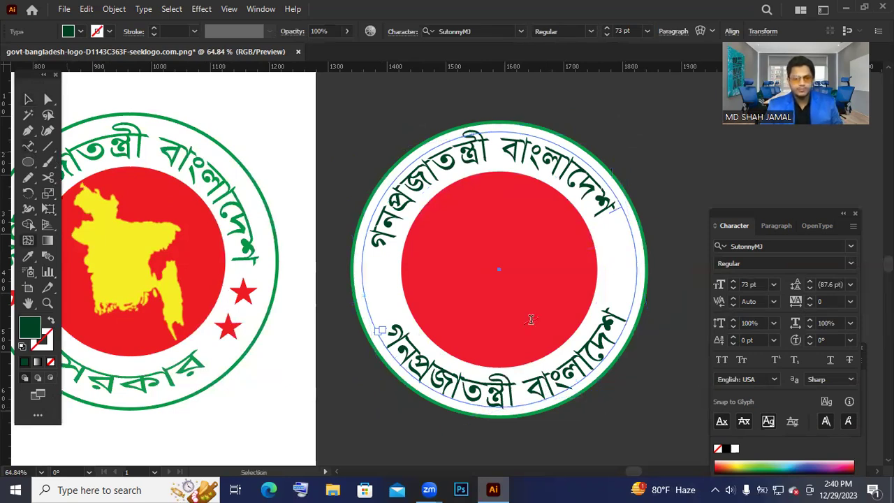
{"action": "left_click", "coordinate": [608, 403]}
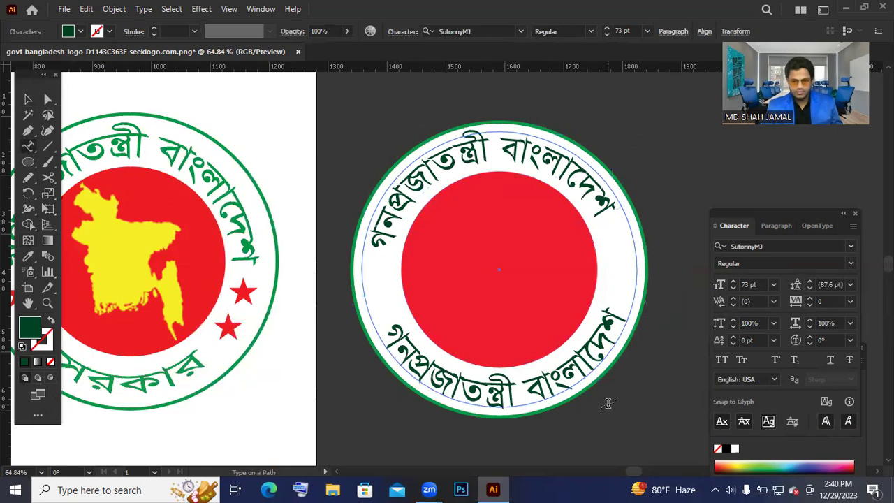
{"action": "key", "text": "ctrl+a"}
{"action": "key", "text": "BackSpace"}
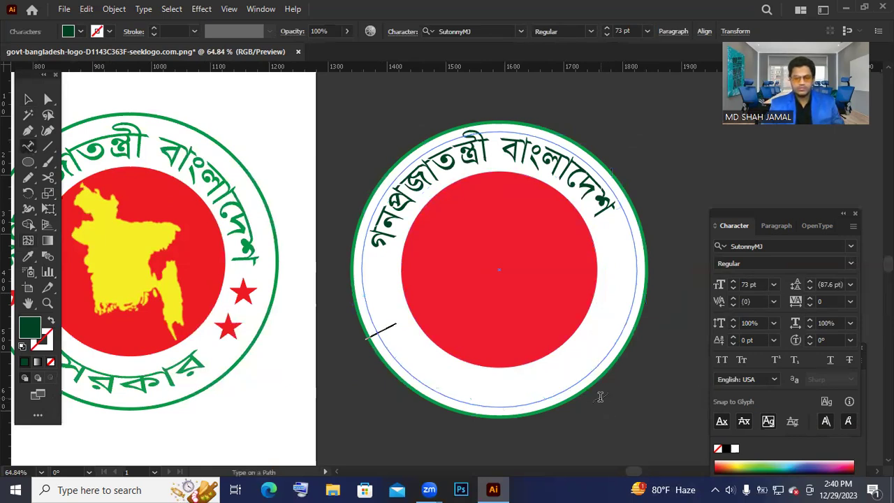
{"action": "type", "text": "সরকার"}
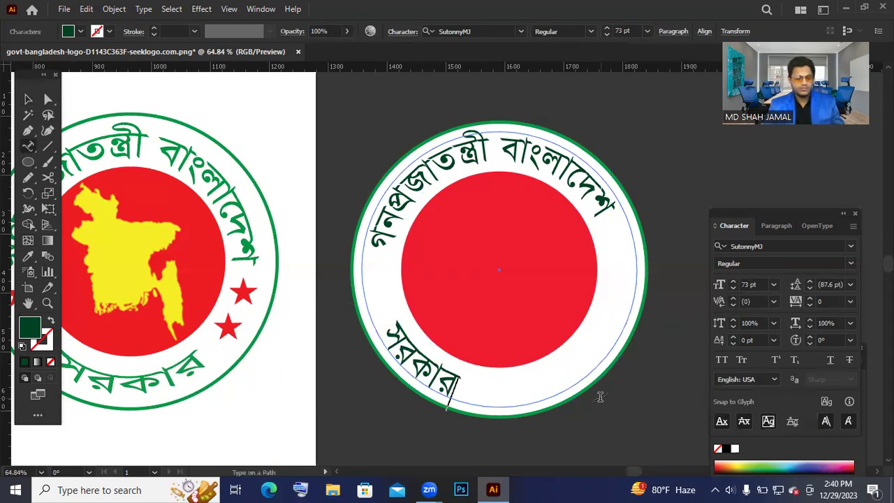
Step: Rotate সরকার along its path to the bottom centre of the white band and deselect it
{"action": "key", "text": "Escape"}
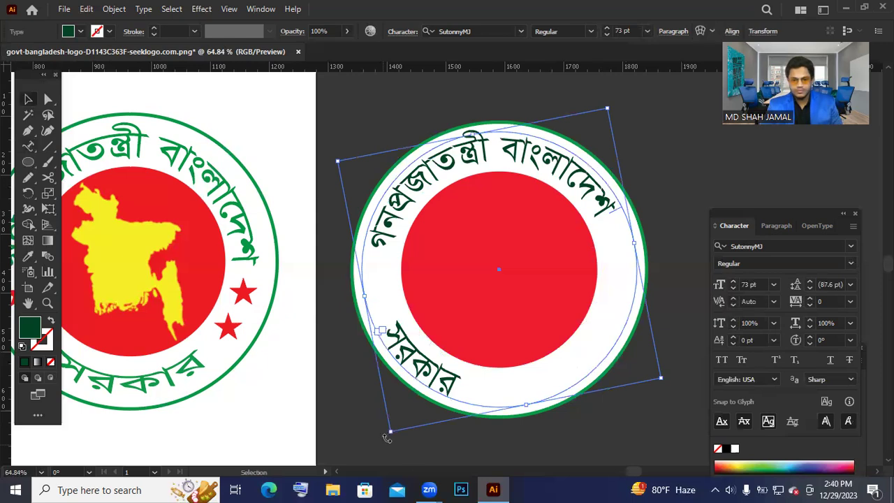
{"action": "left_click_drag", "start_coordinate": [522, 446], "coordinate": [539, 445]}
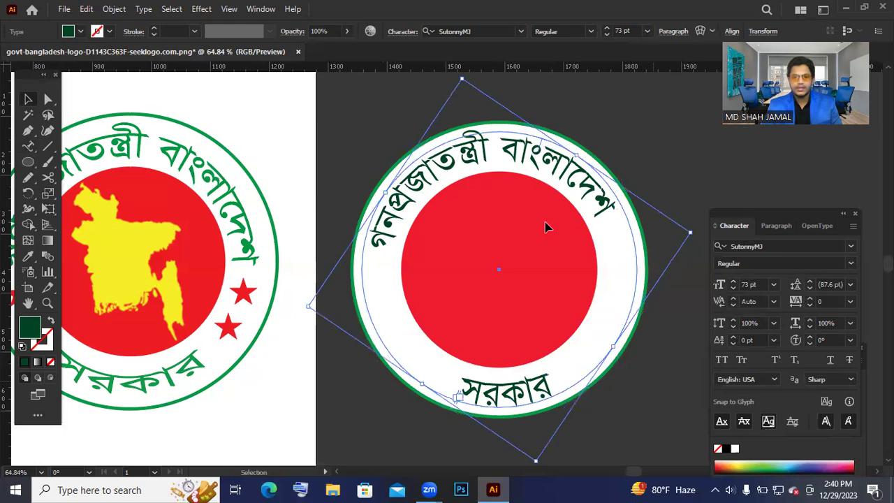
{"action": "key", "text": "ctrl+shift+a"}
Step: Set the upper curved text's font size to 72 pt and deselect it
{"action": "left_click", "coordinate": [541, 178]}
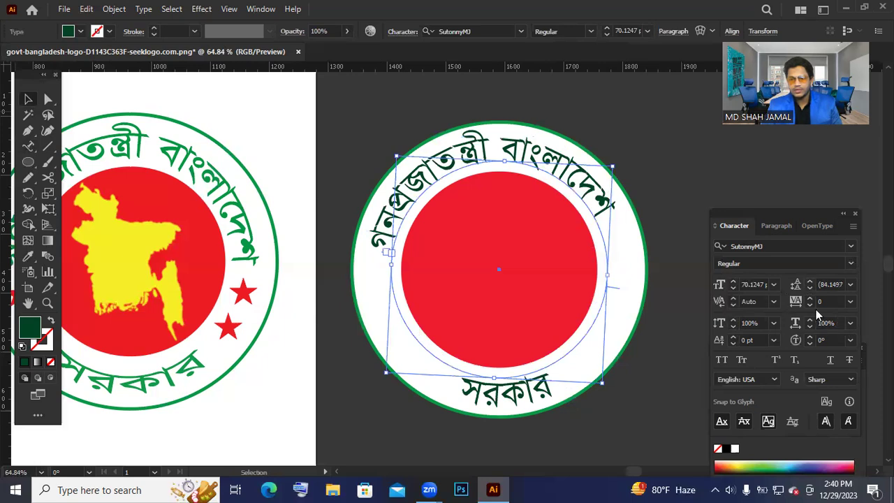
{"action": "left_click", "coordinate": [735, 281]}
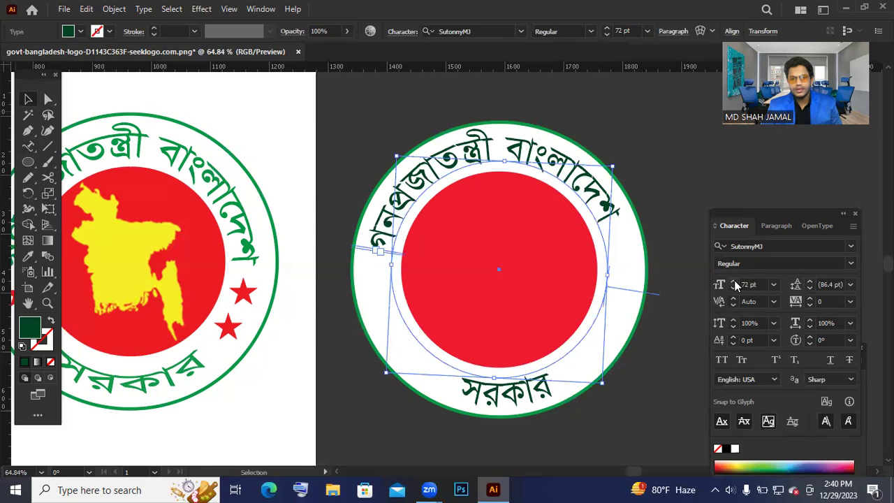
{"action": "left_click", "coordinate": [87, 299]}
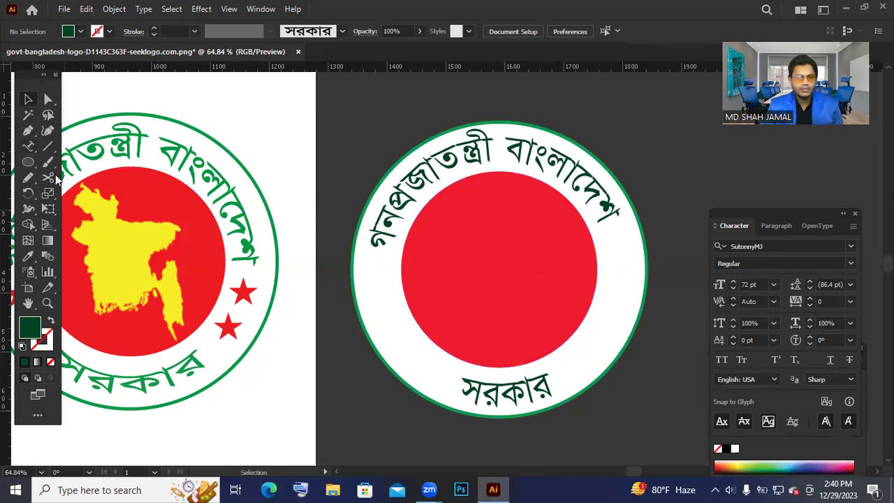
Step: Draw a small dark green five-pointed star in the white band to the right of the red disc
{"action": "left_click", "coordinate": [31, 150]}
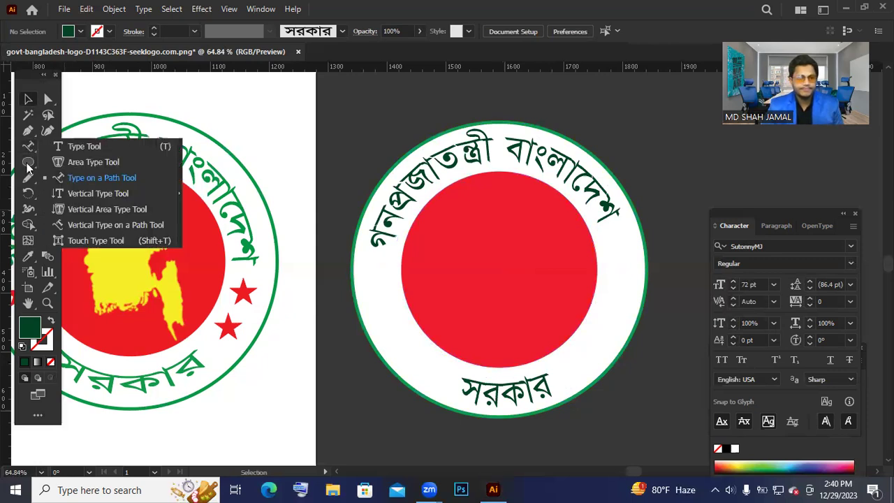
{"action": "left_click", "coordinate": [28, 161]}
{"action": "left_click", "coordinate": [120, 225]}
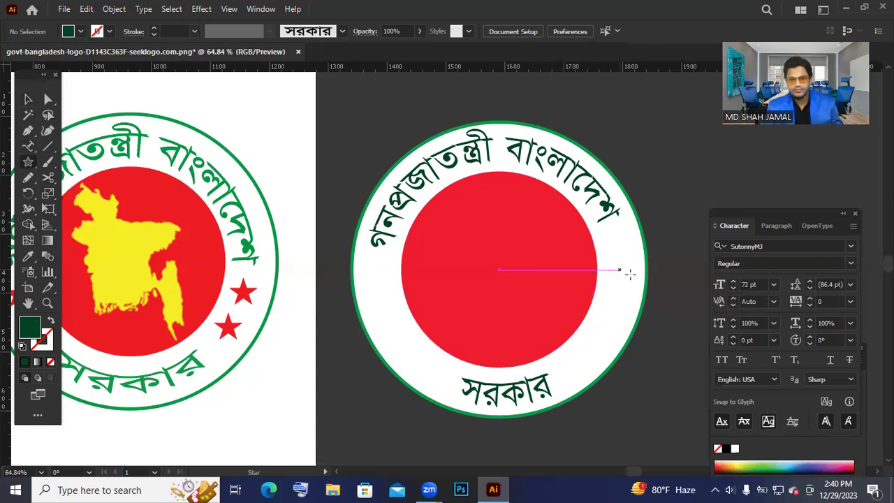
{"action": "left_click_drag", "start_coordinate": [619, 269], "coordinate": [634, 283]}
{"action": "key", "text": "i"}
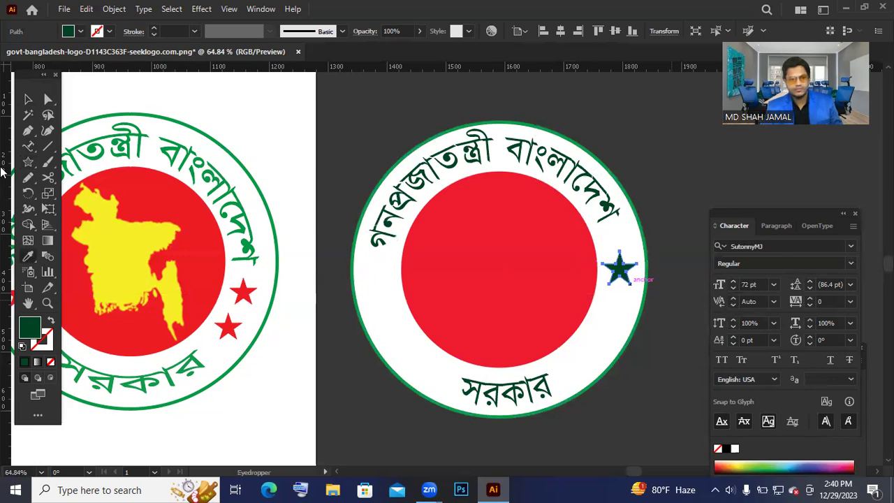
{"action": "key", "text": "v"}
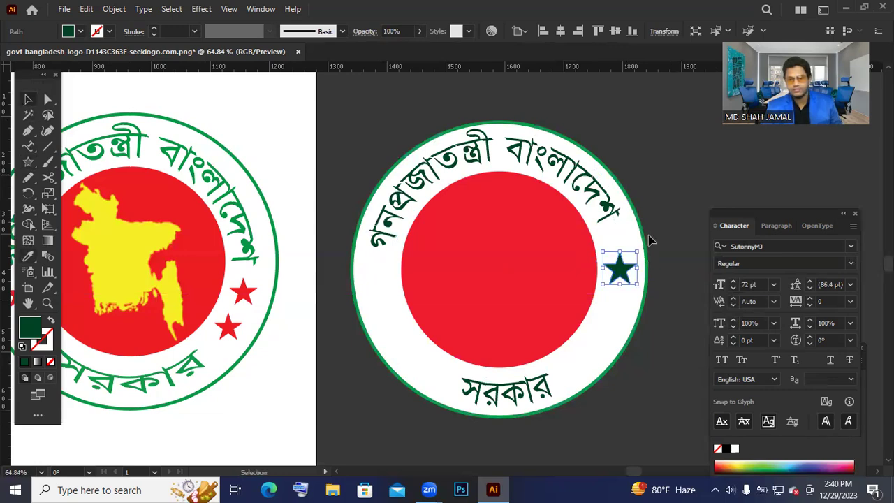
{"action": "key", "text": "ctrl+shift+a"}
Step: Duplicate the star below the original, nudge the copy slightly down and left to follow the ring, and deselect it
{"action": "left_click_drag", "start_coordinate": [618, 274], "coordinate": [613, 316]}
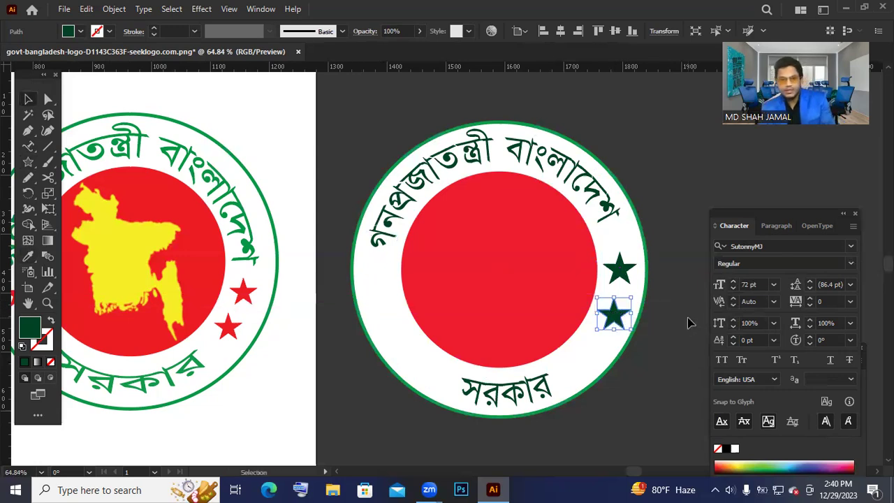
{"action": "key", "text": "Down"}
{"action": "key", "text": "Down"}
{"action": "key", "text": "Down"}
{"action": "key", "text": "Left"}
{"action": "key", "text": "Left"}
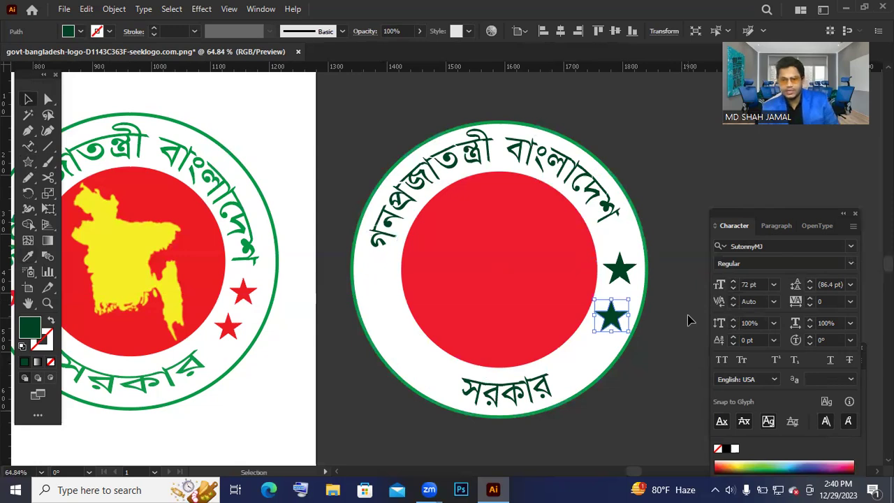
{"action": "left_click", "coordinate": [682, 318]}
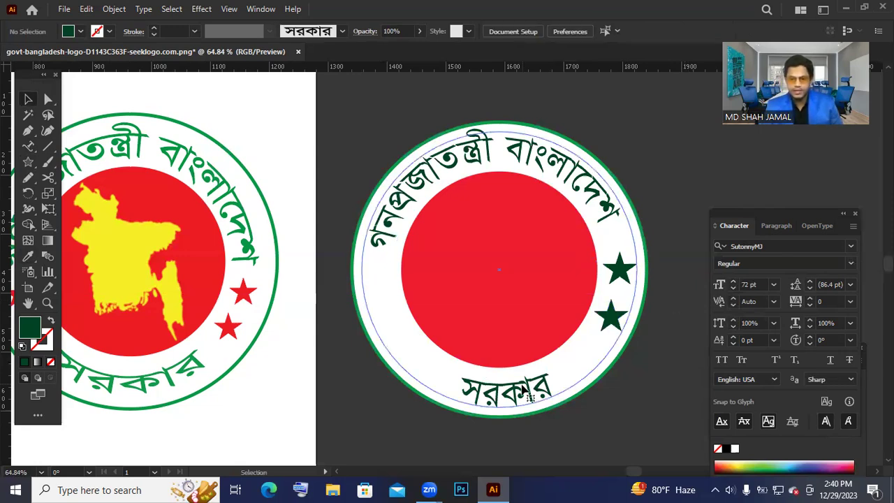
Step: Select both stars and copy them horizontally to the white band on the left side of the red disc
{"action": "left_click", "coordinate": [637, 372]}
{"action": "left_click", "coordinate": [633, 316]}
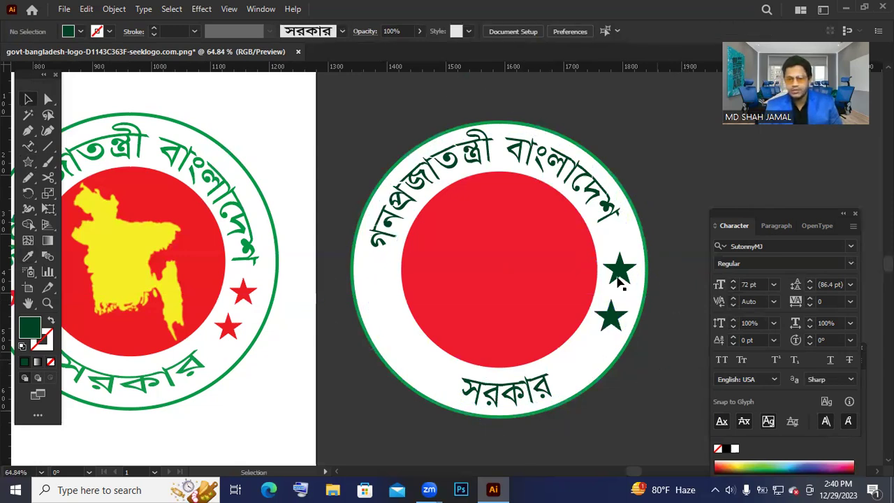
{"action": "left_click", "coordinate": [621, 275]}
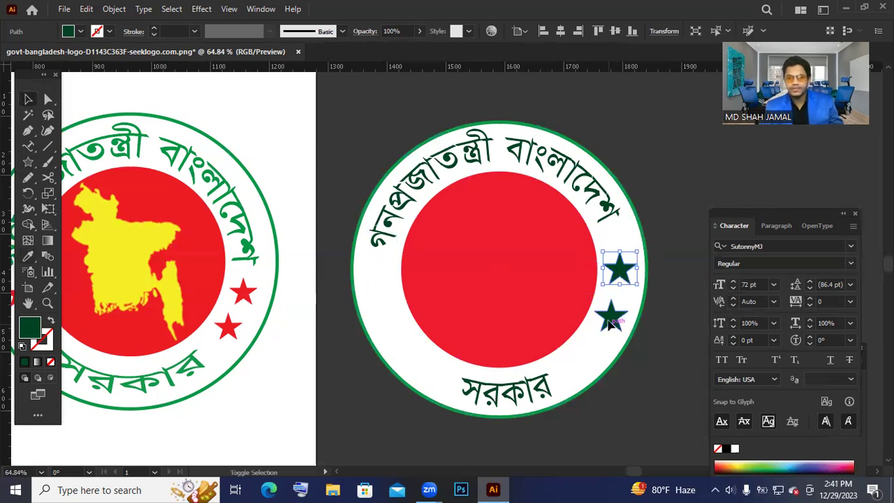
{"action": "left_click", "coordinate": [608, 322], "text": "shift"}
{"action": "left_click_drag", "start_coordinate": [607, 322], "coordinate": [389, 397]}
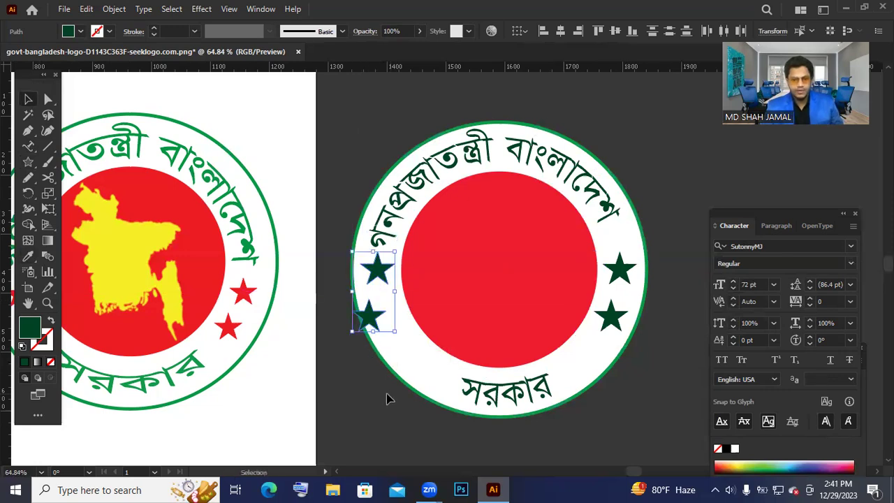
Step: Nudge the lower left star to the right until it sits inside the white band
{"action": "left_click", "coordinate": [370, 320]}
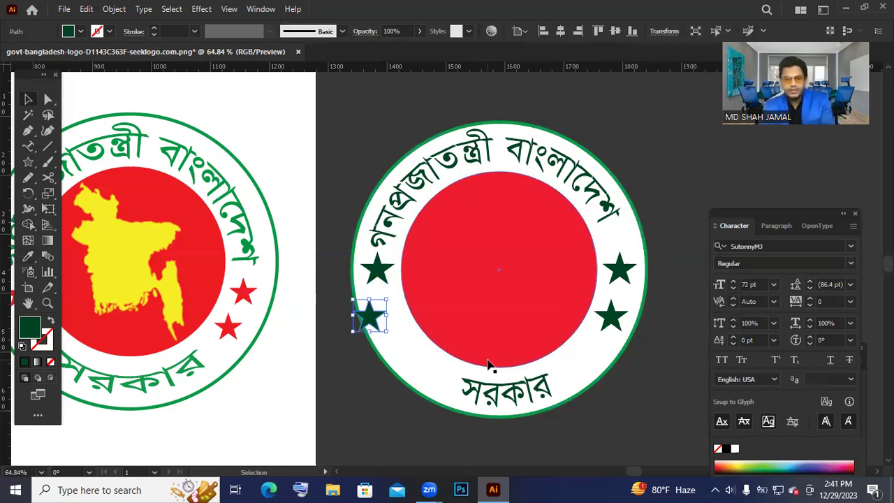
{"action": "key", "text": "Right"}
{"action": "key", "text": "Right"}
{"action": "key", "text": "Right"}
{"action": "key", "text": "Right"}
{"action": "key", "text": "Right"}
{"action": "key", "text": "Right"}
{"action": "key", "text": "Right"}
{"action": "key", "text": "Right"}
{"action": "key", "text": "Right"}
{"action": "key", "text": "Right"}
{"action": "key", "text": "Right"}
{"action": "key", "text": "Right"}
{"action": "key", "text": "Right"}
{"action": "key", "text": "Right"}
{"action": "key", "text": "Right"}
{"action": "key", "text": "Right"}
{"action": "key", "text": "Right"}
{"action": "key", "text": "Right"}
{"action": "key", "text": "Right"}
{"action": "key", "text": "Right"}
{"action": "key", "text": "Right"}
{"action": "key", "text": "Right"}
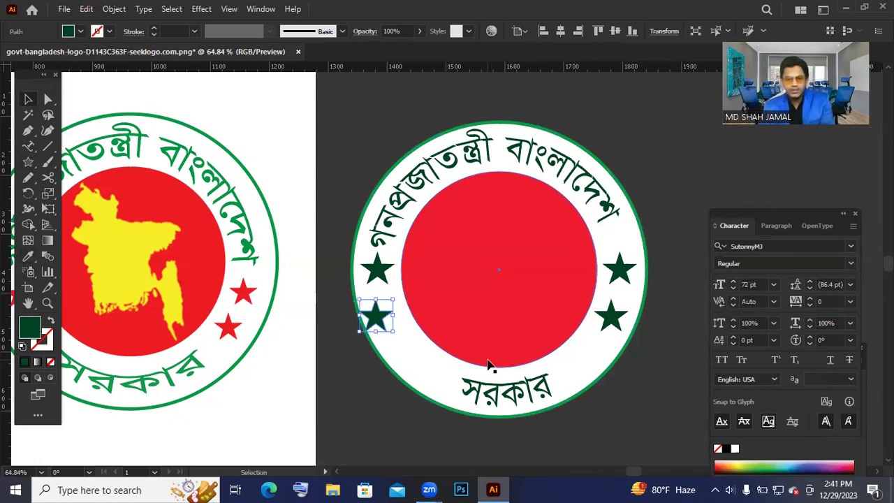
{"action": "key", "text": "Right"}
{"action": "key", "text": "Right"}
{"action": "key", "text": "Right"}
{"action": "key", "text": "Right"}
{"action": "key", "text": "Right"}
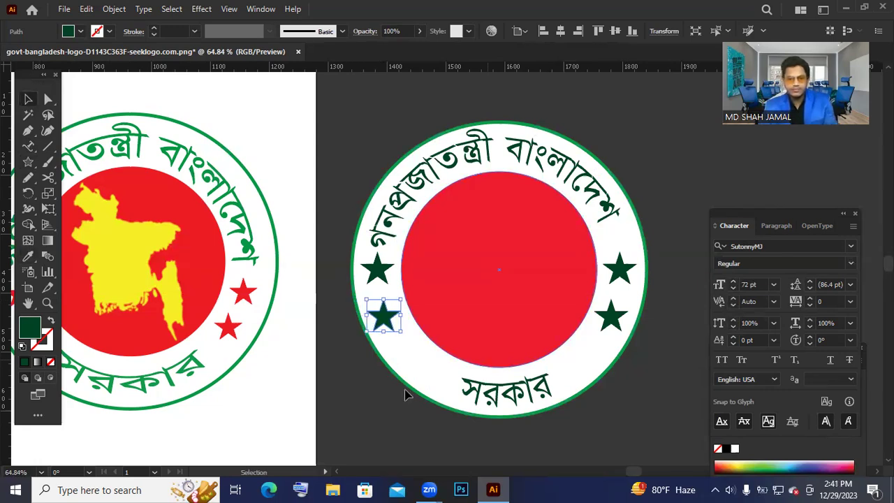
{"action": "key", "text": "Right"}
{"action": "key", "text": "Right"}
{"action": "key", "text": "Right"}
{"action": "key", "text": "Right"}
{"action": "key", "text": "Right"}
Step: Rotate the upper curved text slightly clockwise, and move the two right-hand stars farther down along the white band
{"action": "left_click", "coordinate": [487, 160]}
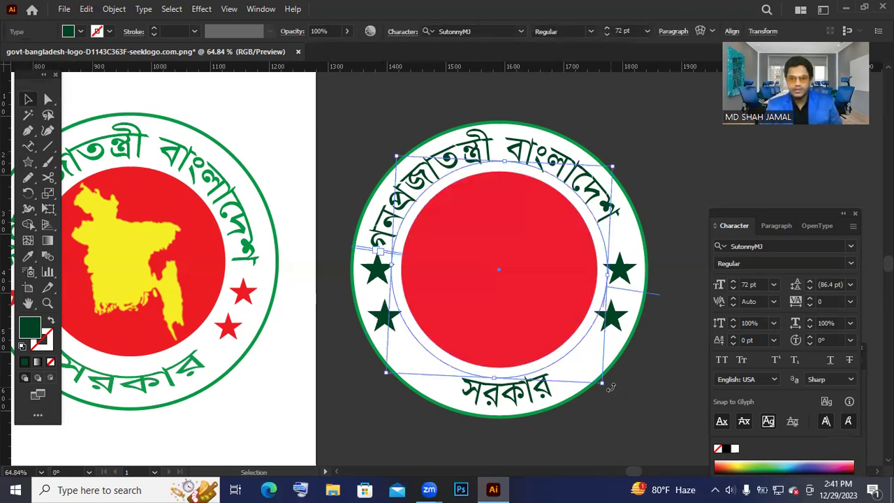
{"action": "left_click_drag", "start_coordinate": [604, 401], "coordinate": [609, 398]}
{"action": "left_click", "coordinate": [618, 318]}
{"action": "left_click", "coordinate": [618, 316]}
{"action": "left_click_drag", "start_coordinate": [616, 322], "coordinate": [601, 337]}
{"action": "left_click_drag", "start_coordinate": [617, 282], "coordinate": [598, 298]}
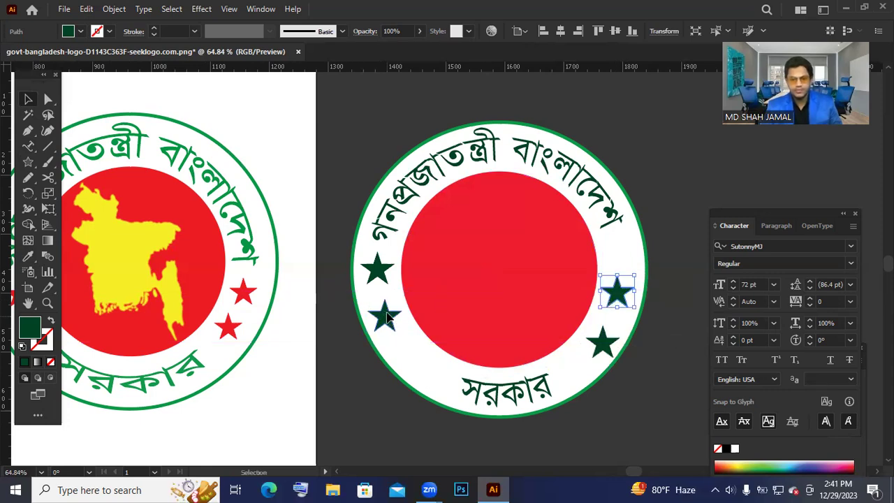
Step: Delete the two green stars on the left side of the white band
{"action": "left_click", "coordinate": [387, 313]}
{"action": "key", "text": "Delete"}
{"action": "left_click", "coordinate": [380, 273]}
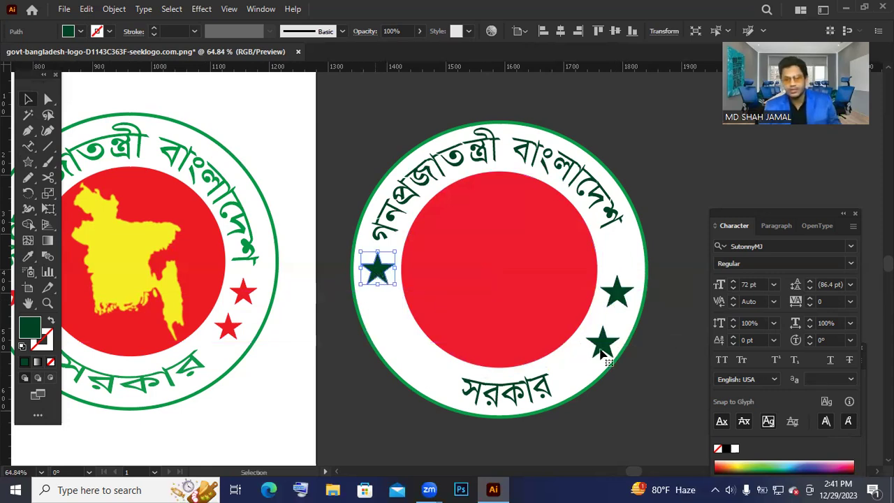
{"action": "key", "text": "Delete"}
Step: Shift the lower right star slightly left, and copy both right-hand stars horizontally to the left side of the red disc
{"action": "left_click", "coordinate": [599, 351]}
{"action": "left_click_drag", "start_coordinate": [595, 345], "coordinate": [592, 346]}
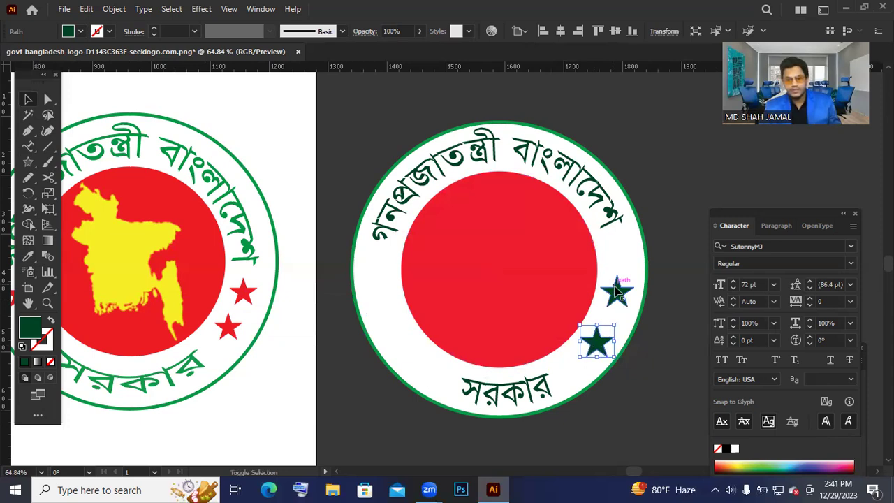
{"action": "left_click", "coordinate": [614, 290], "text": "shift"}
{"action": "left_click_drag", "start_coordinate": [603, 345], "coordinate": [392, 436]}
{"action": "left_click", "coordinate": [367, 433]}
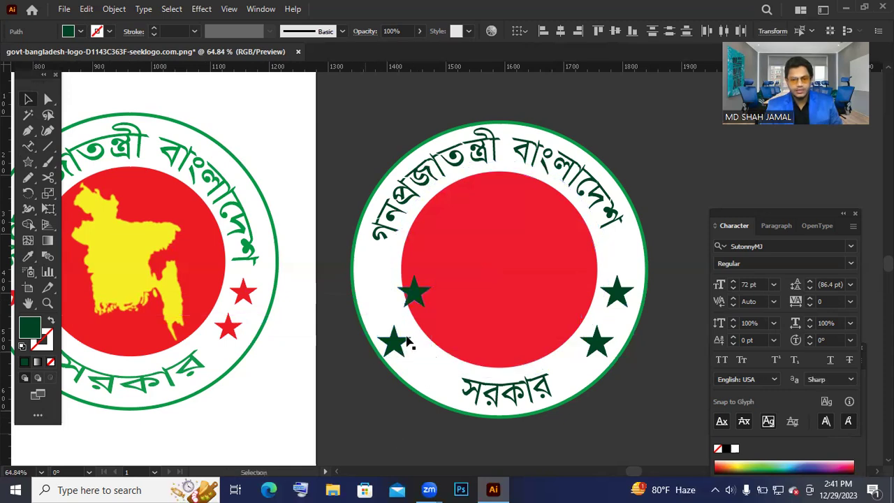
Step: Nudge the lower left star to the right, and move the upper left star off the red disc into the white band
{"action": "left_click", "coordinate": [409, 345]}
{"action": "key", "text": "Right"}
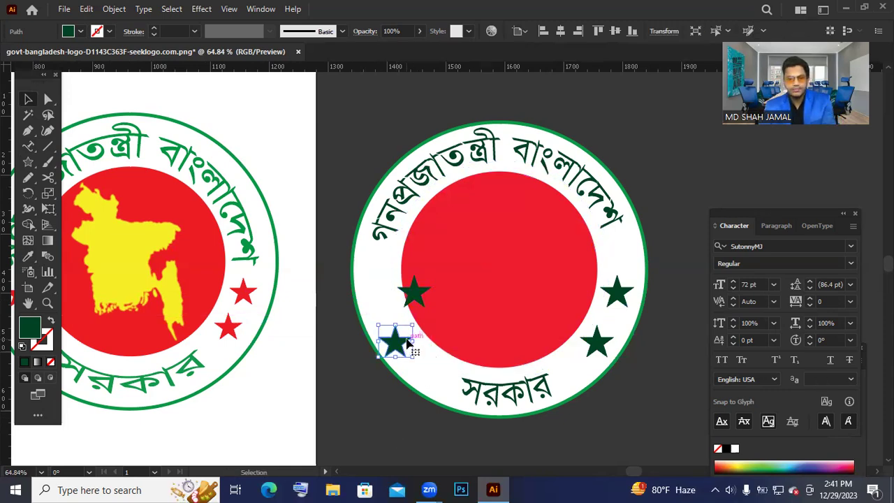
{"action": "key", "text": "Right"}
{"action": "left_click", "coordinate": [383, 302]}
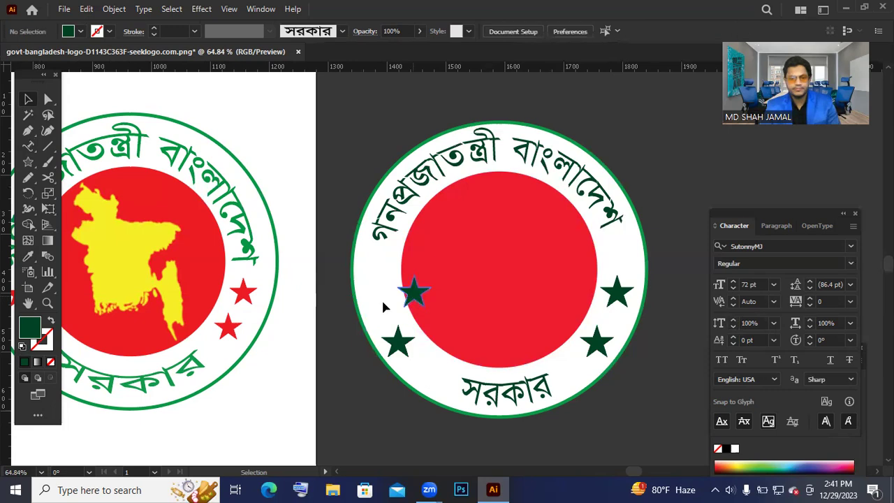
{"action": "left_click_drag", "start_coordinate": [408, 298], "coordinate": [382, 300]}
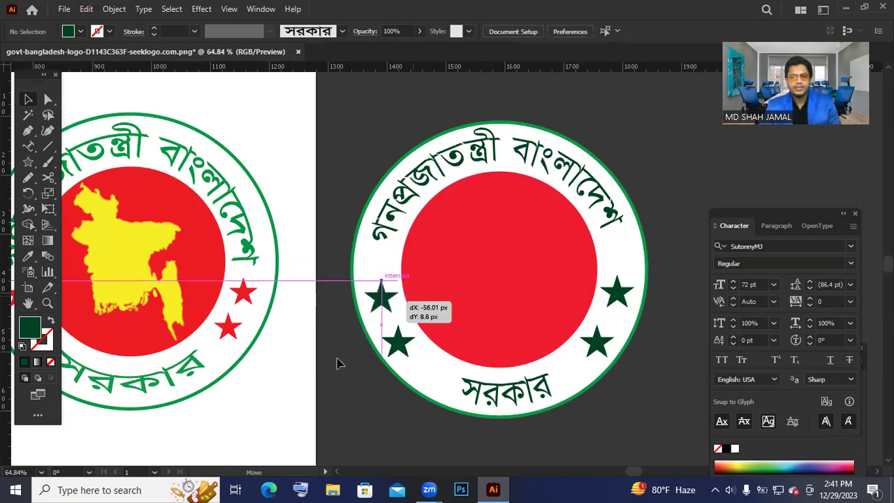
{"action": "key", "text": "ctrl+shift+a"}
Step: Copy the red disc with the yellow map from the artboard's right logo, bring it to the front and centre it on the new logo's disc
{"action": "key", "text": "ctrl+alt+space"}
{"action": "left_click", "coordinate": [443, 281], "text": "alt"}
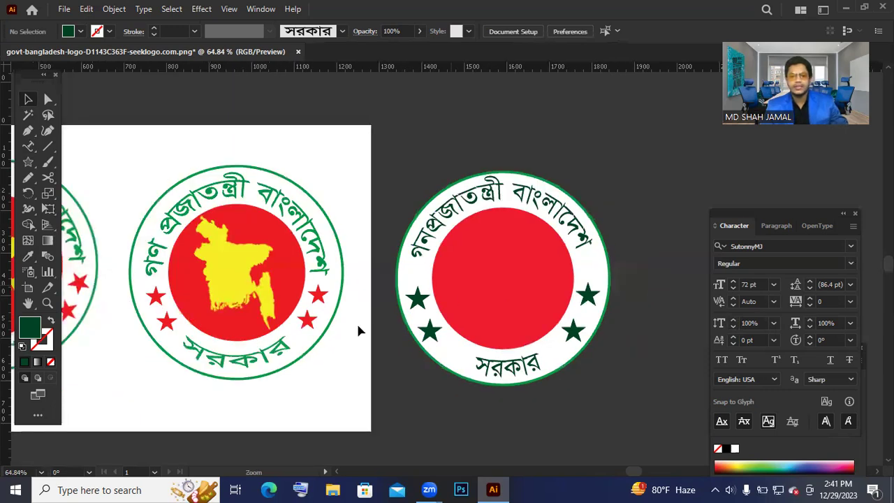
{"action": "left_click_drag", "start_coordinate": [292, 302], "coordinate": [526, 279]}
{"action": "right_click", "coordinate": [520, 296]}
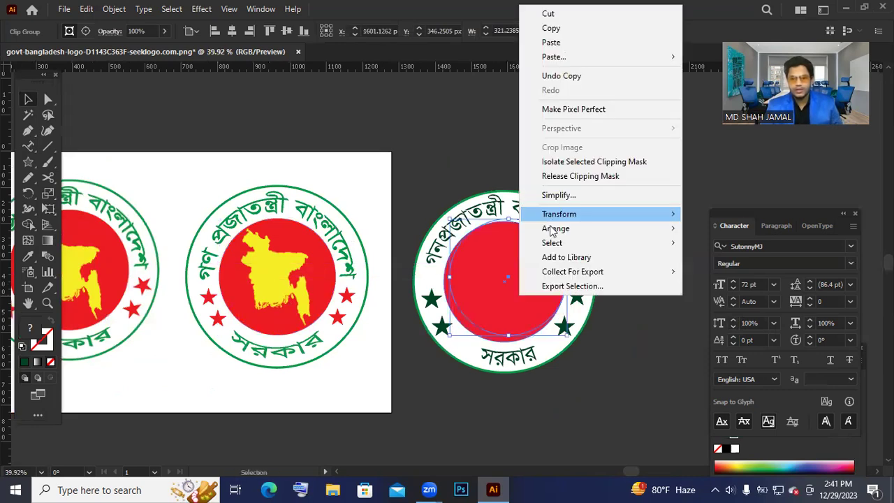
{"action": "left_click", "coordinate": [725, 229]}
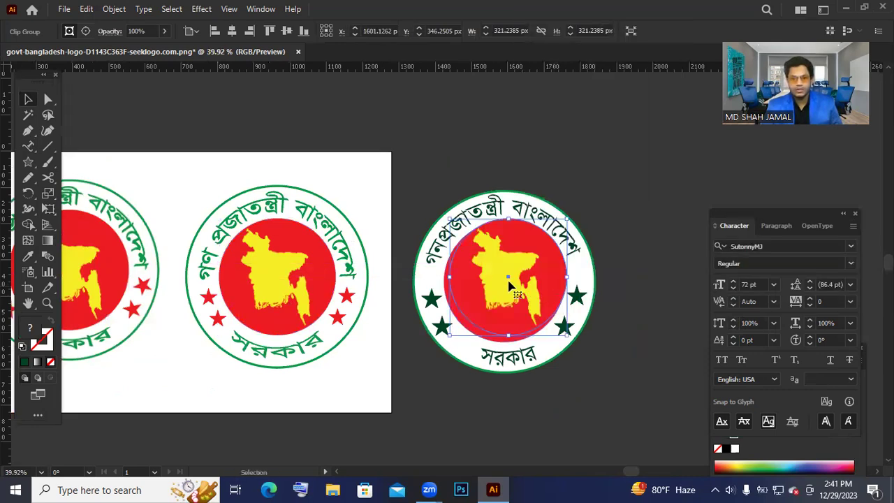
{"action": "left_click_drag", "start_coordinate": [506, 279], "coordinate": [508, 279]}
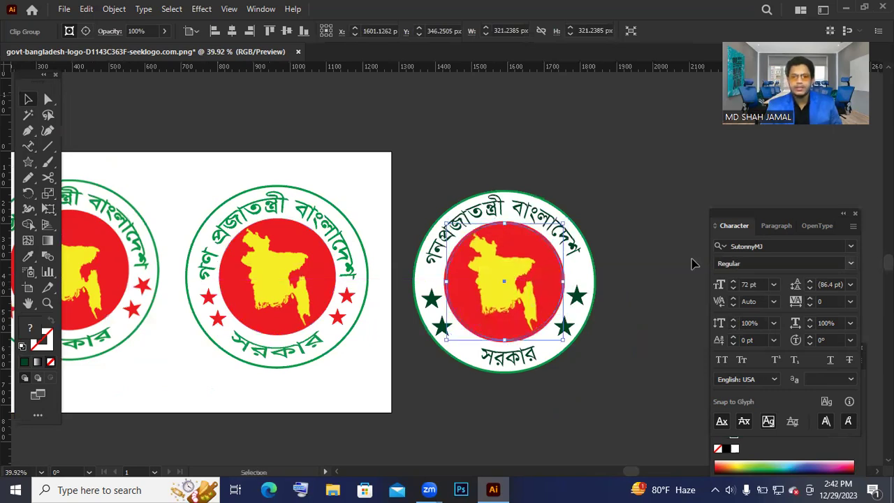
{"action": "left_click", "coordinate": [658, 257]}
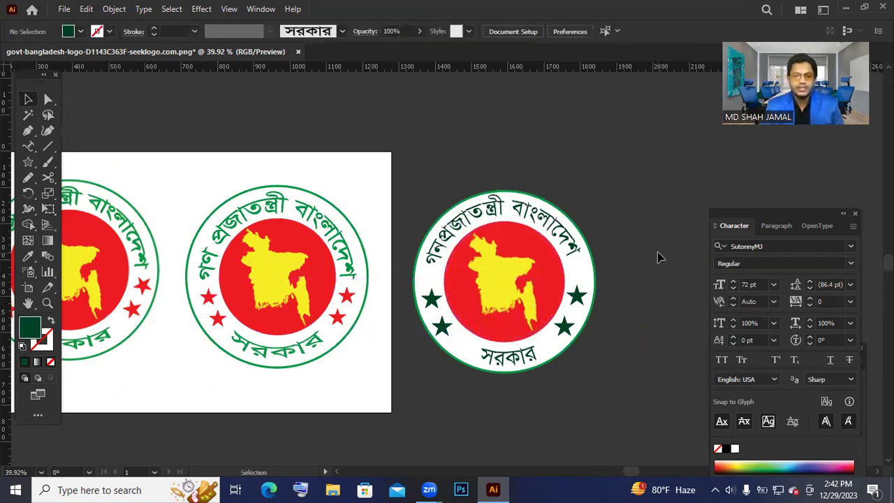
Step: Recolour the four side stars of the new logo dark red with 0% cyan and 100% magenta
{"action": "left_click", "coordinate": [584, 299]}
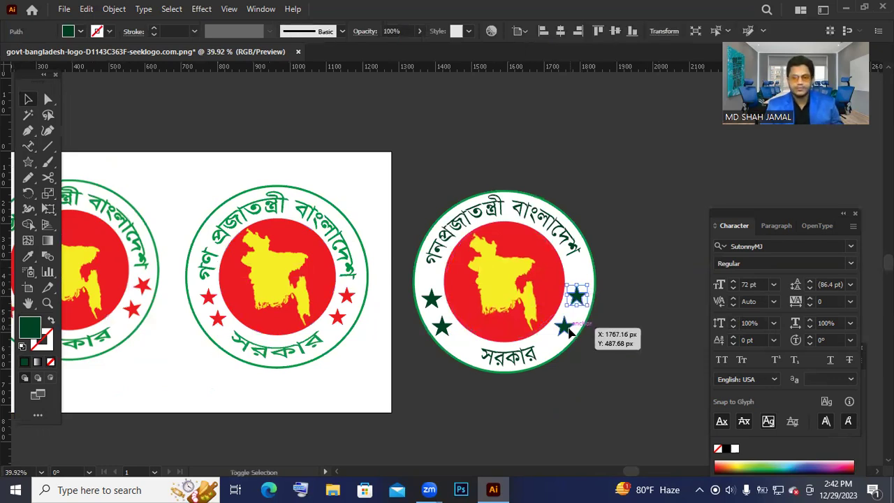
{"action": "left_click", "coordinate": [432, 300], "text": "shift"}
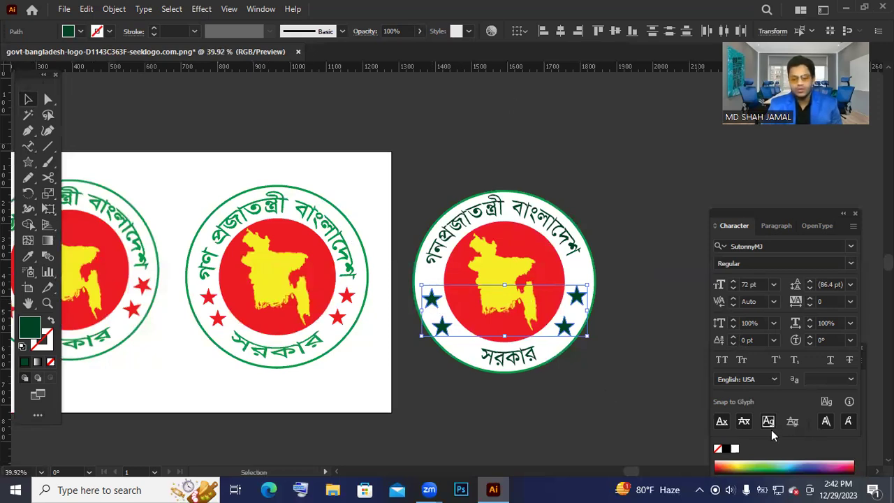
{"action": "key", "text": "F6"}
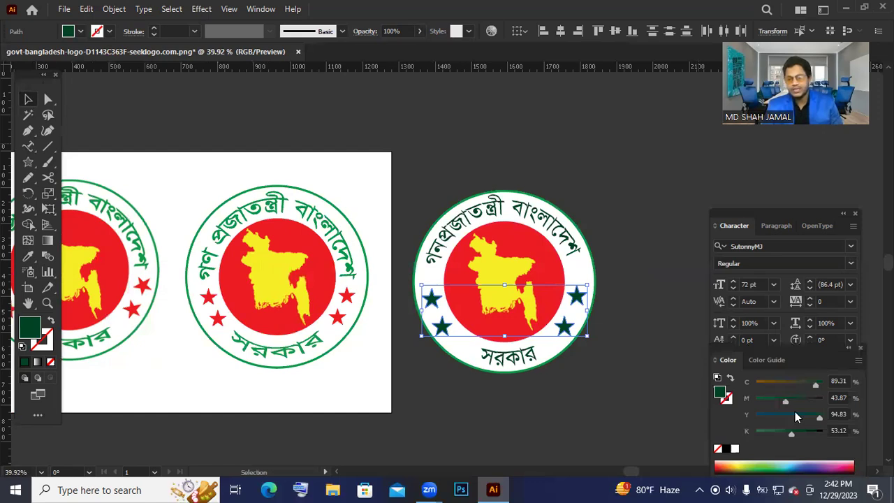
{"action": "left_click_drag", "start_coordinate": [786, 403], "coordinate": [709, 390]}
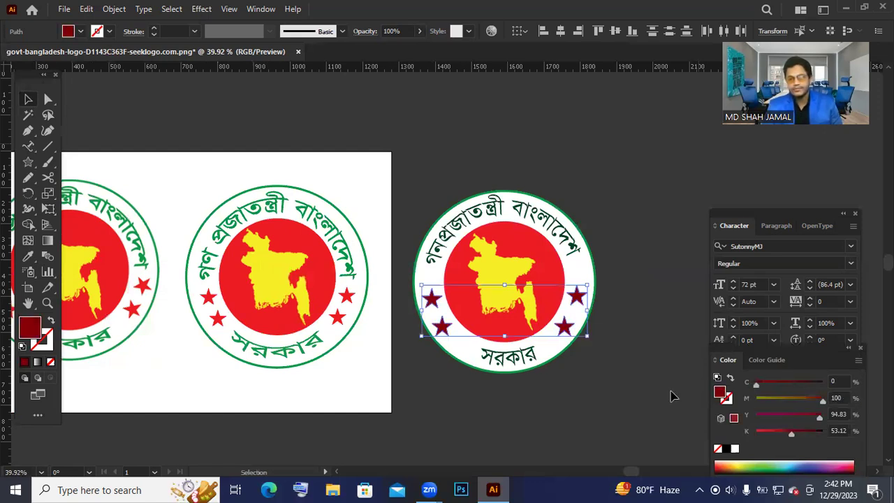
{"action": "left_click", "coordinate": [649, 398]}
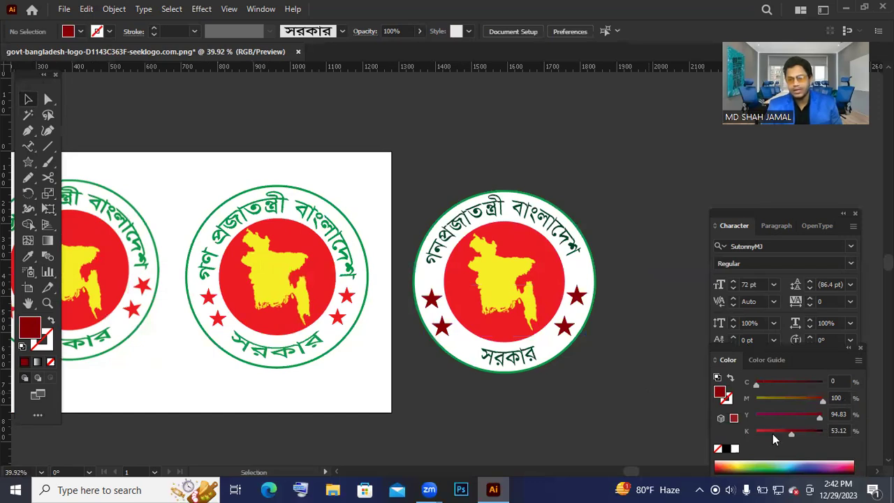
Step: Brighten the red of all four side stars by setting their black value to 0%, and deselect them
{"action": "left_click_drag", "start_coordinate": [791, 435], "coordinate": [644, 425]}
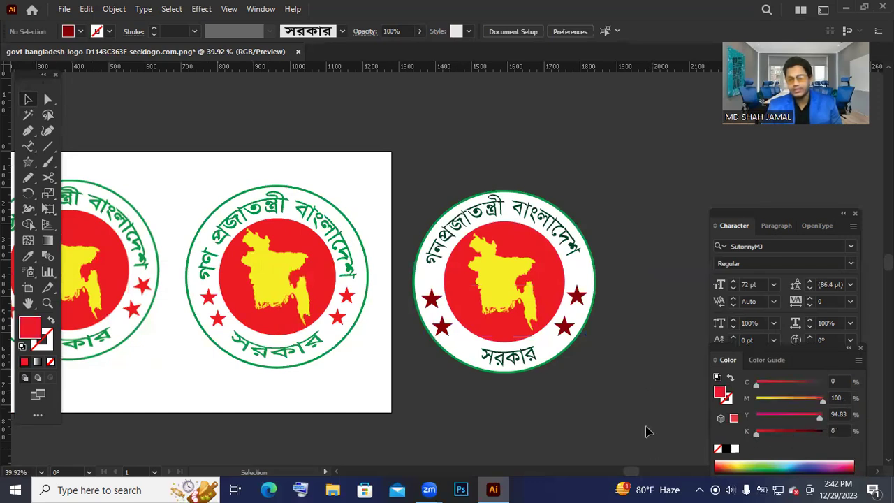
{"action": "left_click", "coordinate": [565, 327]}
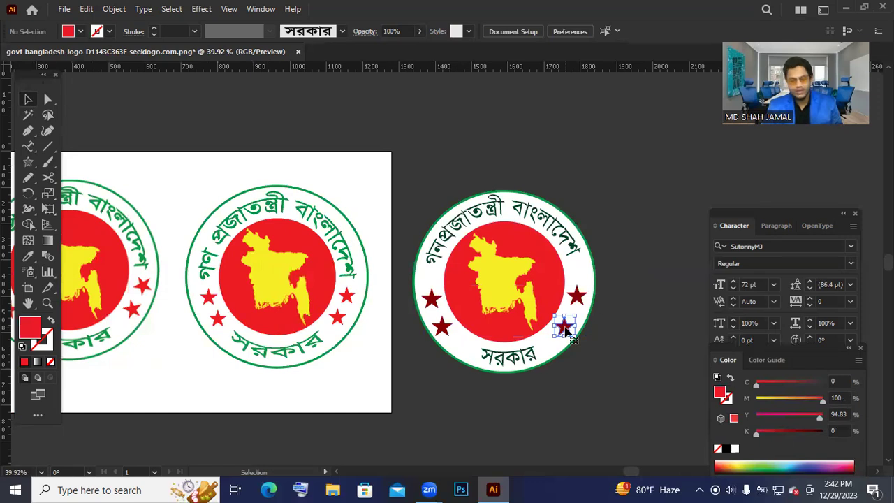
{"action": "left_click", "coordinate": [577, 297], "text": "shift"}
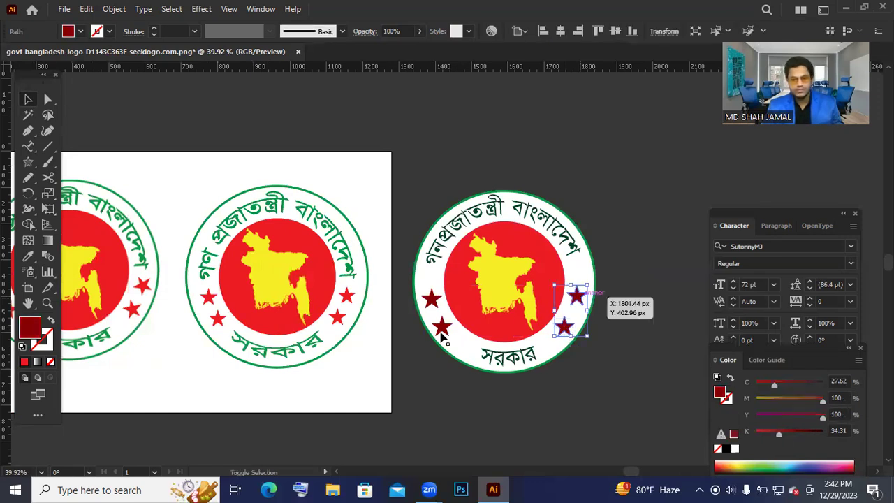
{"action": "left_click", "coordinate": [443, 326], "text": "shift"}
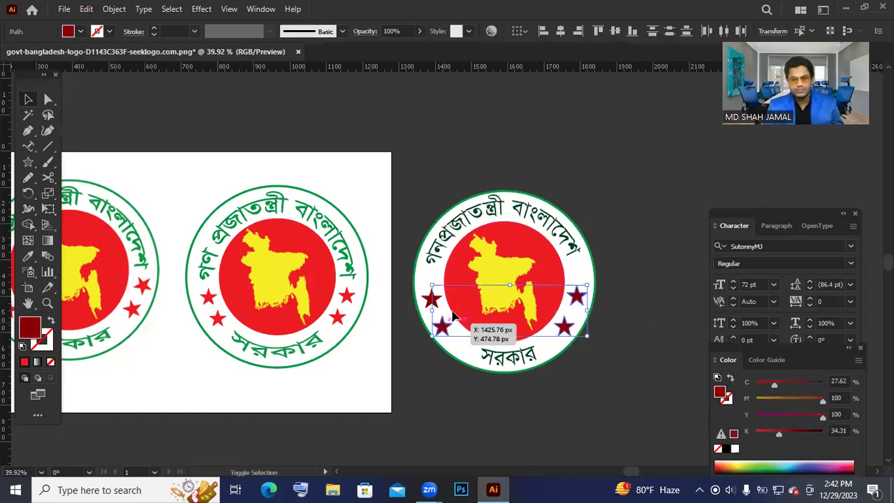
{"action": "left_click", "coordinate": [721, 434]}
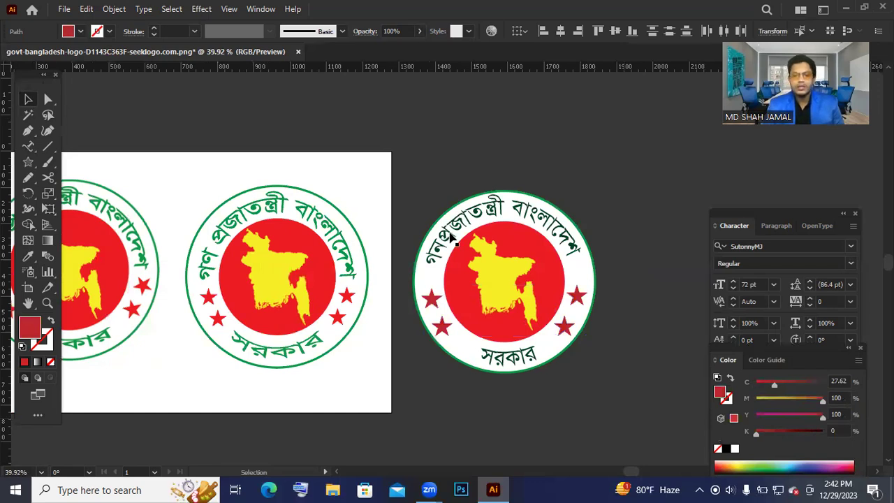
{"action": "left_click", "coordinate": [617, 340]}
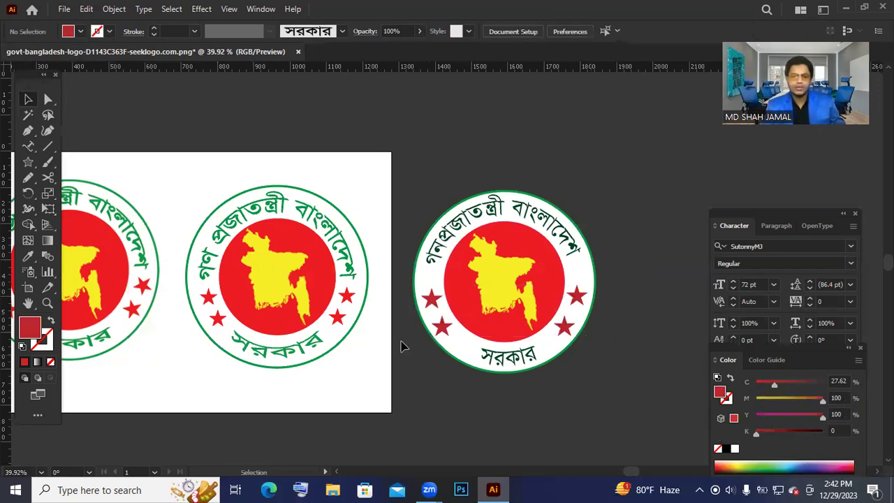
Step: Compare the rebuilt logo with the two reference logos on the artboard
{"action": "left_click_drag", "start_coordinate": [568, 373], "coordinate": [636, 395]}
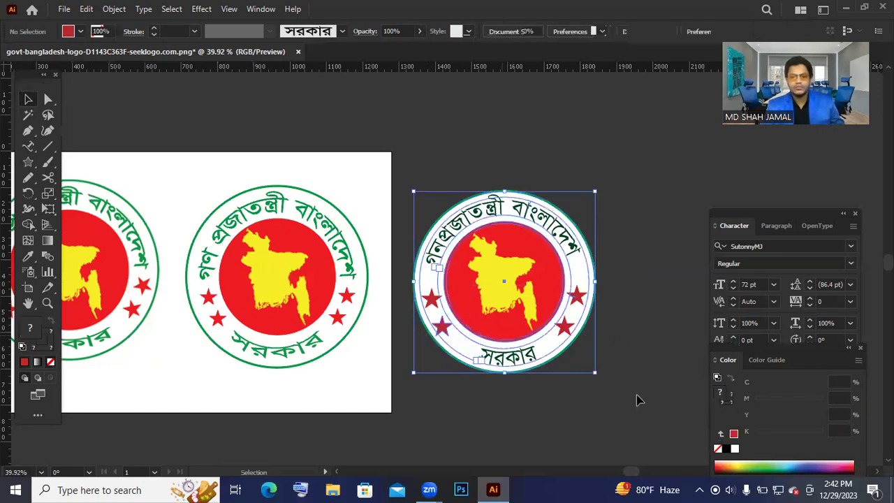
{"action": "left_click", "coordinate": [593, 384]}
{"action": "key", "text": "ctrl+minus"}
{"action": "key", "text": "ctrl+minus"}
{"action": "key", "text": "z"}
{"action": "left_click", "coordinate": [391, 276]}
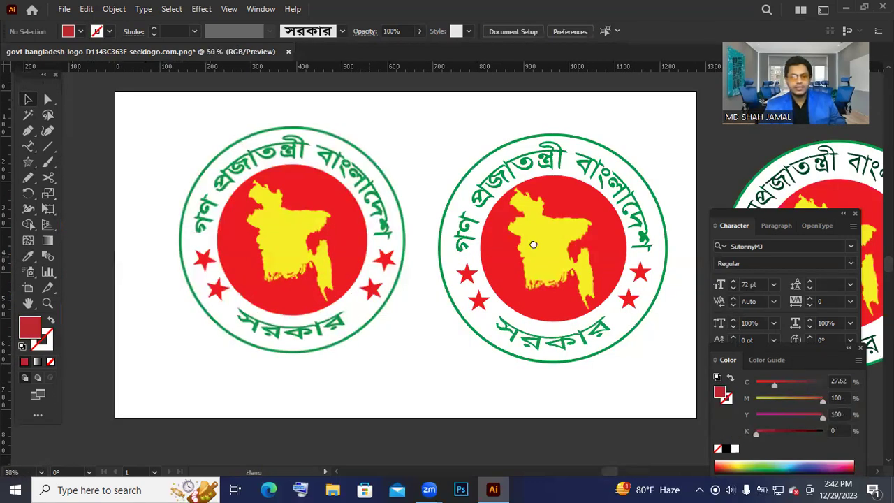
{"action": "left_click_drag", "start_coordinate": [533, 244], "coordinate": [436, 248]}
{"action": "key", "text": "v"}
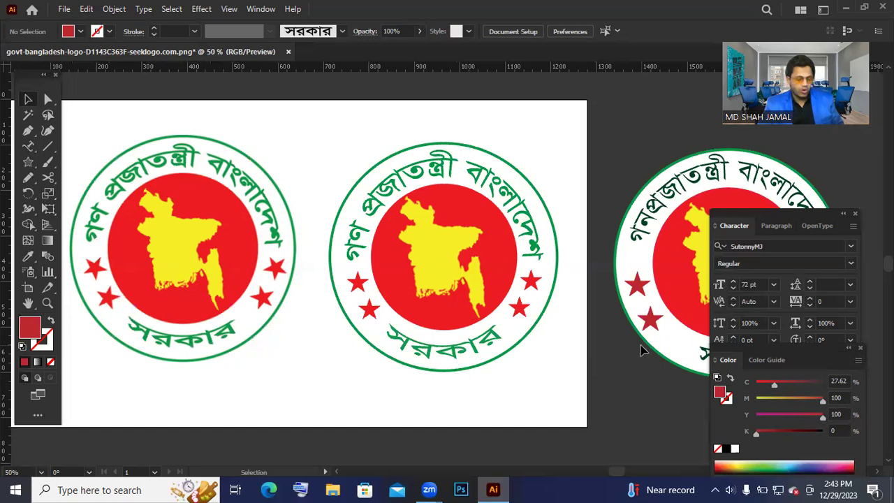
{"action": "left_click_drag", "start_coordinate": [616, 346], "coordinate": [545, 343]}
{"action": "left_click_drag", "start_coordinate": [619, 299], "coordinate": [545, 235]}
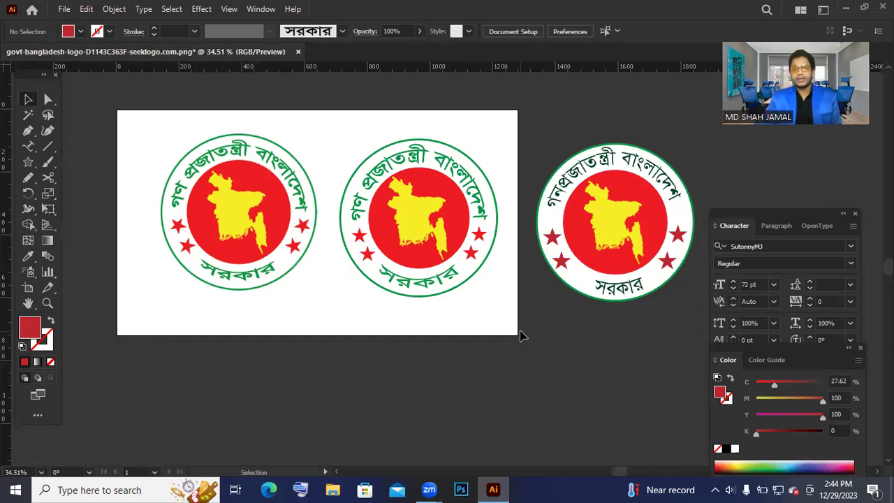
Step: Examine the upper curved text of the rebuilt logo up close, and review all three logos side by side
{"action": "key", "text": "ctrl+space"}
{"action": "left_click_drag", "start_coordinate": [623, 145], "coordinate": [784, 437]}
{"action": "left_click_drag", "start_coordinate": [512, 178], "coordinate": [623, 340]}
{"action": "key", "text": "space"}
{"action": "left_click_drag", "start_coordinate": [586, 229], "coordinate": [391, 271]}
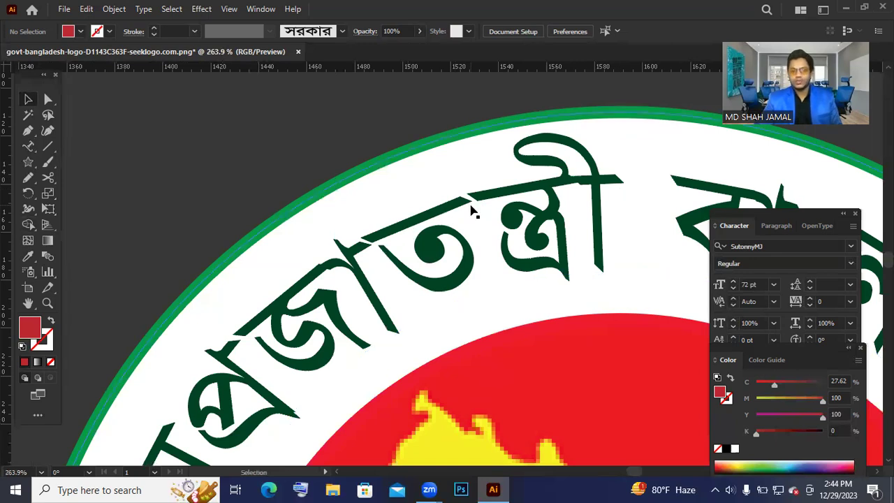
{"action": "left_click", "coordinate": [118, 15]}
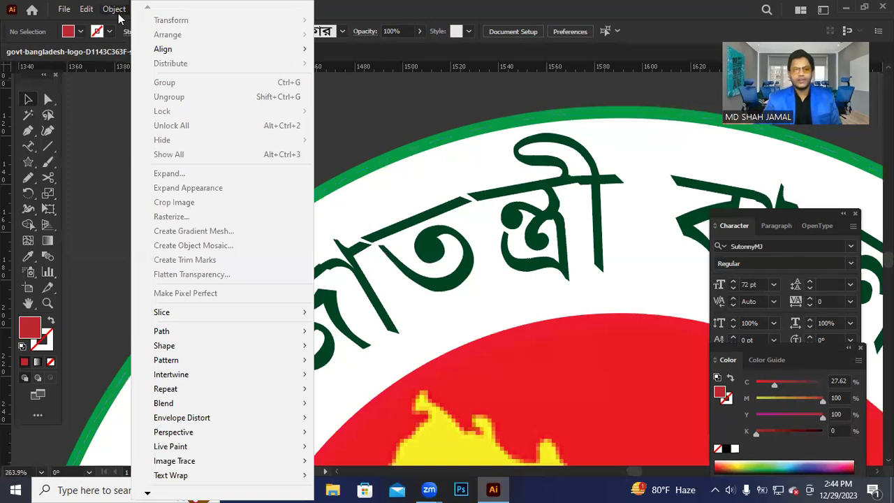
{"action": "left_click", "coordinate": [407, 129]}
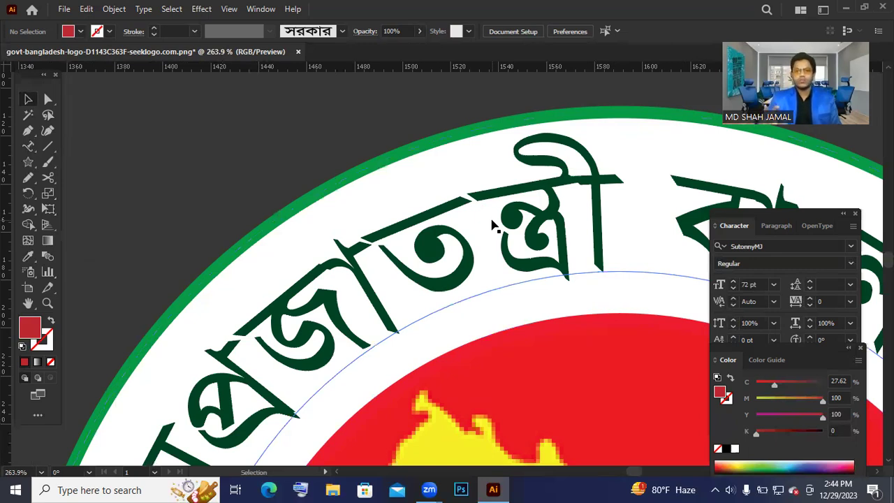
{"action": "key", "text": "ctrl+space"}
{"action": "left_click_drag", "start_coordinate": [608, 241], "coordinate": [536, 297]}
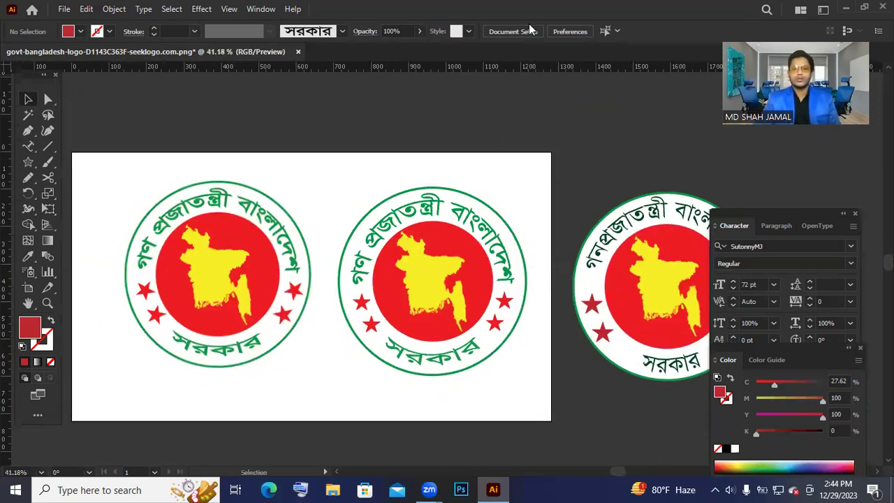